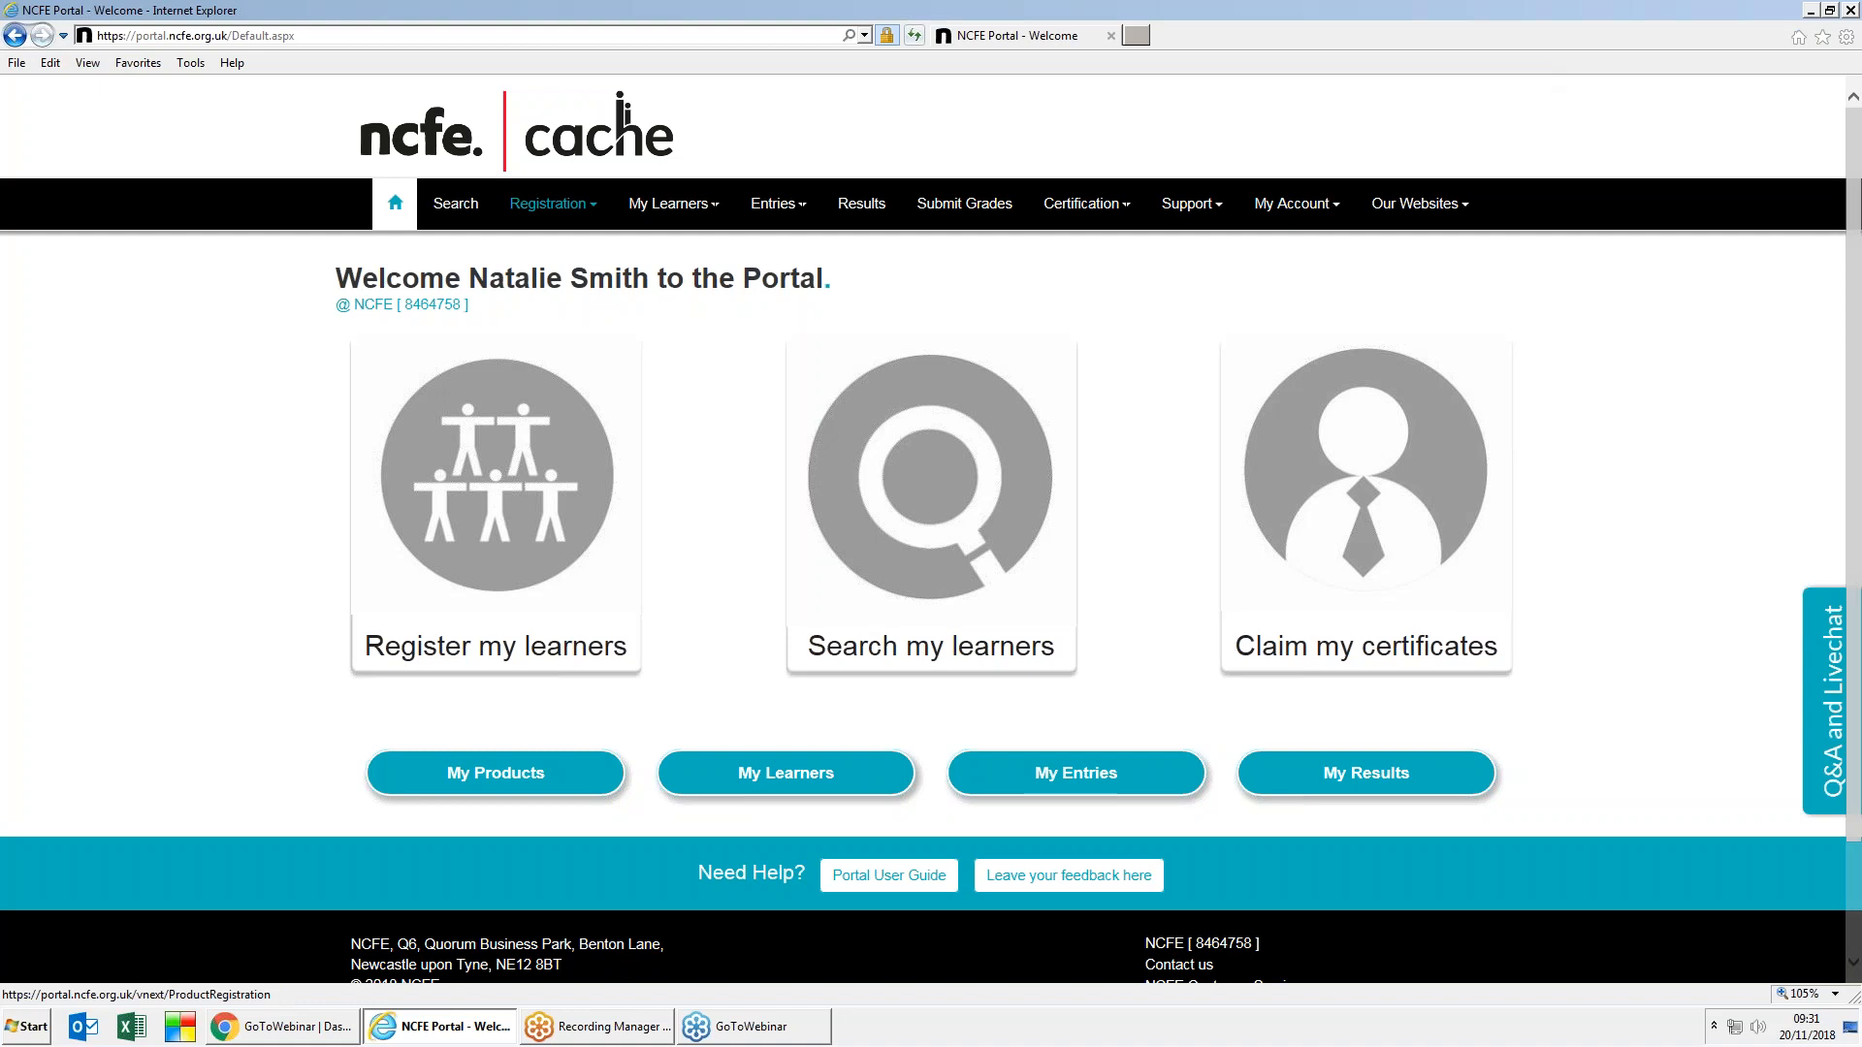
Step: Open the Registration menu in the portal's top navigation bar
{"action": "left_click", "coordinate": [552, 202]}
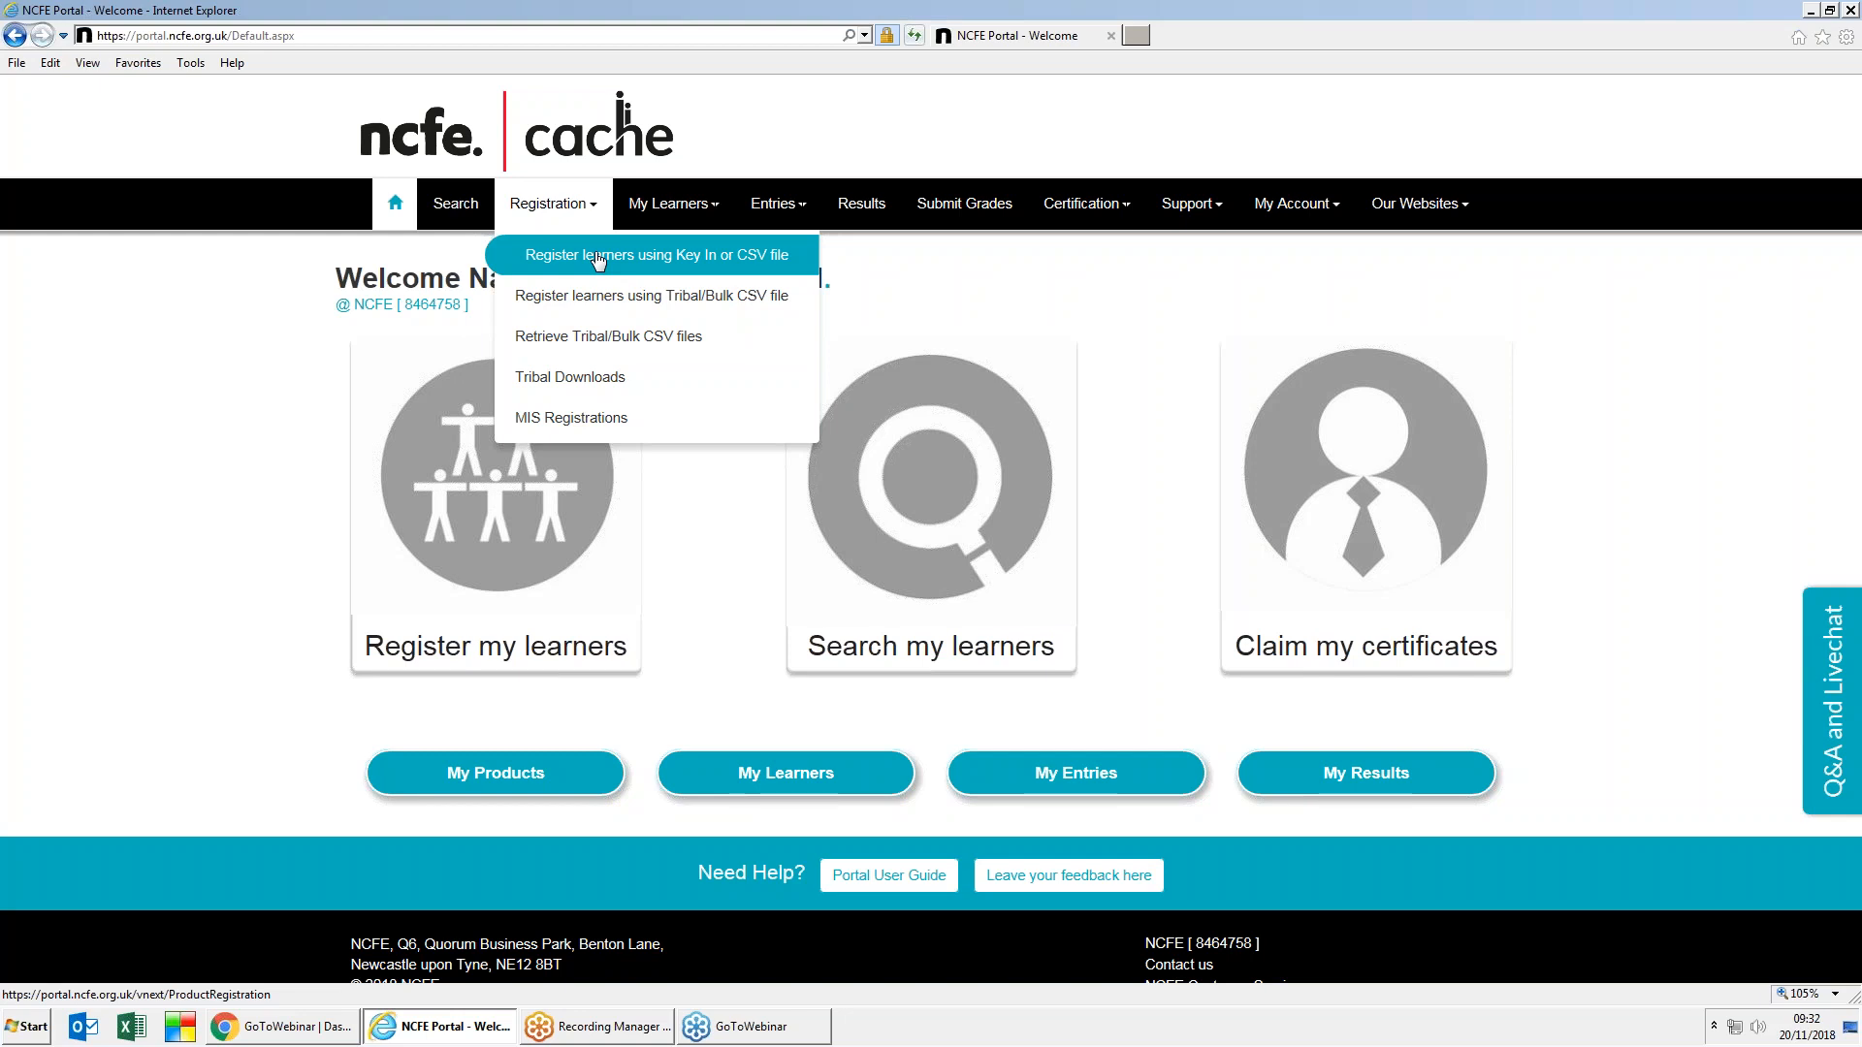
Step: Go to Register learners using Key In or CSV file and search for 603/2650/5
{"action": "left_click", "coordinate": [597, 257]}
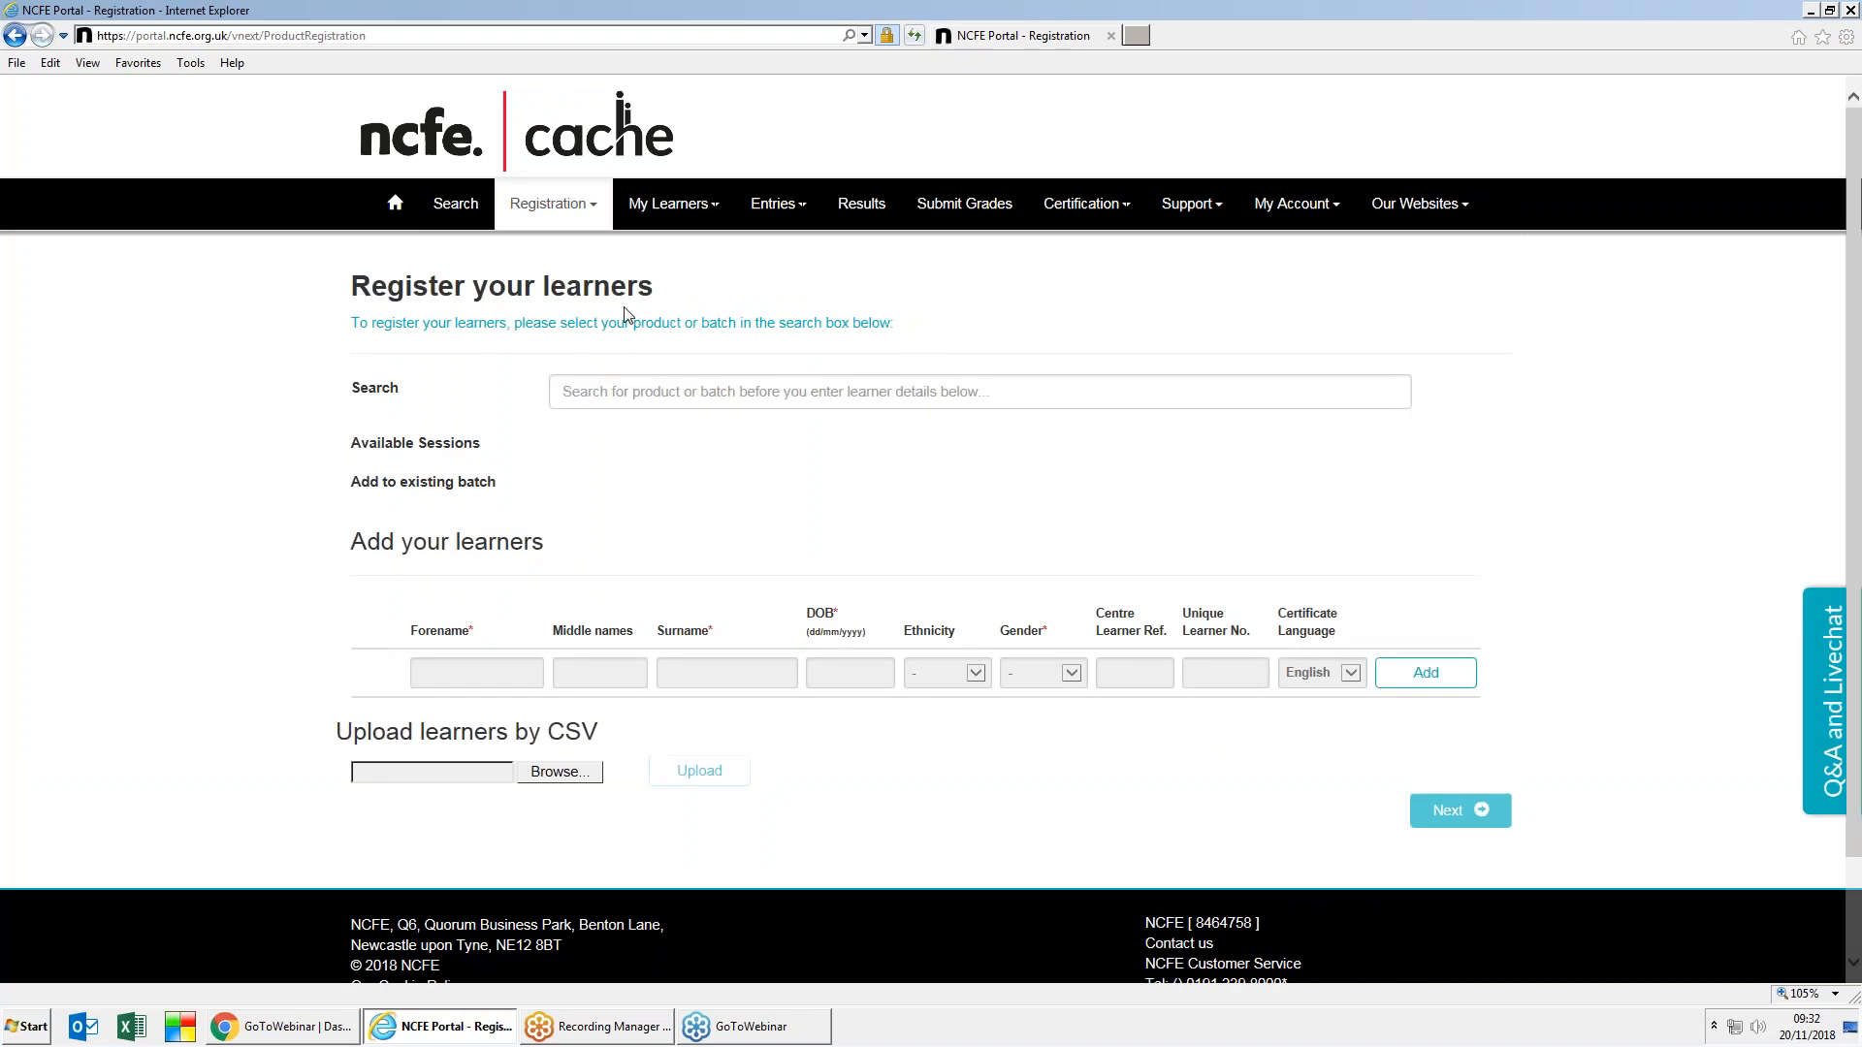
{"action": "left_click", "coordinate": [615, 393]}
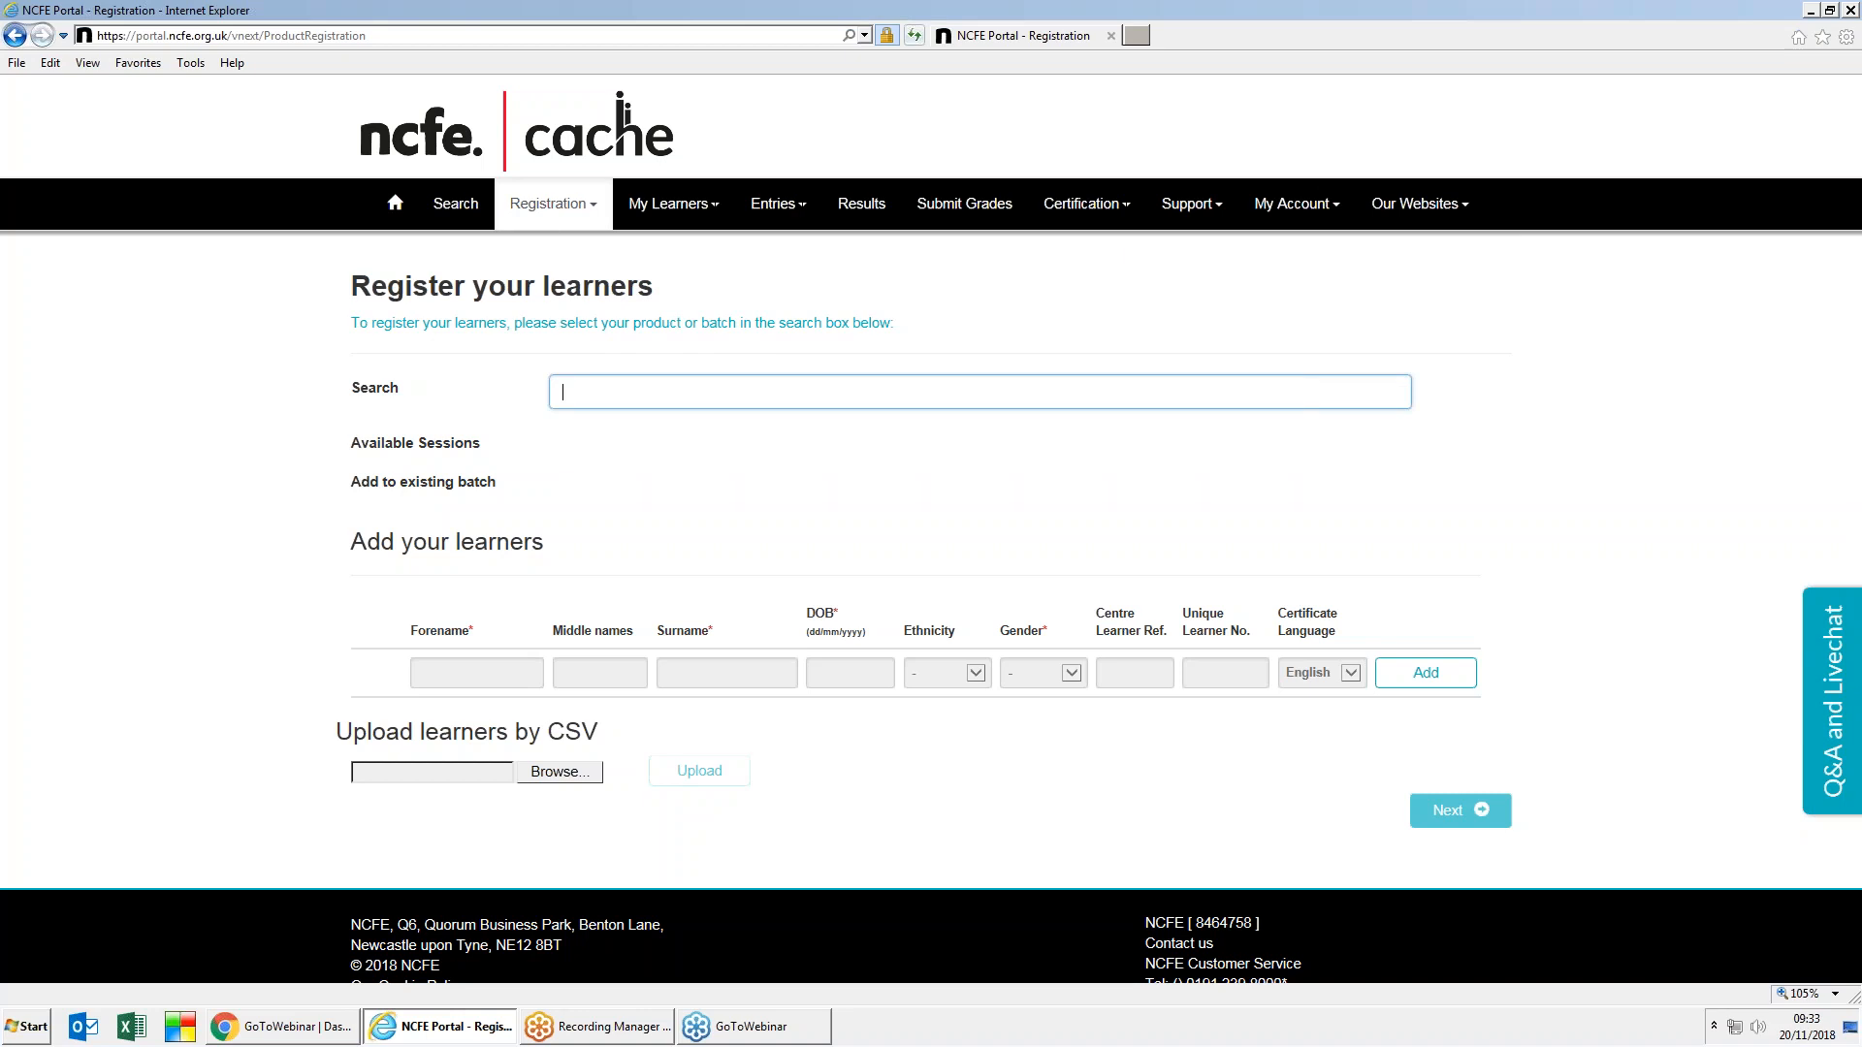
{"action": "type", "text": "603/2650/5"}
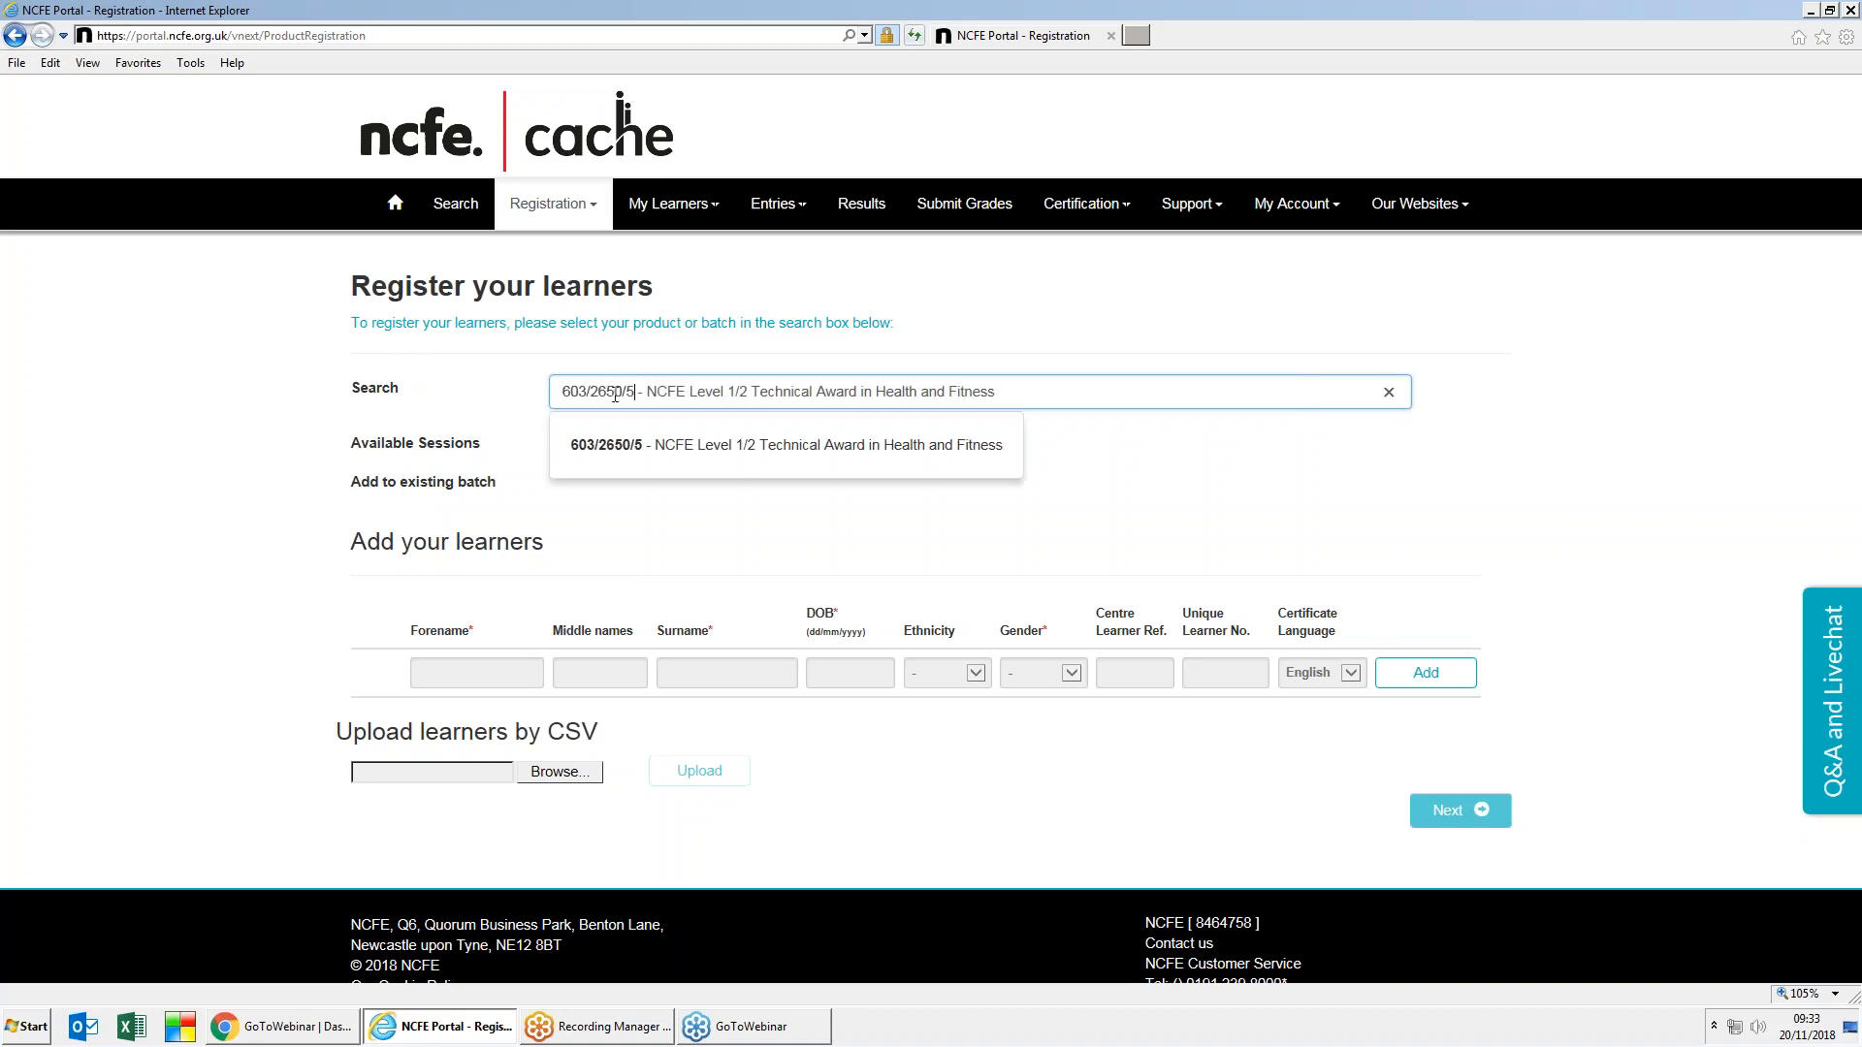
Step: Select the Health and Fitness award with a 2 years delivery time
{"action": "left_click", "coordinate": [648, 444]}
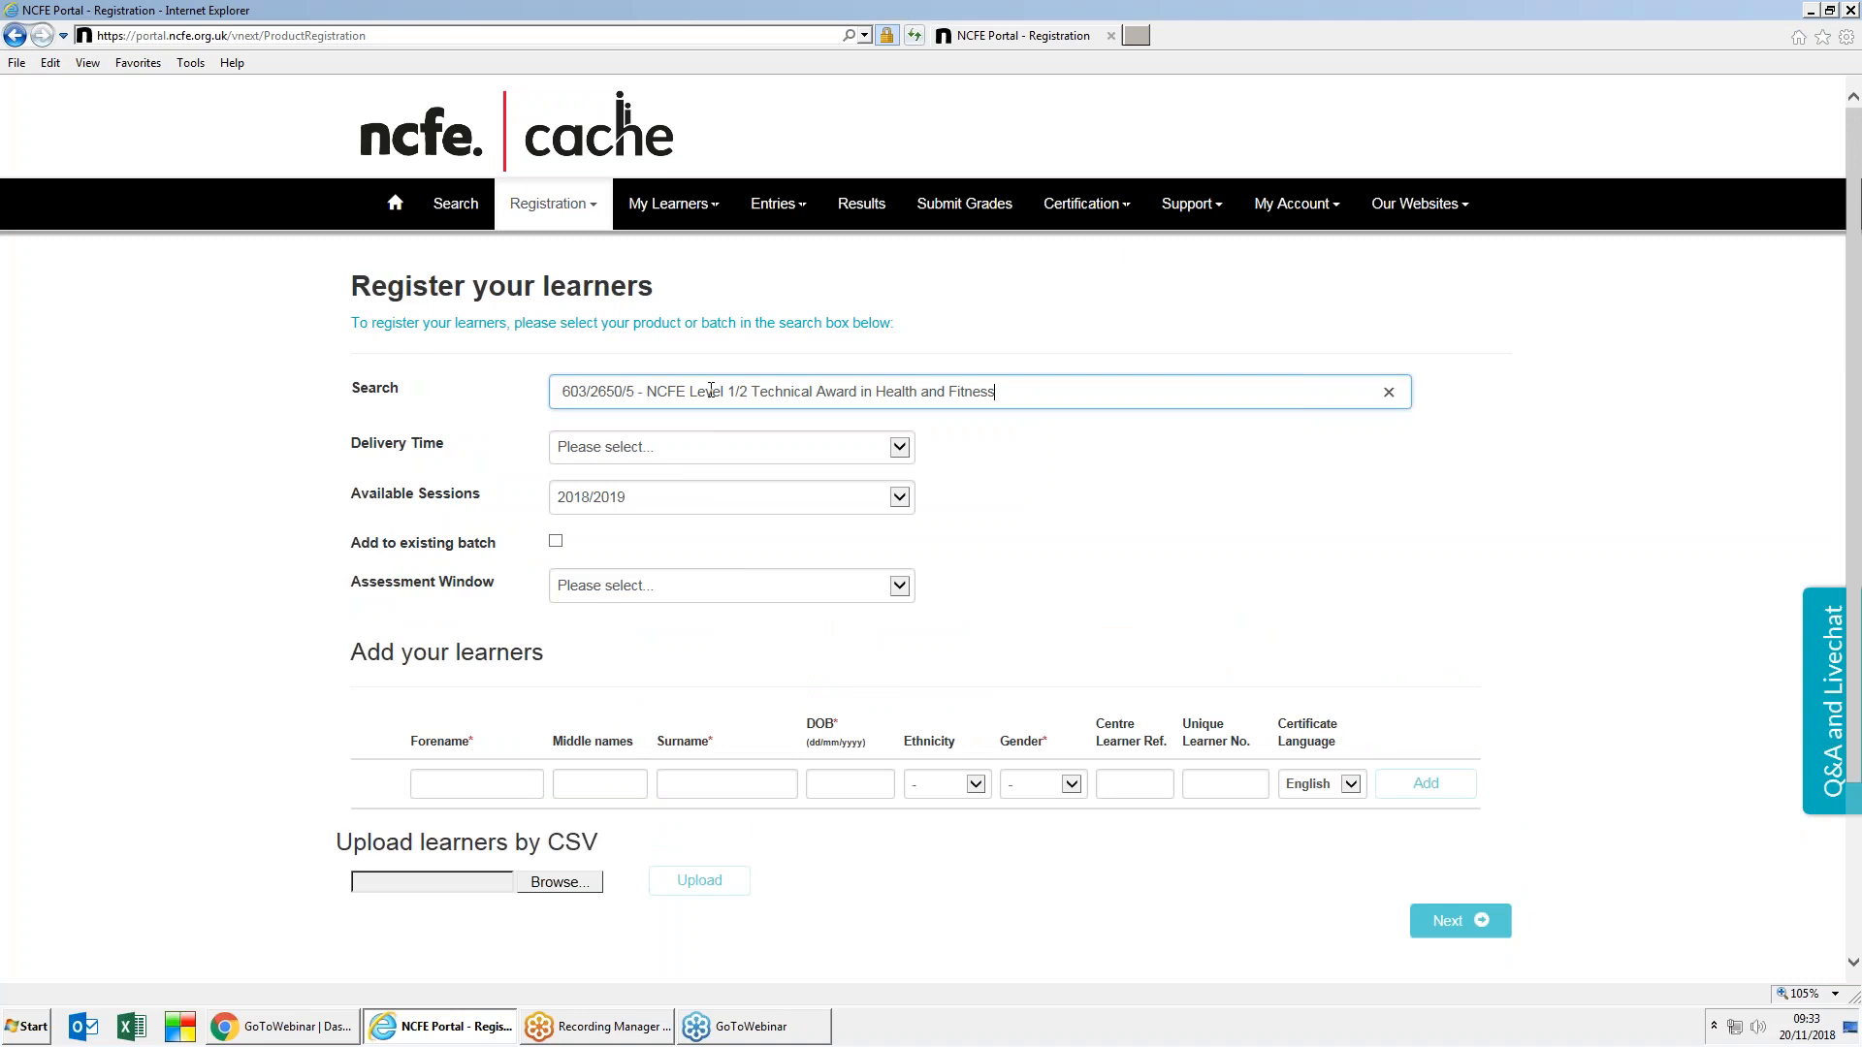
{"action": "left_click", "coordinate": [899, 447]}
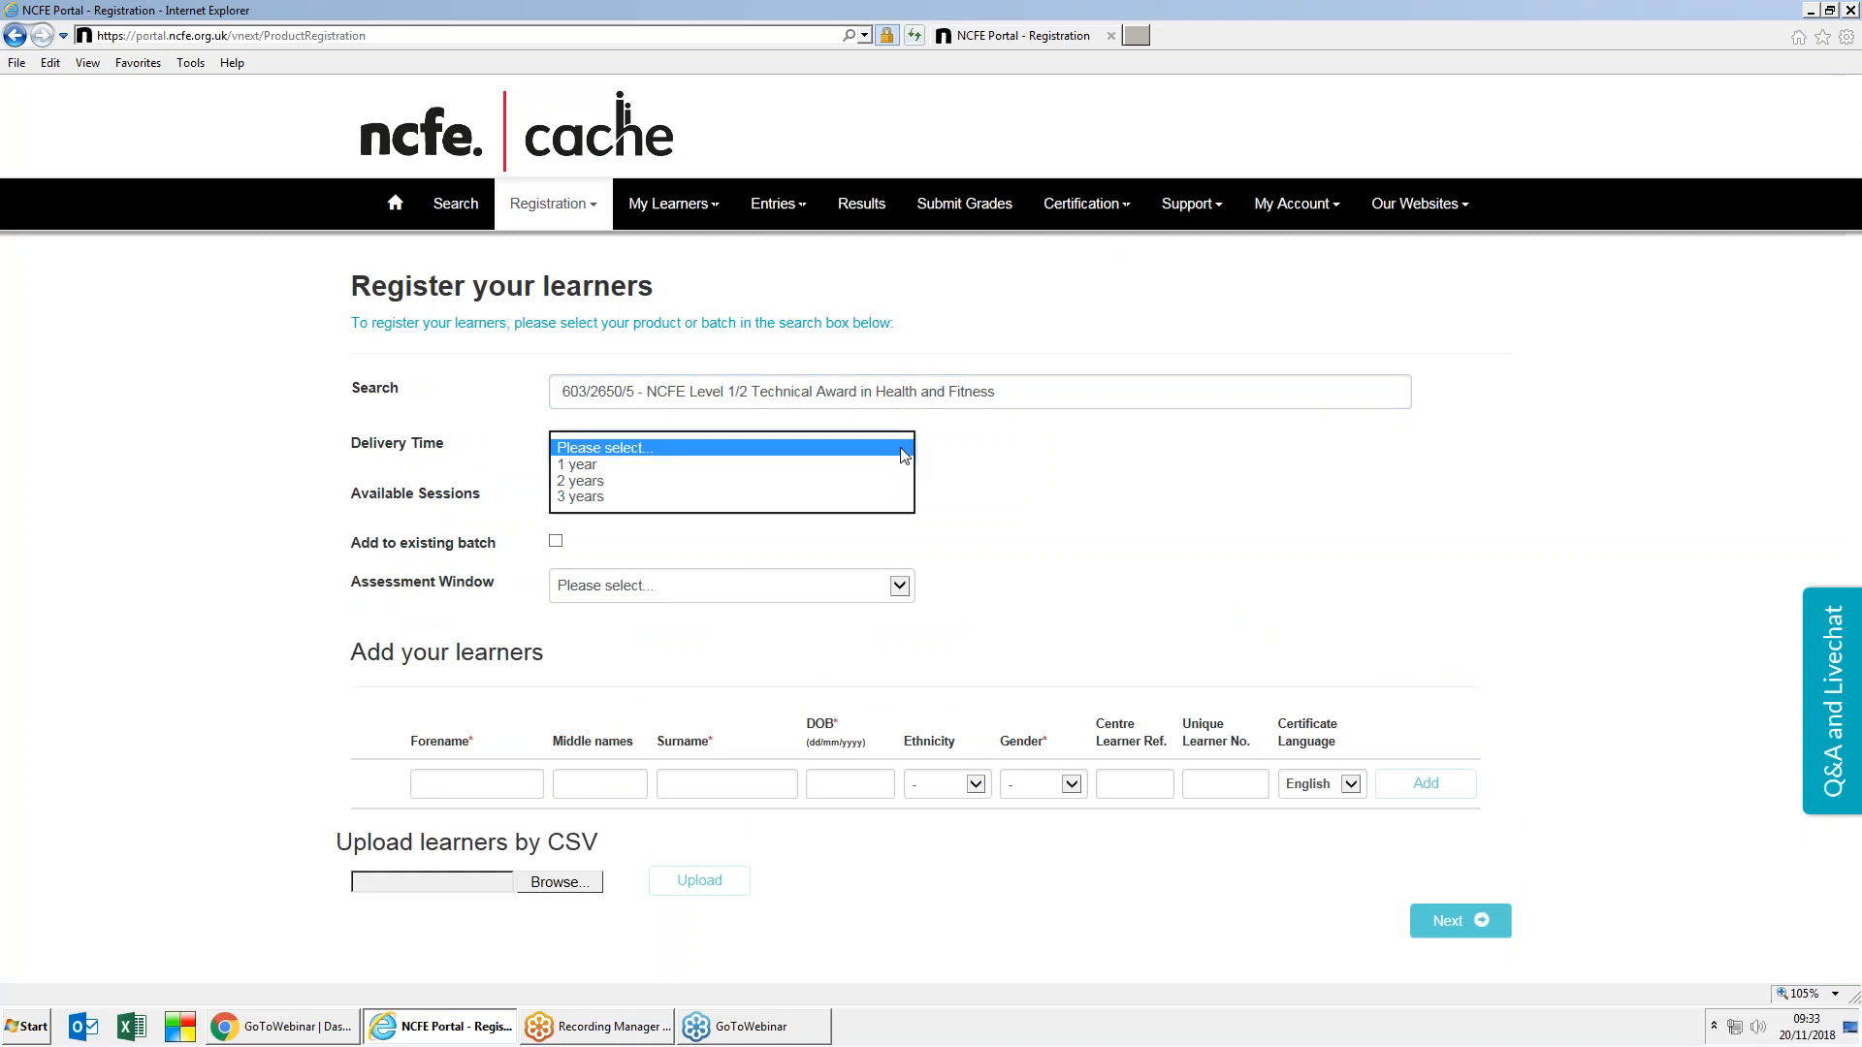
{"action": "left_click", "coordinate": [797, 482]}
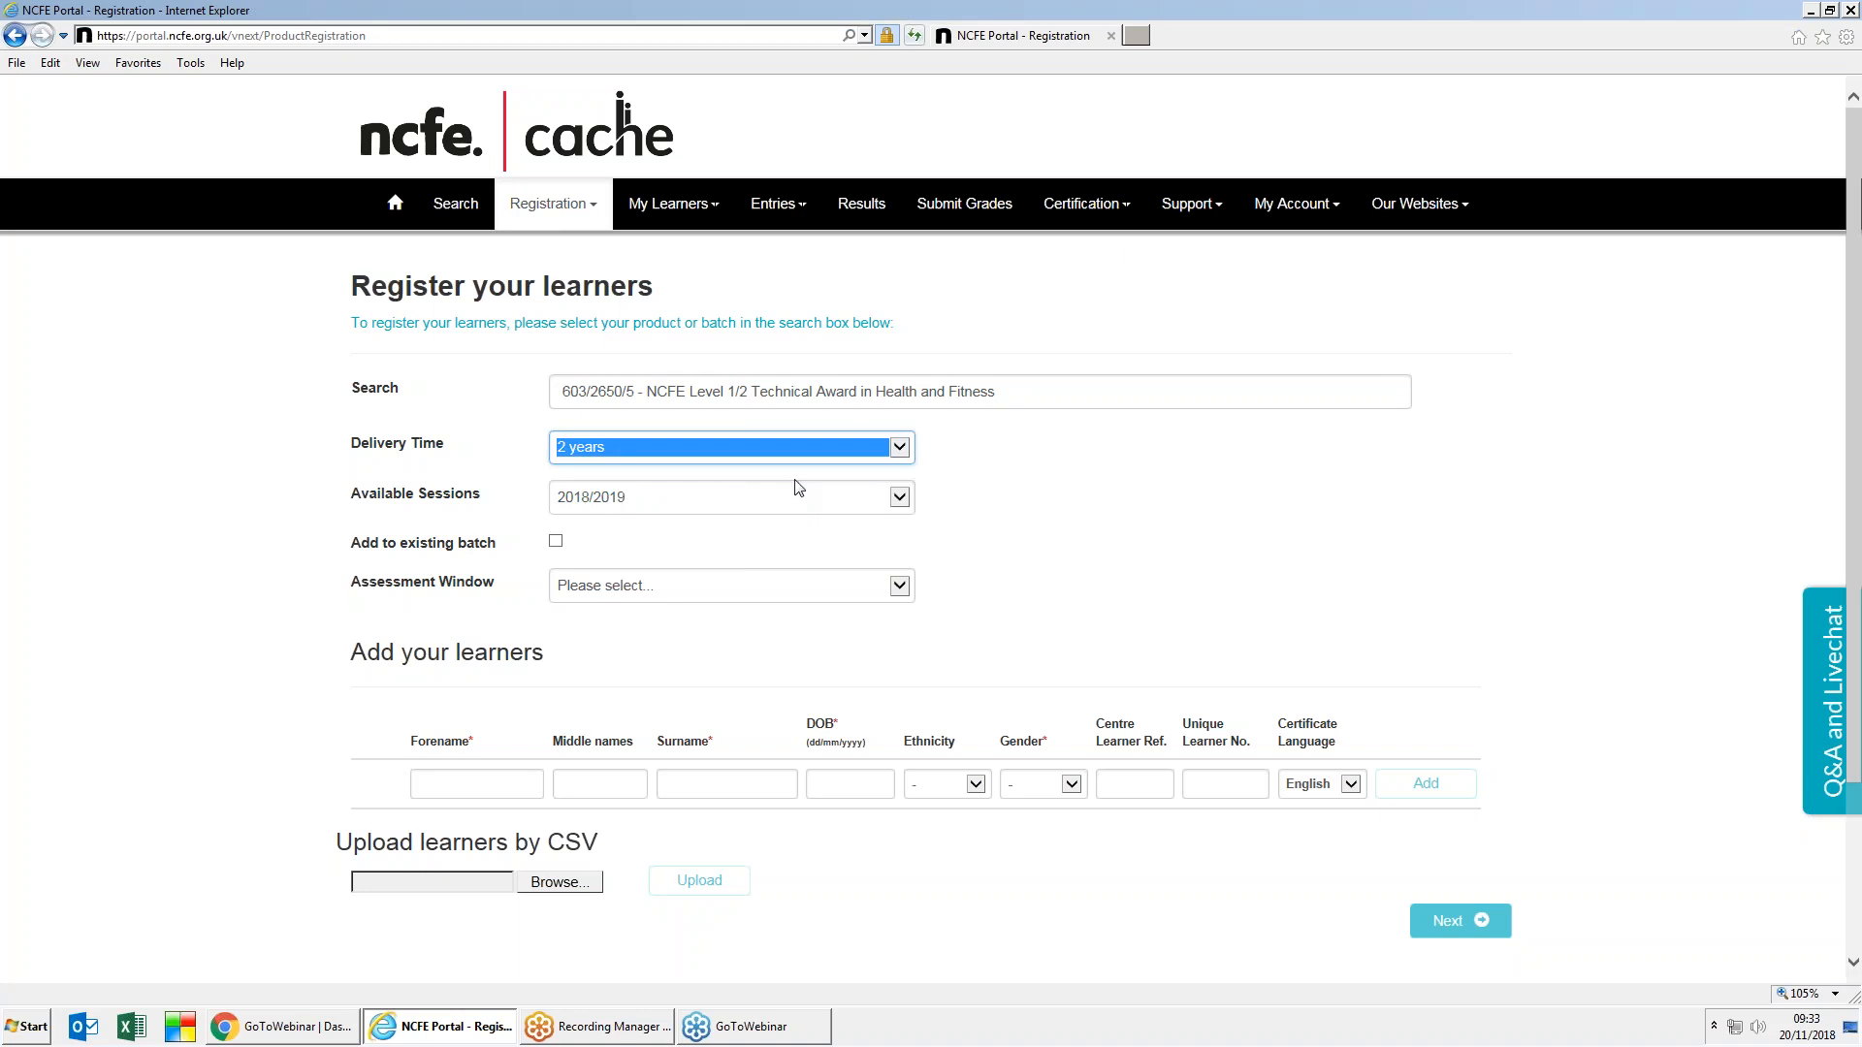
{"action": "left_click", "coordinate": [900, 498]}
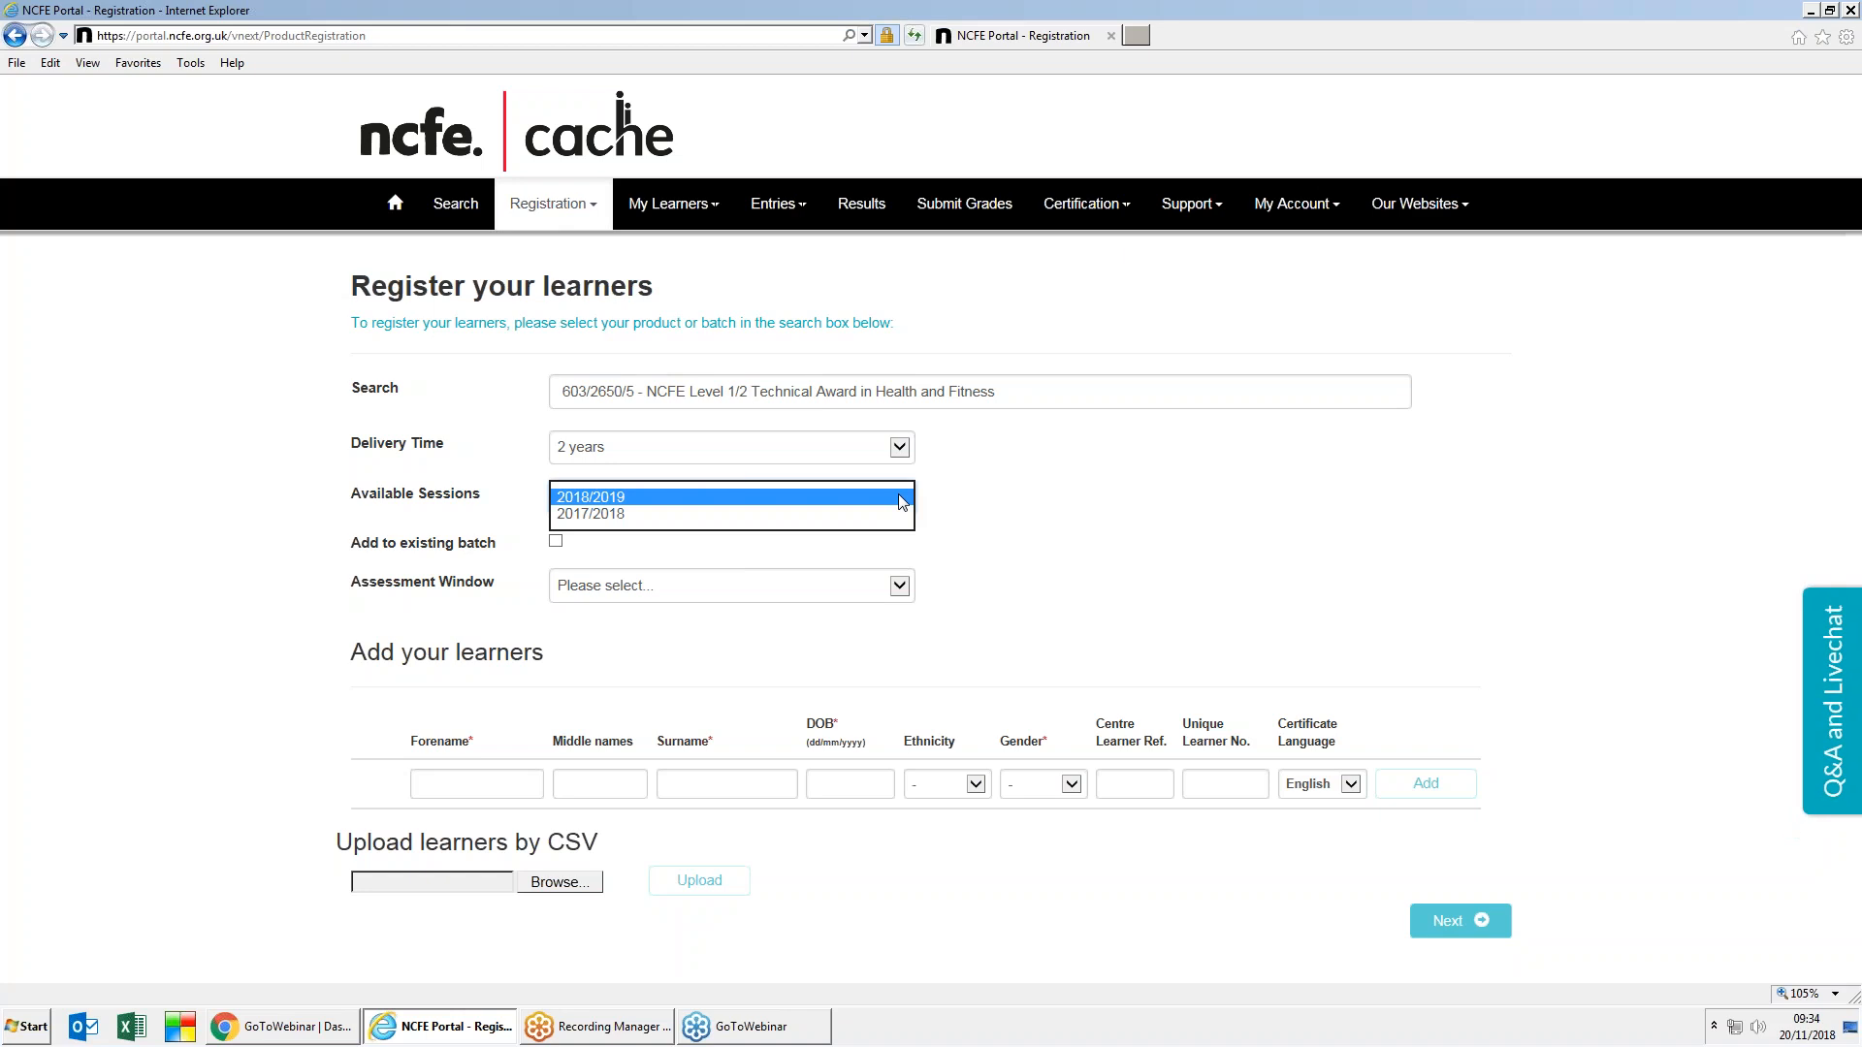
Step: Keep the 2018/2019 session and set the assessment window to 13 Mar 2019 09:00
{"action": "left_click", "coordinate": [797, 497]}
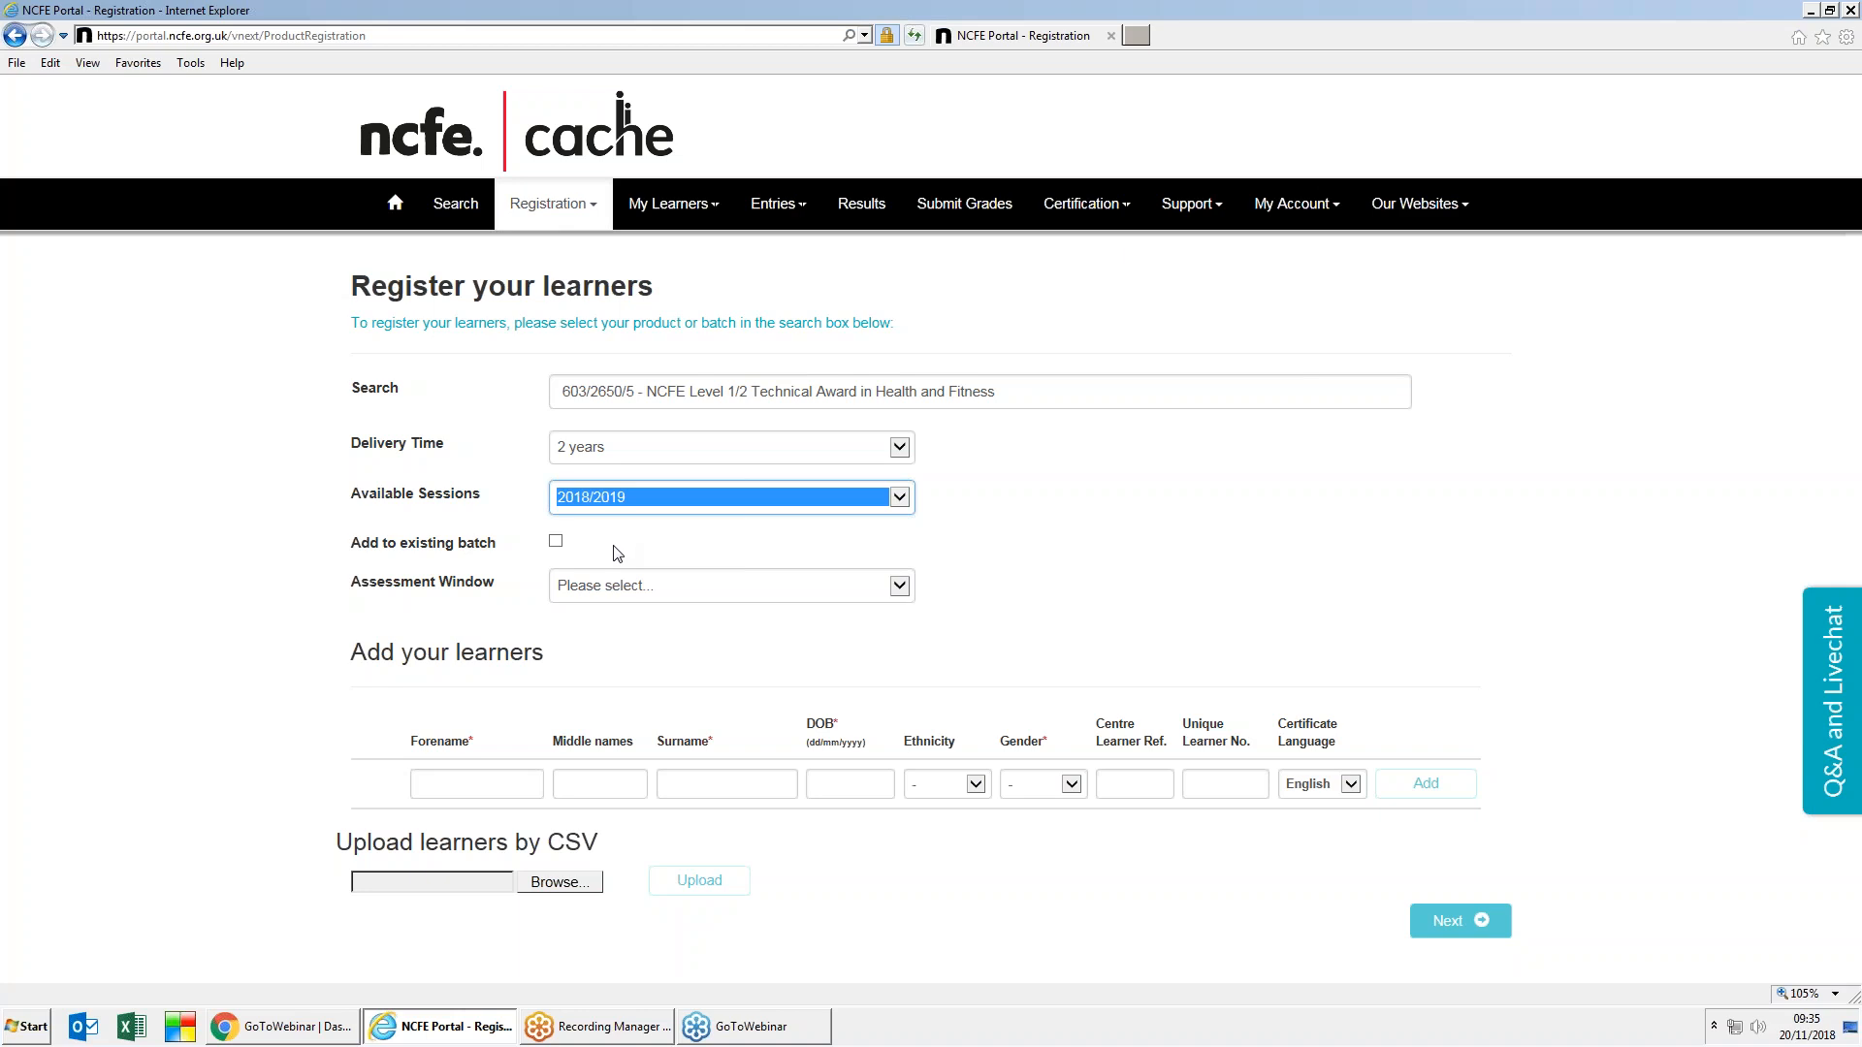
{"action": "left_click", "coordinate": [900, 586]}
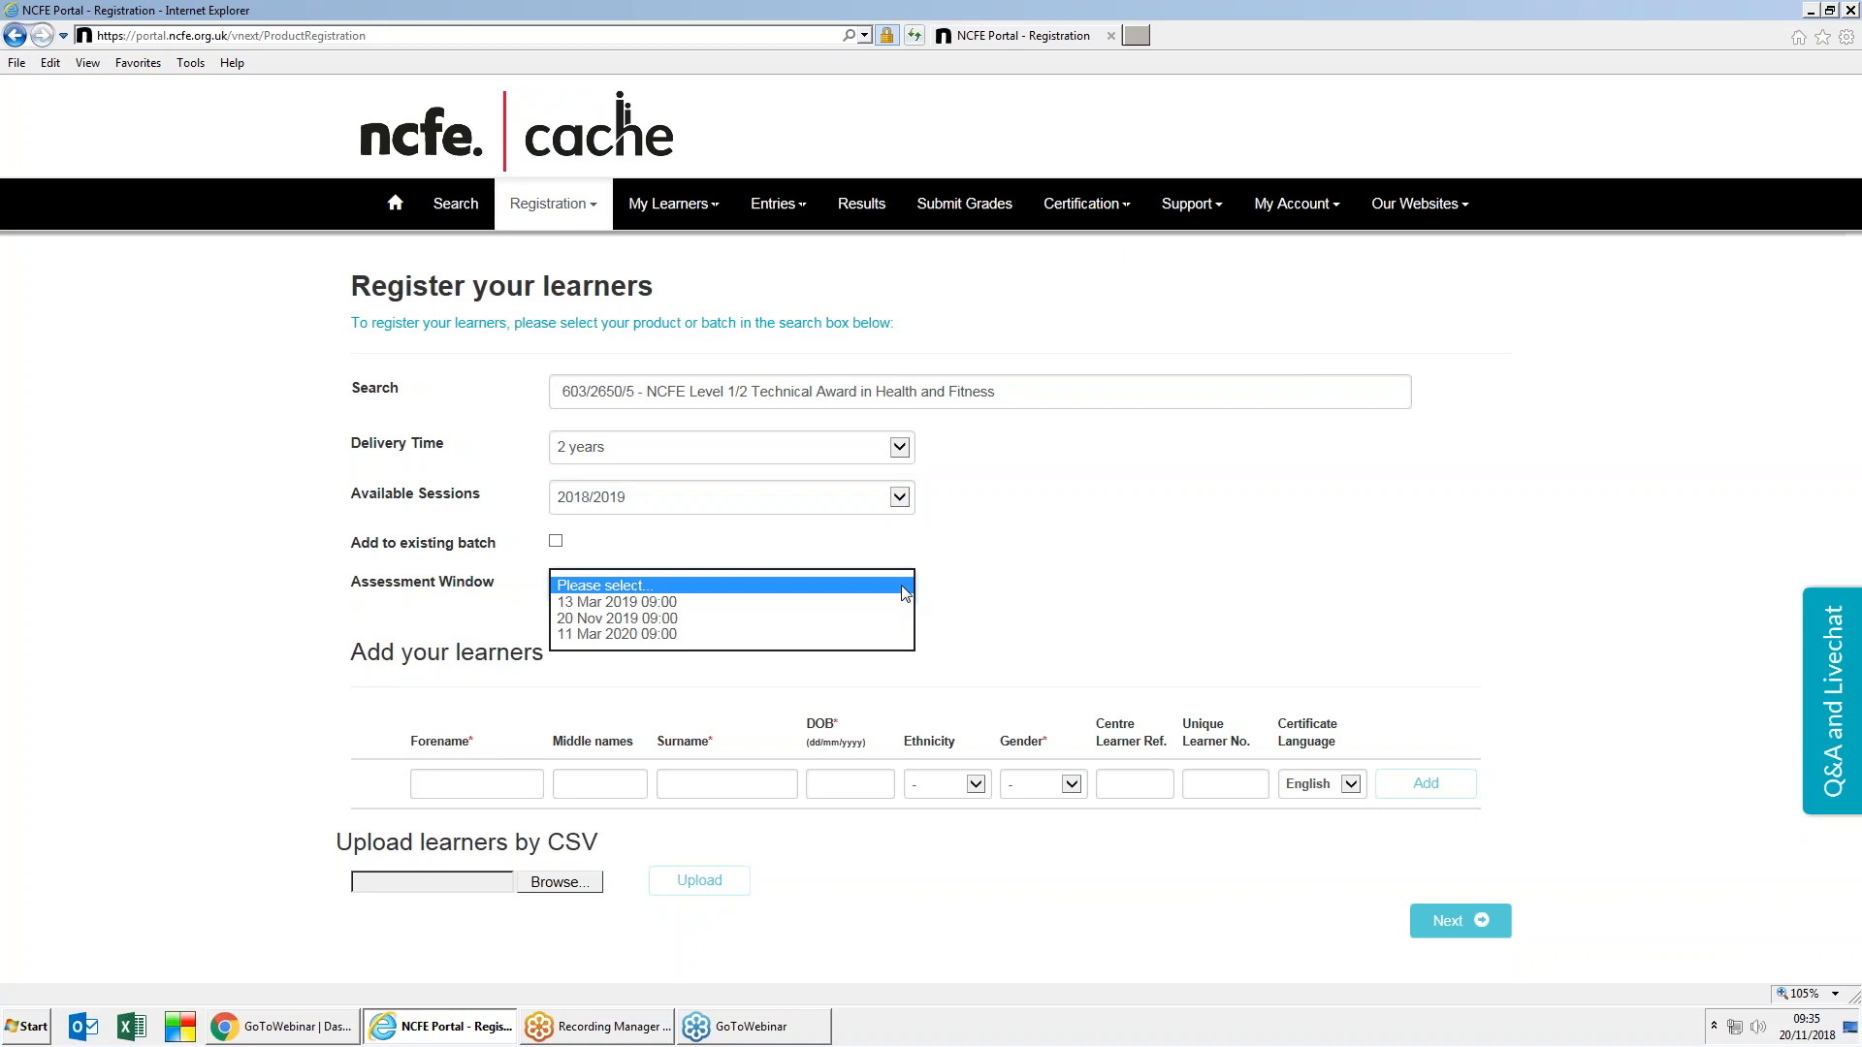
{"action": "left_click", "coordinate": [757, 603]}
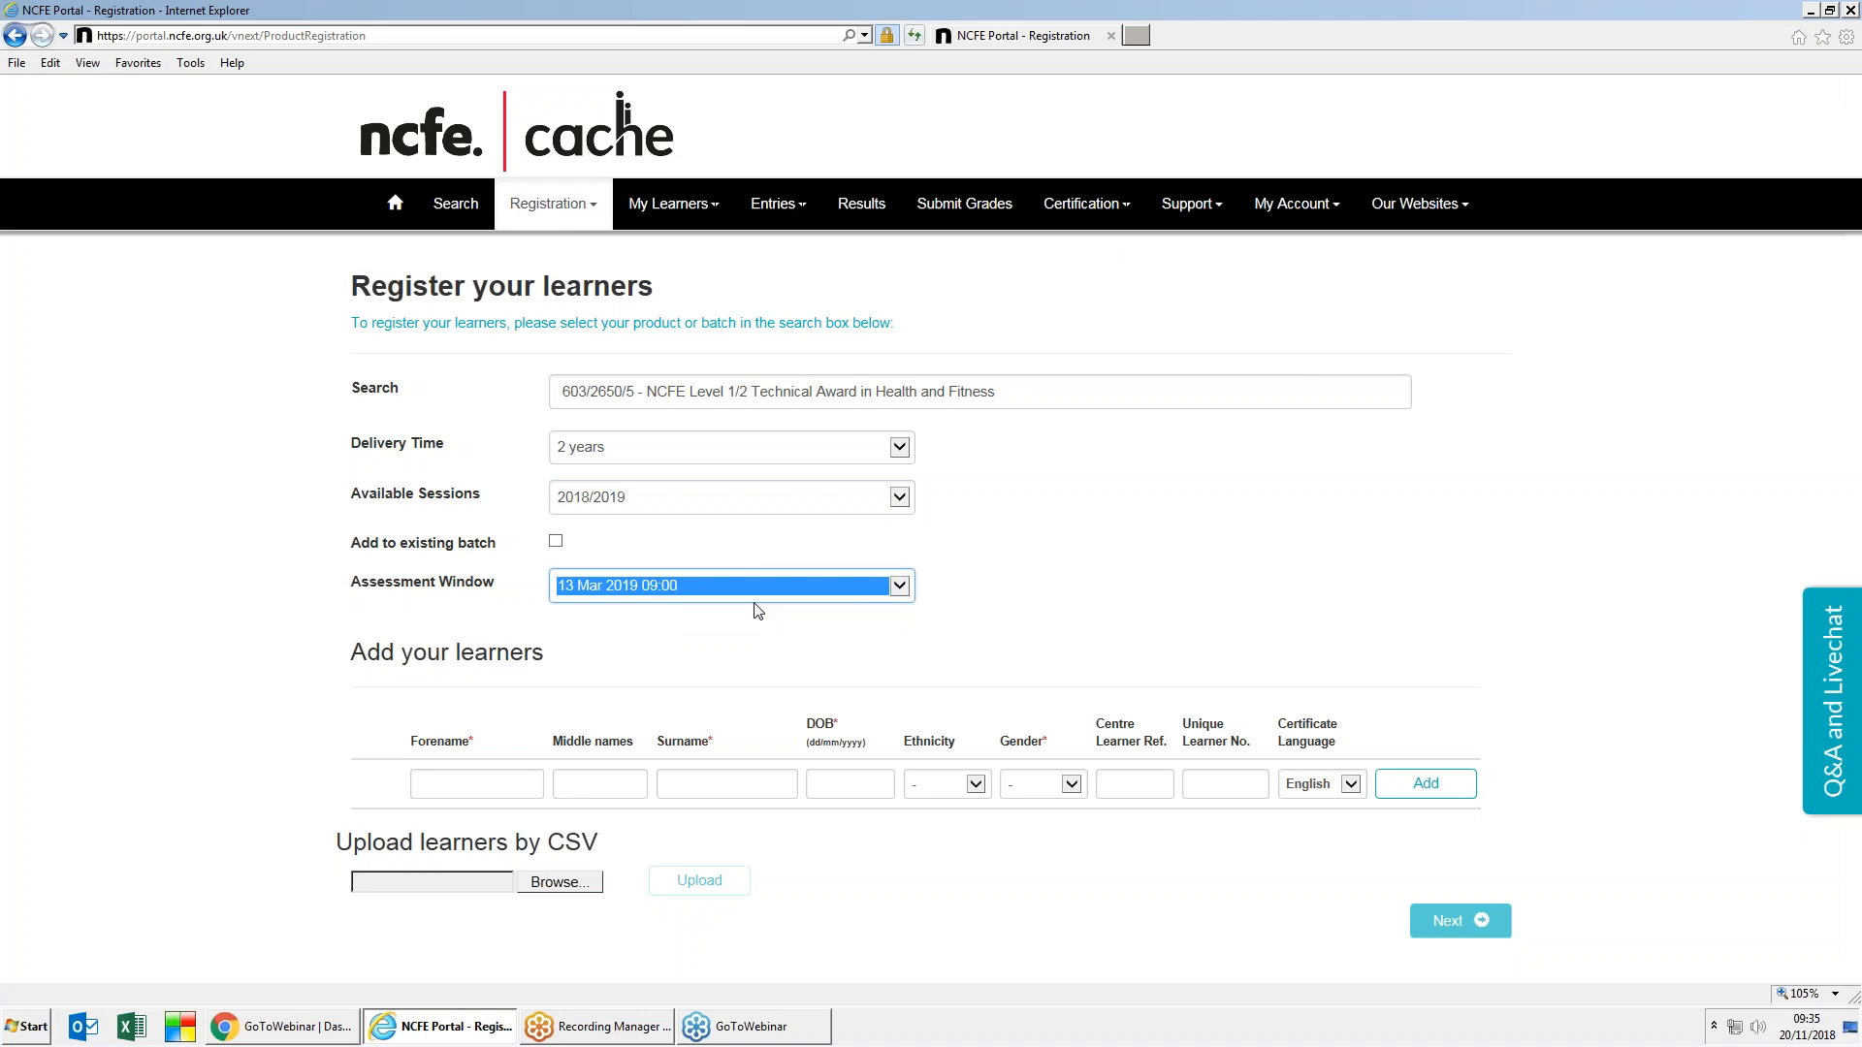
Step: Enter the learner's forename, middle forename, surname and date of birth in the key-in row
{"action": "left_click", "coordinate": [461, 792]}
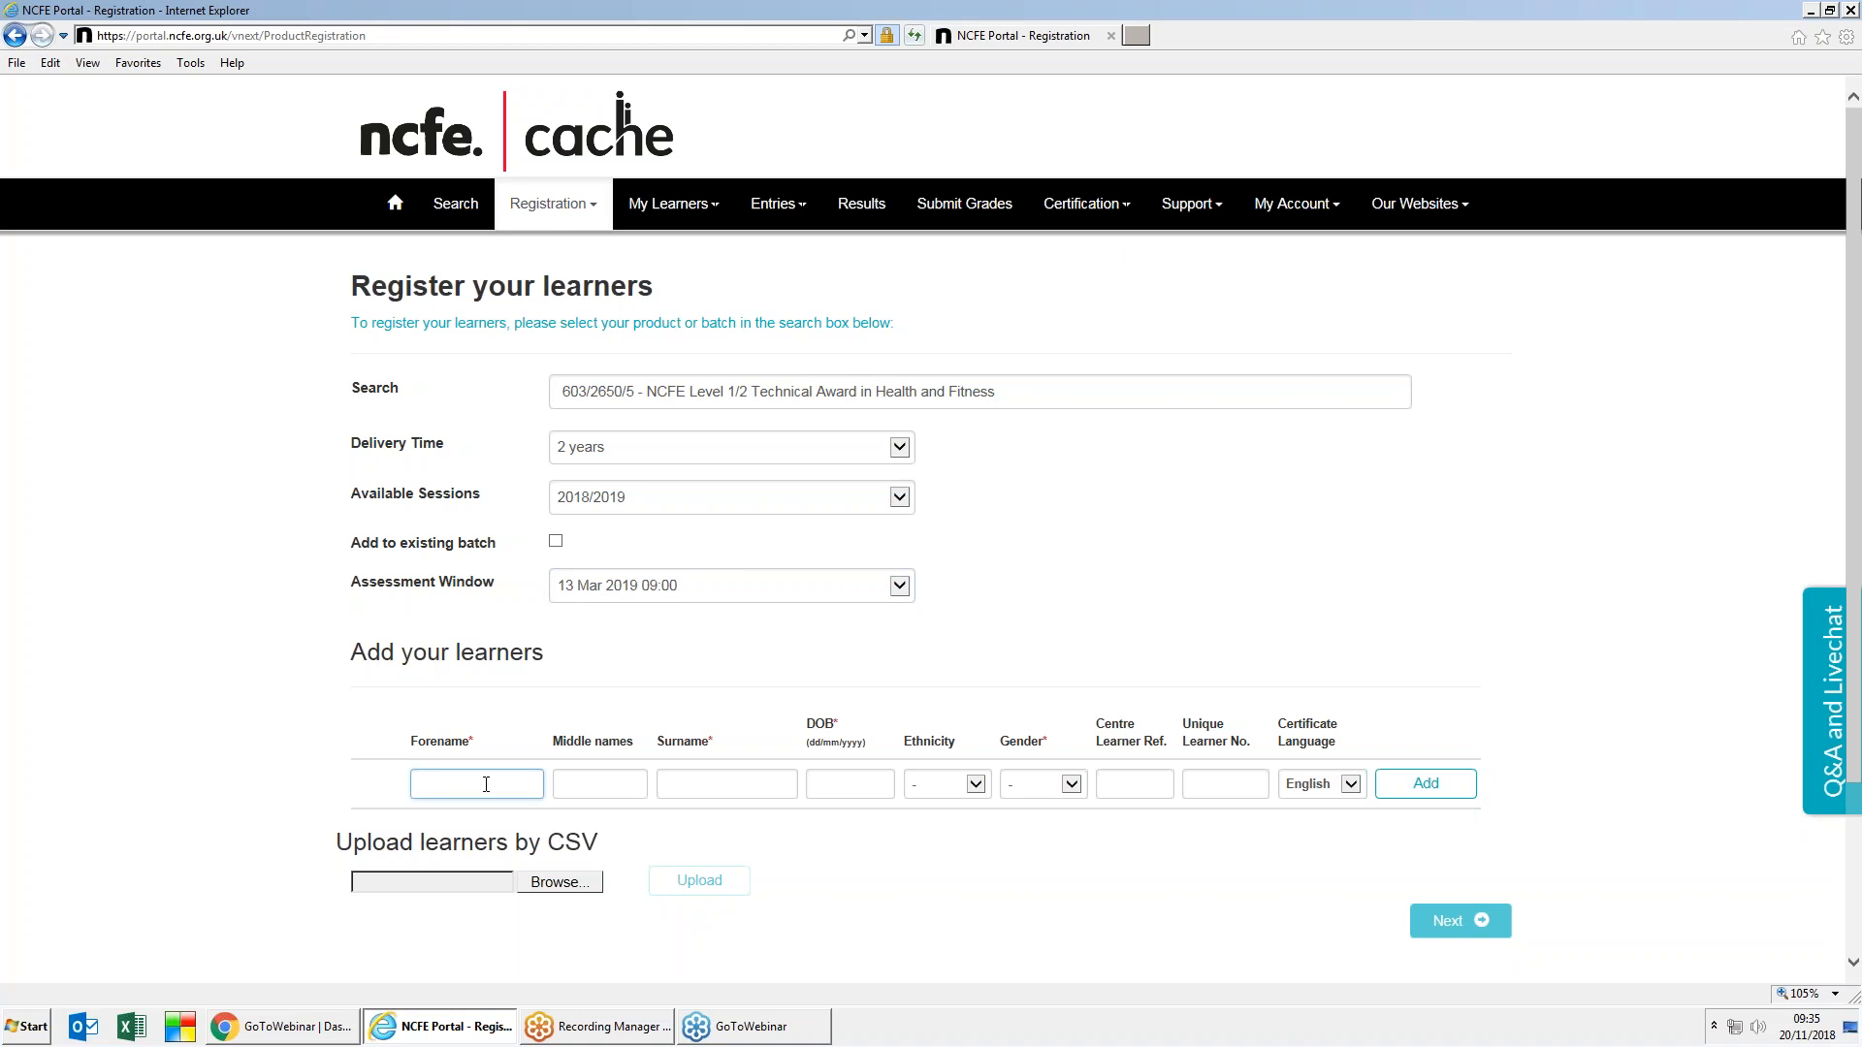
{"action": "key", "text": "Tab"}
{"action": "key", "text": "Tab"}
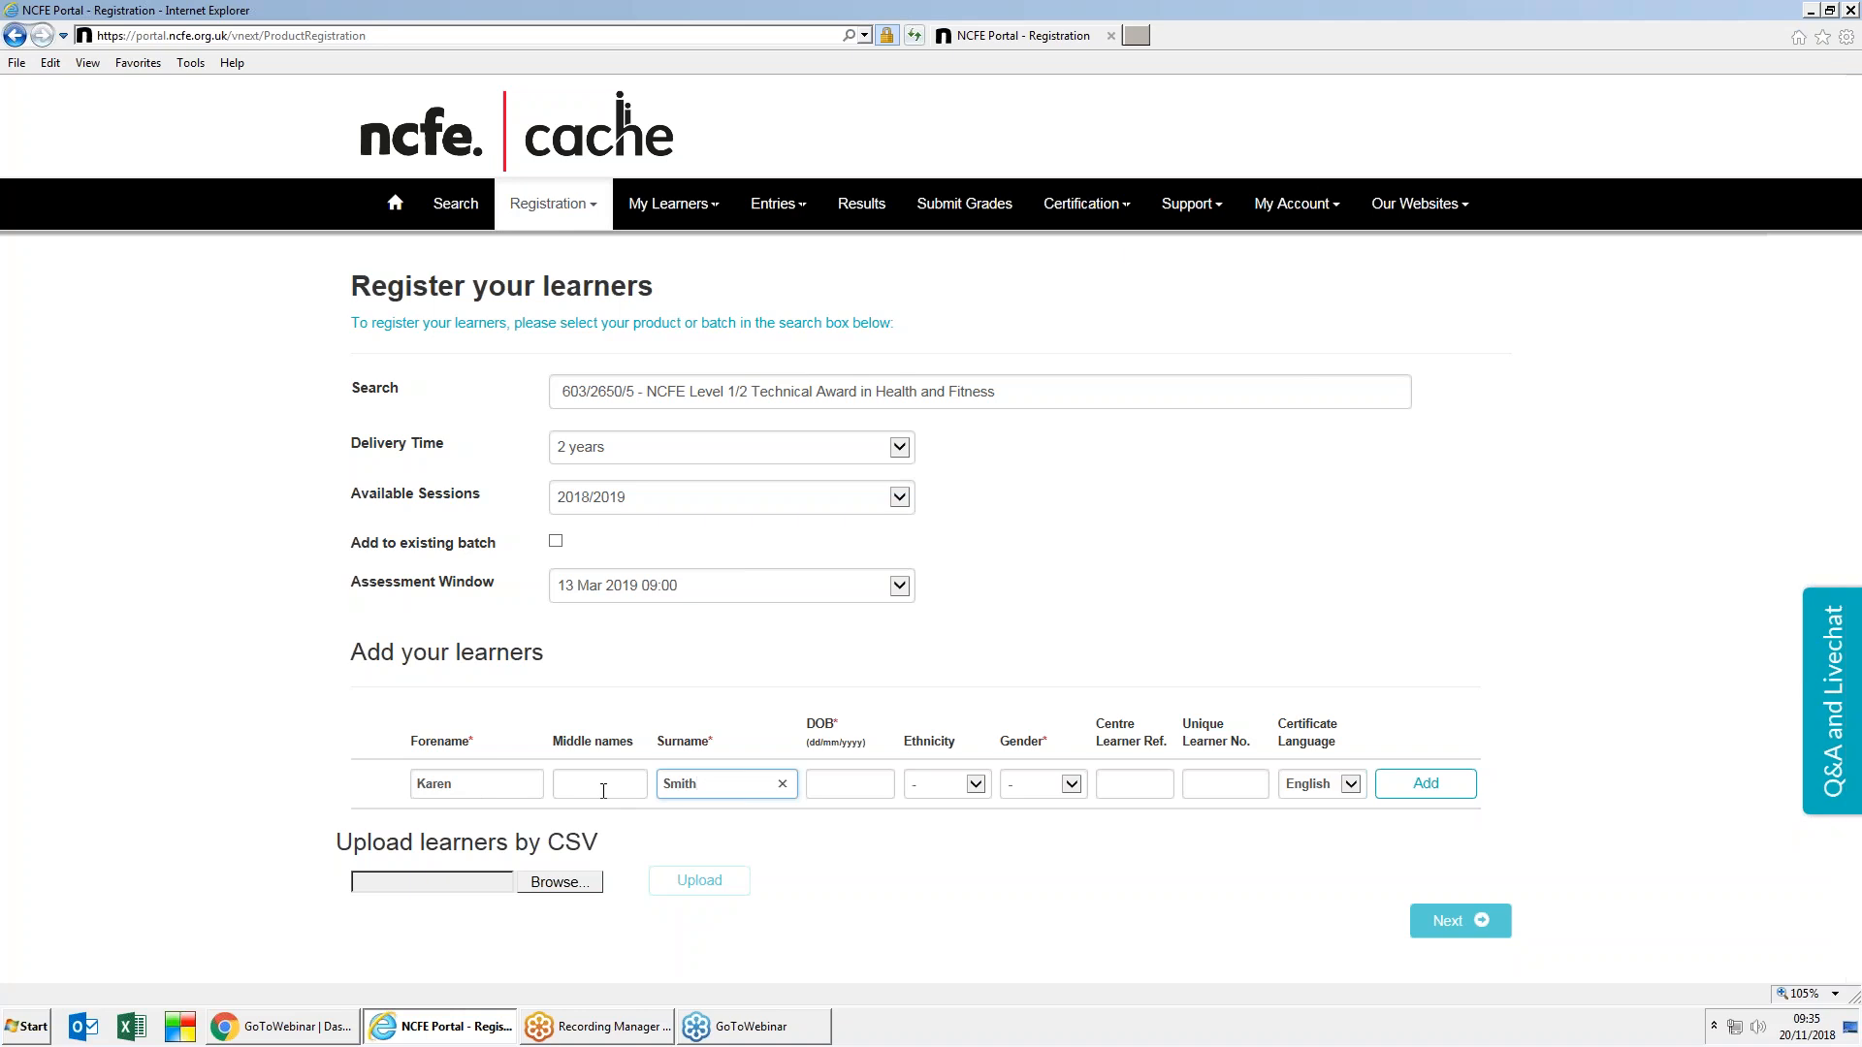
{"action": "left_click", "coordinate": [469, 785]}
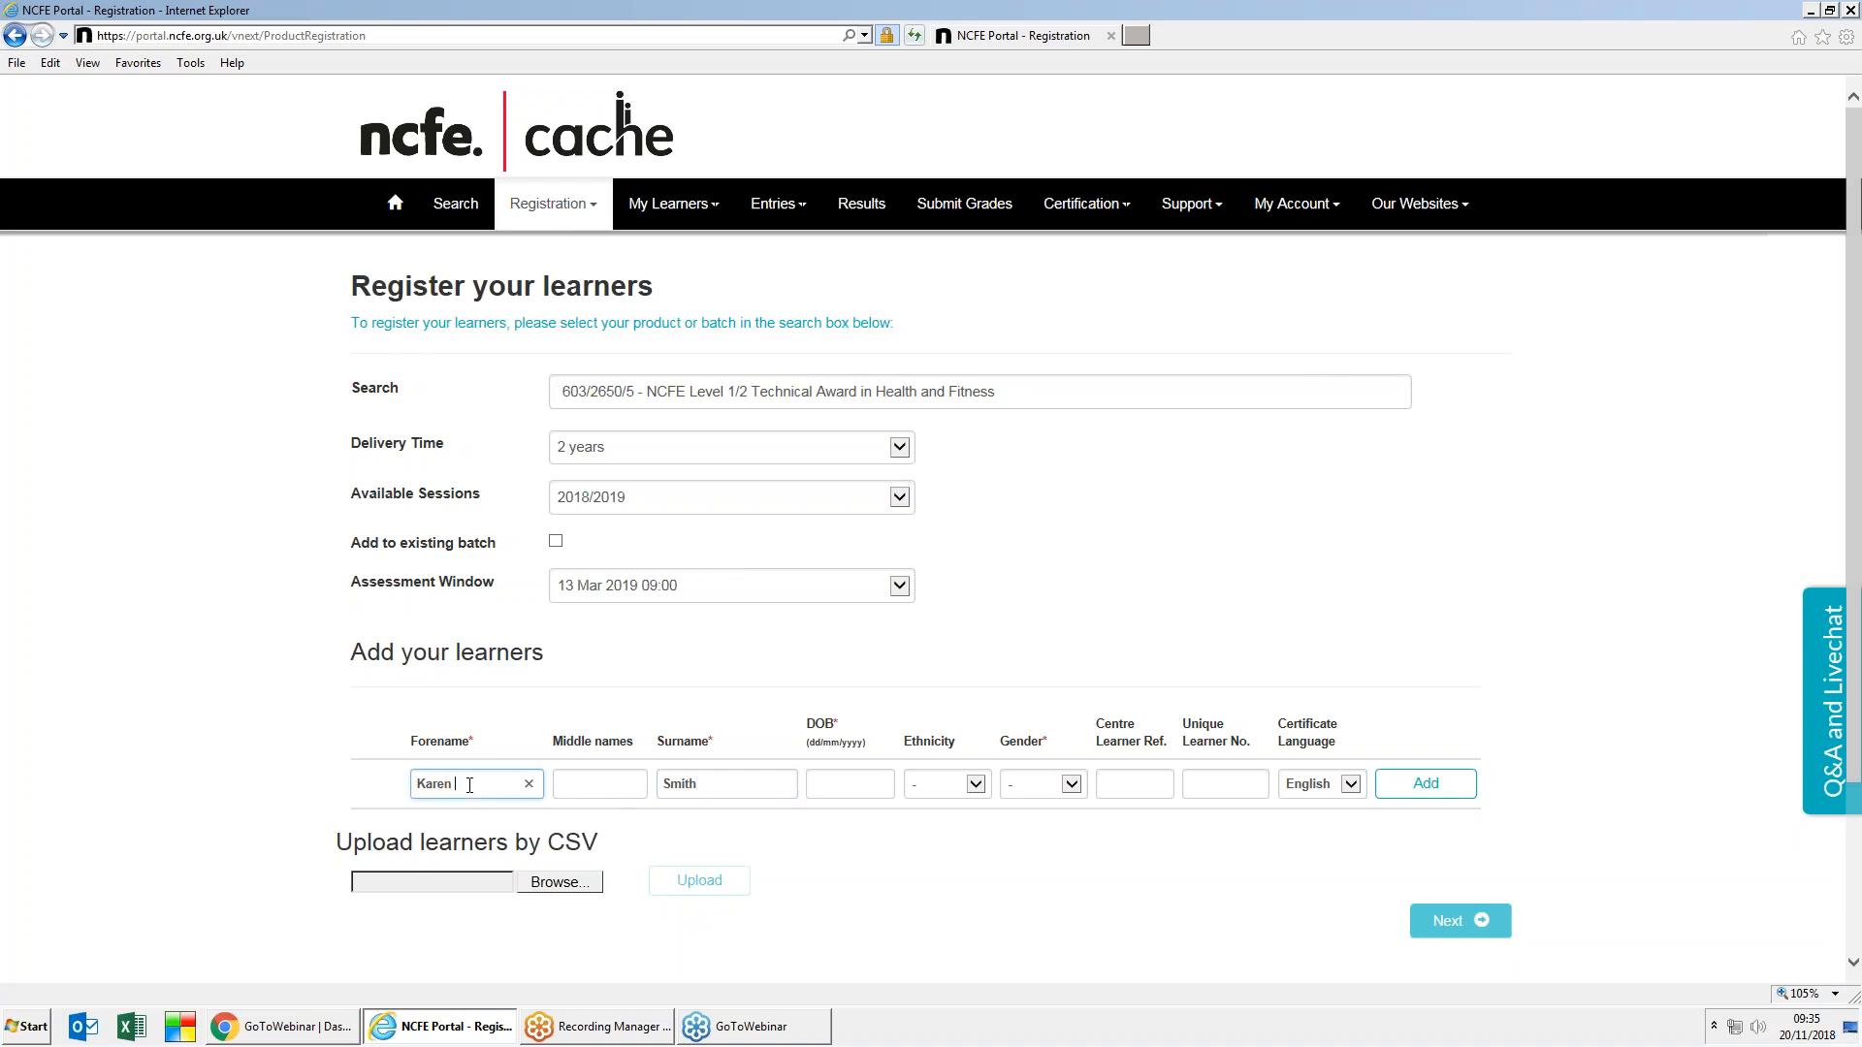
{"action": "type", "text": "Kate"}
{"action": "left_click", "coordinate": [824, 784]}
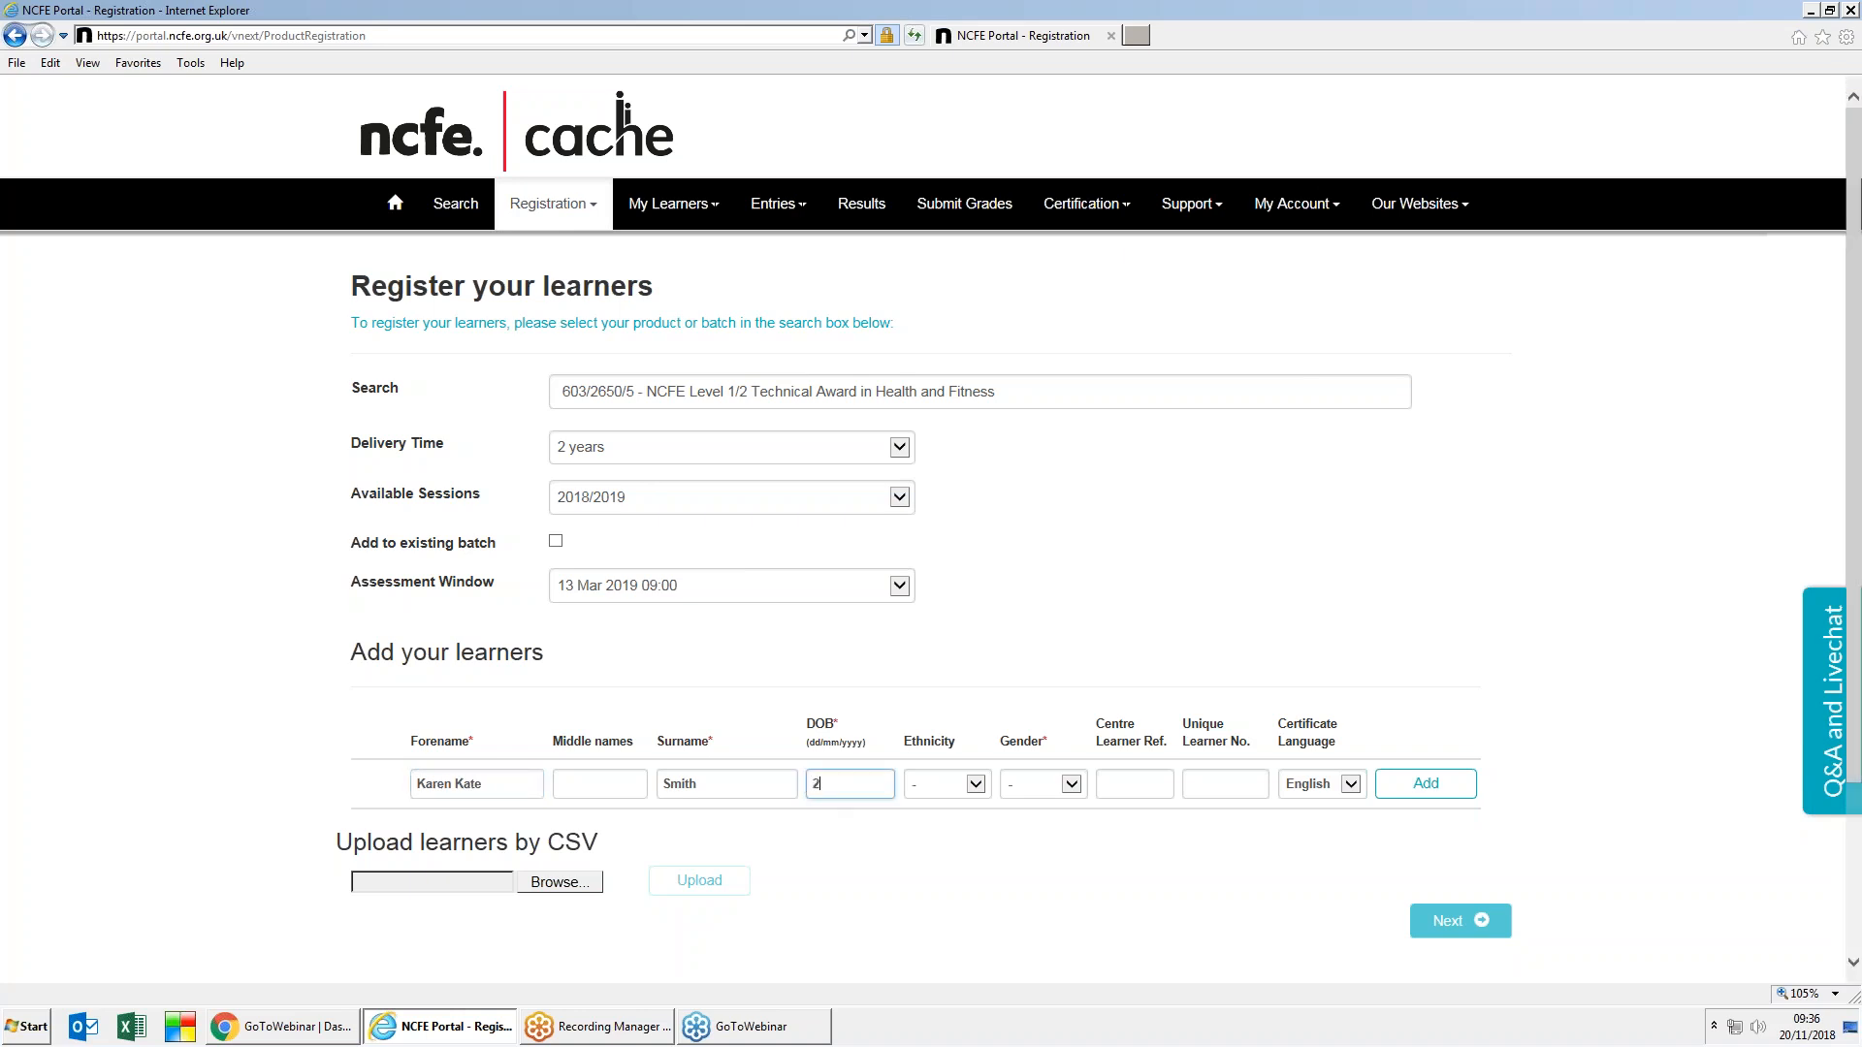
Step: Choose English/Welsh/Scottish/Northern Irish/British ethnicity and Female gender, then visit the learner reference fields
{"action": "left_click", "coordinate": [974, 786]}
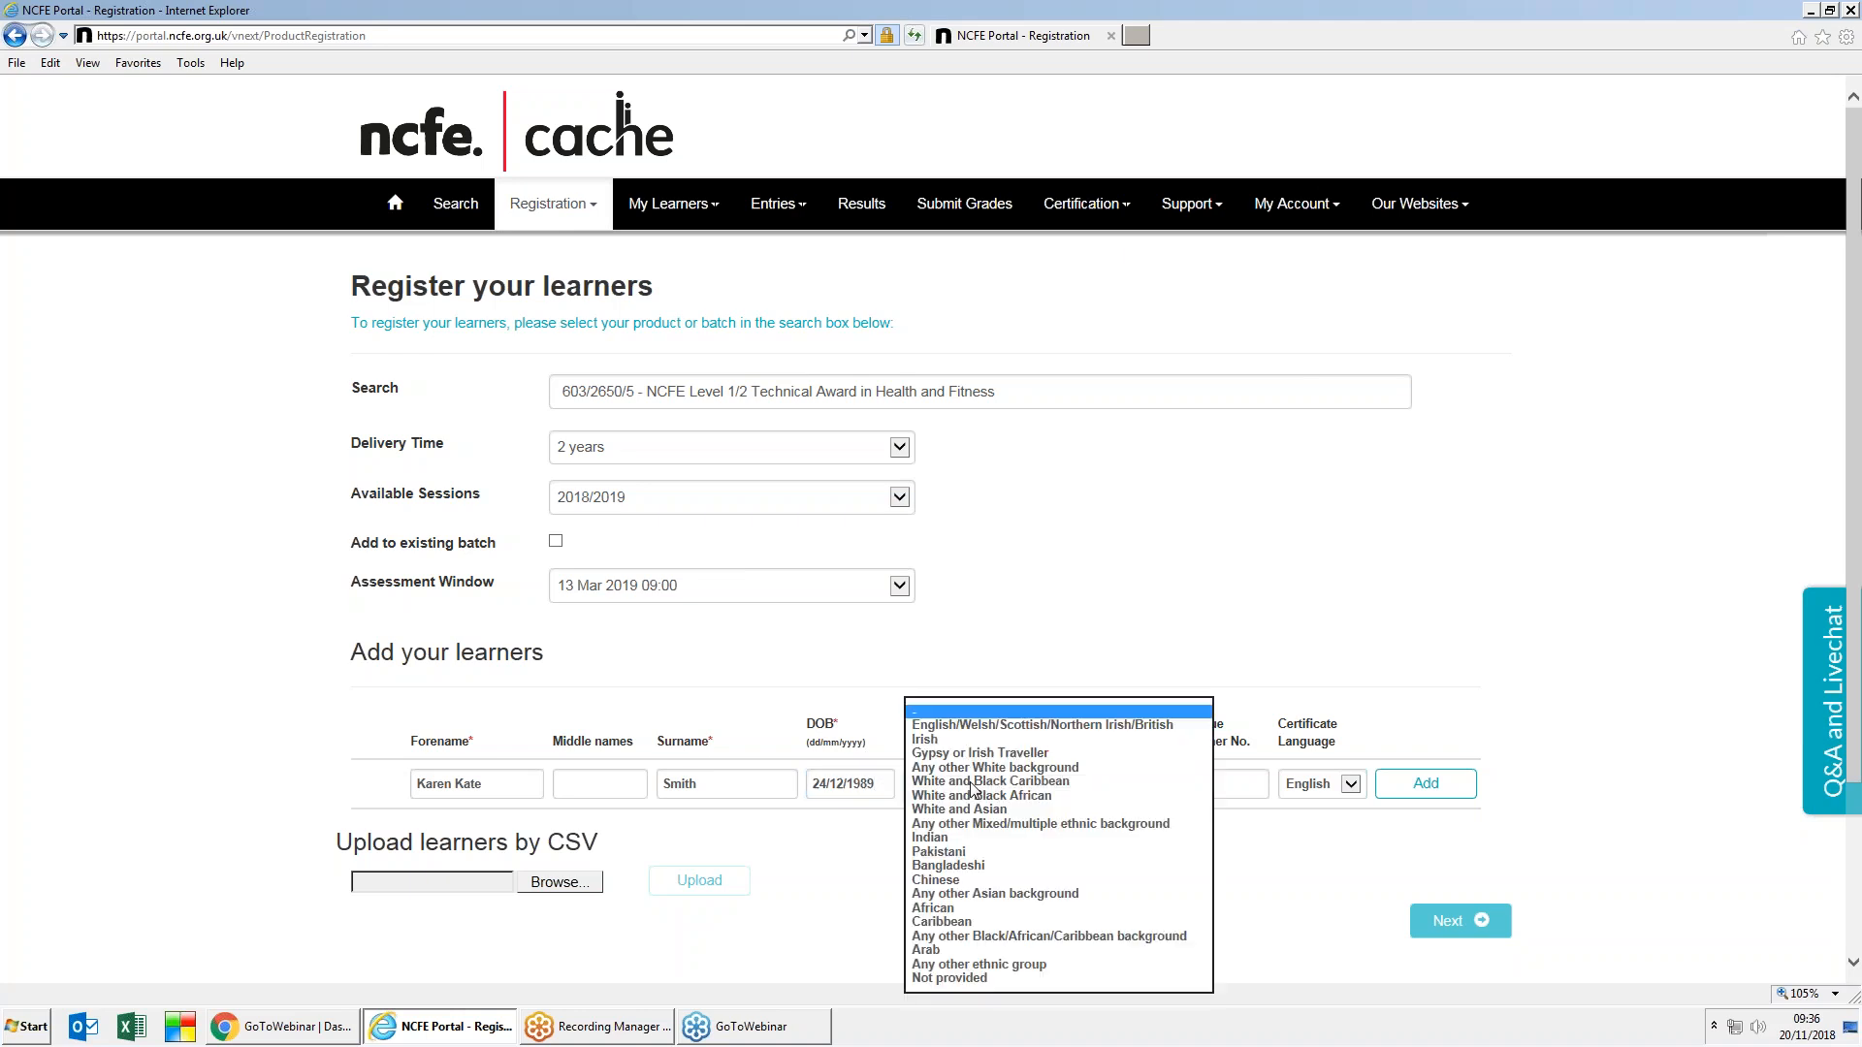
{"action": "left_click", "coordinate": [953, 726]}
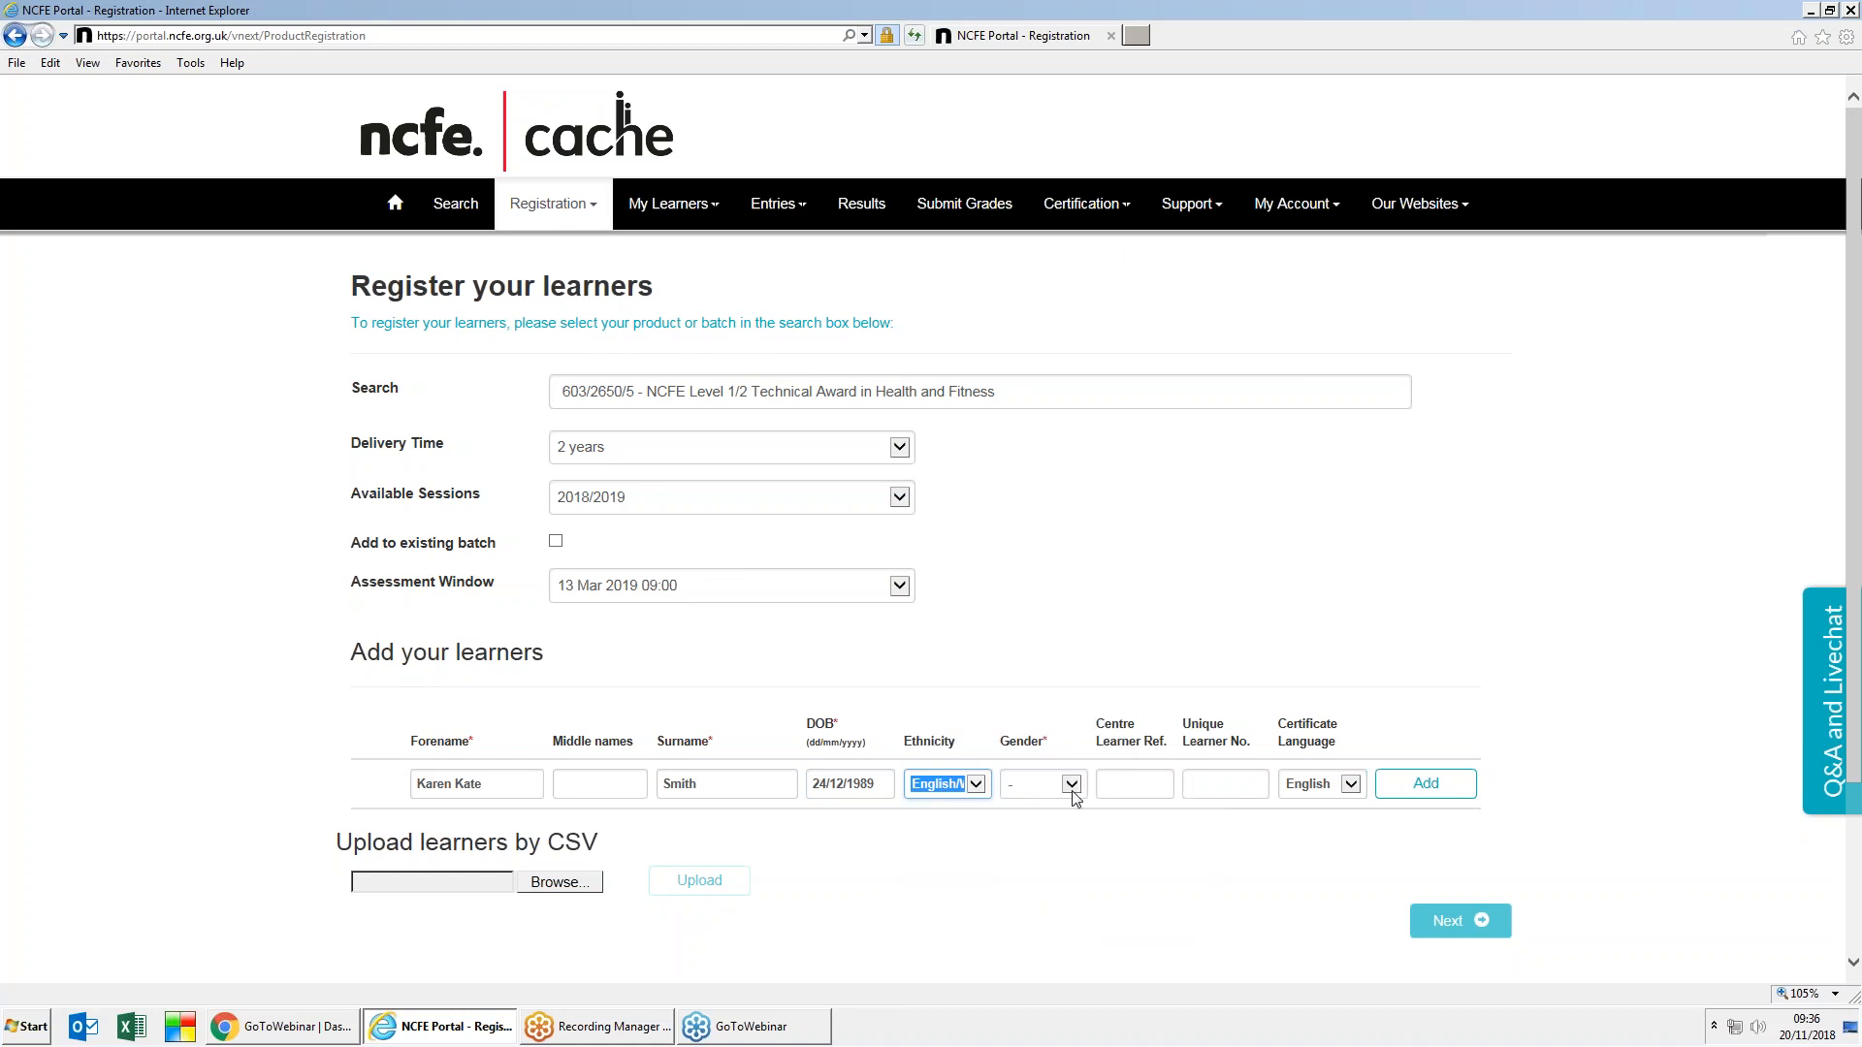
{"action": "left_click", "coordinate": [1071, 786]}
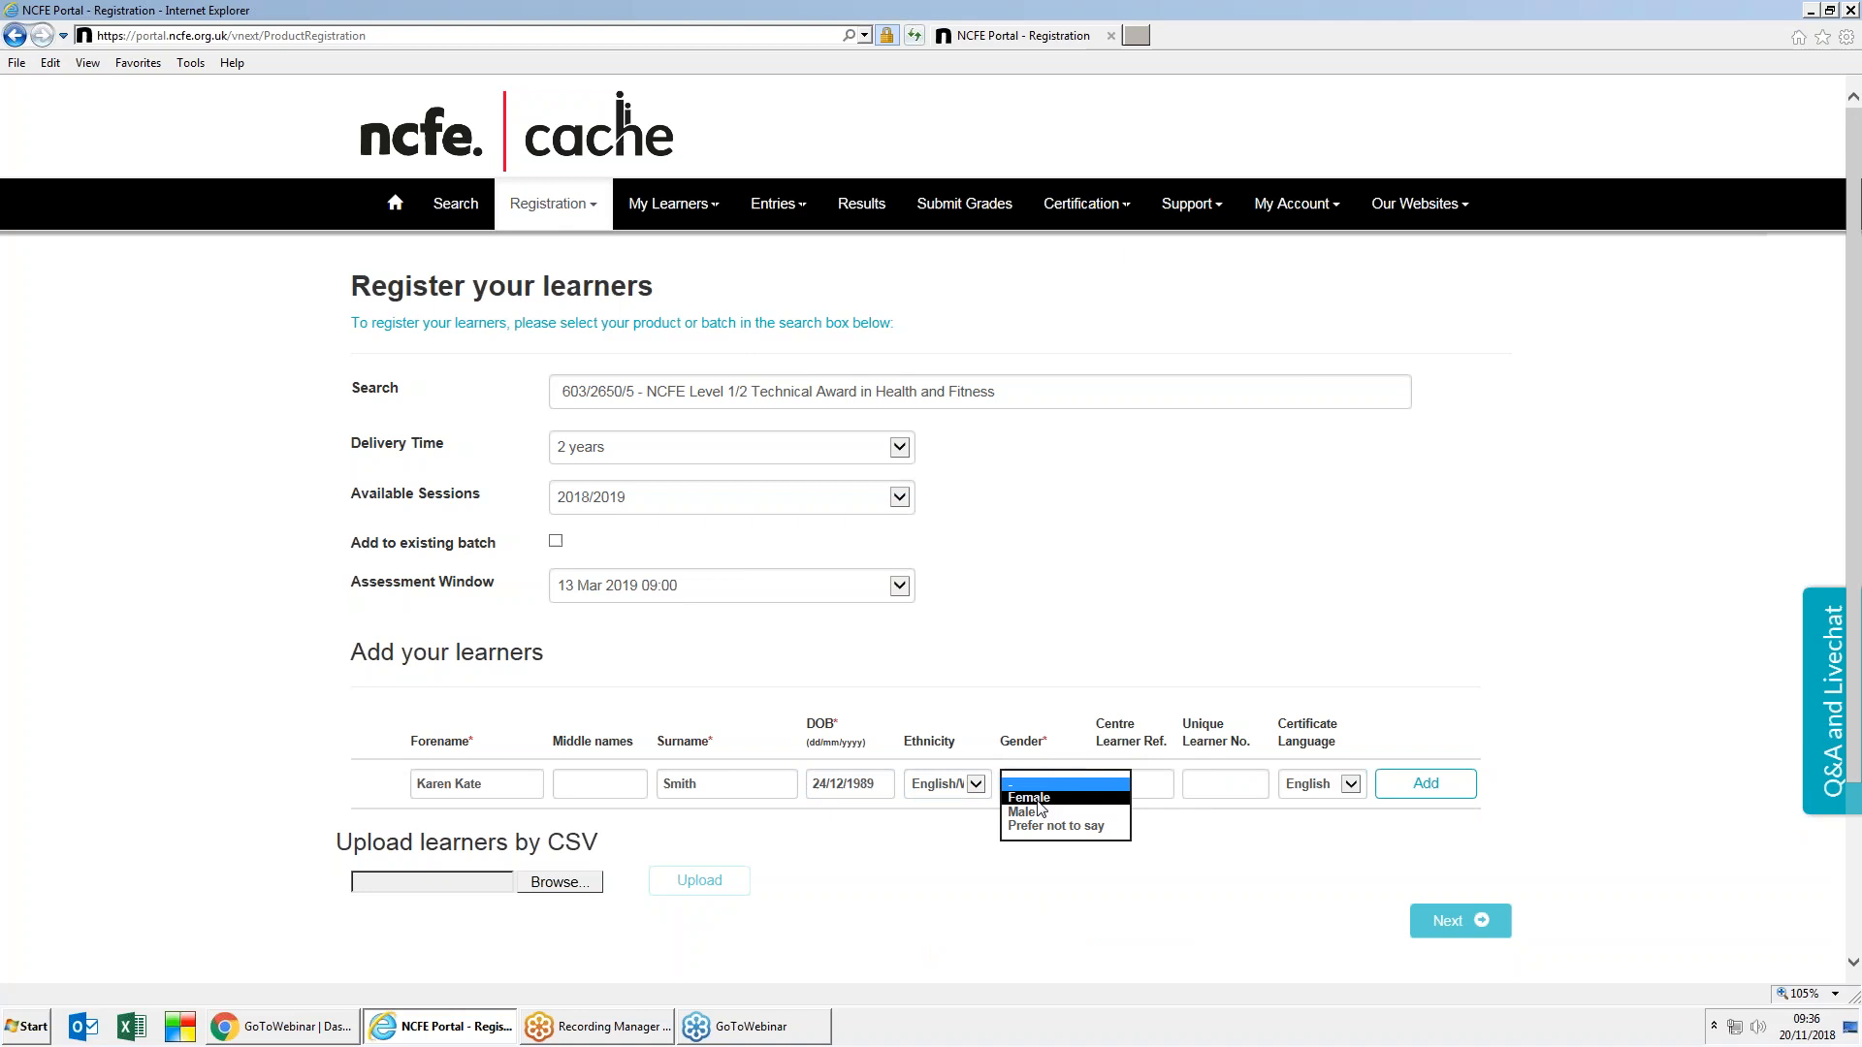
{"action": "left_click", "coordinate": [1094, 756]}
{"action": "left_click_drag", "start_coordinate": [1096, 720], "coordinate": [1172, 753]}
{"action": "left_click", "coordinate": [1120, 792]}
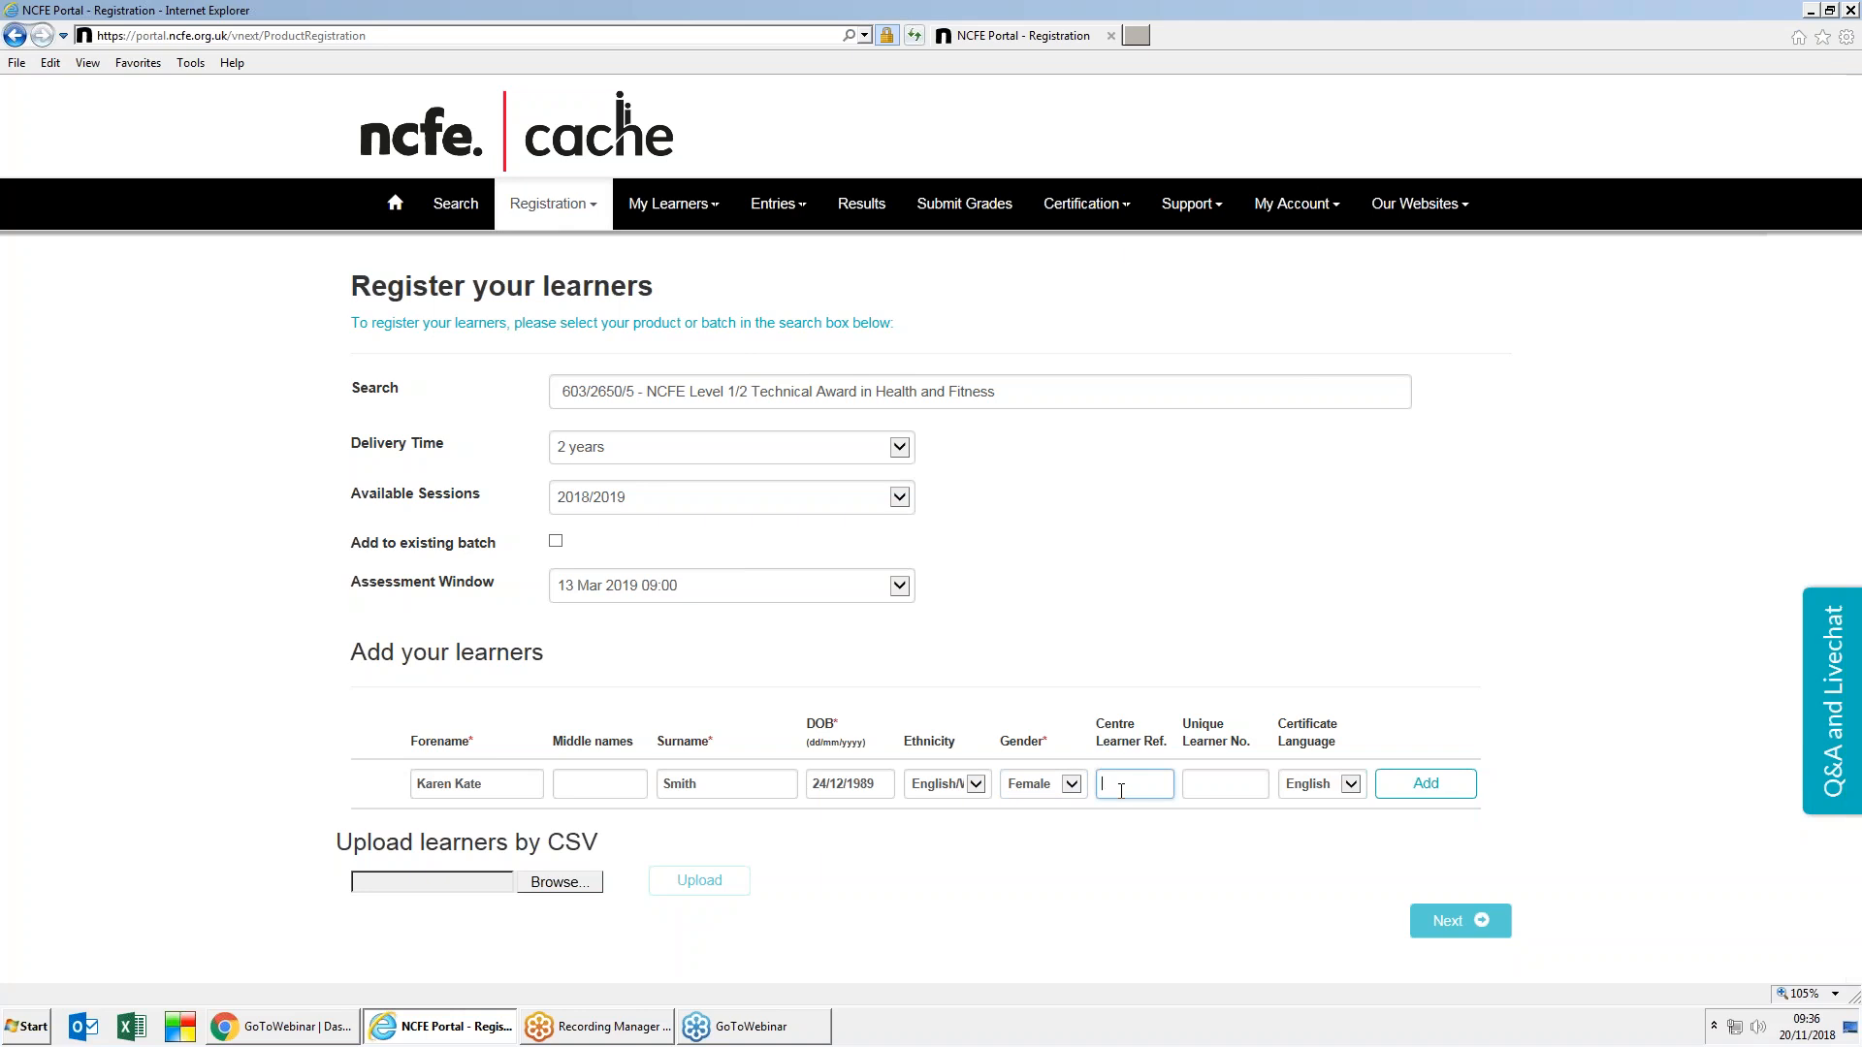
{"action": "left_click", "coordinate": [1212, 784]}
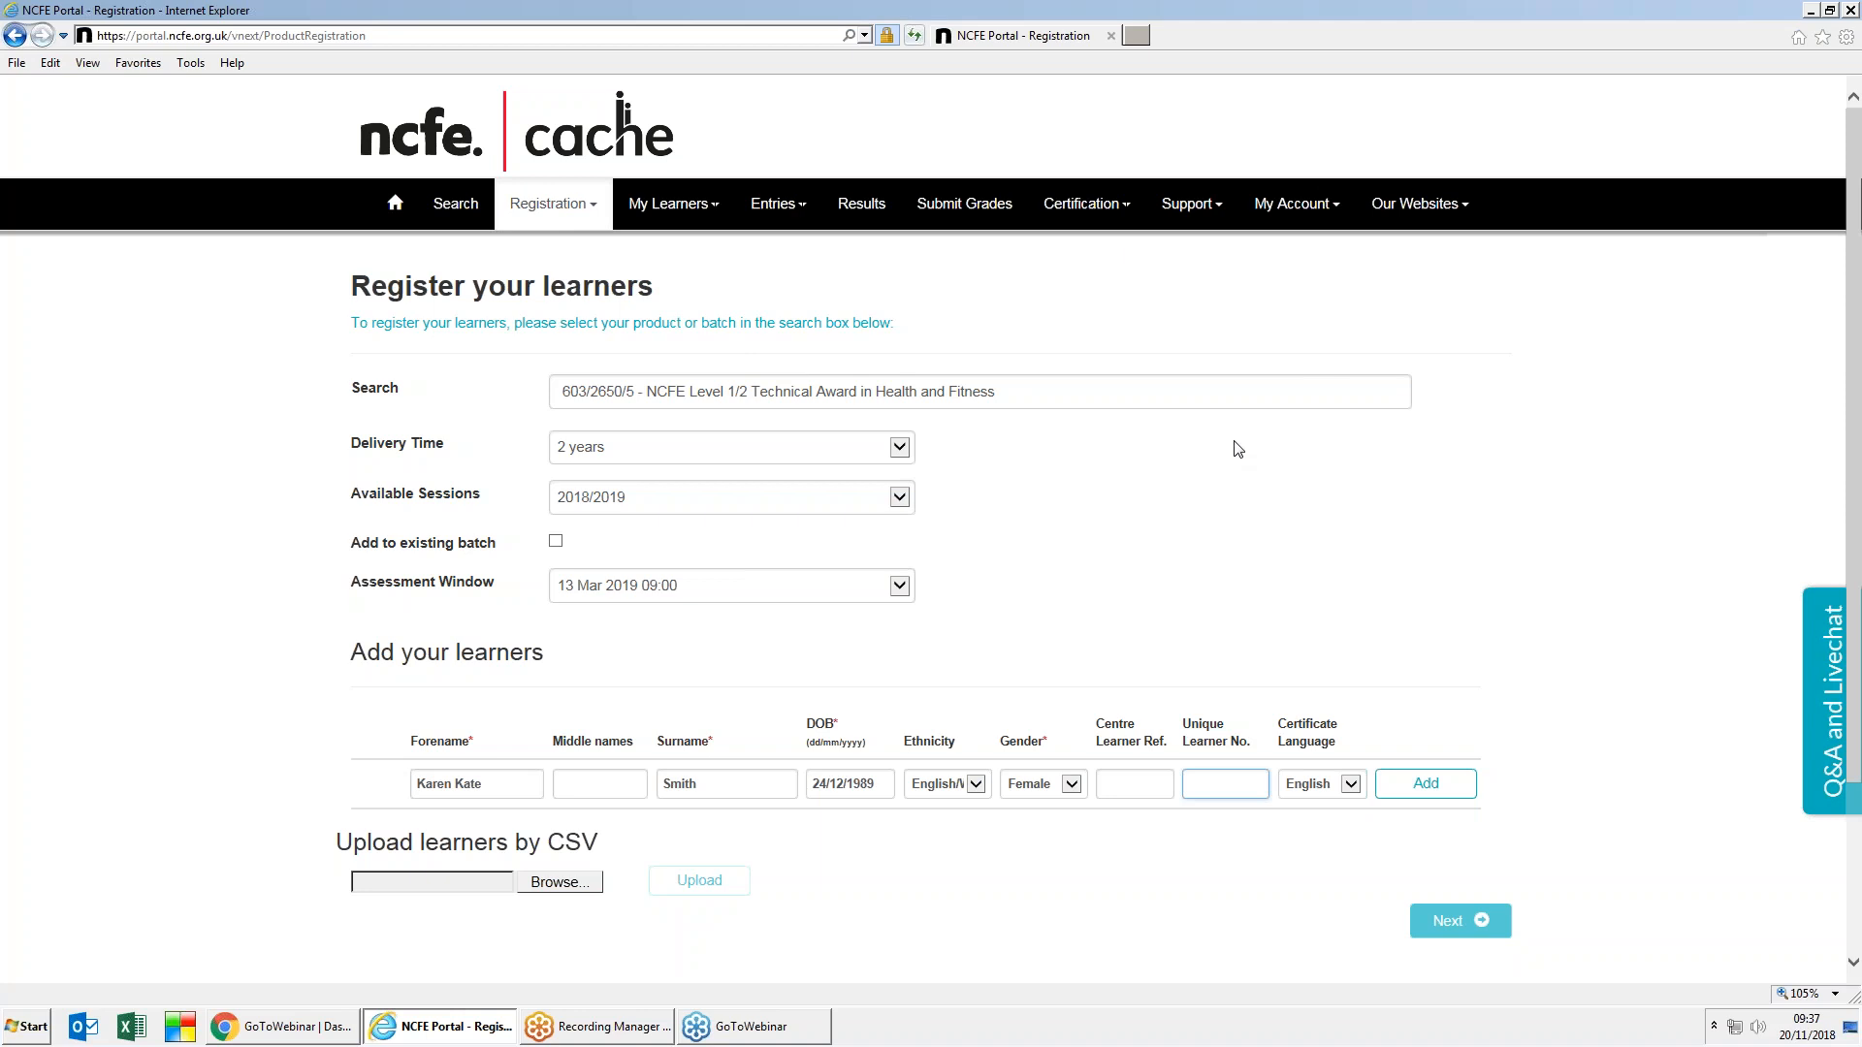
Step: Check the Support menu, then add the keyed-in learner to the registration list
{"action": "left_click", "coordinate": [1202, 207]}
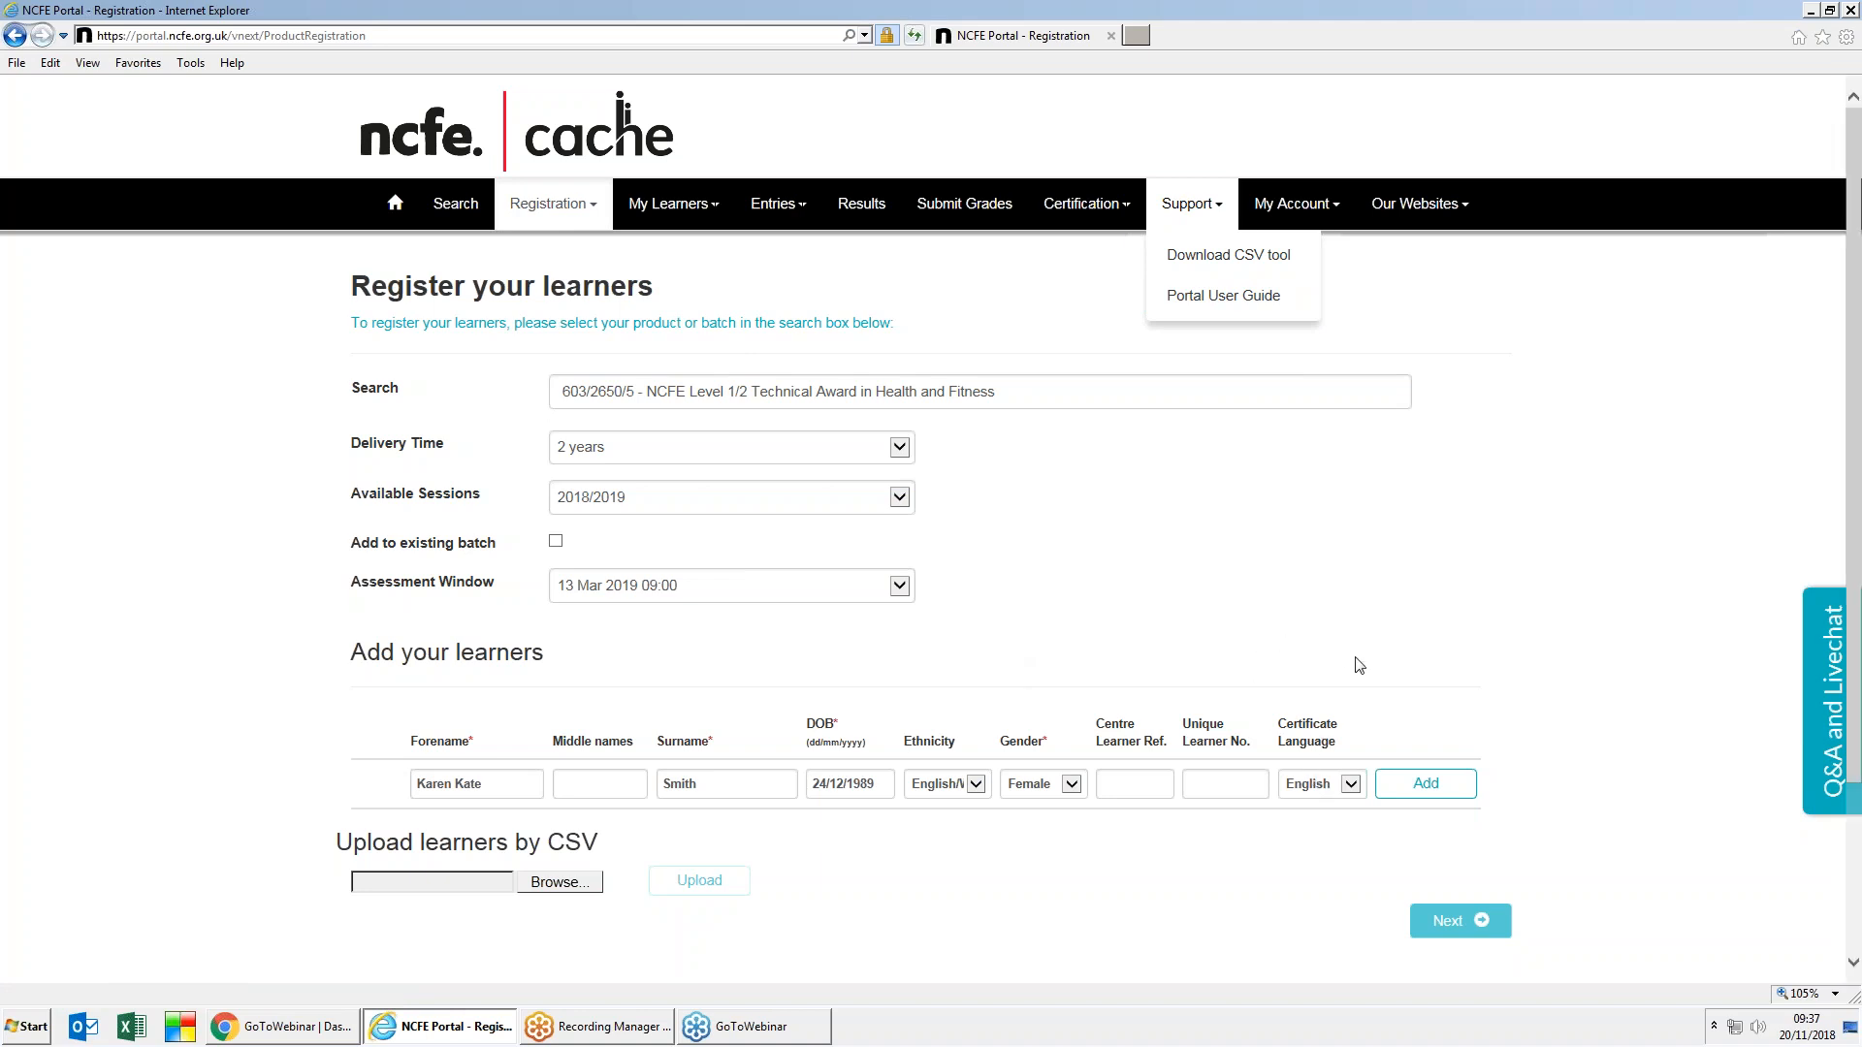
{"action": "left_click", "coordinate": [1427, 785]}
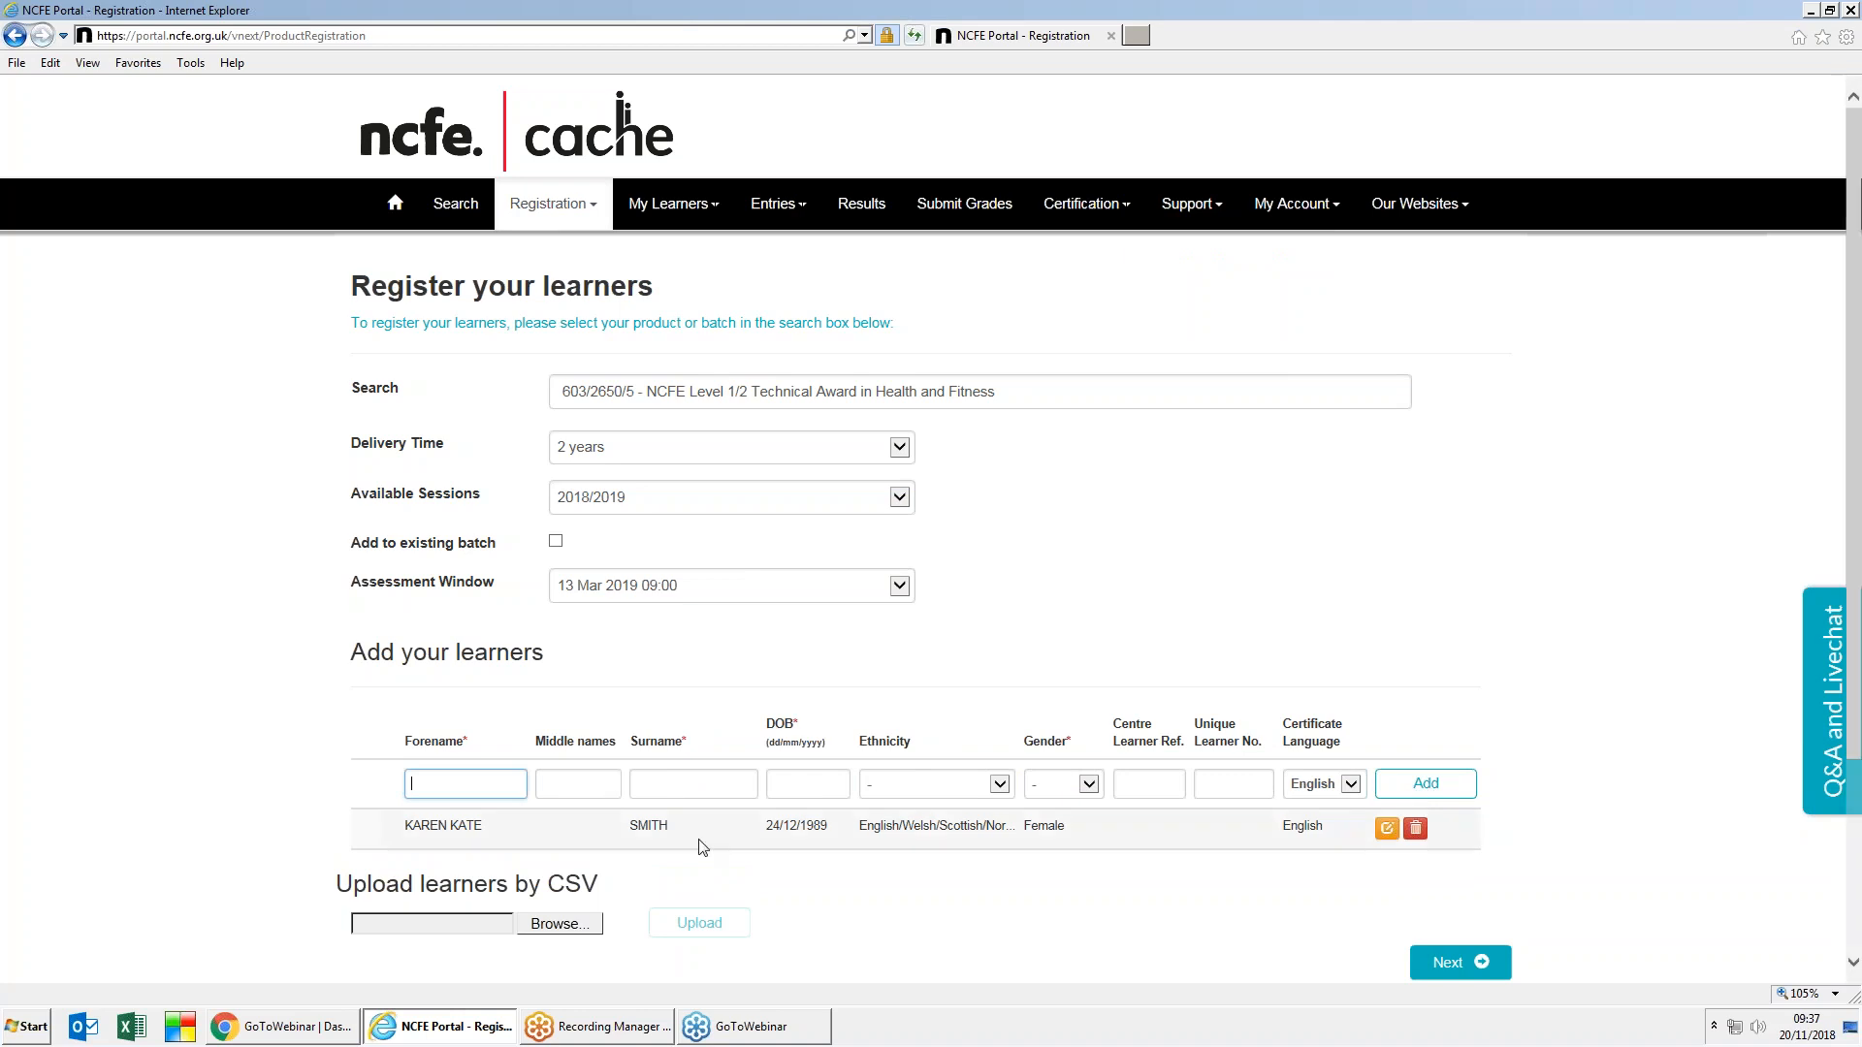
Step: Correct the learner's birth year to 1988, save it, and continue to Centre information
{"action": "left_click", "coordinate": [1384, 830]}
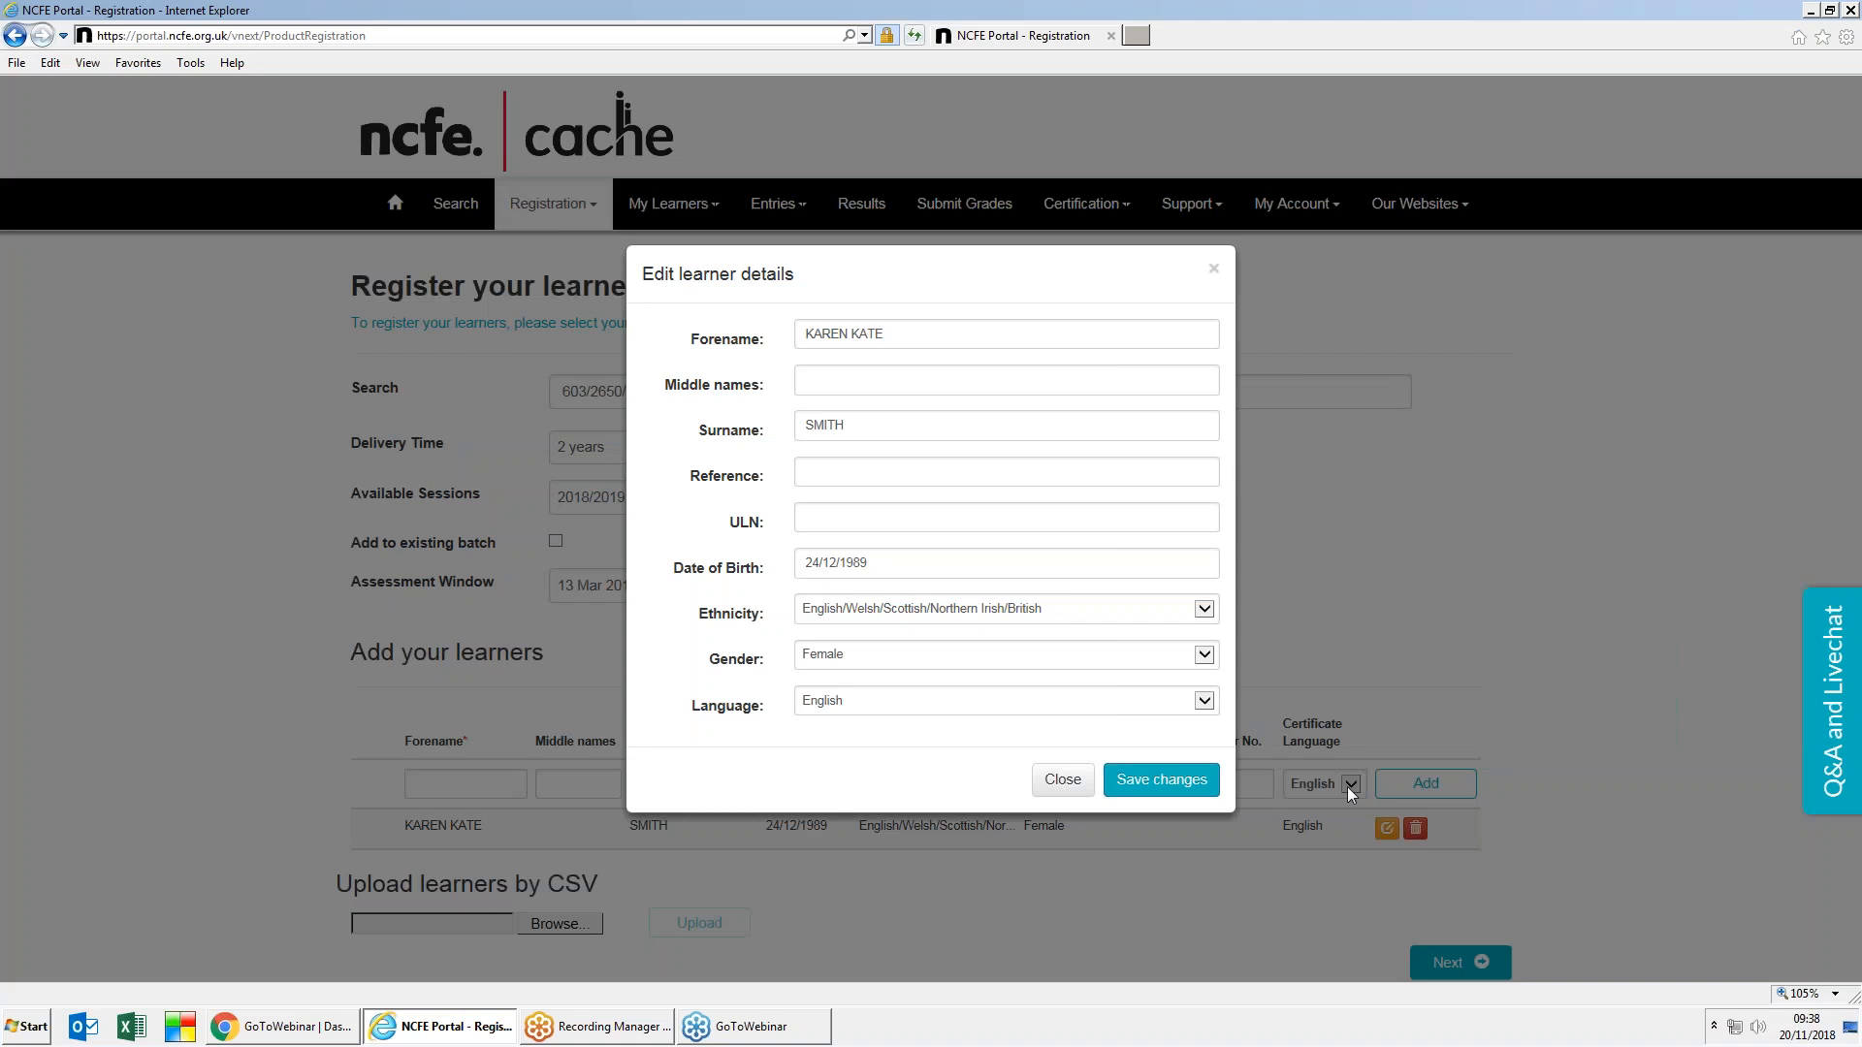
{"action": "left_click", "coordinate": [883, 561]}
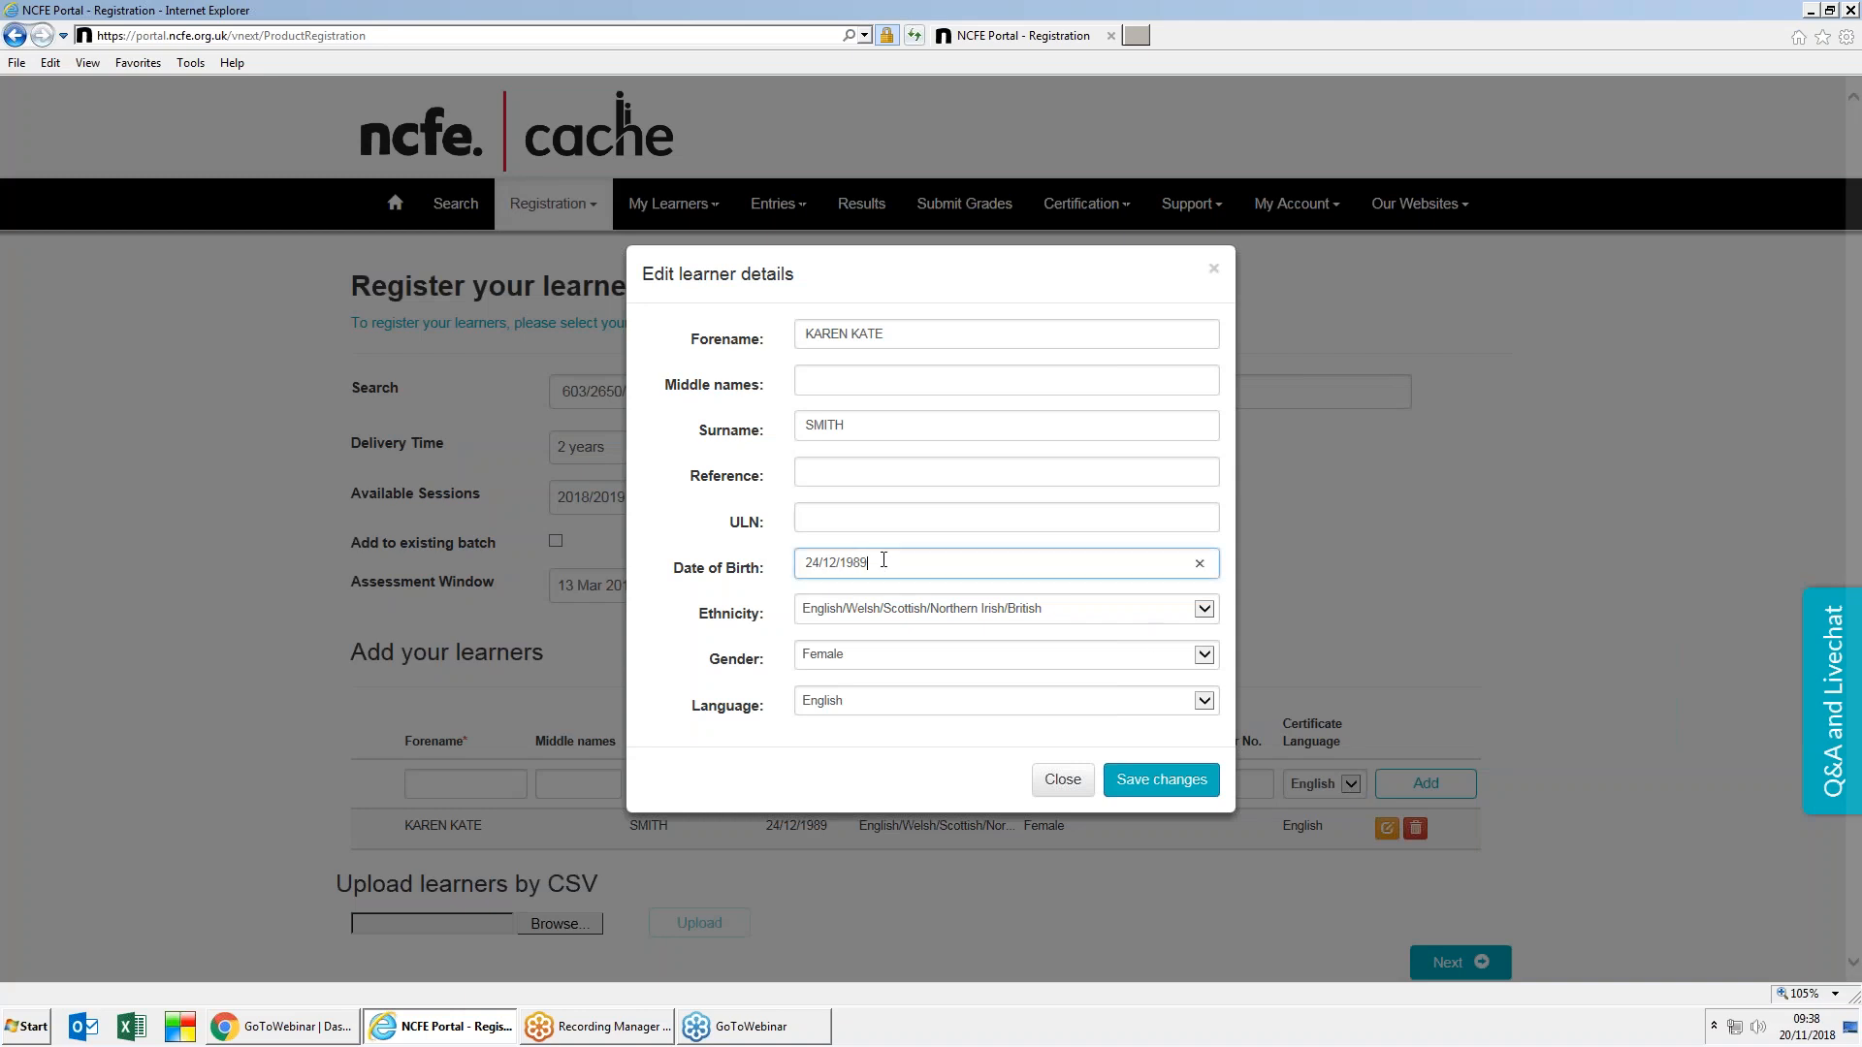
{"action": "key", "text": "BackSpace"}
{"action": "type", "text": "8"}
{"action": "left_click", "coordinate": [1153, 781]}
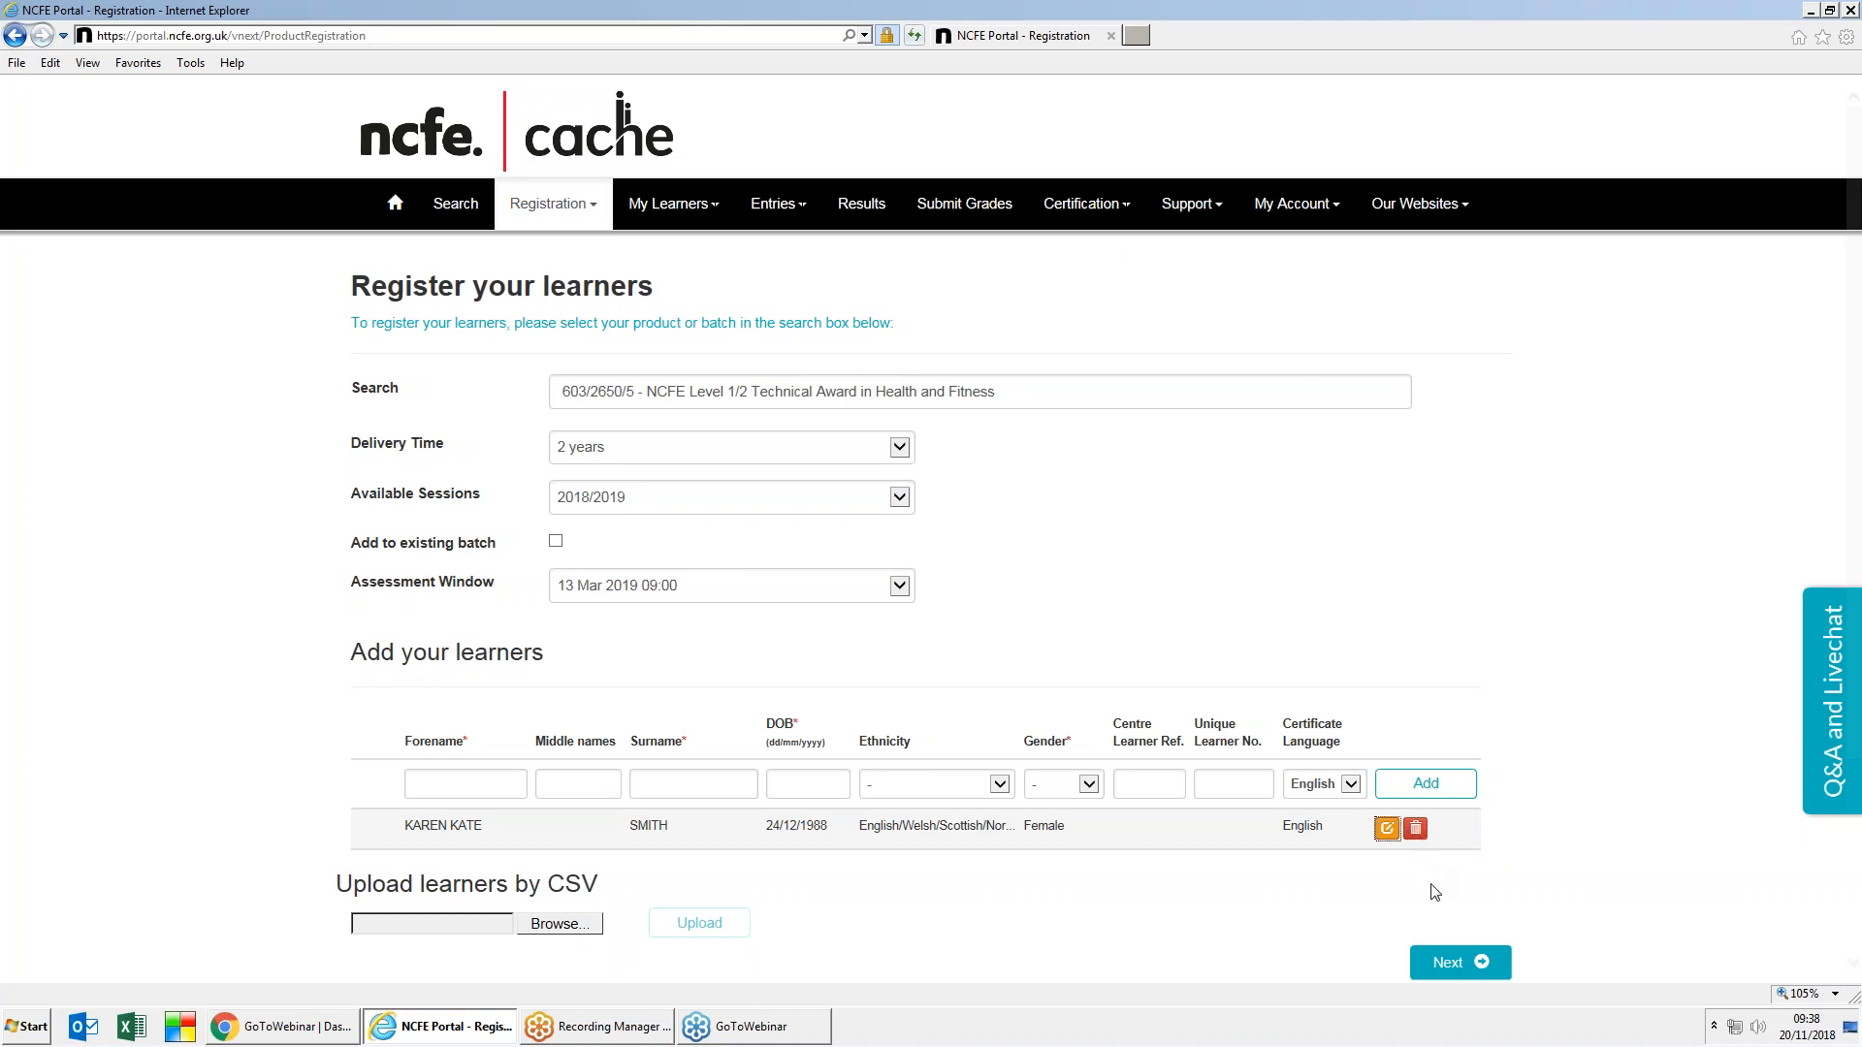
{"action": "left_click", "coordinate": [1455, 965]}
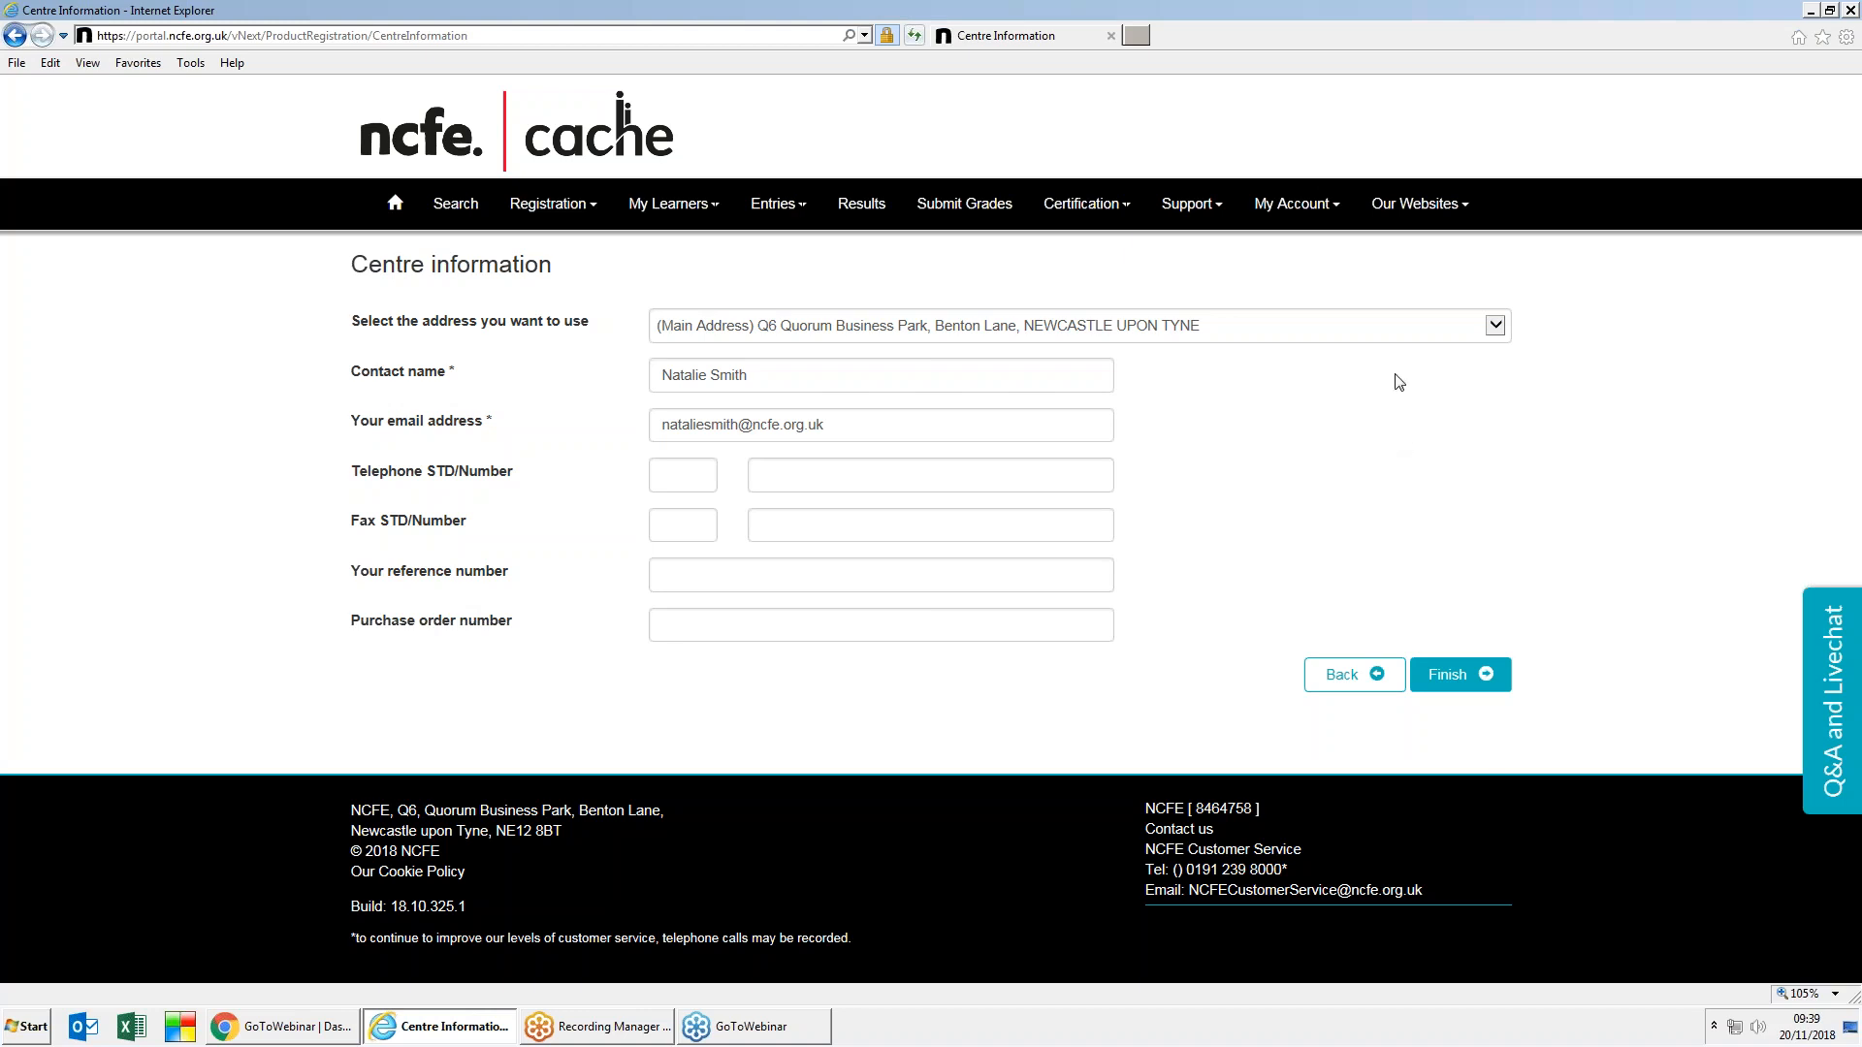
Step: Keep the Main Address as the centre address and finish the registration
{"action": "left_click", "coordinate": [1496, 328]}
{"action": "left_click", "coordinate": [1497, 325]}
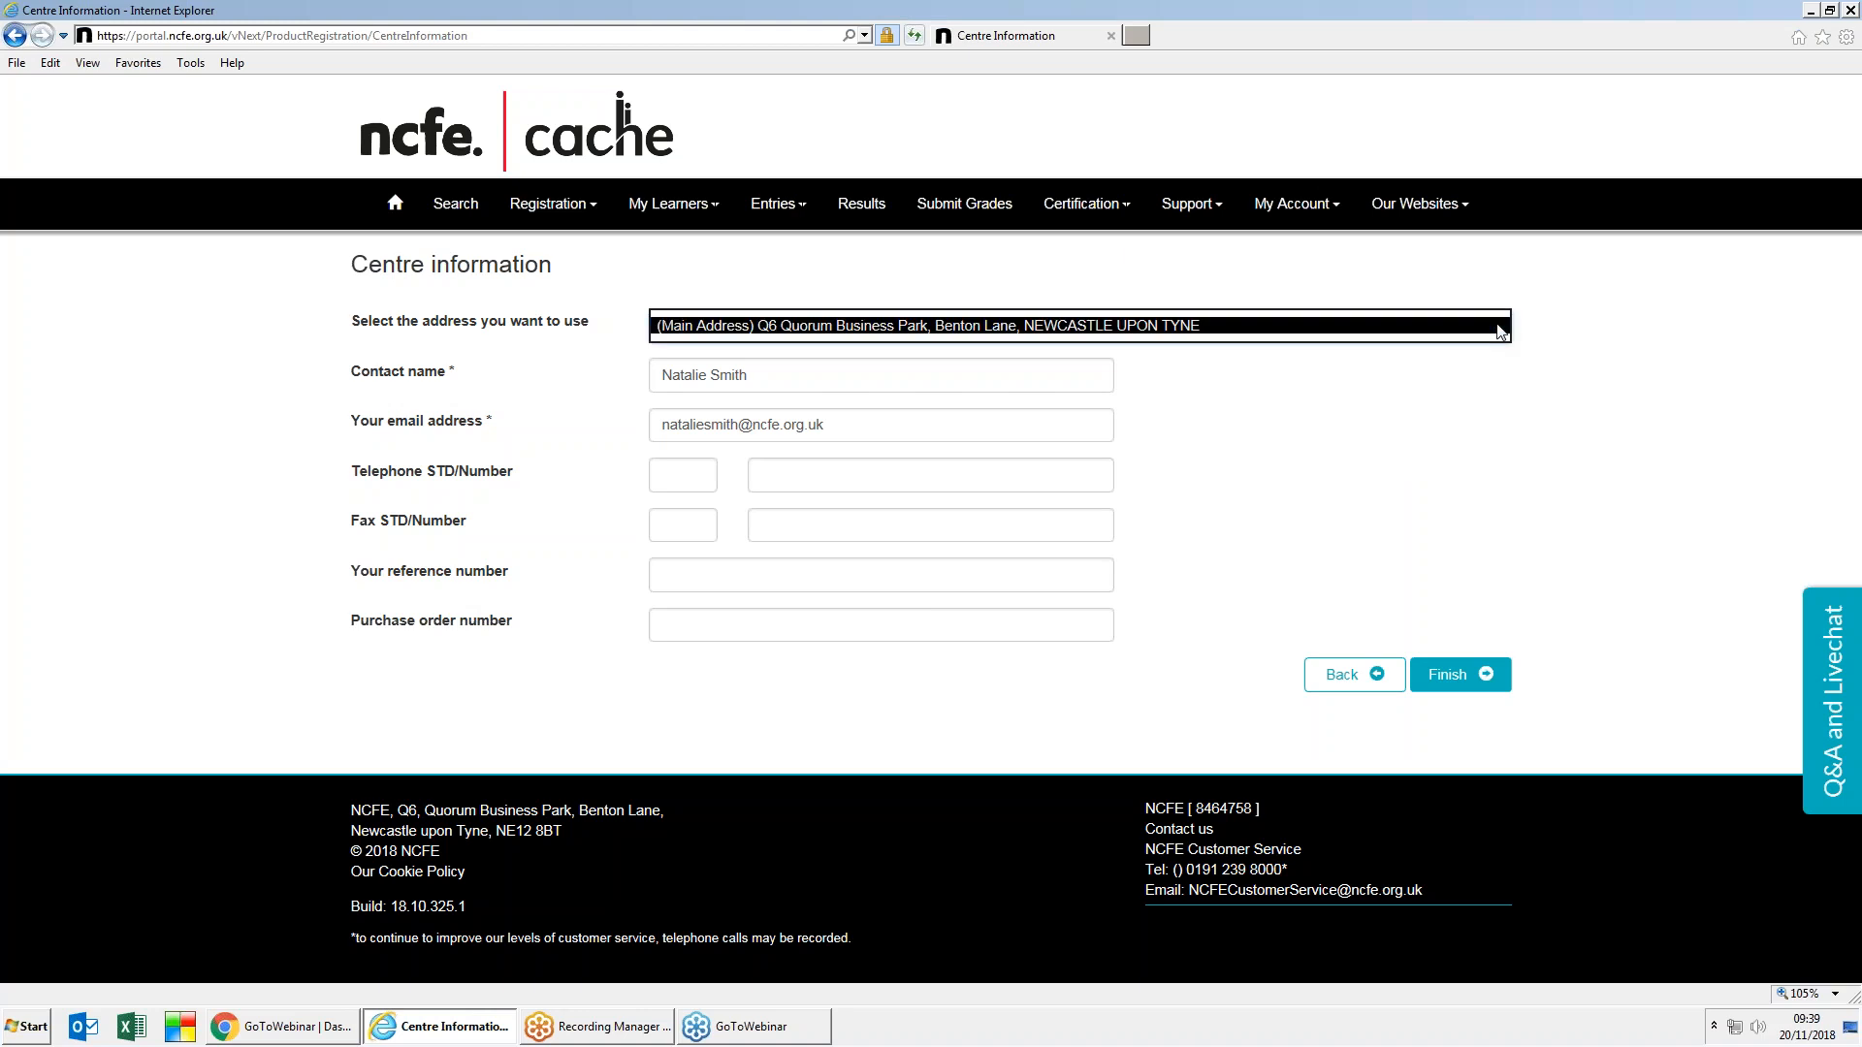
{"action": "left_click", "coordinate": [1492, 383]}
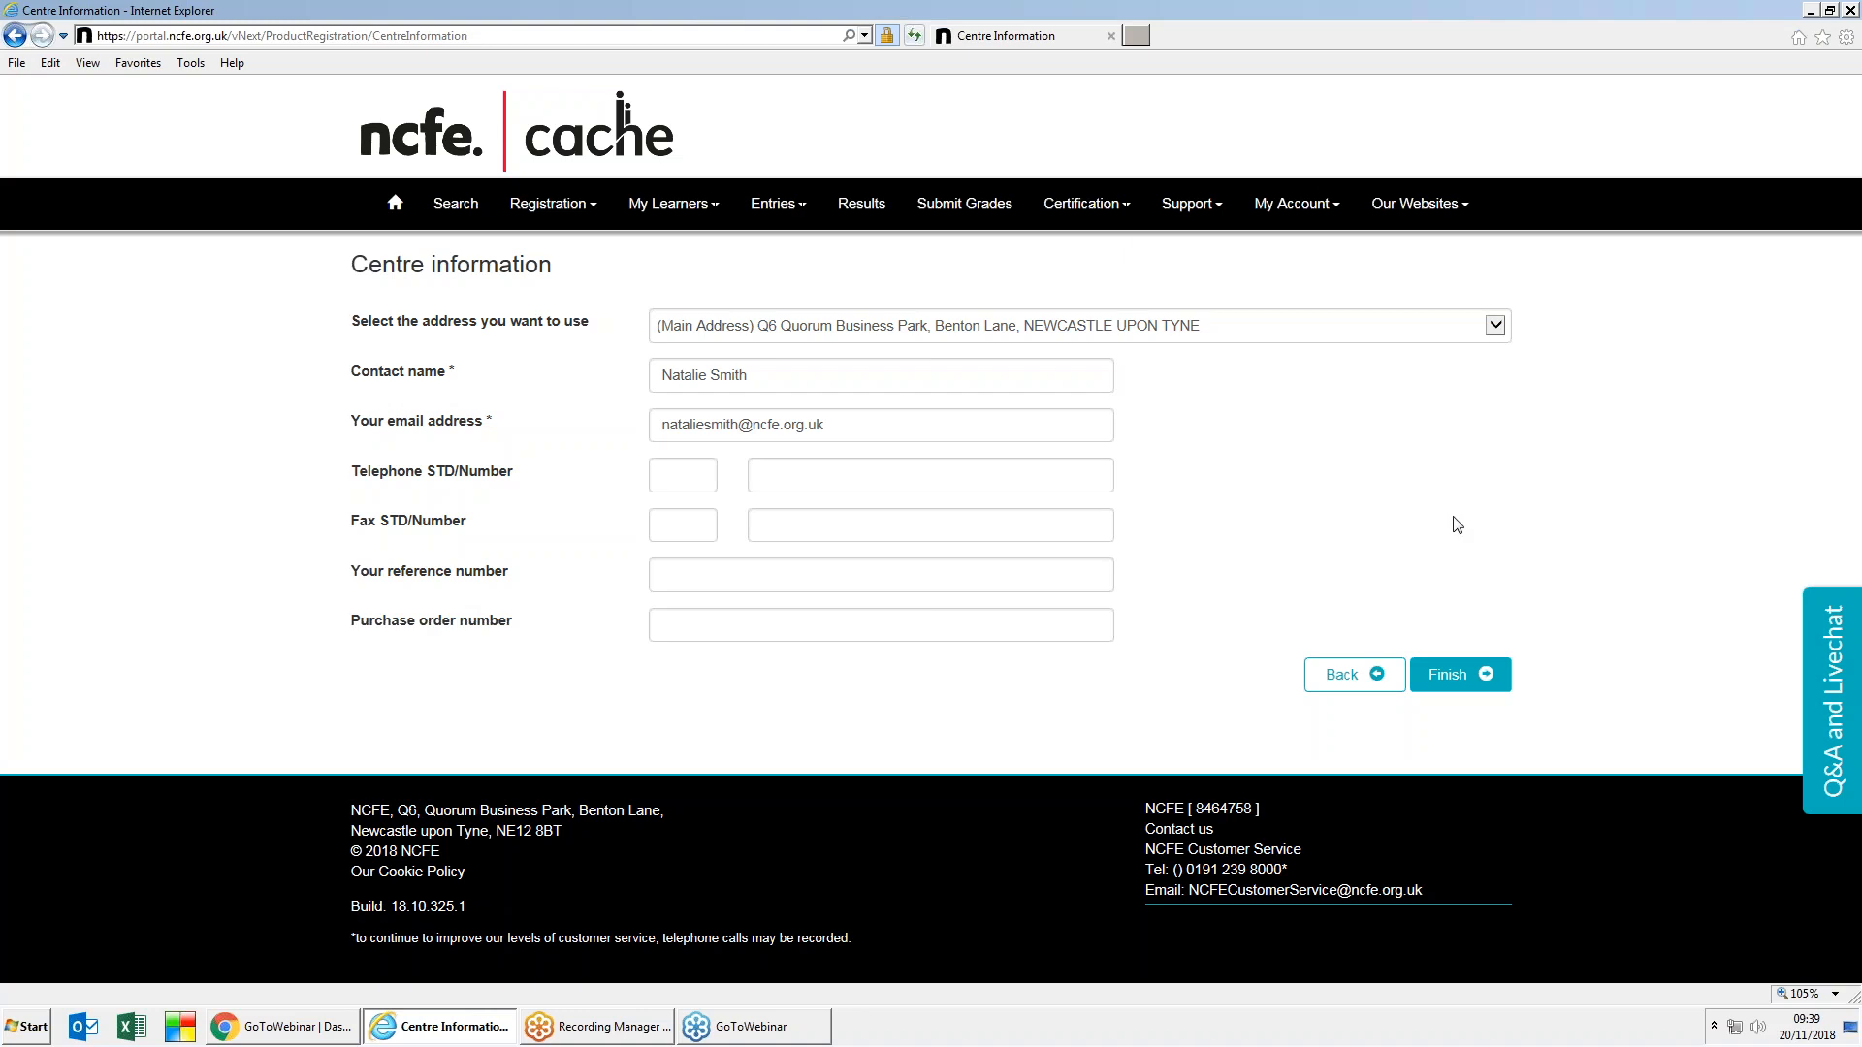
{"action": "left_click", "coordinate": [1463, 683]}
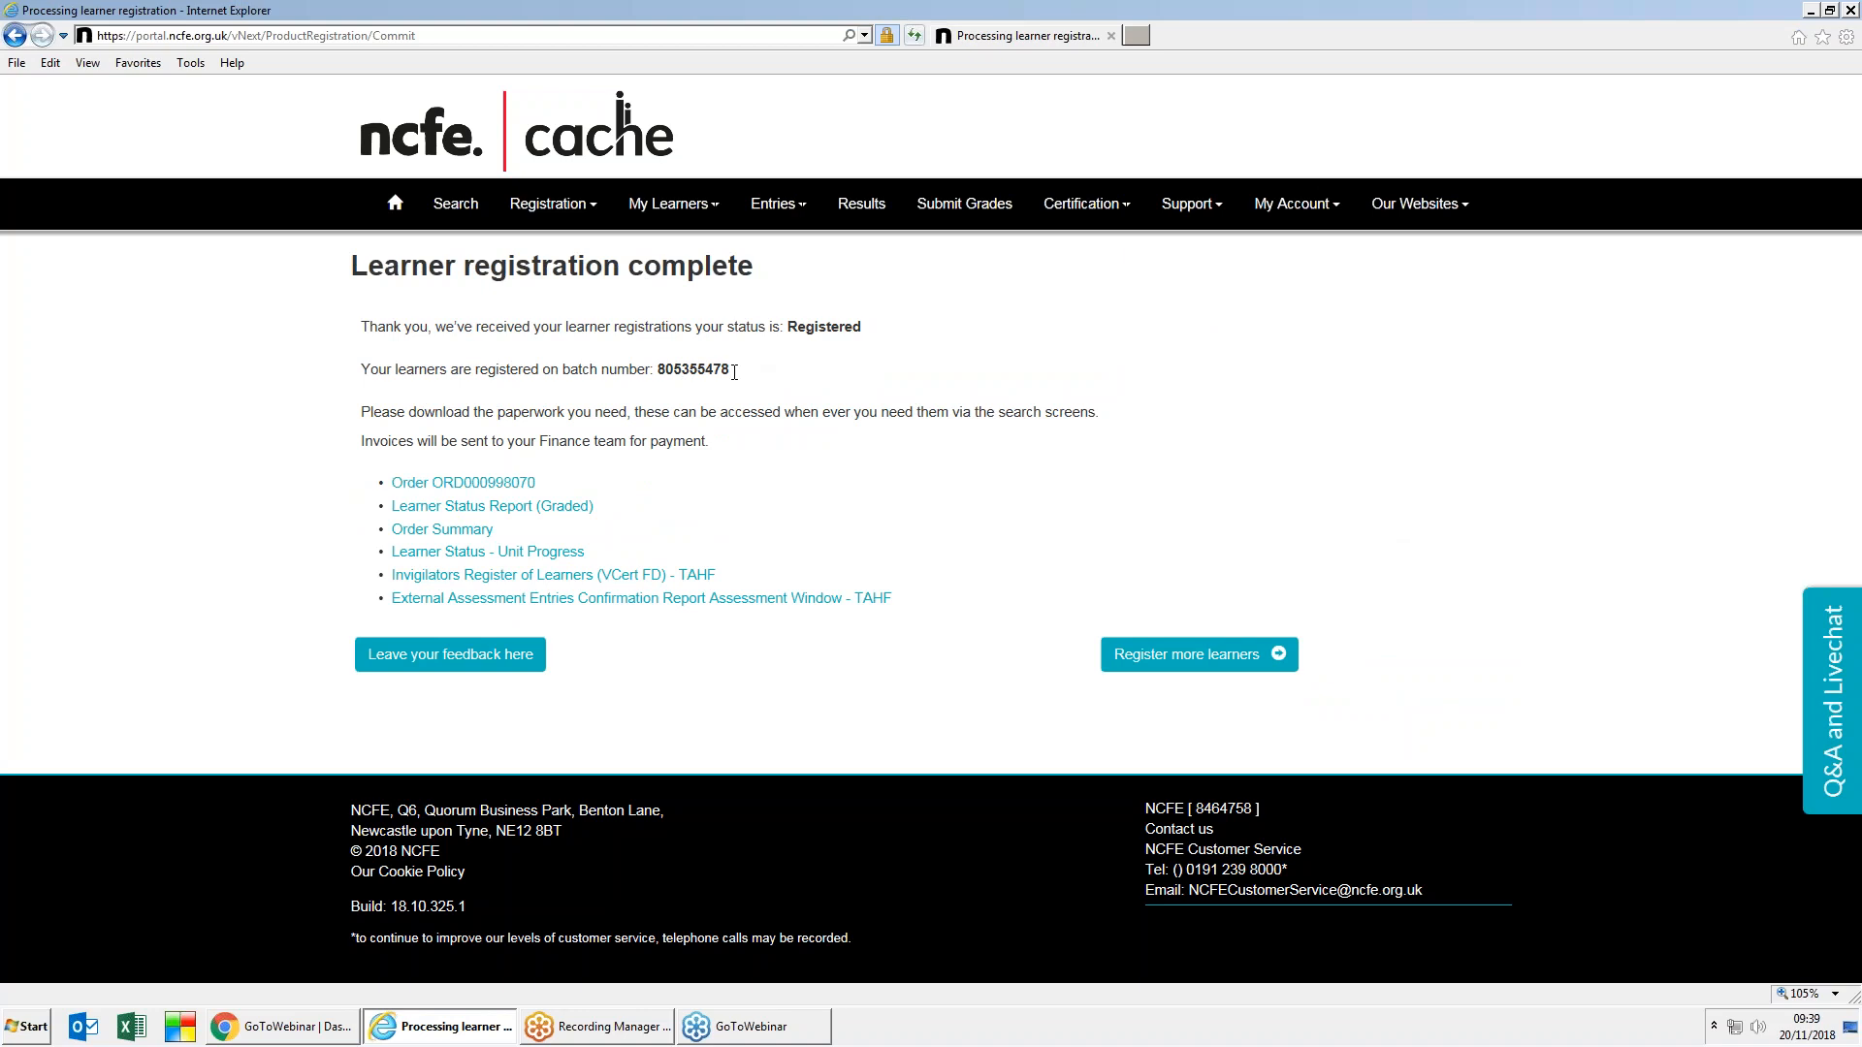
Step: Select the new batch number, then start another learner registration
{"action": "double_click", "coordinate": [682, 373]}
{"action": "left_click", "coordinate": [1198, 664]}
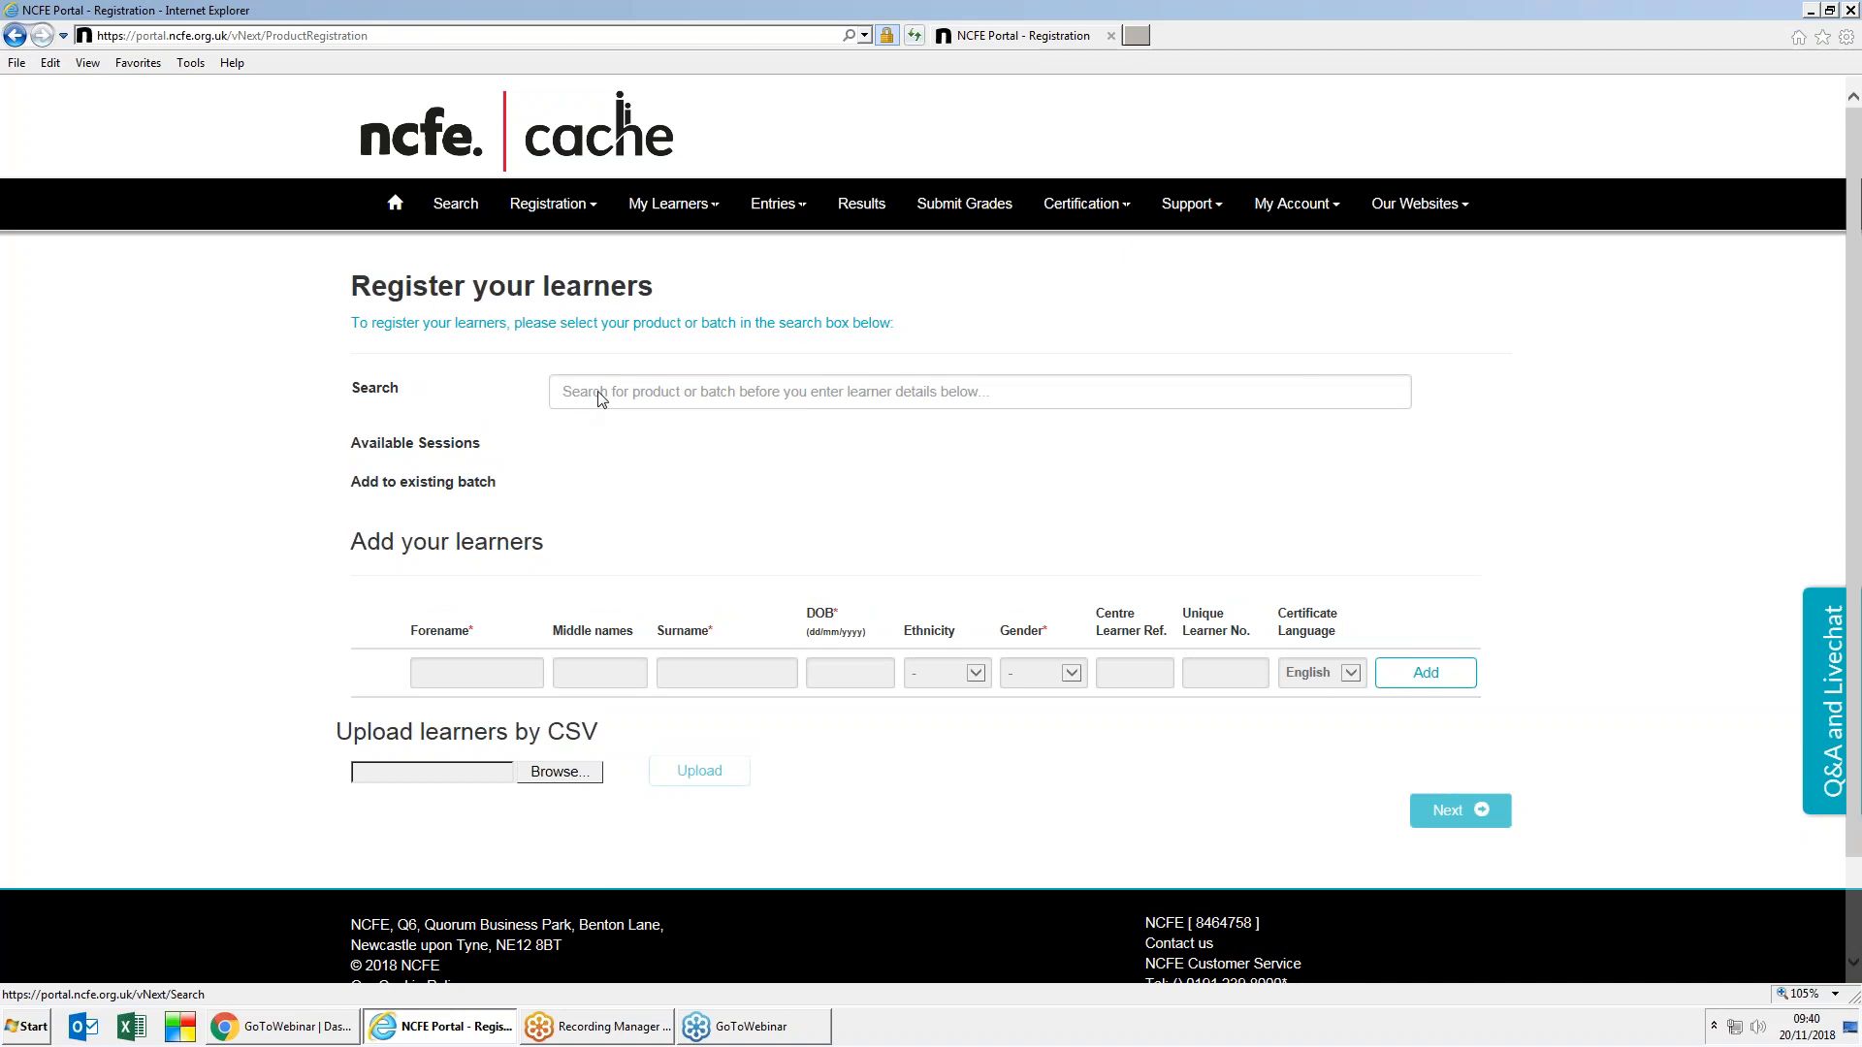
Step: Search 603/2650 and select the 603/2650/5 Health and Fitness qualification
{"action": "left_click", "coordinate": [600, 399]}
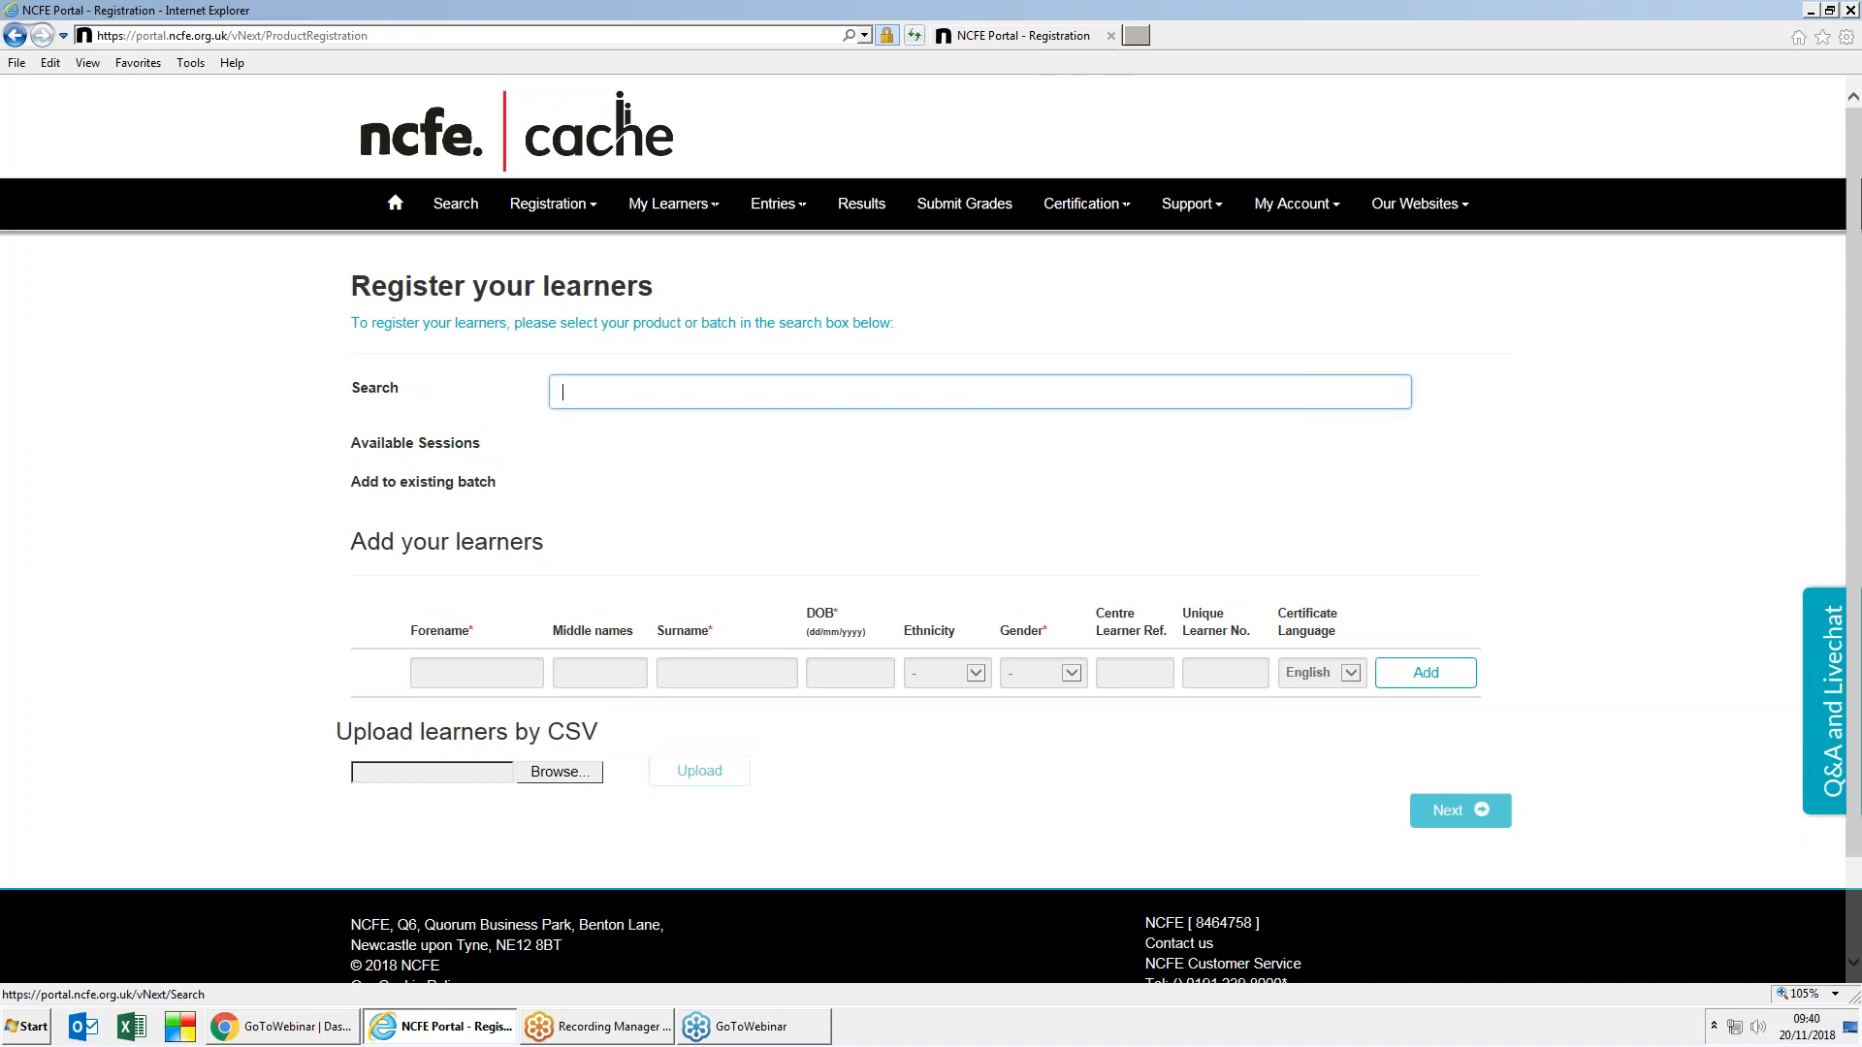
{"action": "type", "text": "603"}
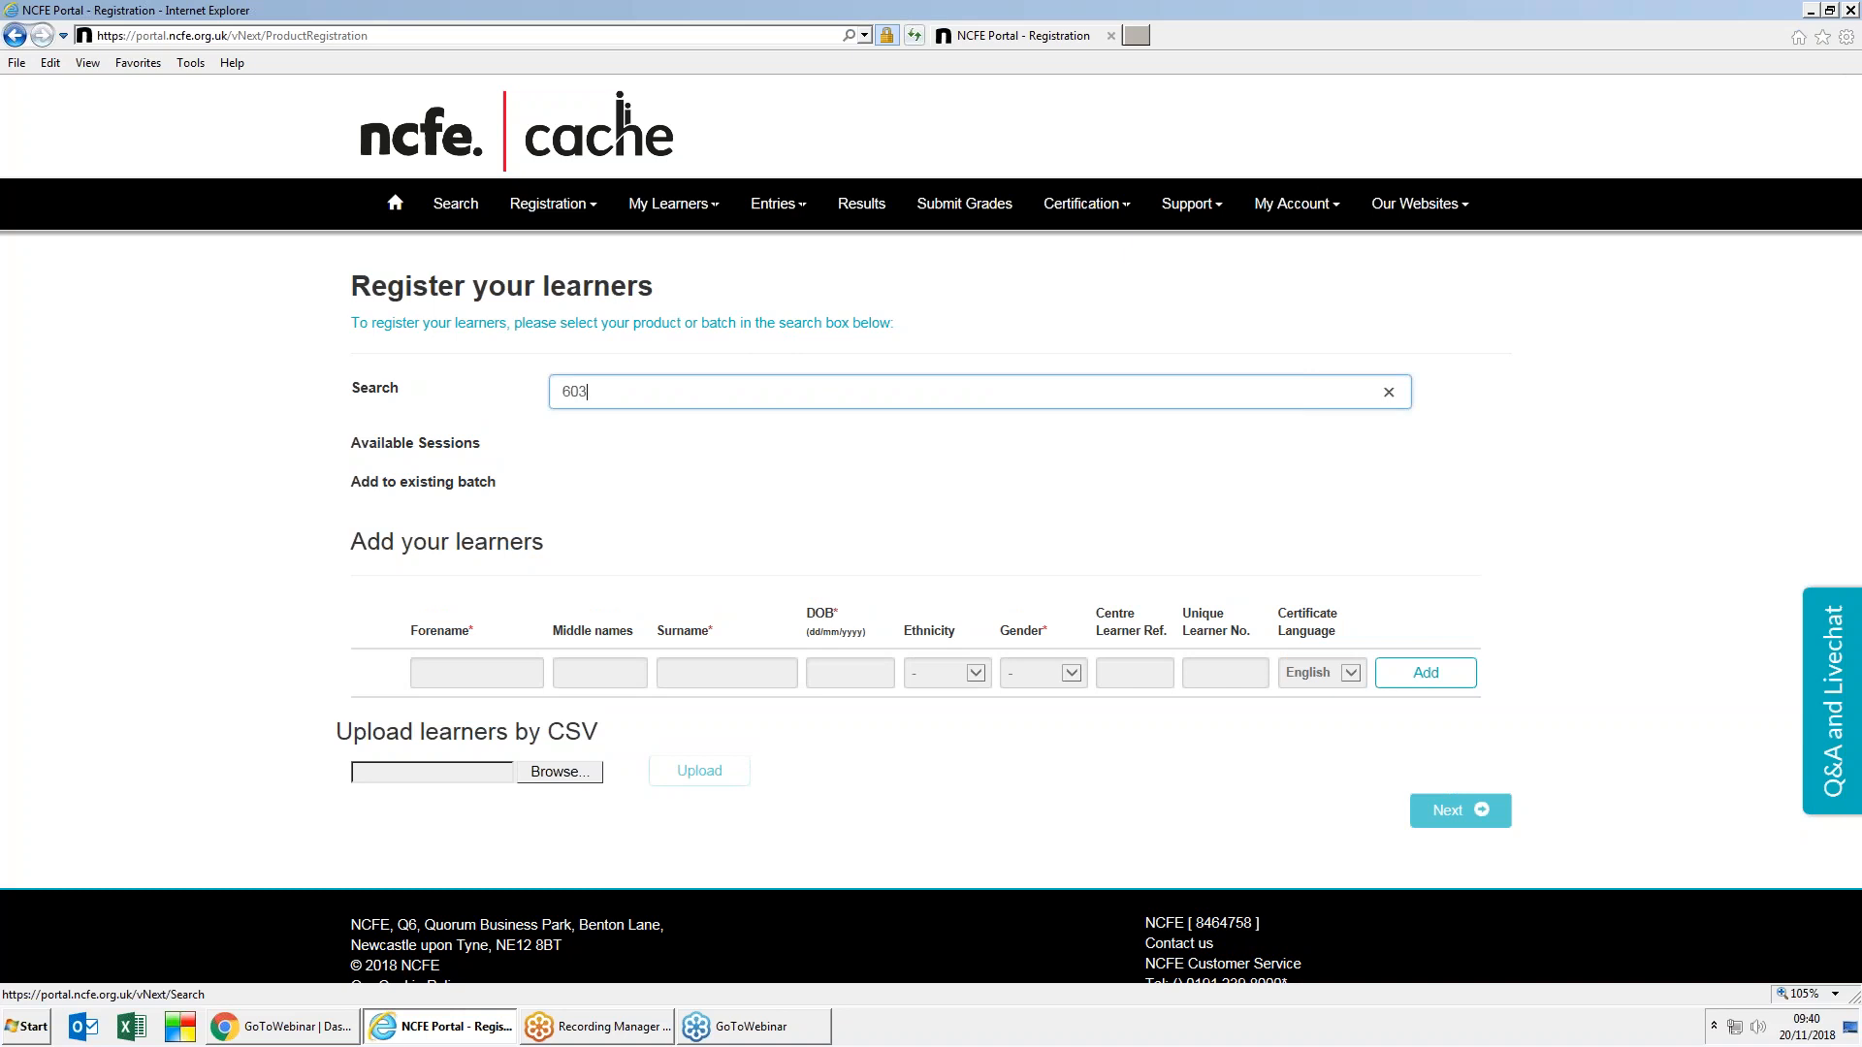
{"action": "type", "text": "/2650/5 - NCFE Level 1/2 Technical Award in Health and Fitness"}
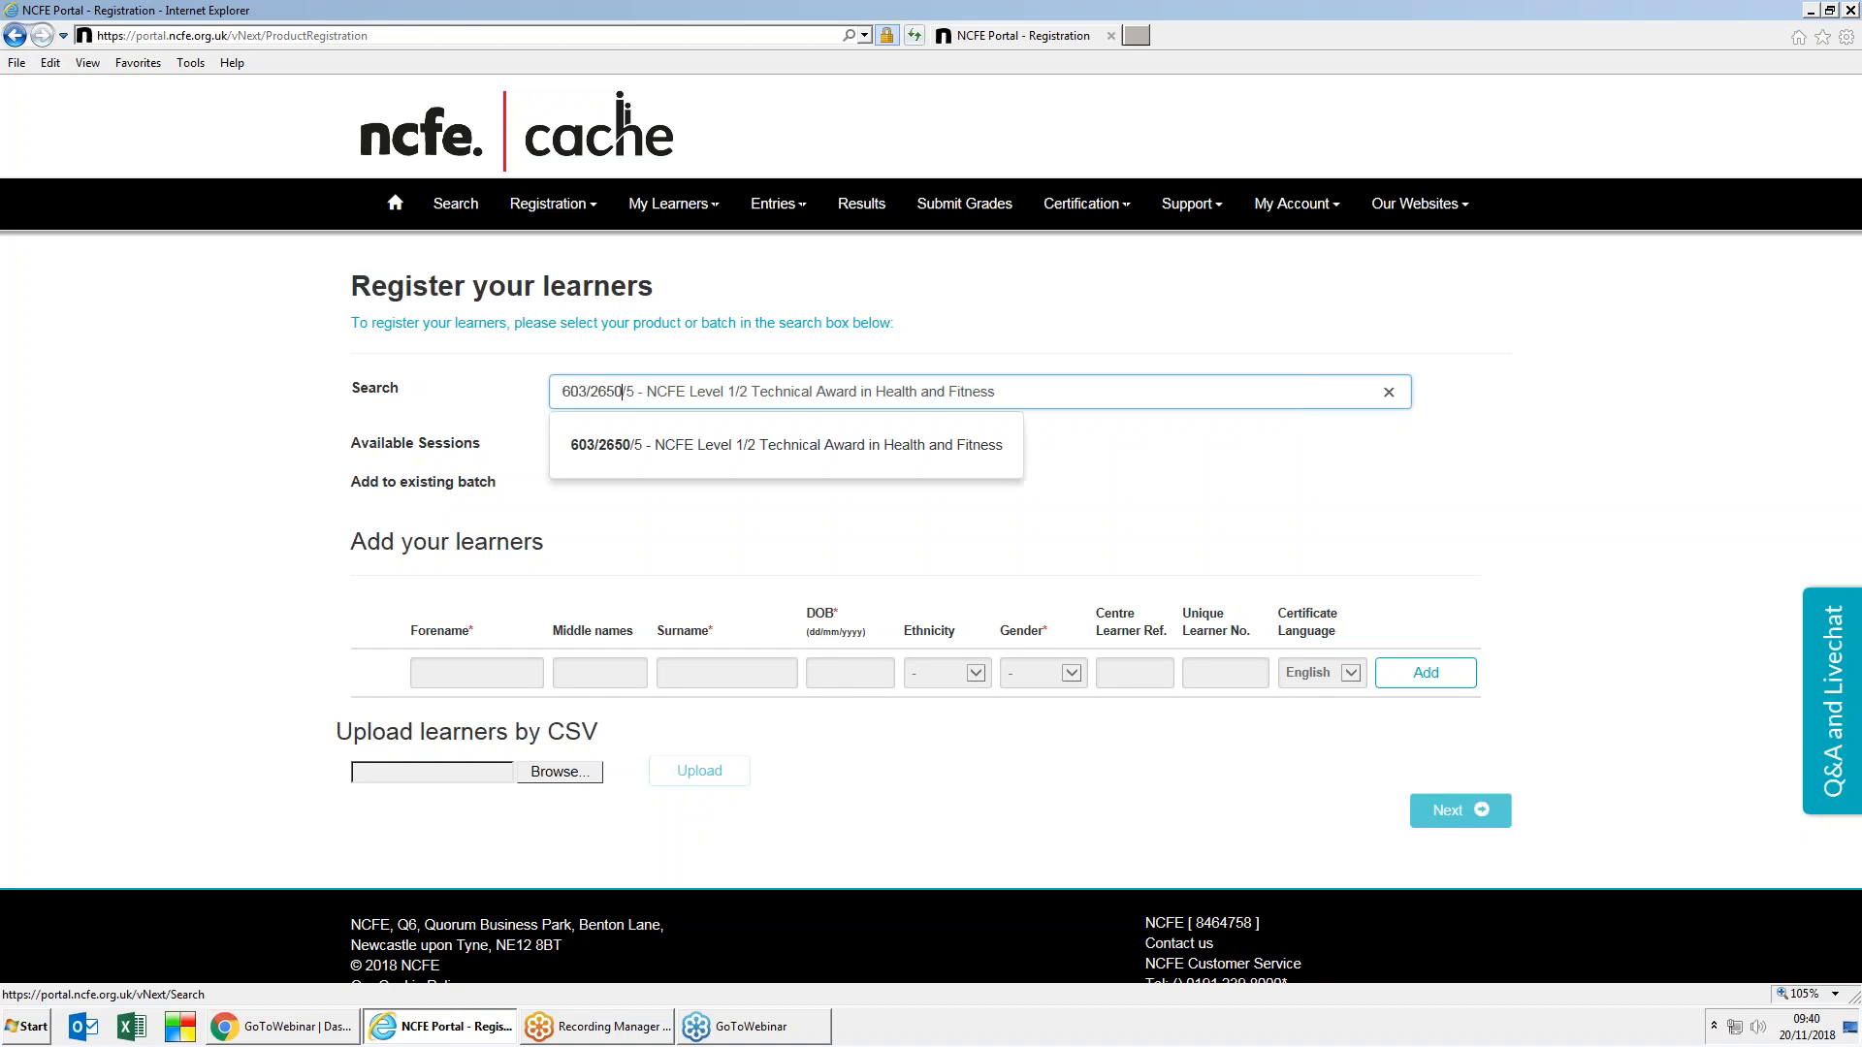
{"action": "left_click", "coordinate": [684, 445]}
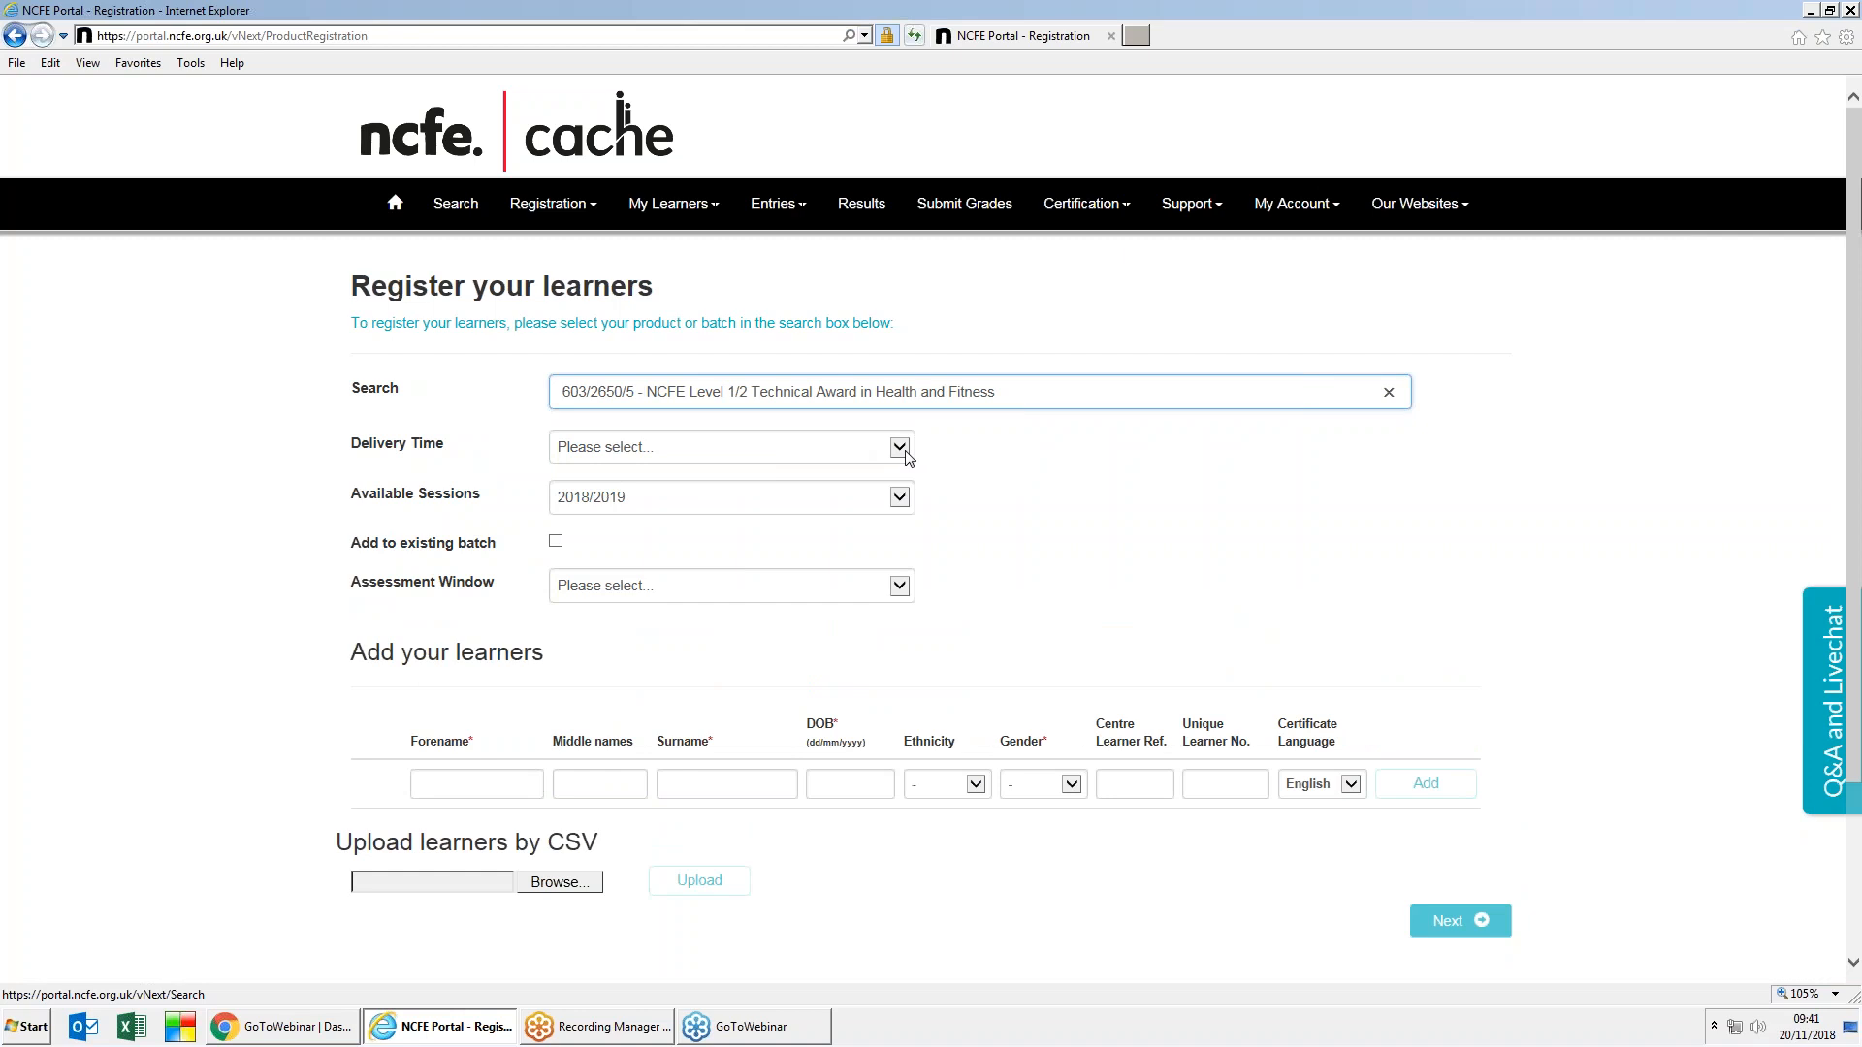
Step: Set delivery time to 2 years, keep session 2018/2019, and enable adding to an existing batch
{"action": "left_click", "coordinate": [730, 449]}
{"action": "left_click", "coordinate": [608, 481]}
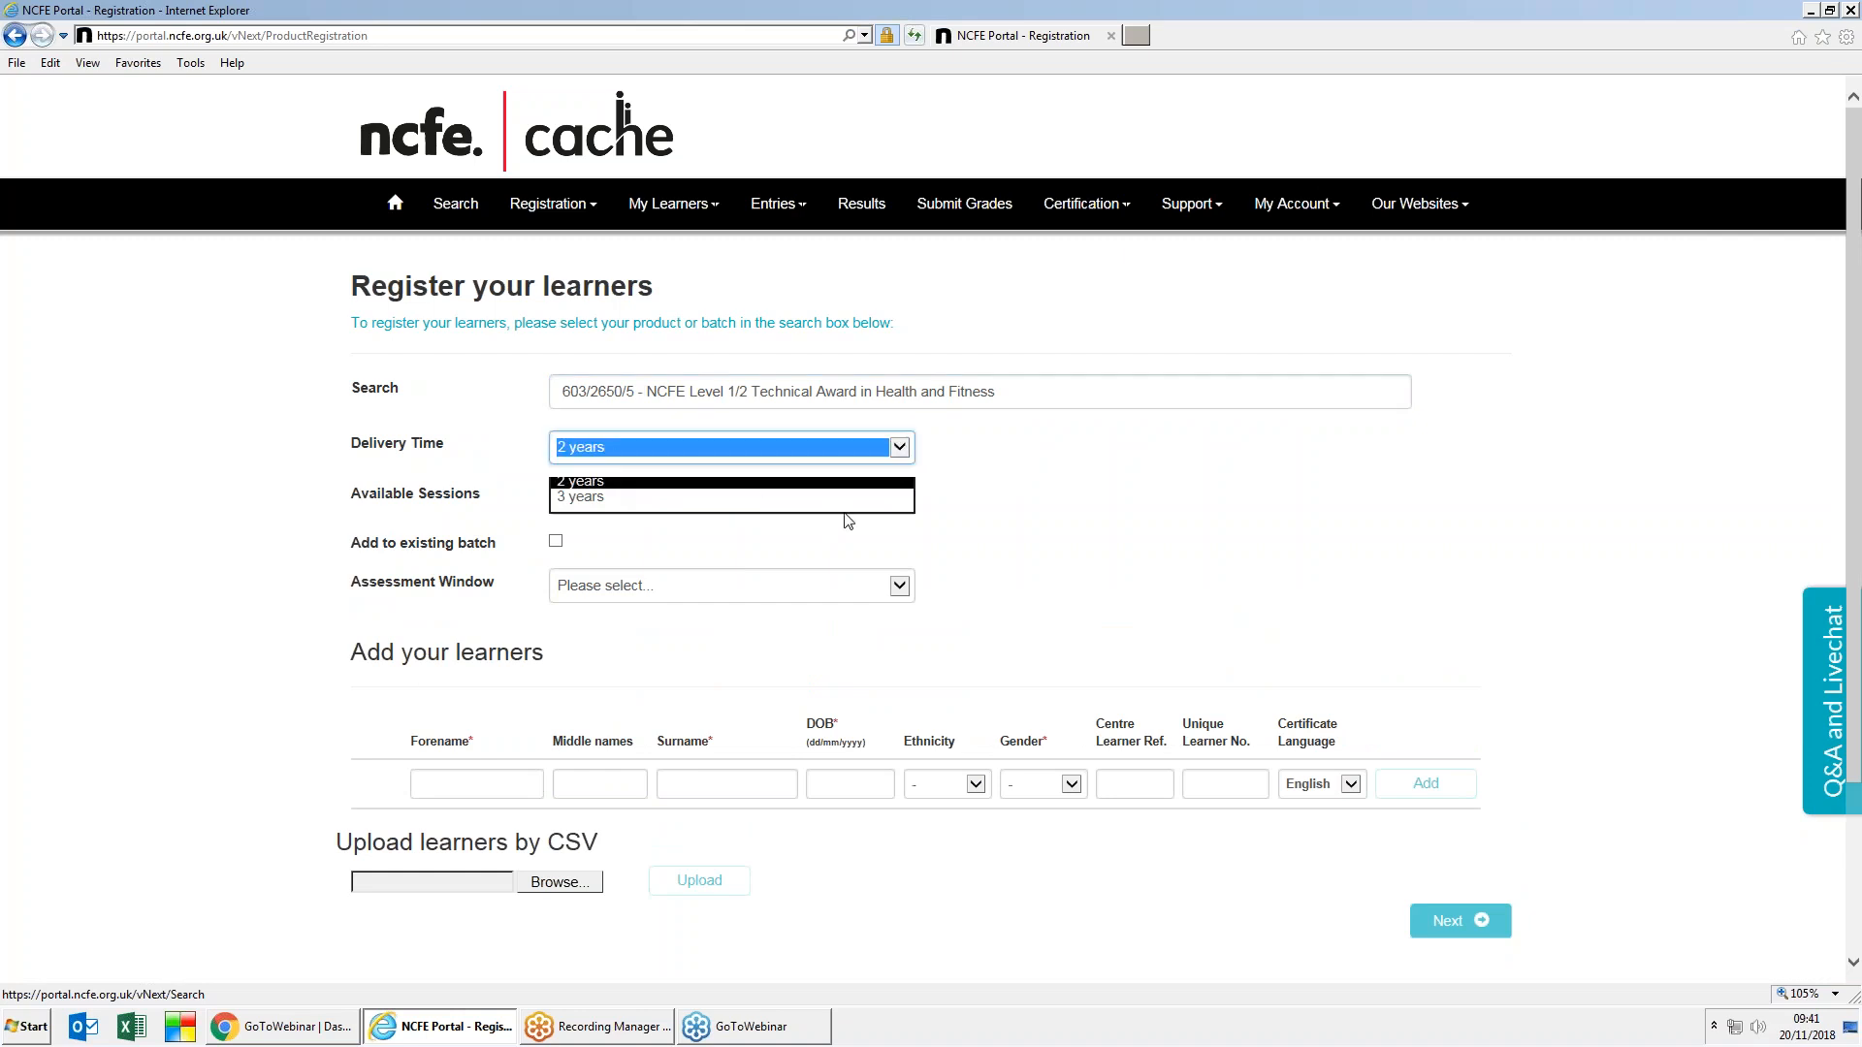
{"action": "left_click", "coordinate": [901, 497]}
{"action": "left_click", "coordinate": [1131, 593]}
{"action": "left_click", "coordinate": [1130, 593]}
{"action": "left_click", "coordinate": [554, 542]}
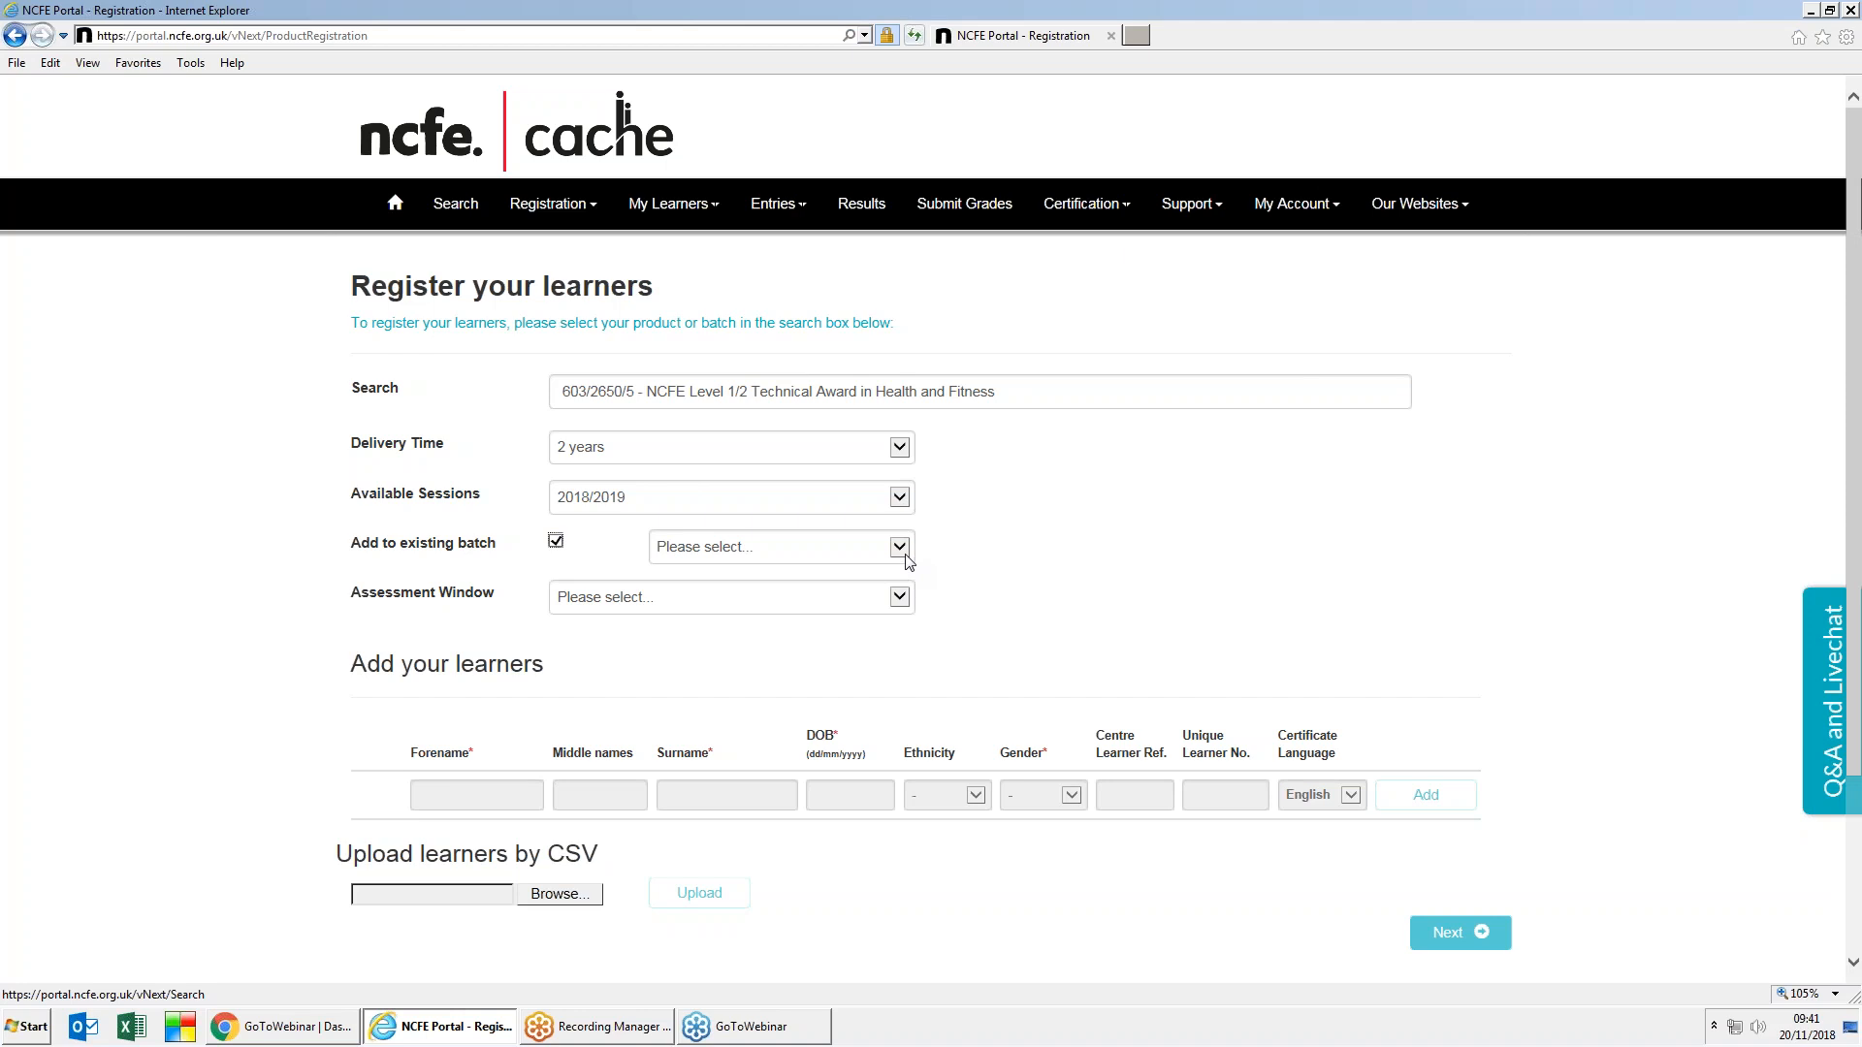
Step: Target the newly created 1-learner batch with the 13 Mar 2019 09:00 assessment window
{"action": "left_click", "coordinate": [900, 548]}
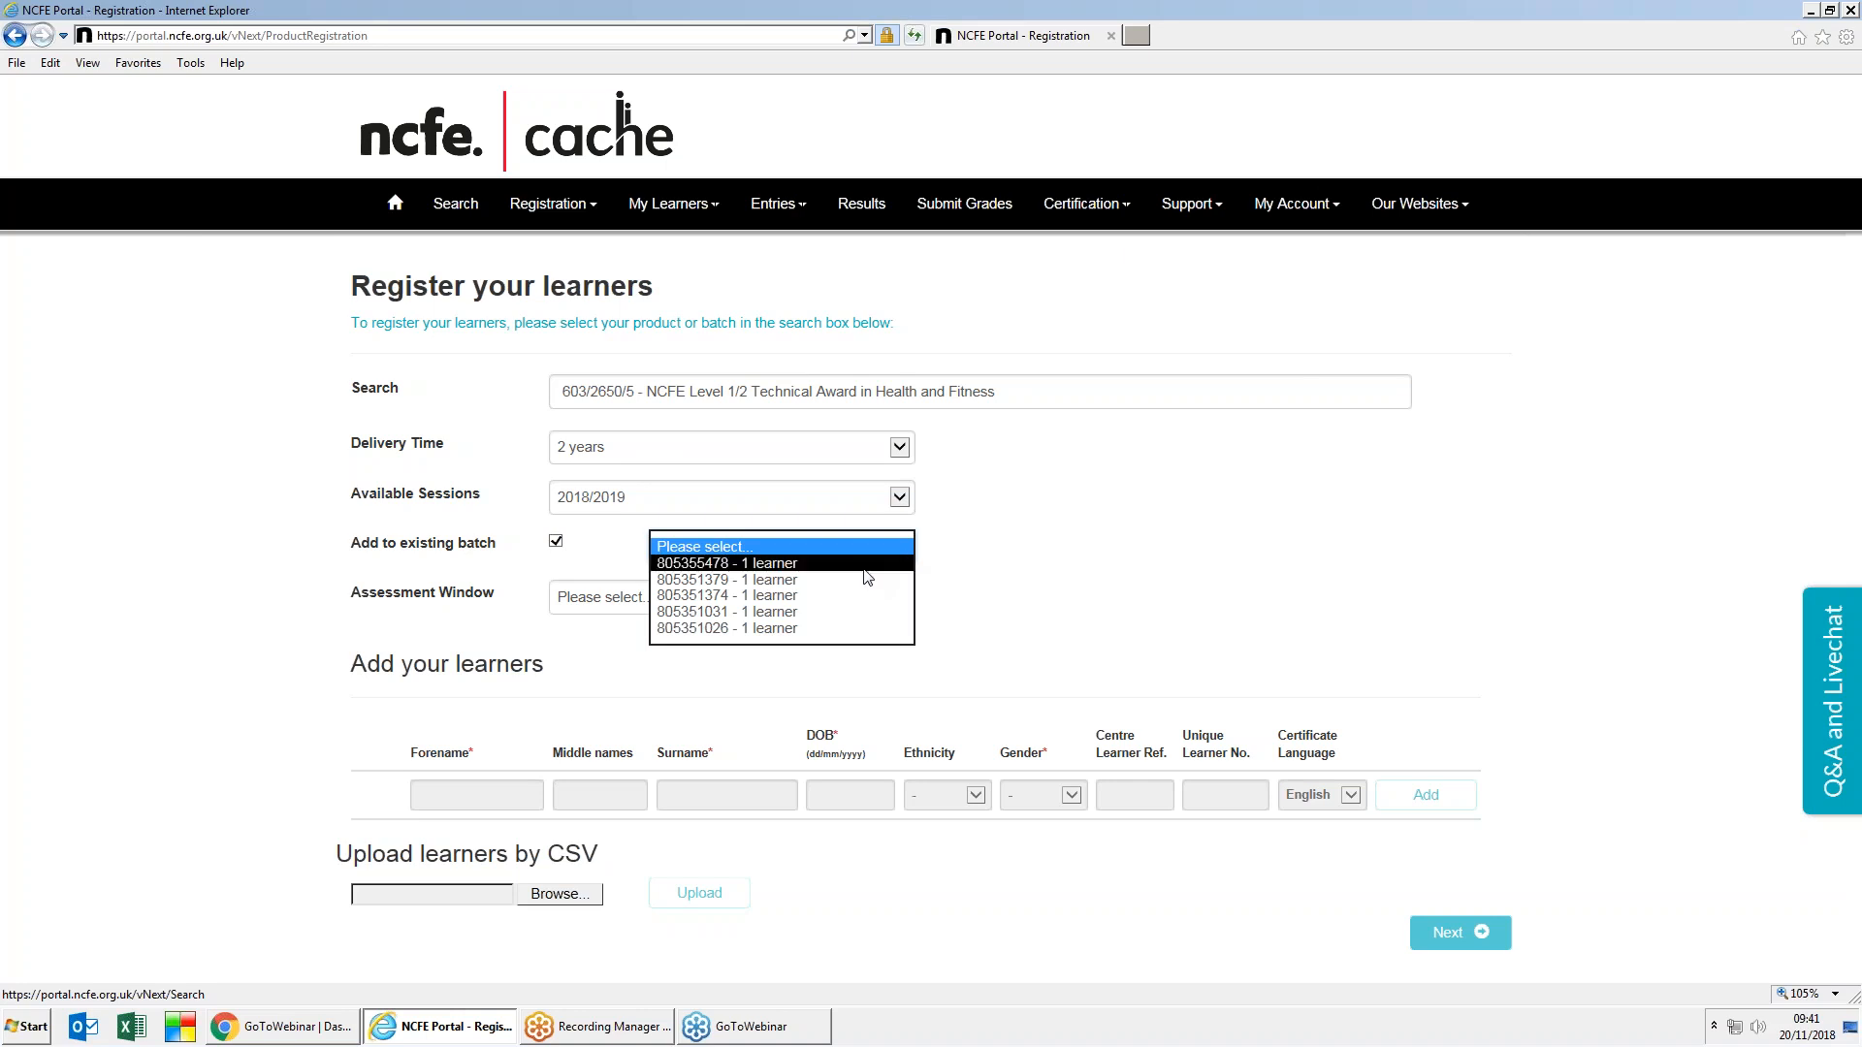
{"action": "left_click", "coordinate": [864, 570]}
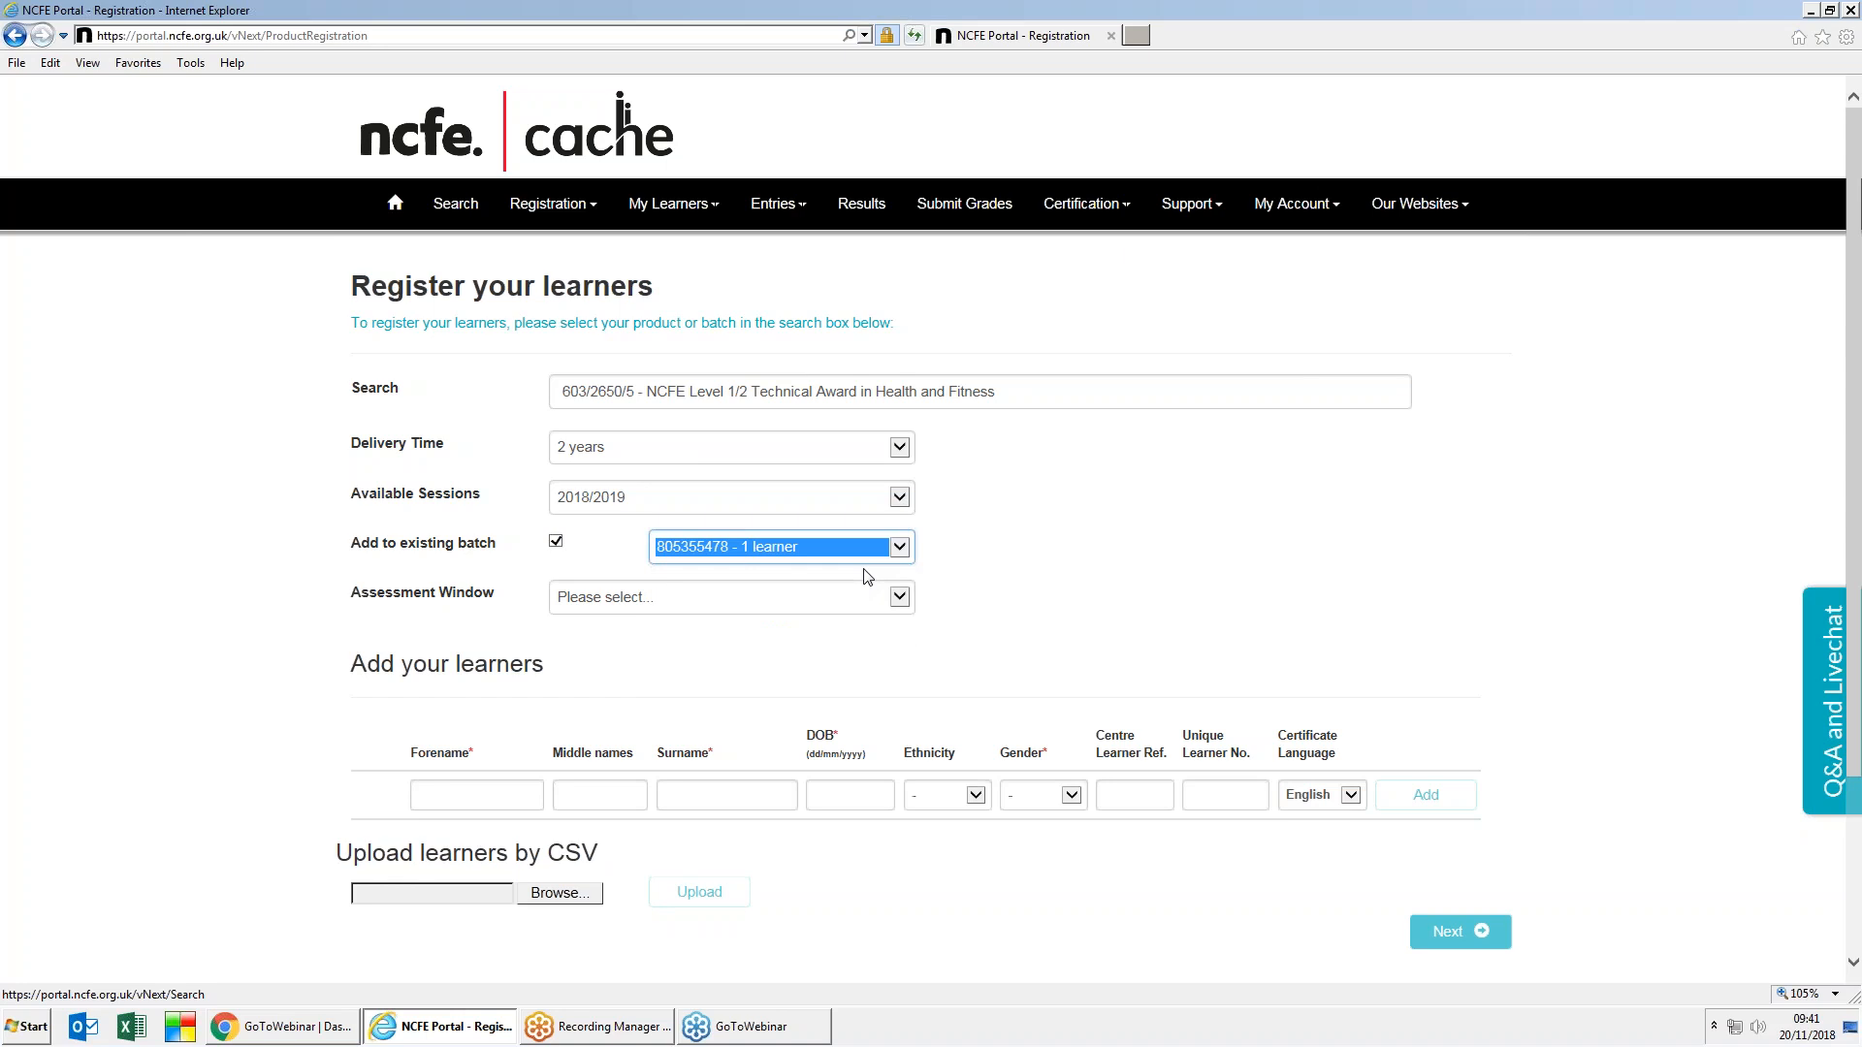
{"action": "left_click", "coordinate": [910, 603]}
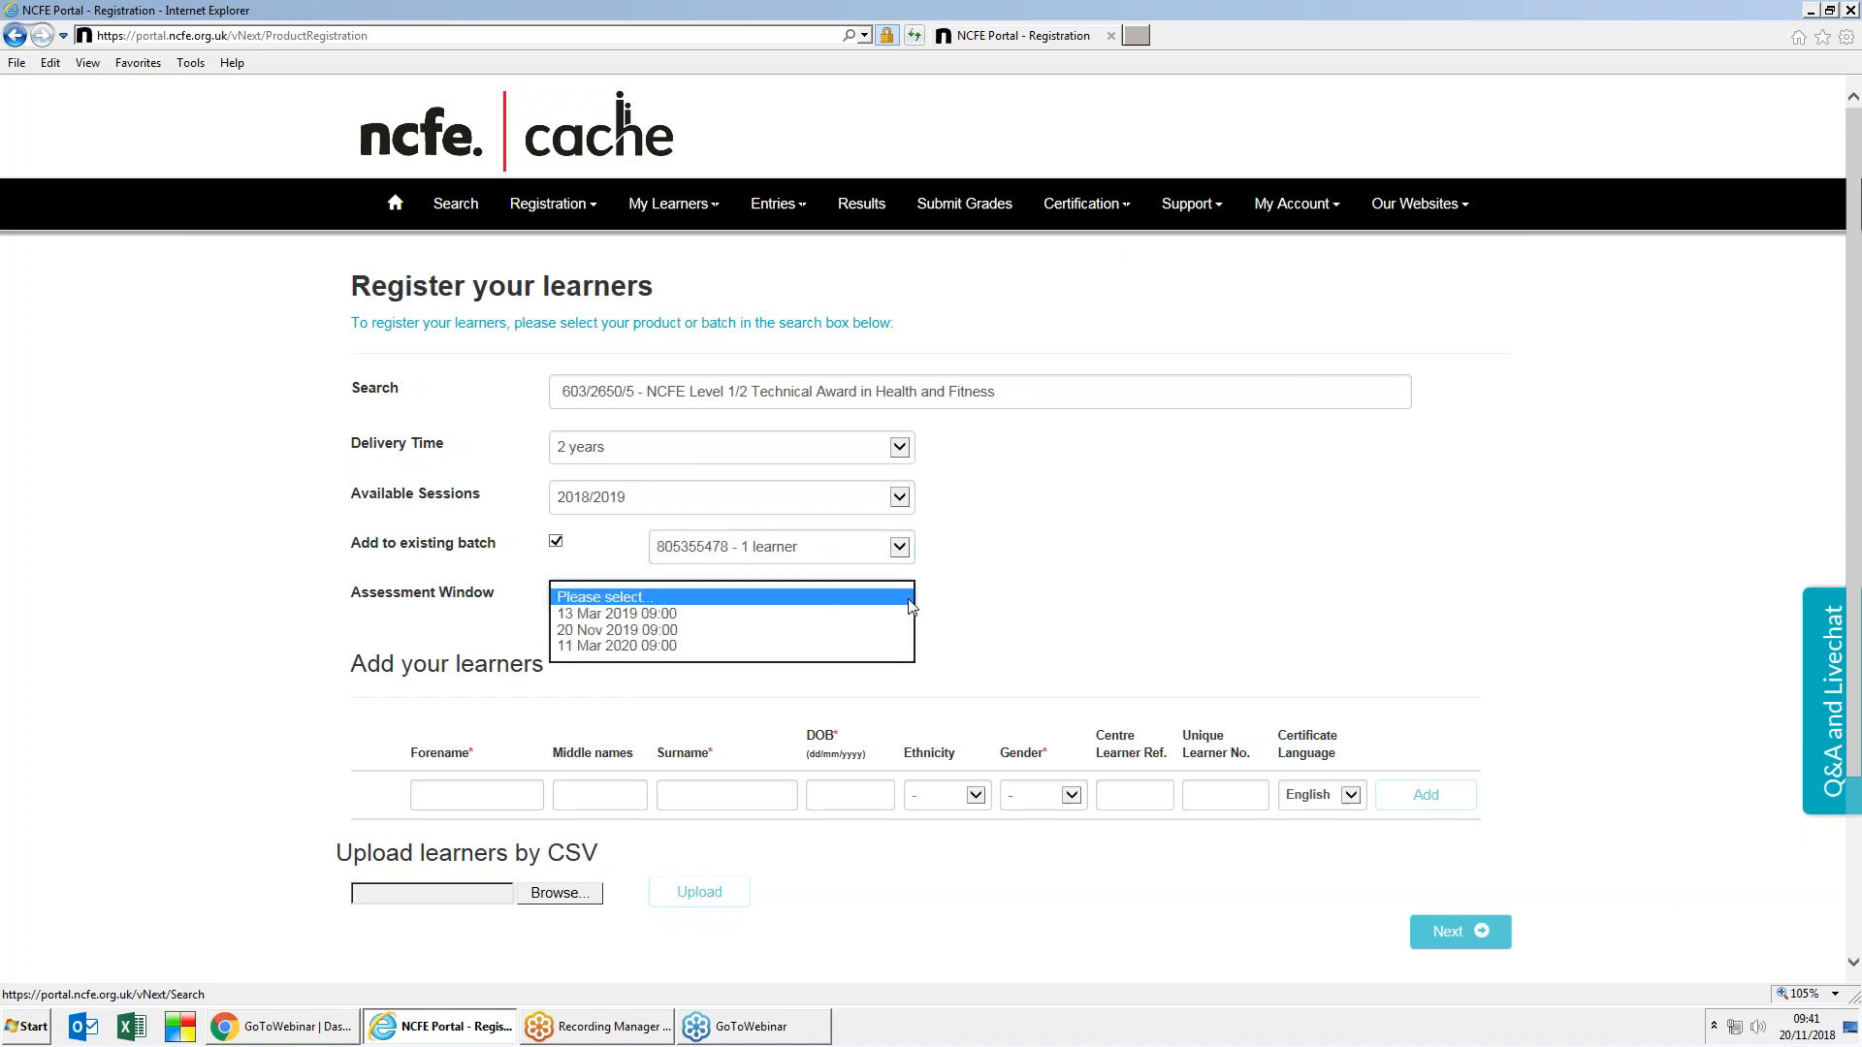
{"action": "left_click", "coordinate": [757, 614]}
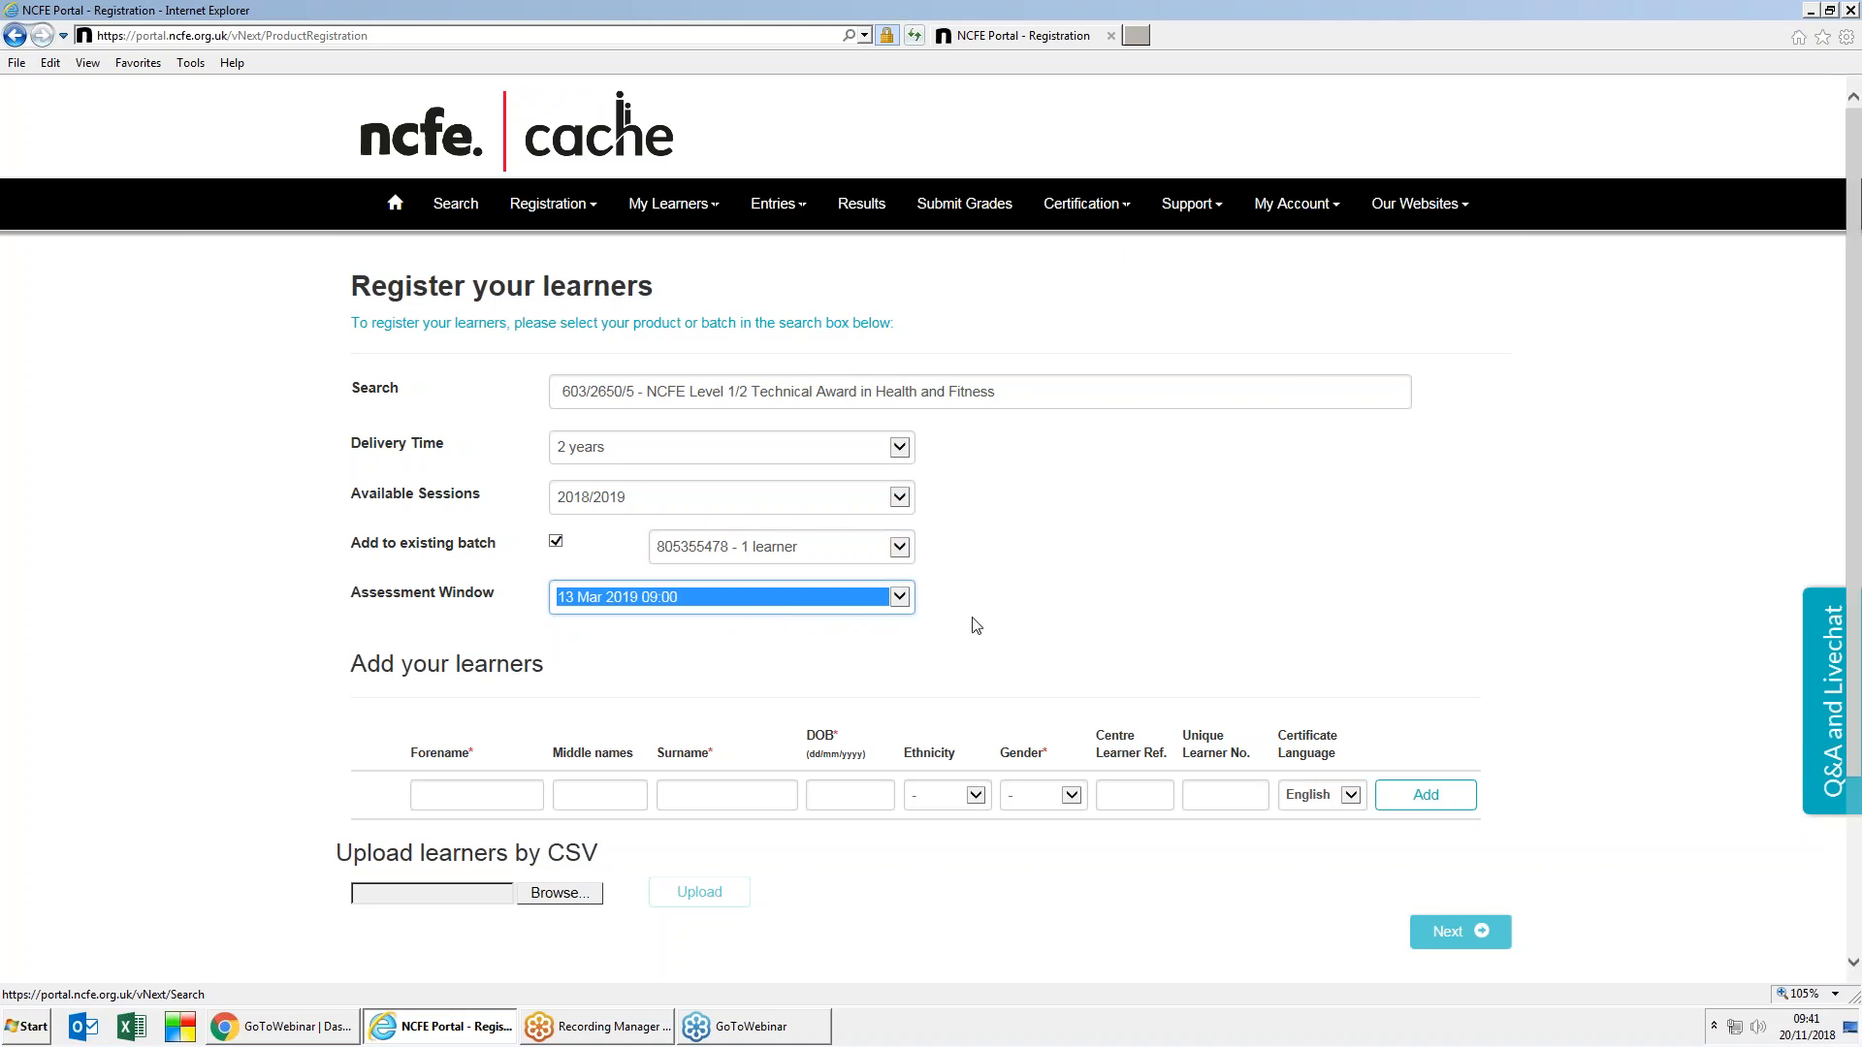
{"action": "left_click", "coordinate": [1022, 645]}
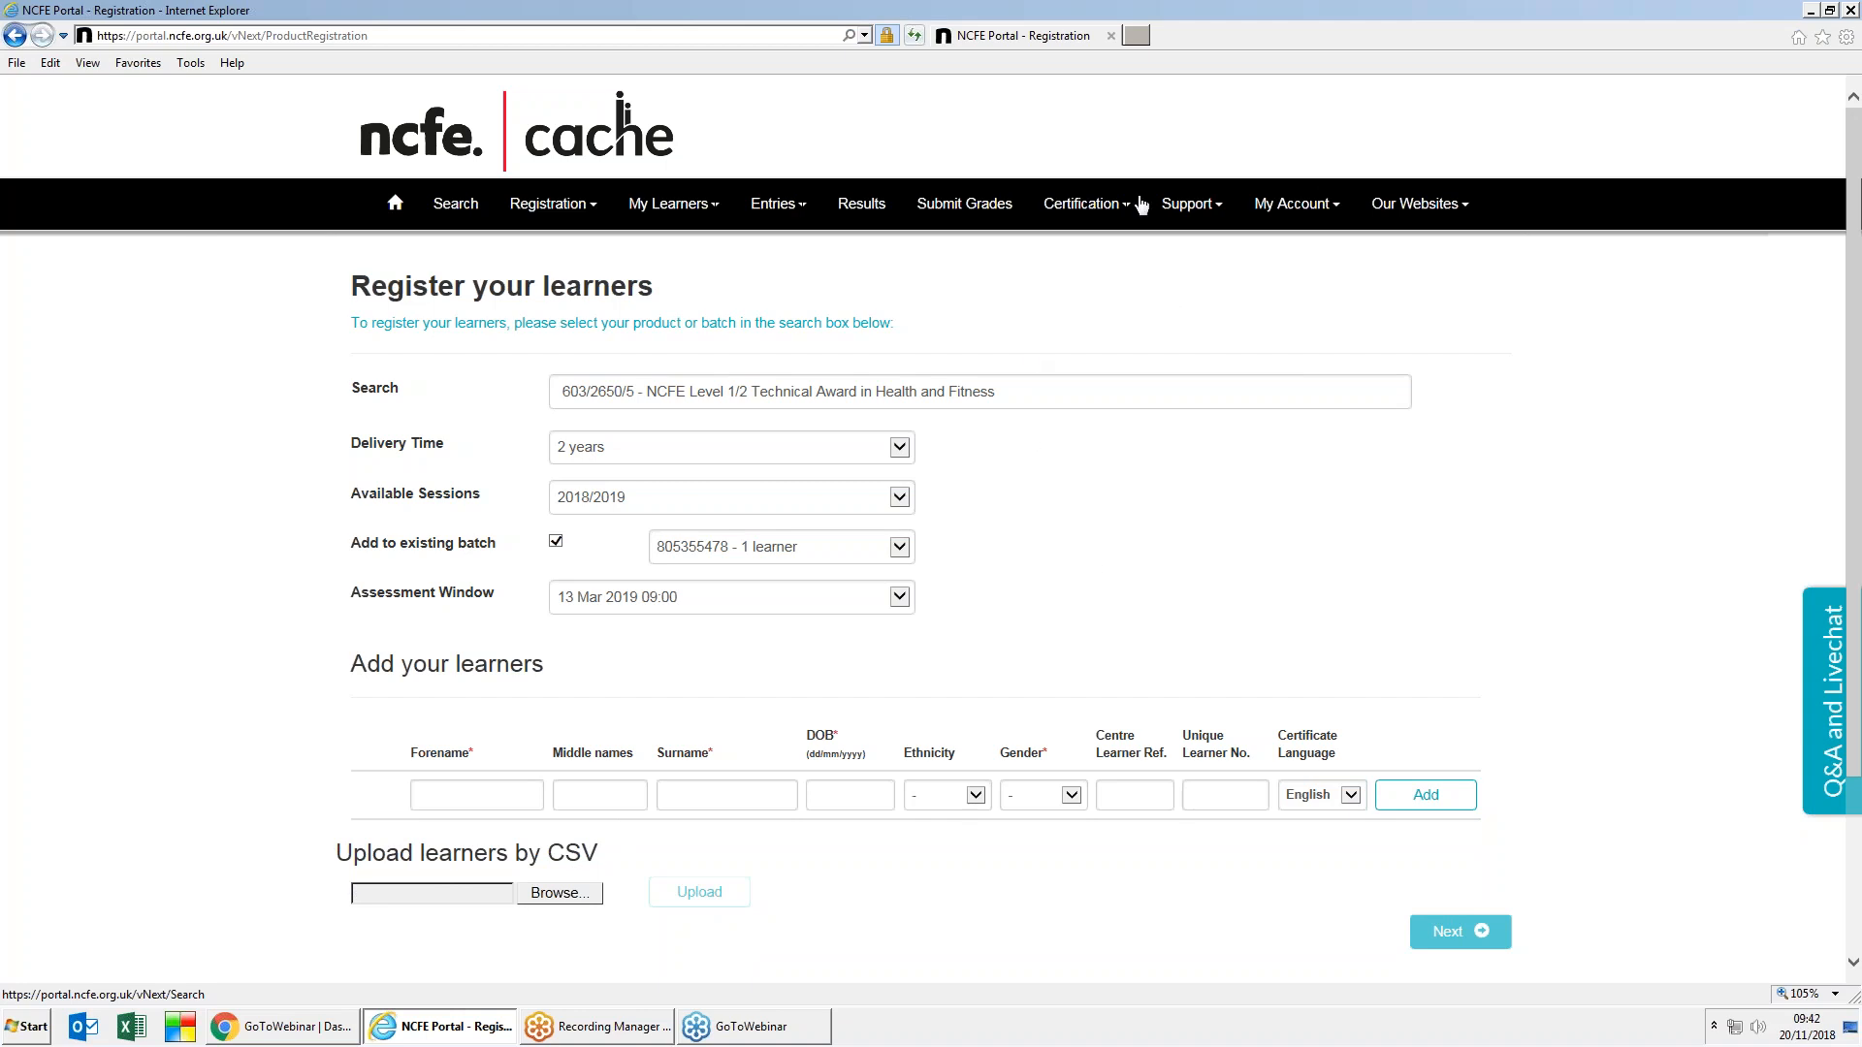
Step: Download the CSVAddin.xls registration tool from the portal's support options
{"action": "left_click", "coordinate": [1193, 210]}
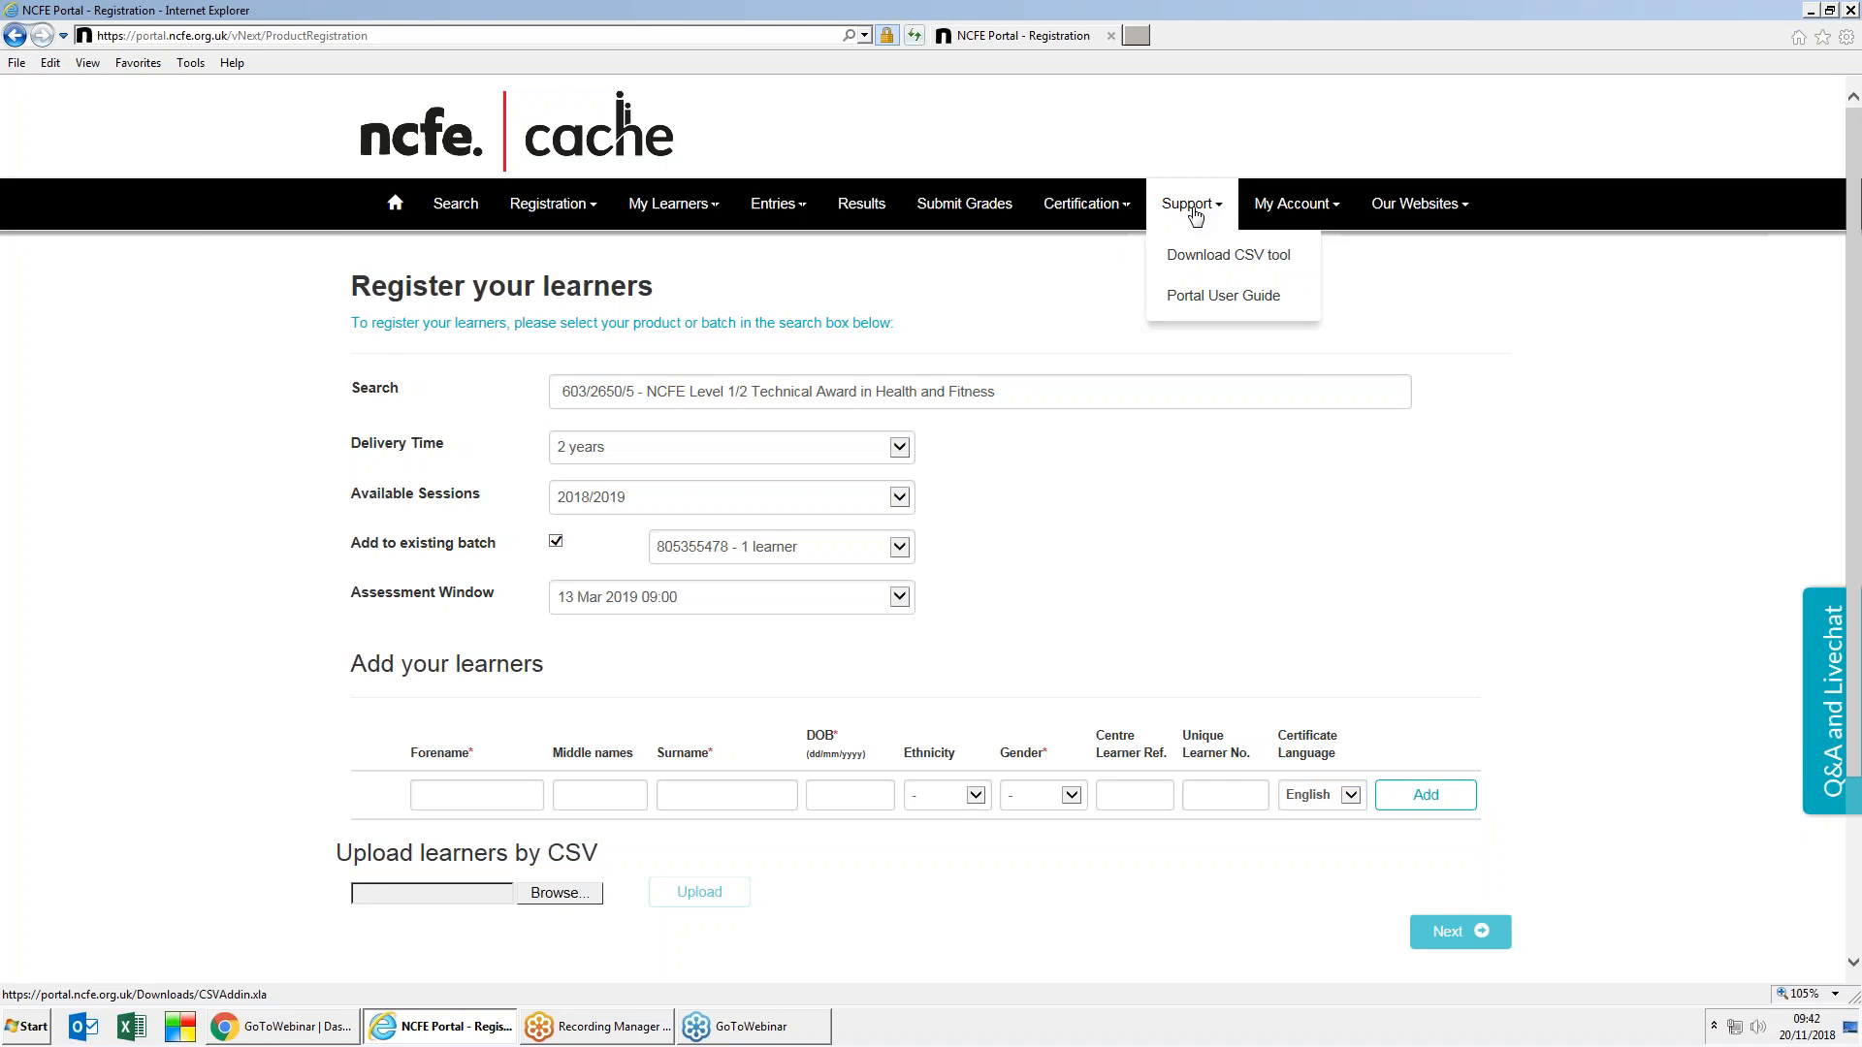
{"action": "left_click", "coordinate": [1232, 269]}
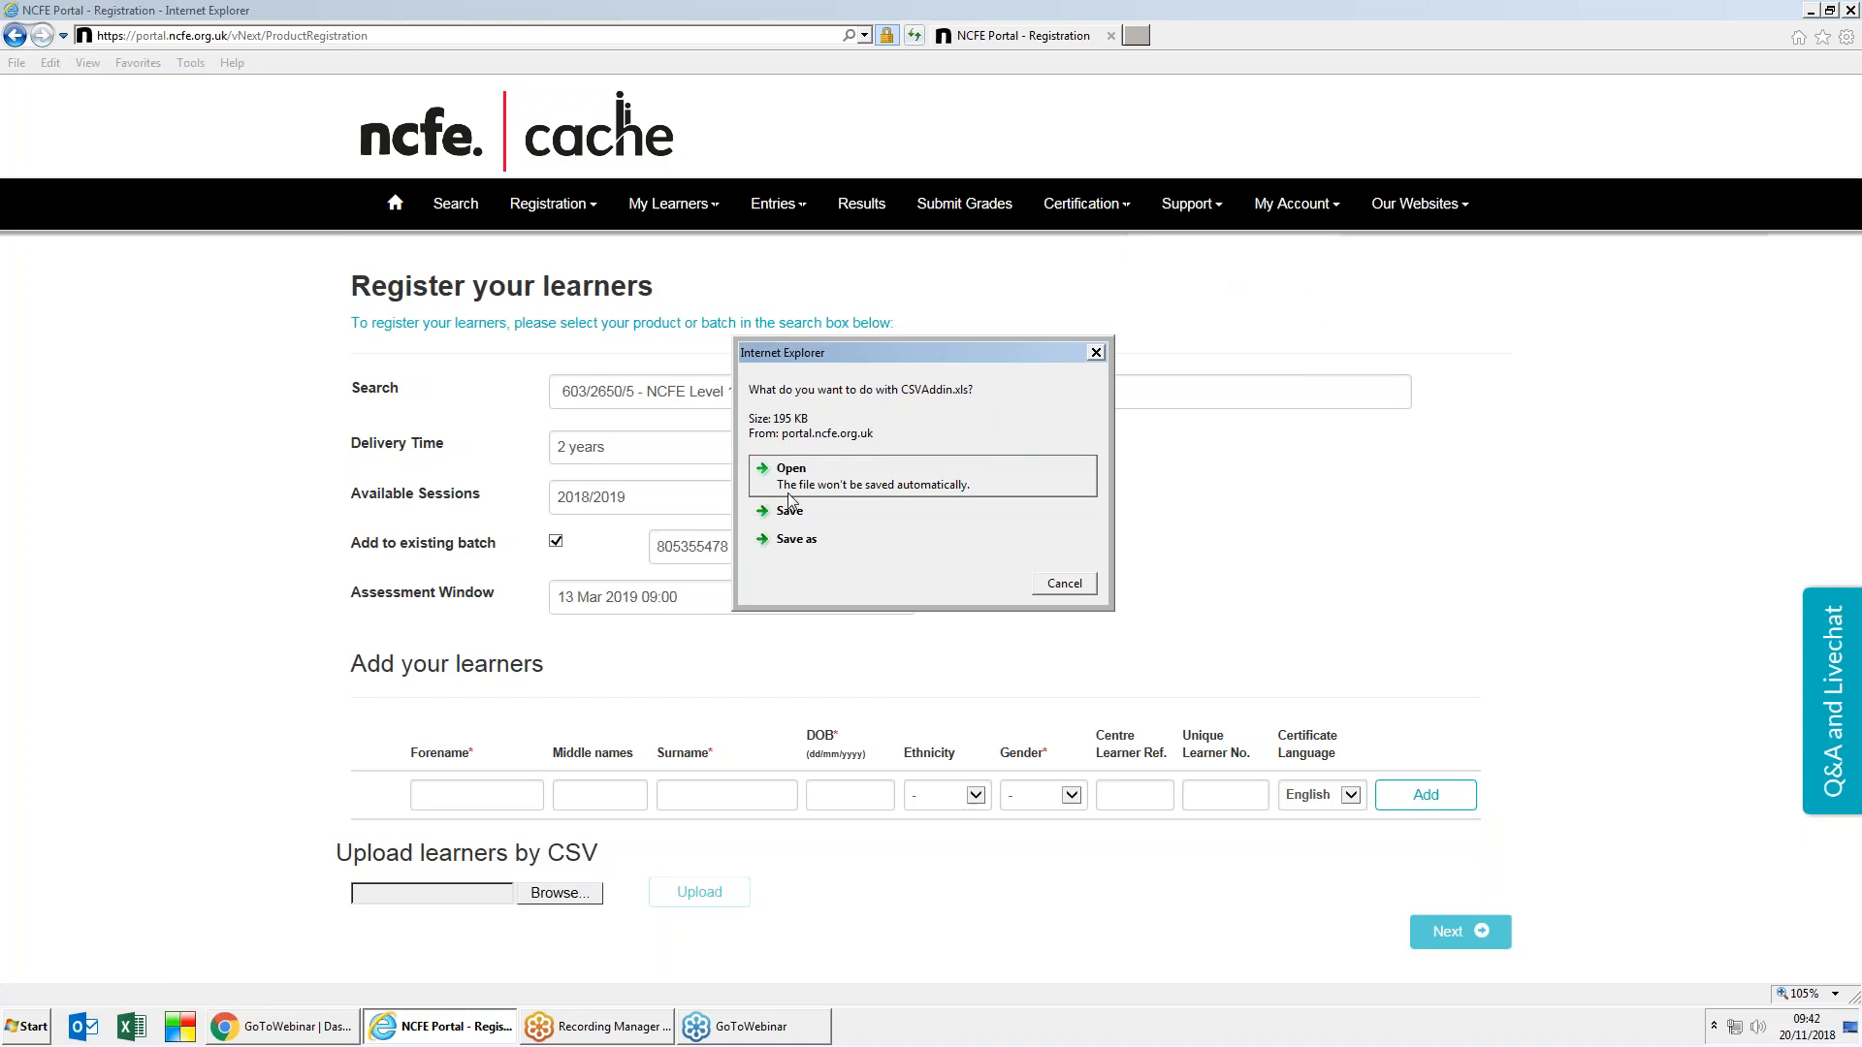
{"action": "left_click", "coordinate": [801, 477]}
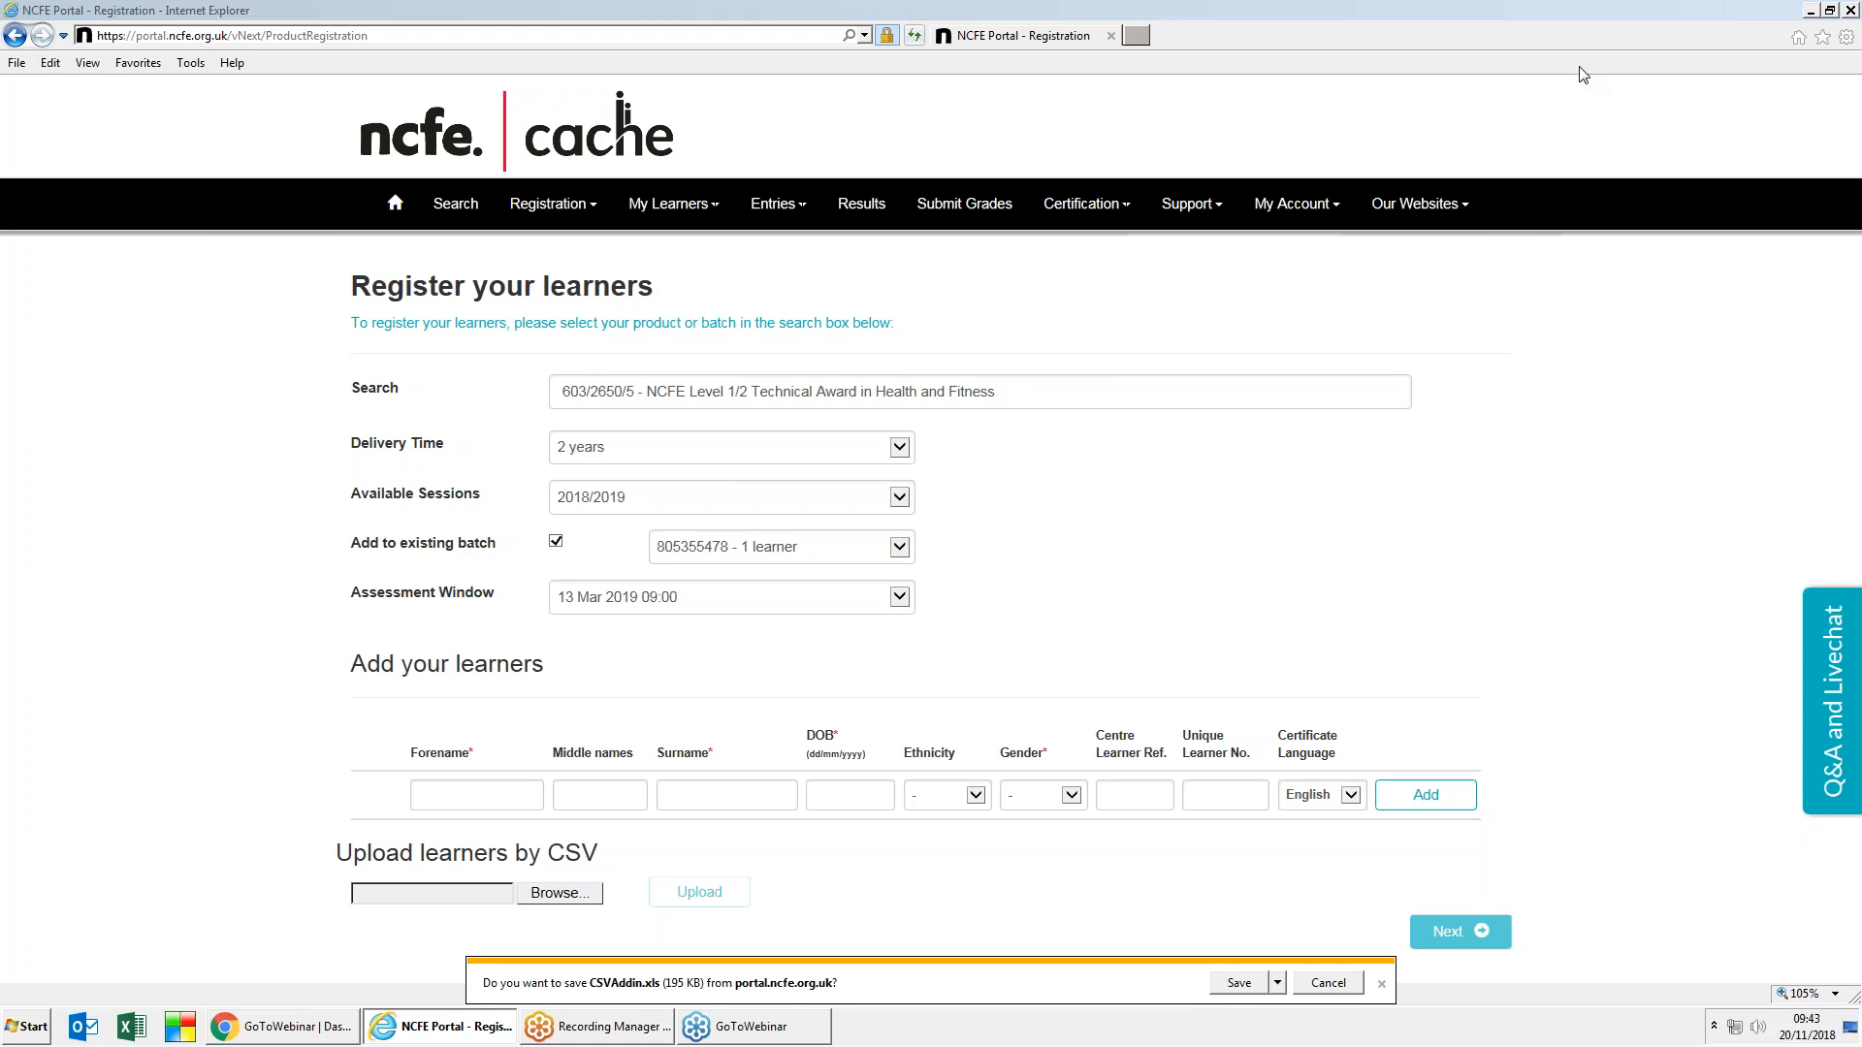
{"action": "left_click", "coordinate": [1580, 72]}
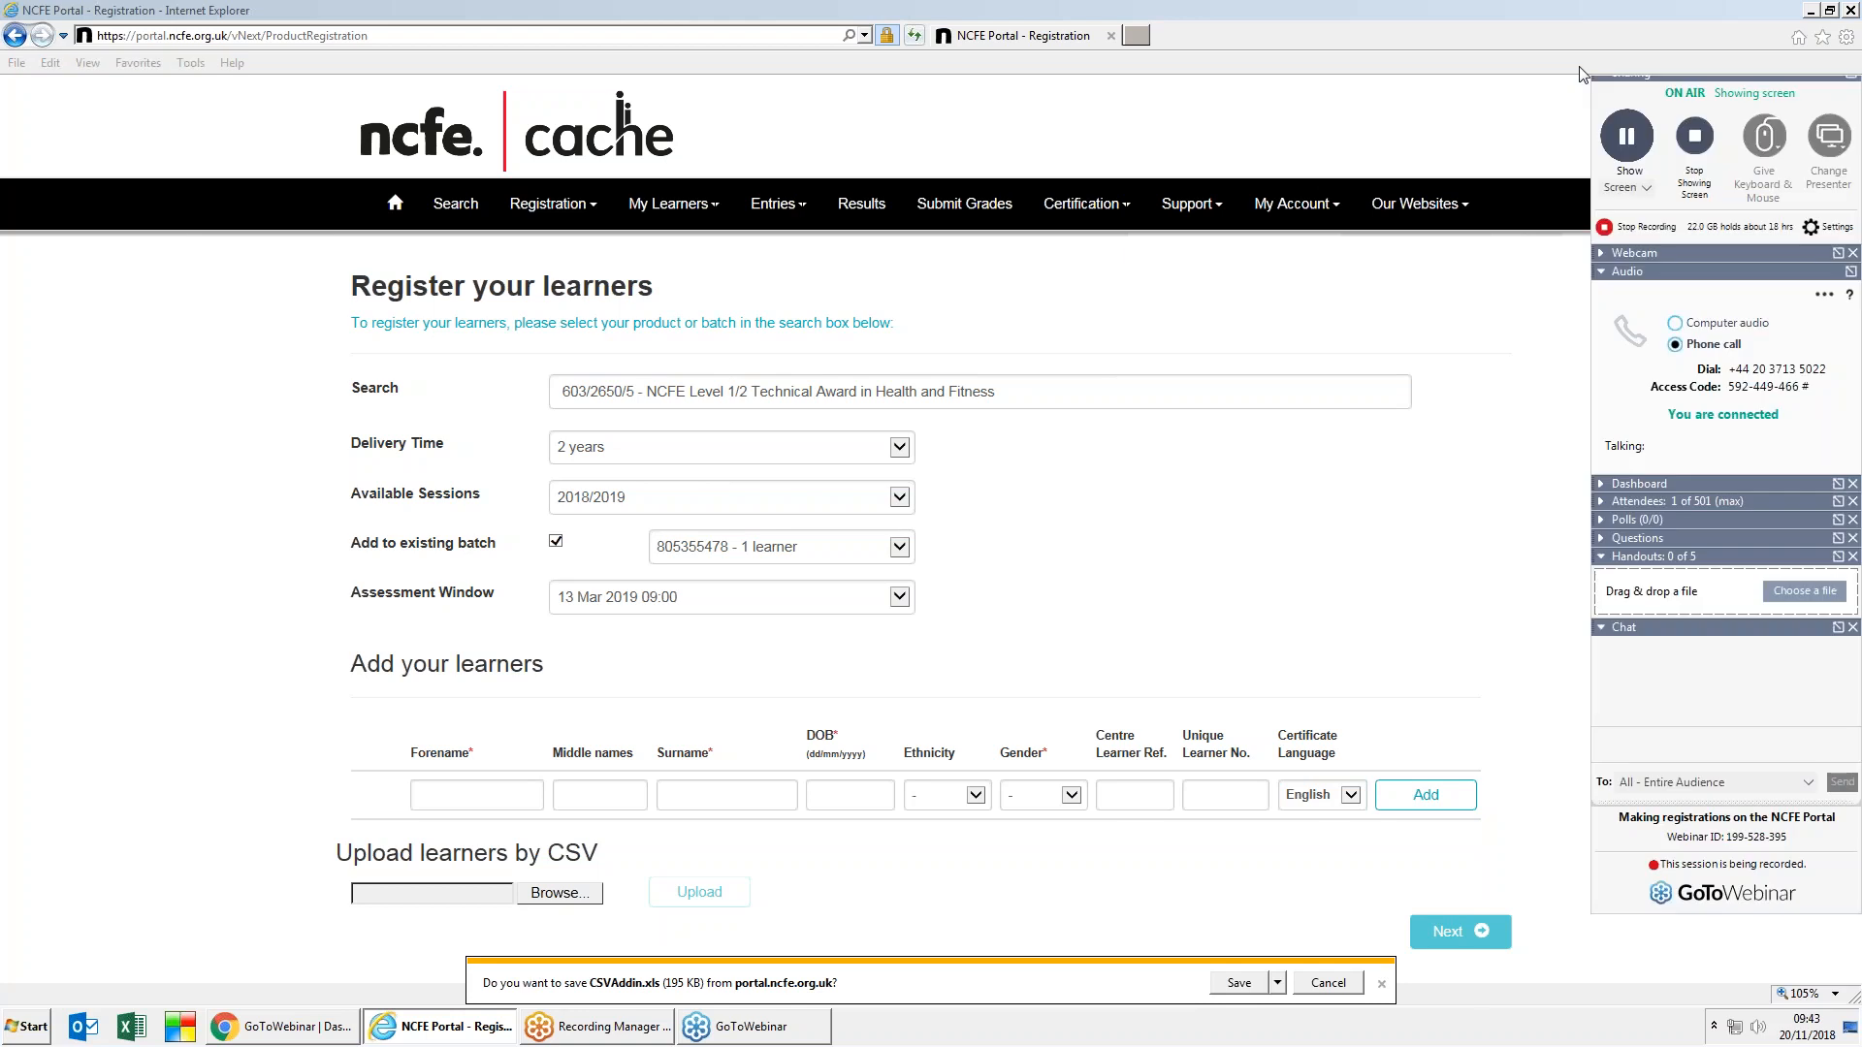
Step: Save and open CSVAddin.xls with macros enabled, placing Excel beside the portal
{"action": "left_click", "coordinate": [1239, 983]}
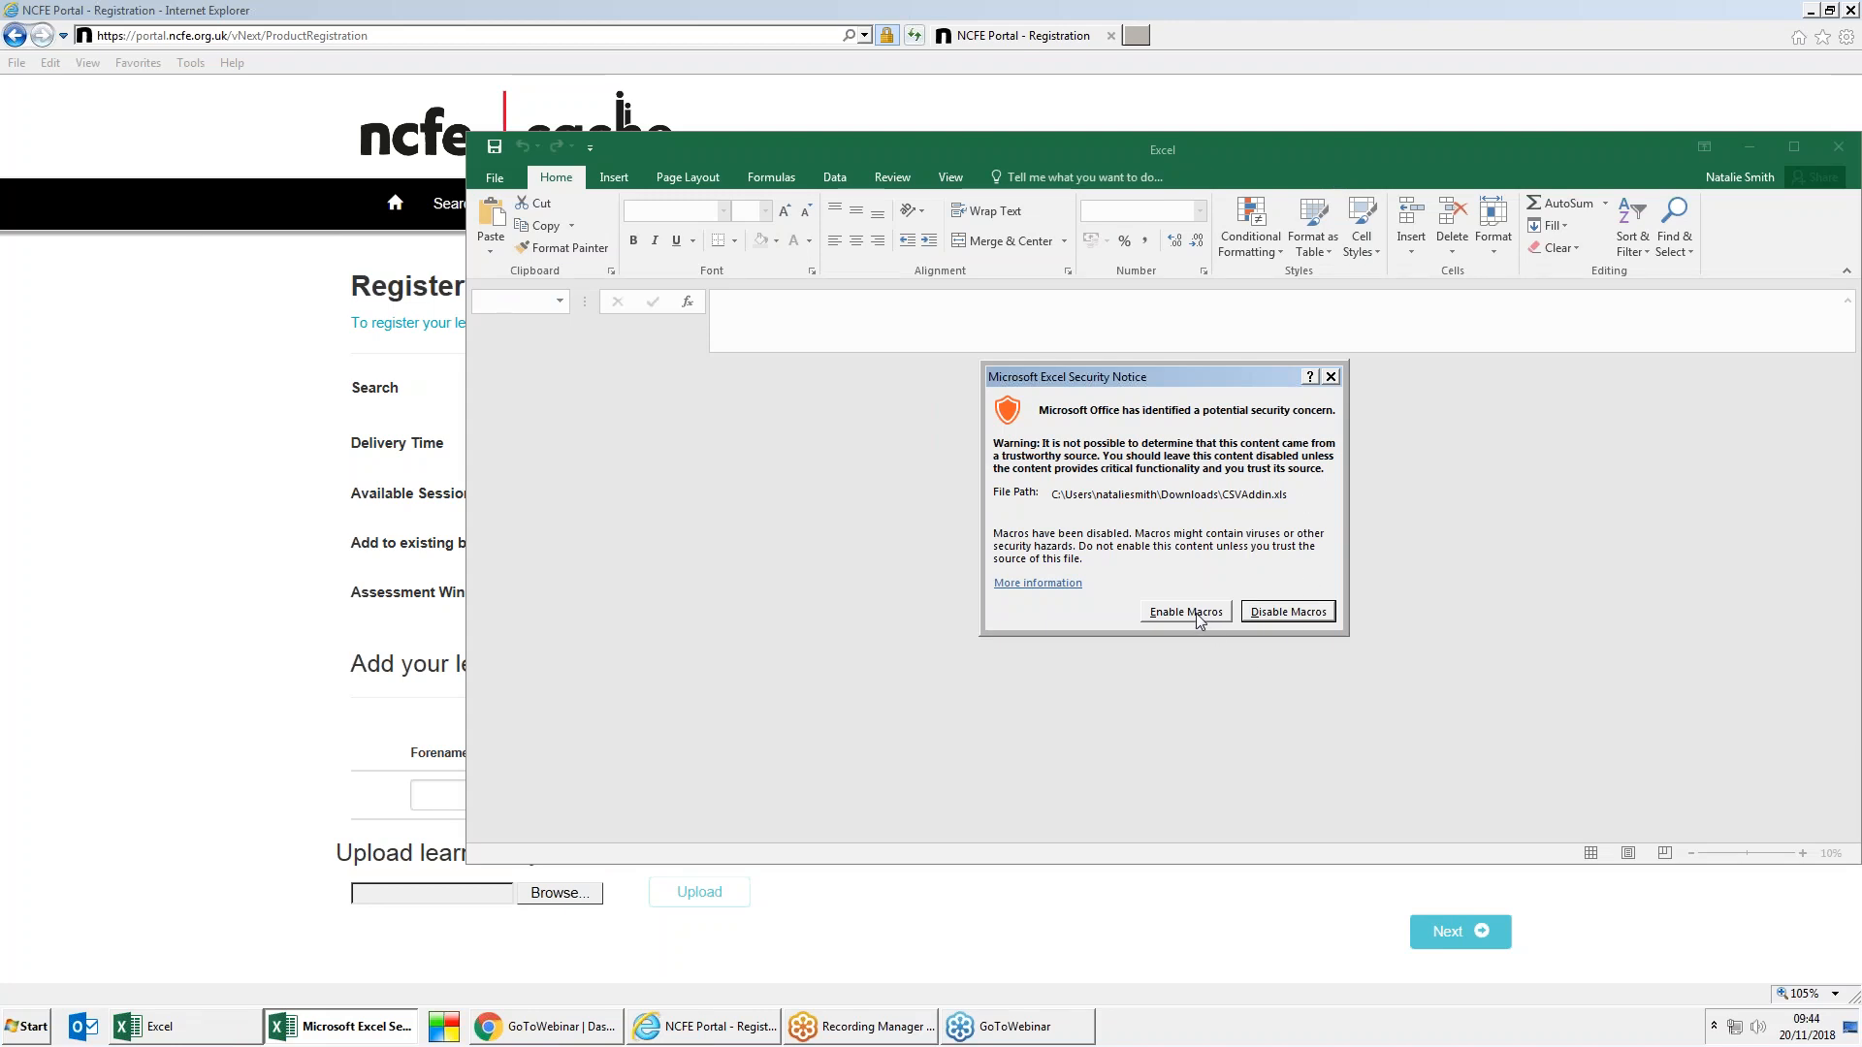
{"action": "left_click", "coordinate": [1198, 614]}
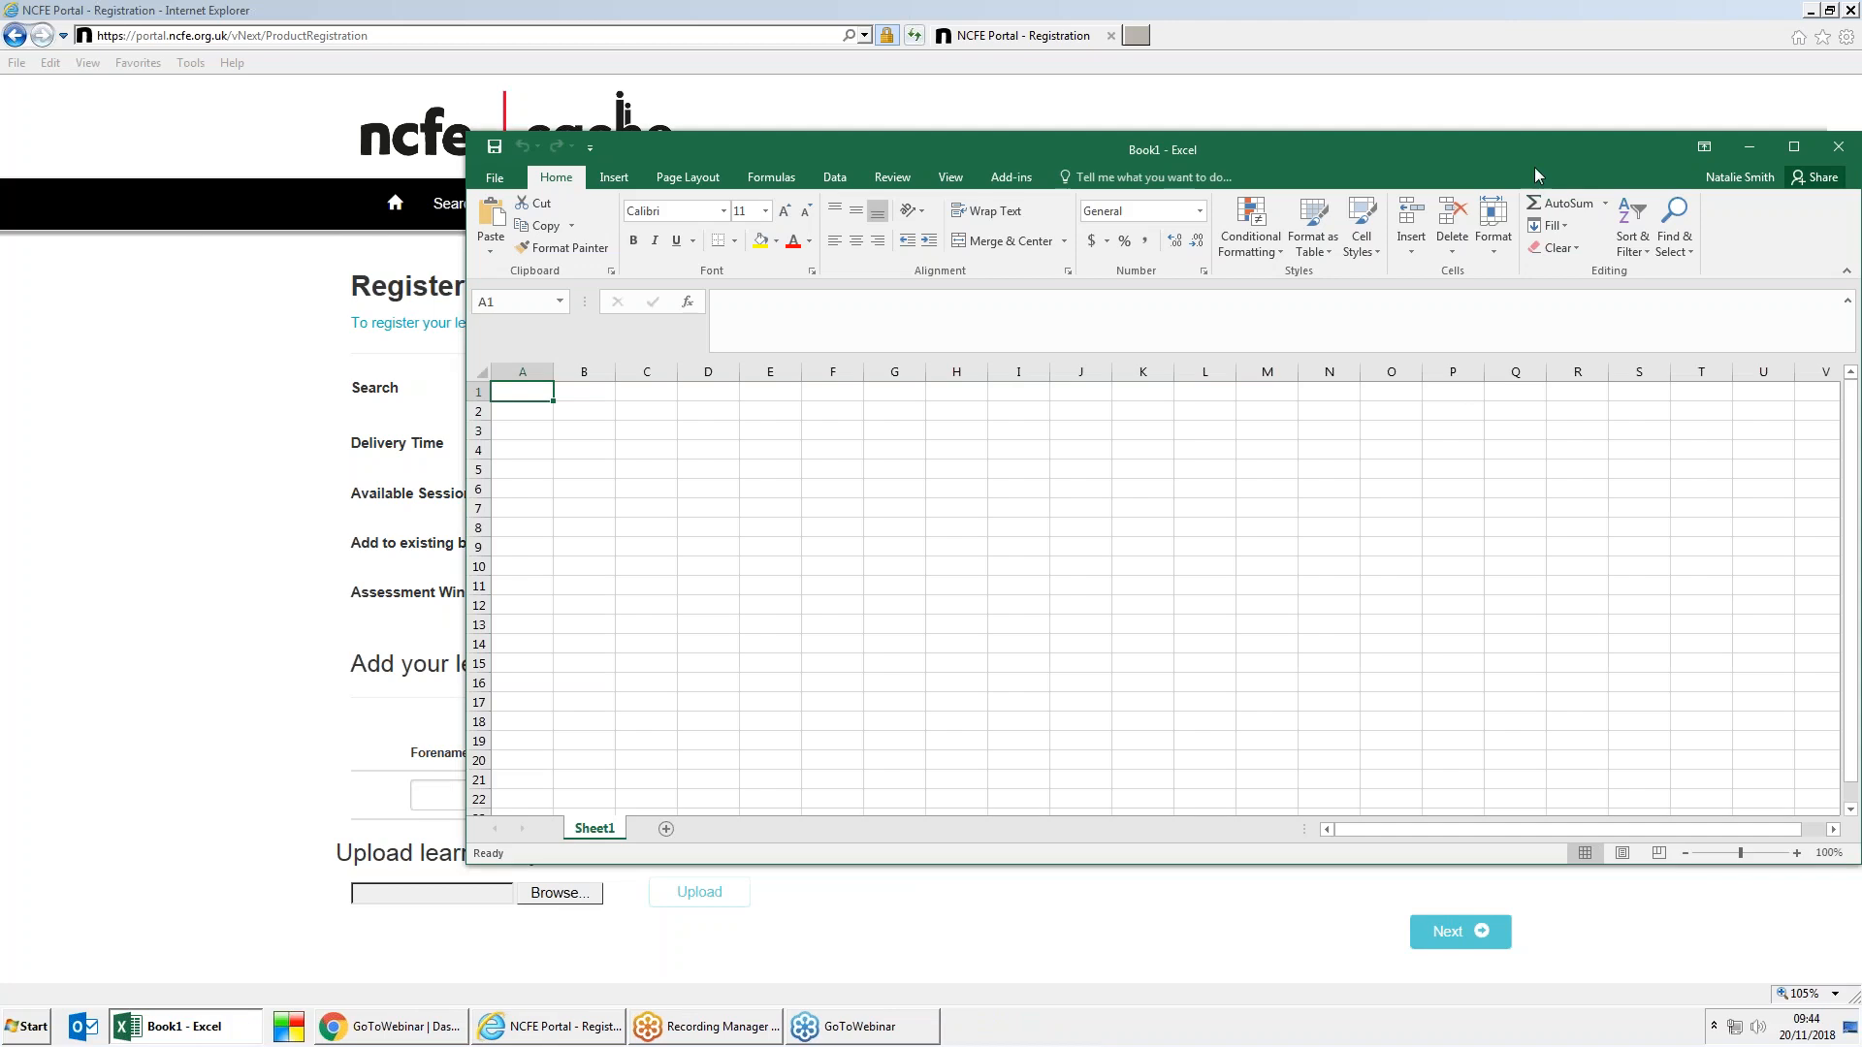
{"action": "left_click_drag", "start_coordinate": [1525, 166], "coordinate": [1255, 208]}
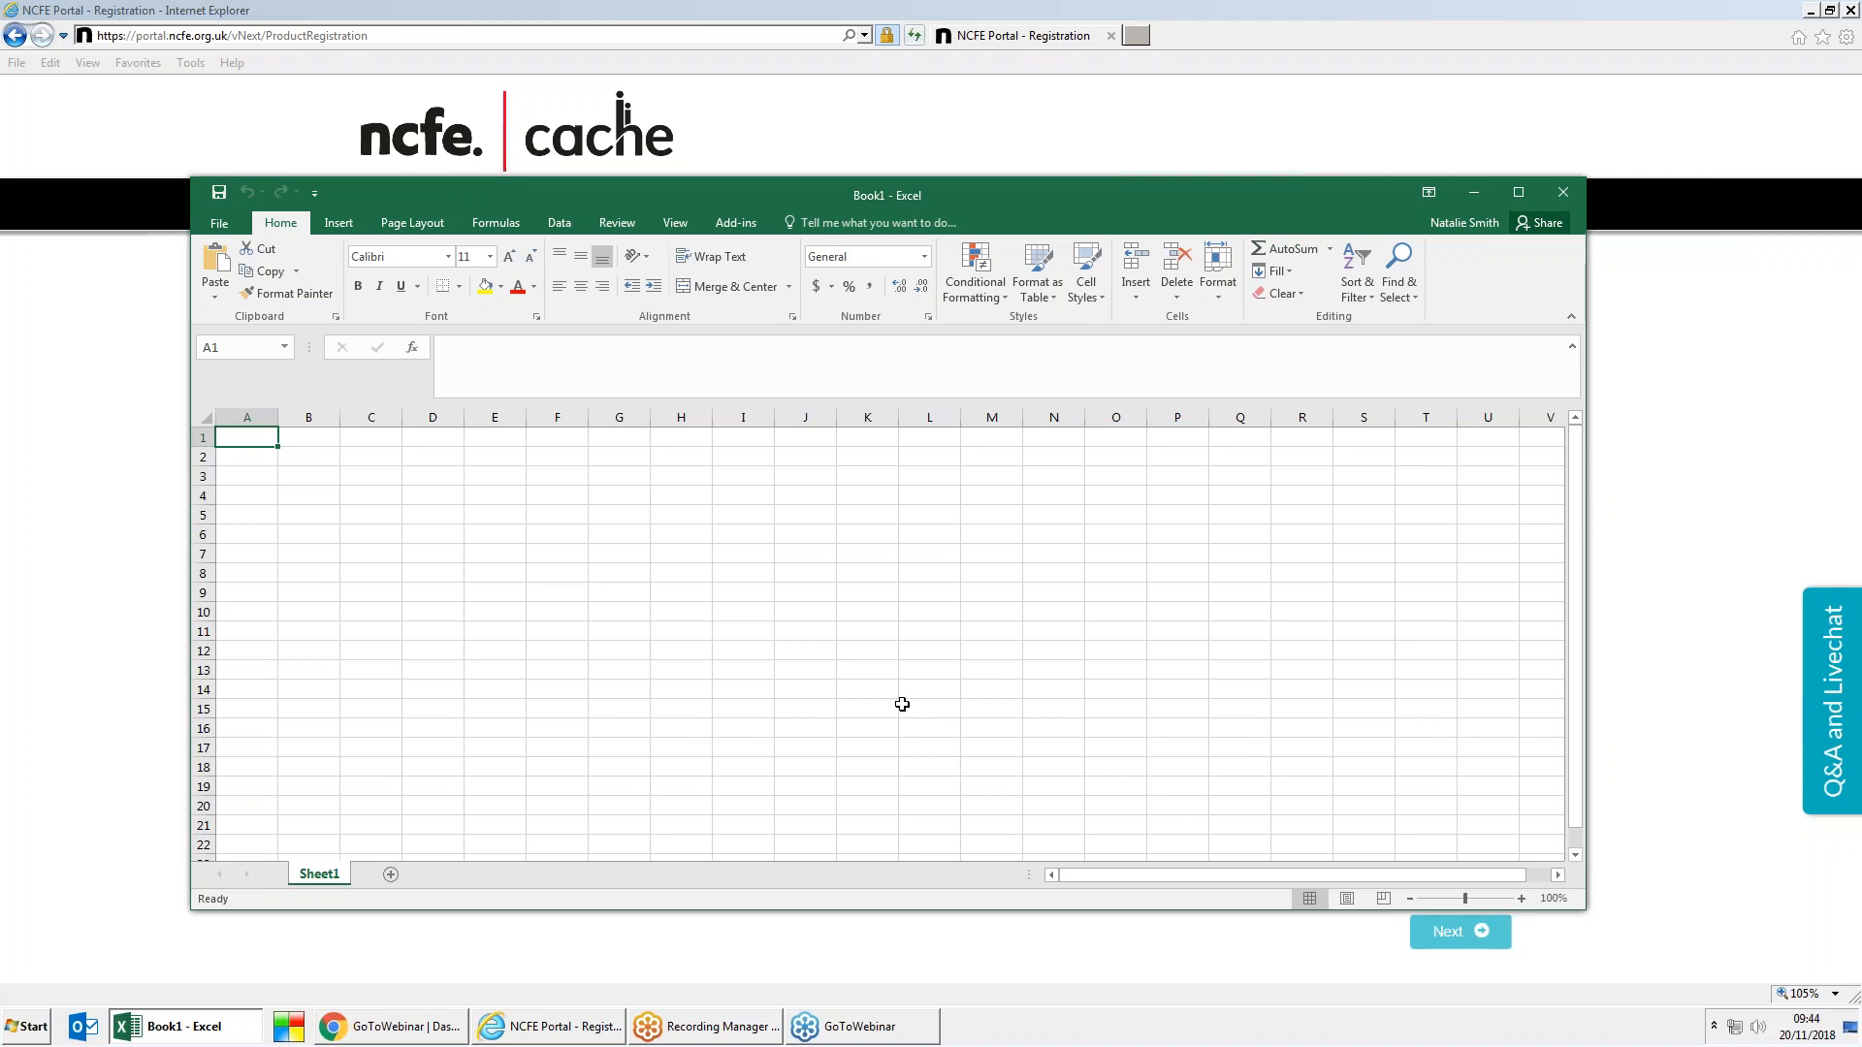
Step: Create a CSV Registration sheet using the NCFE CSV Tool's Key In Method
{"action": "left_click", "coordinate": [736, 229]}
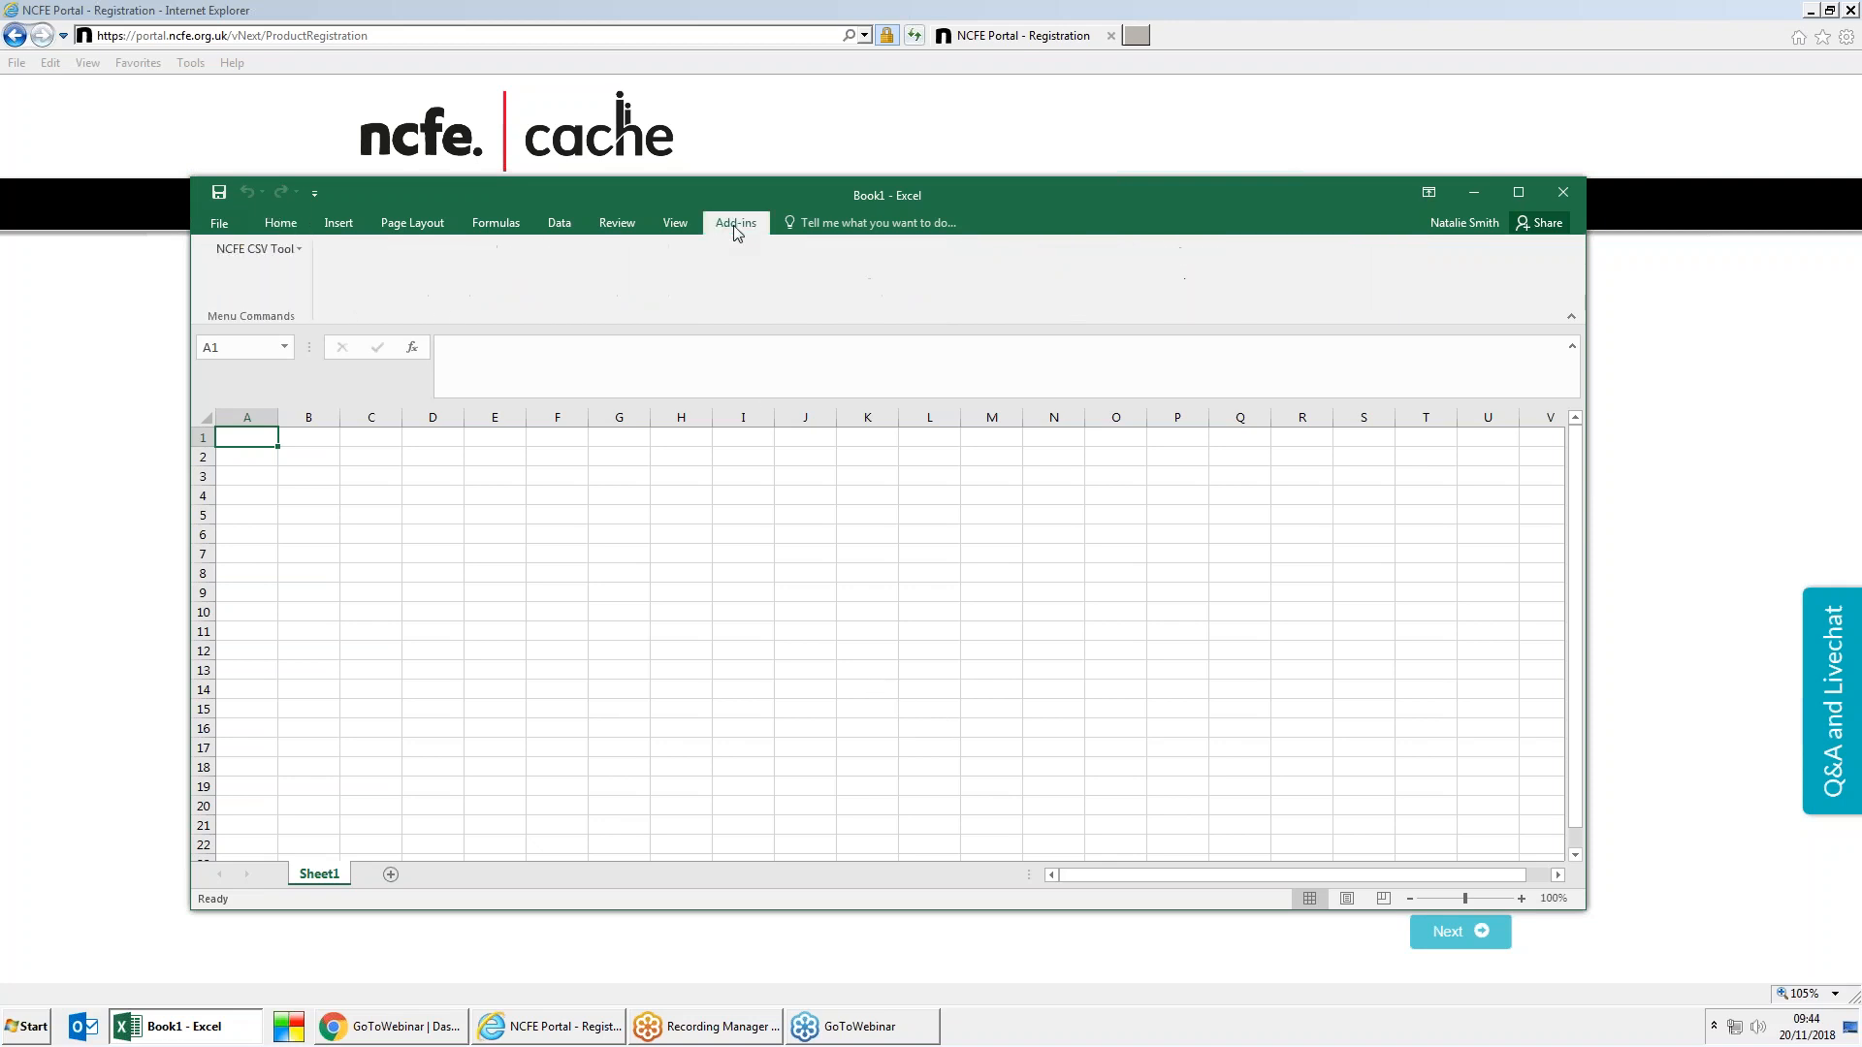
{"action": "left_click", "coordinate": [264, 252]}
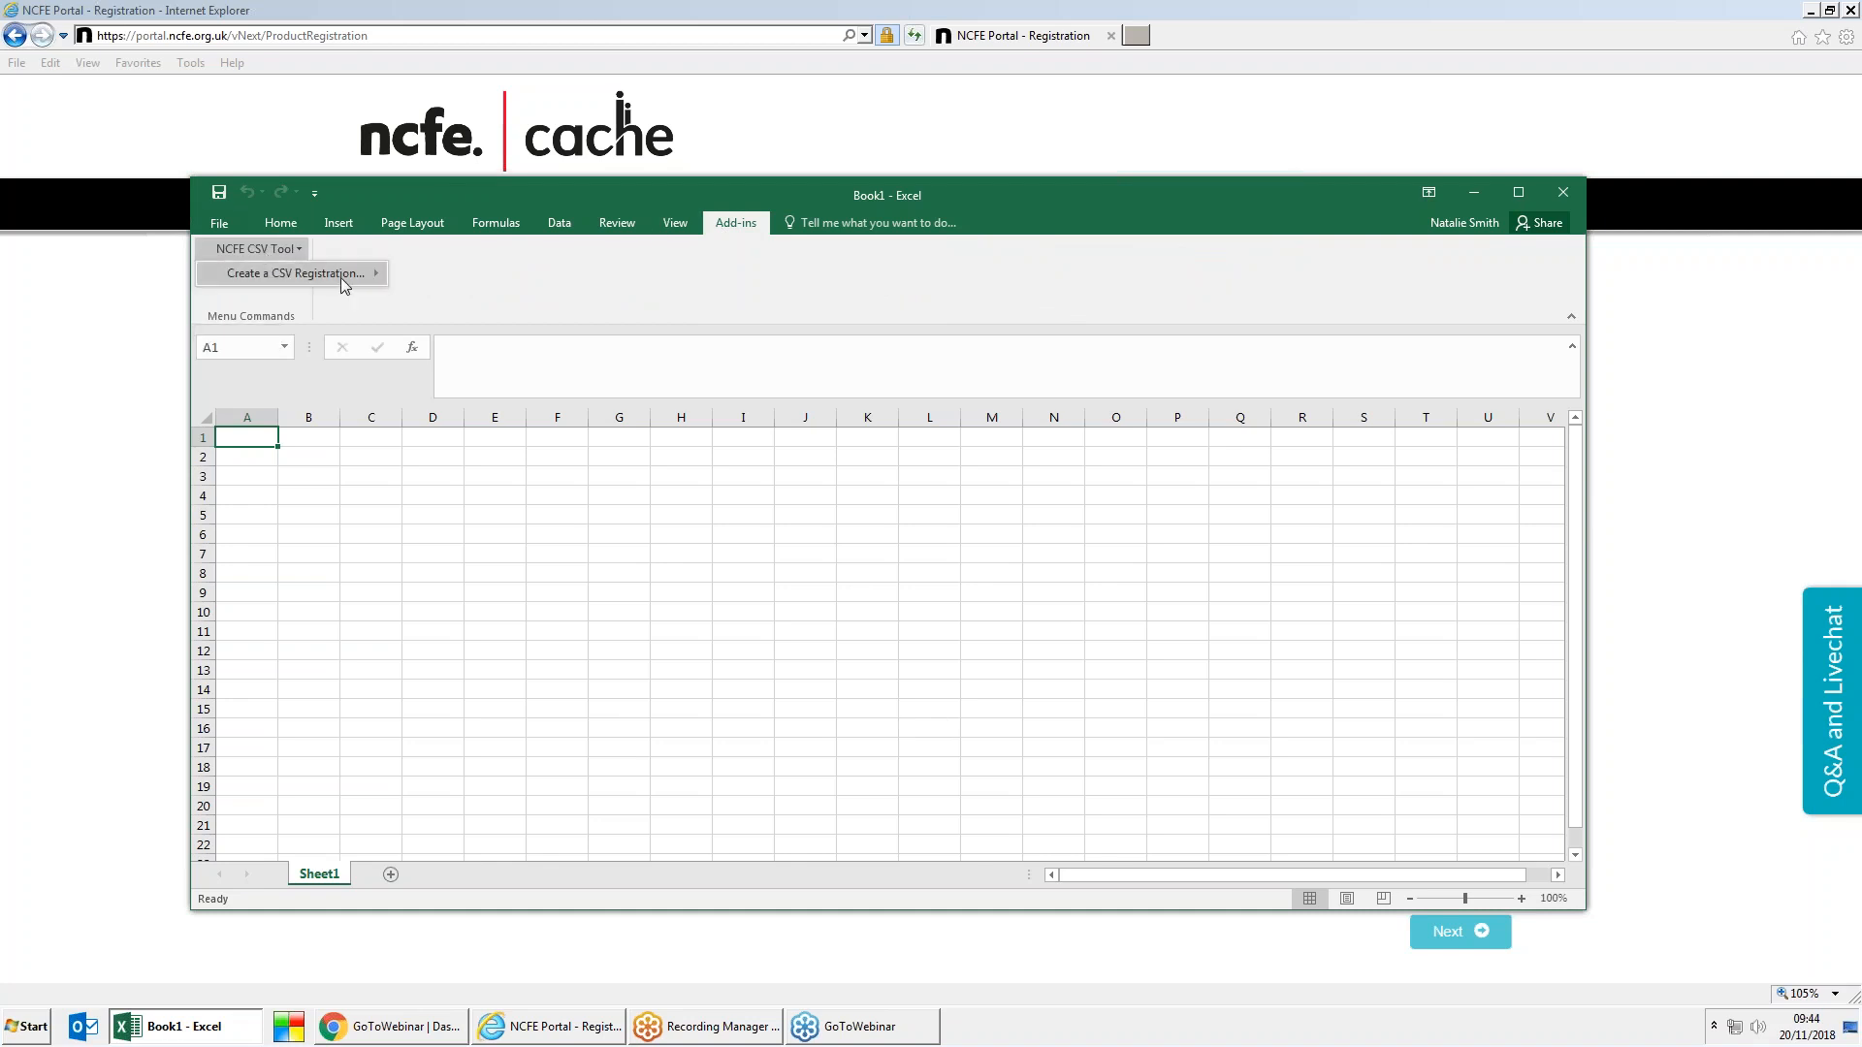
{"action": "mouse_move", "coordinate": [342, 279]}
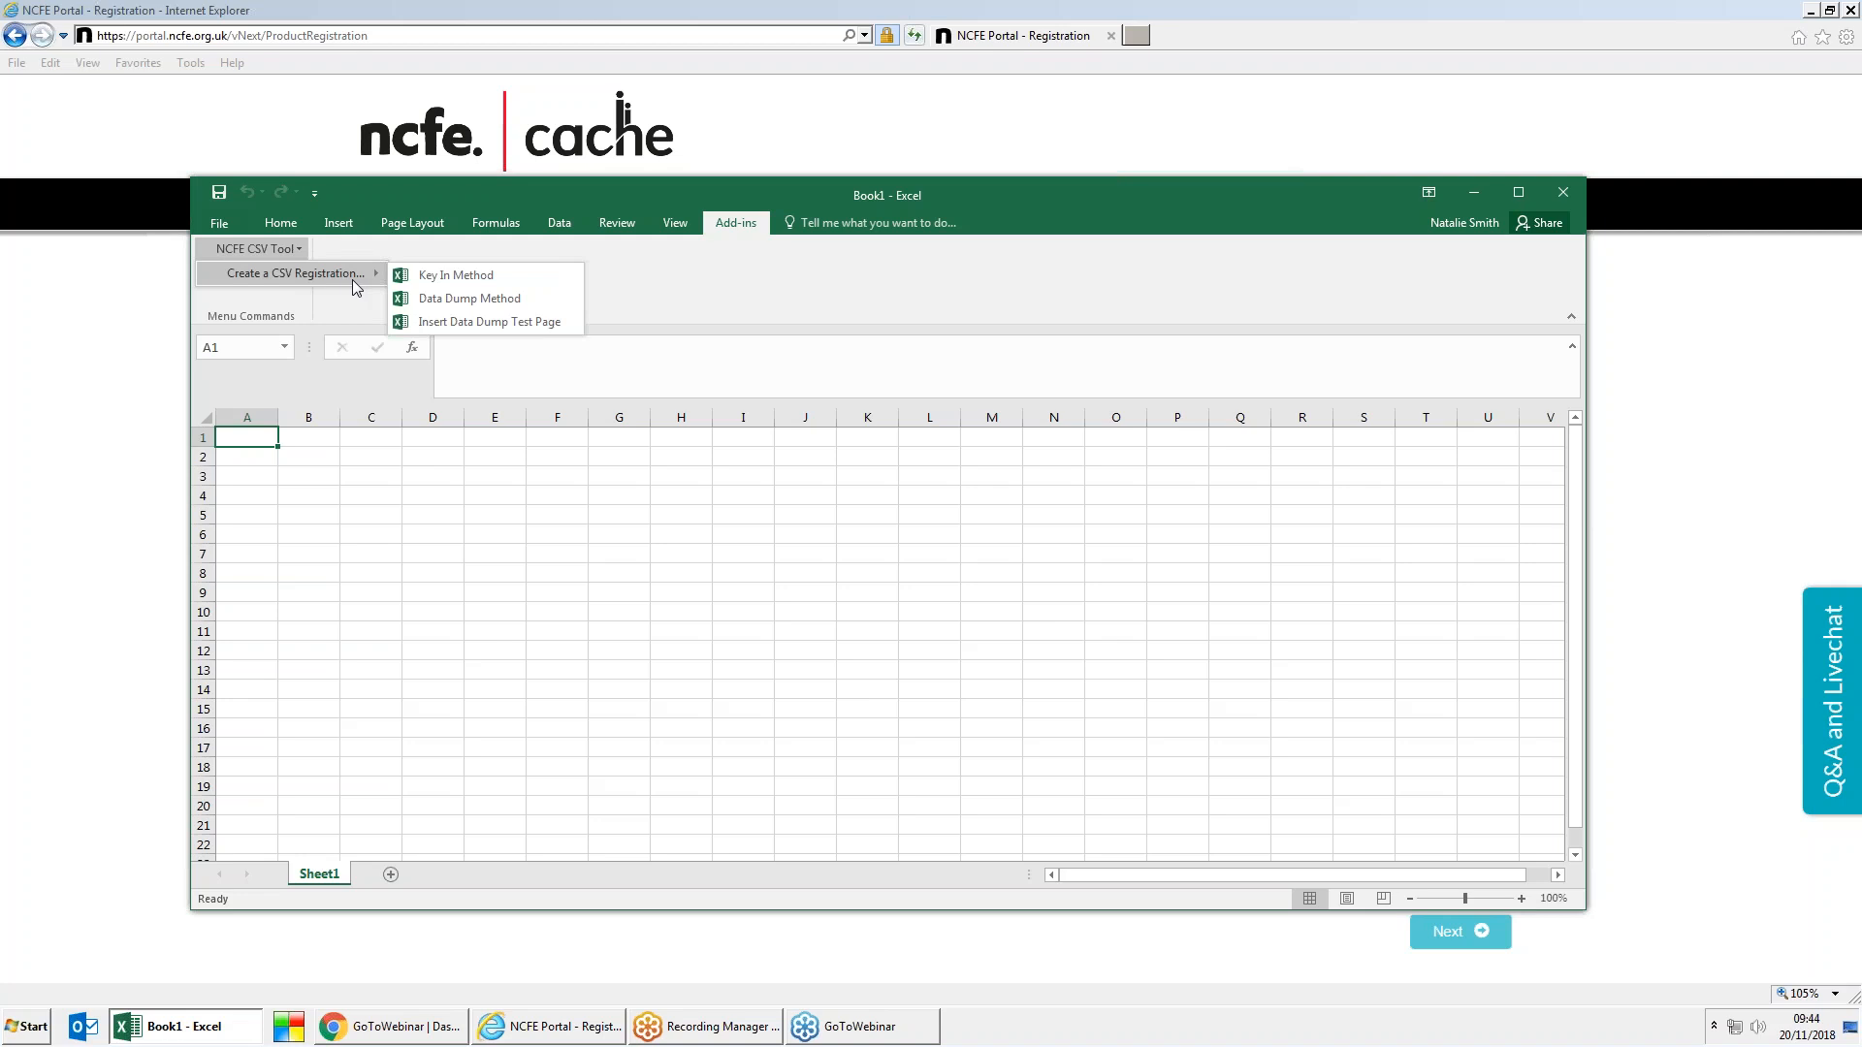
{"action": "left_click", "coordinate": [481, 276]}
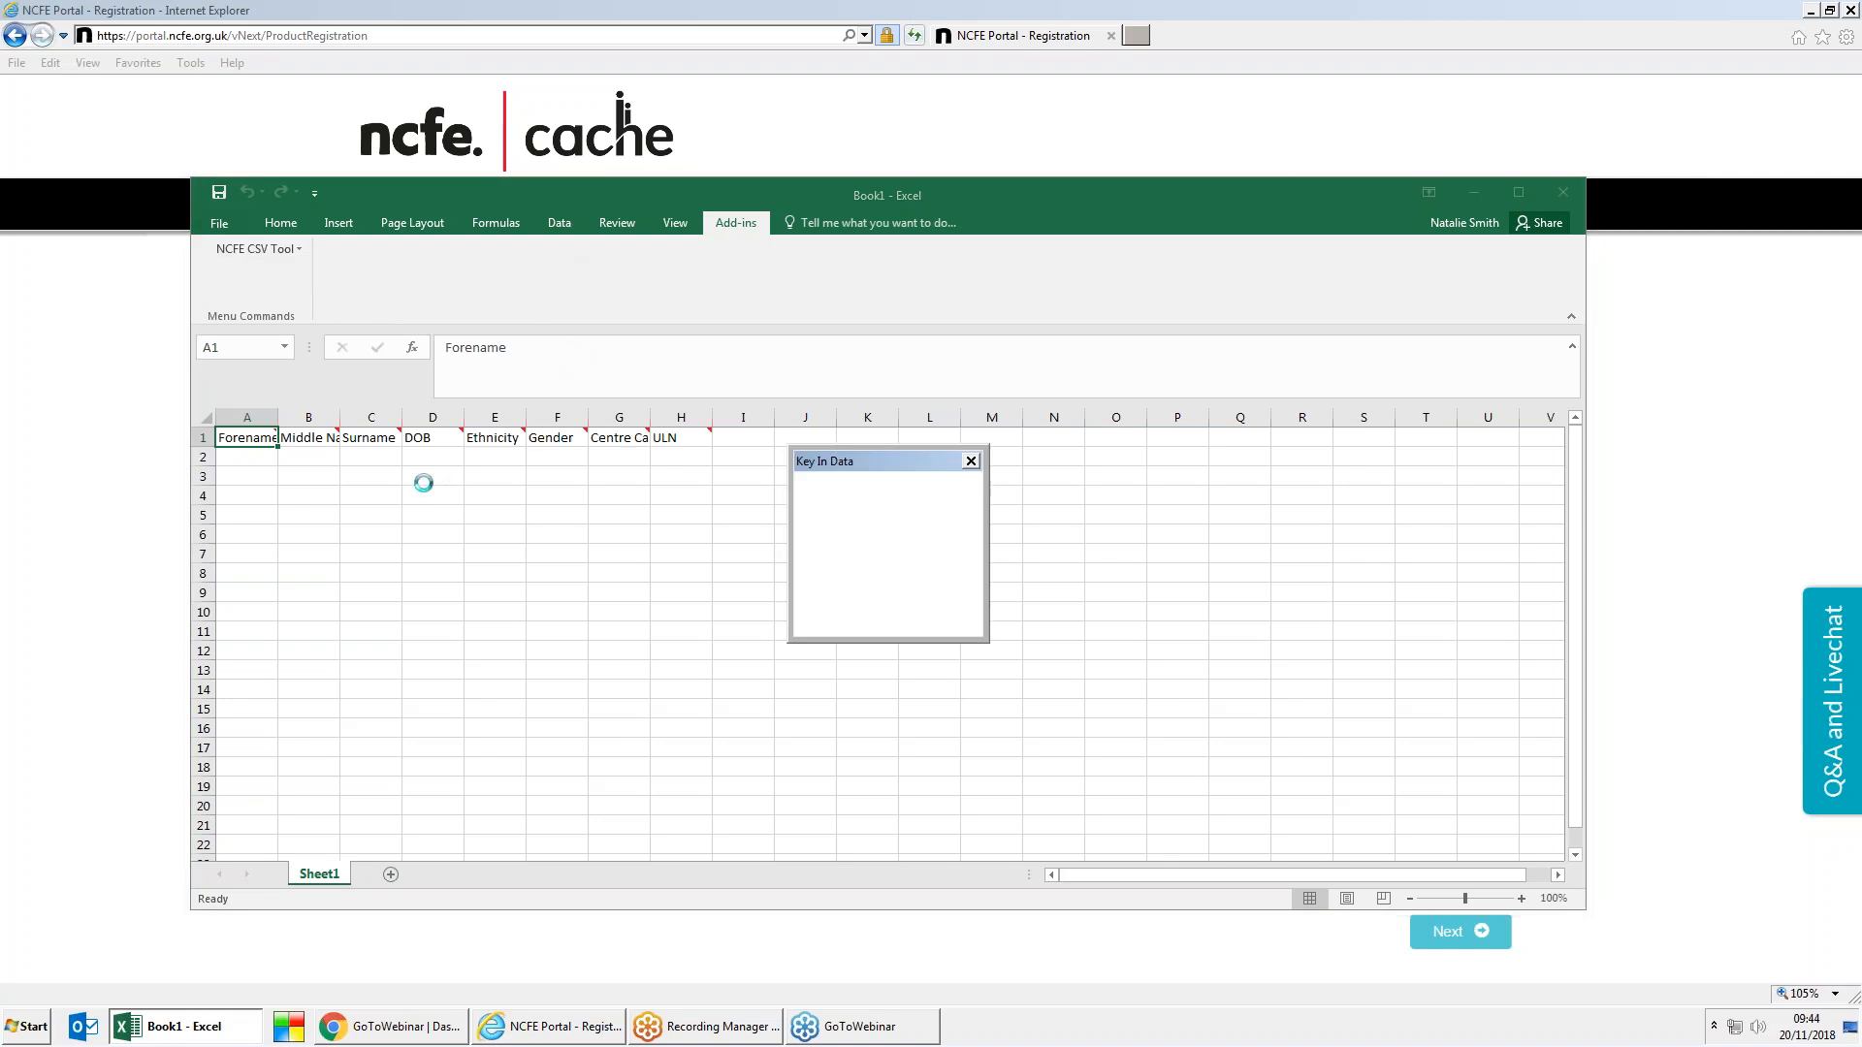
{"action": "mouse_move", "coordinate": [272, 440]}
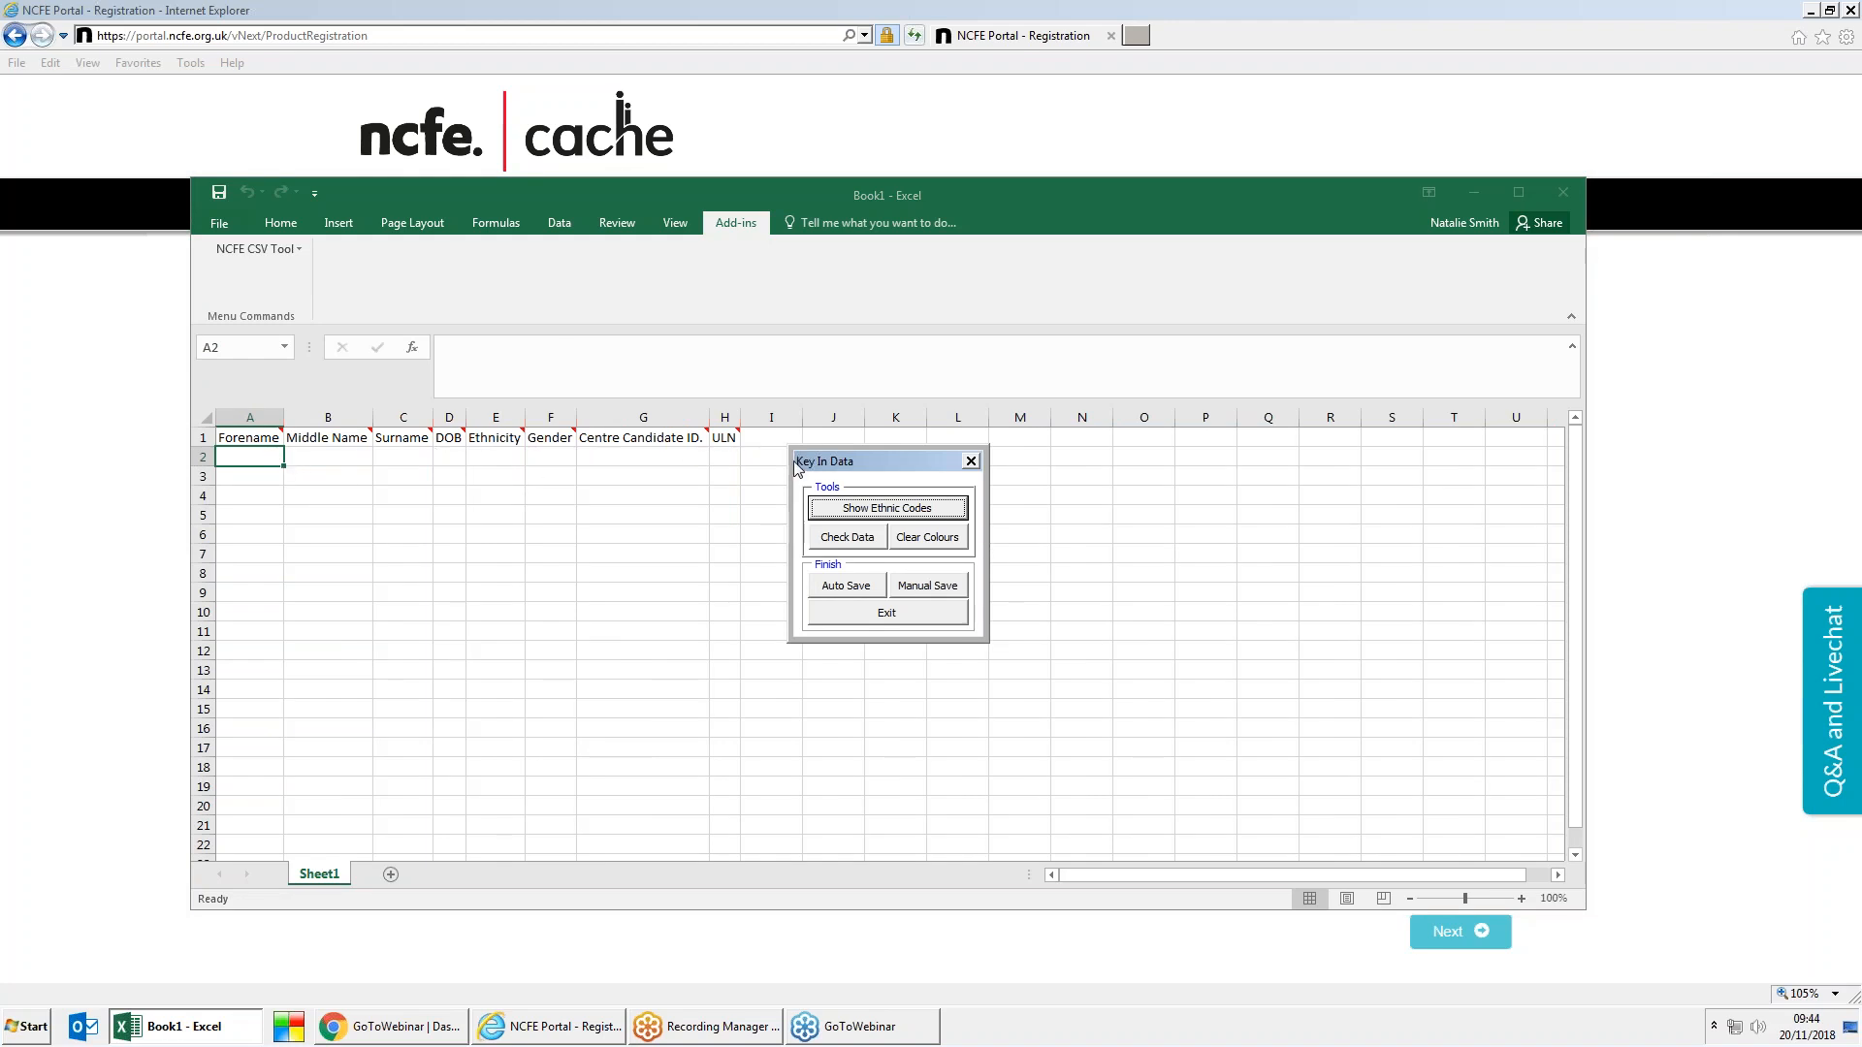
{"action": "left_click_drag", "start_coordinate": [881, 462], "coordinate": [1002, 462]}
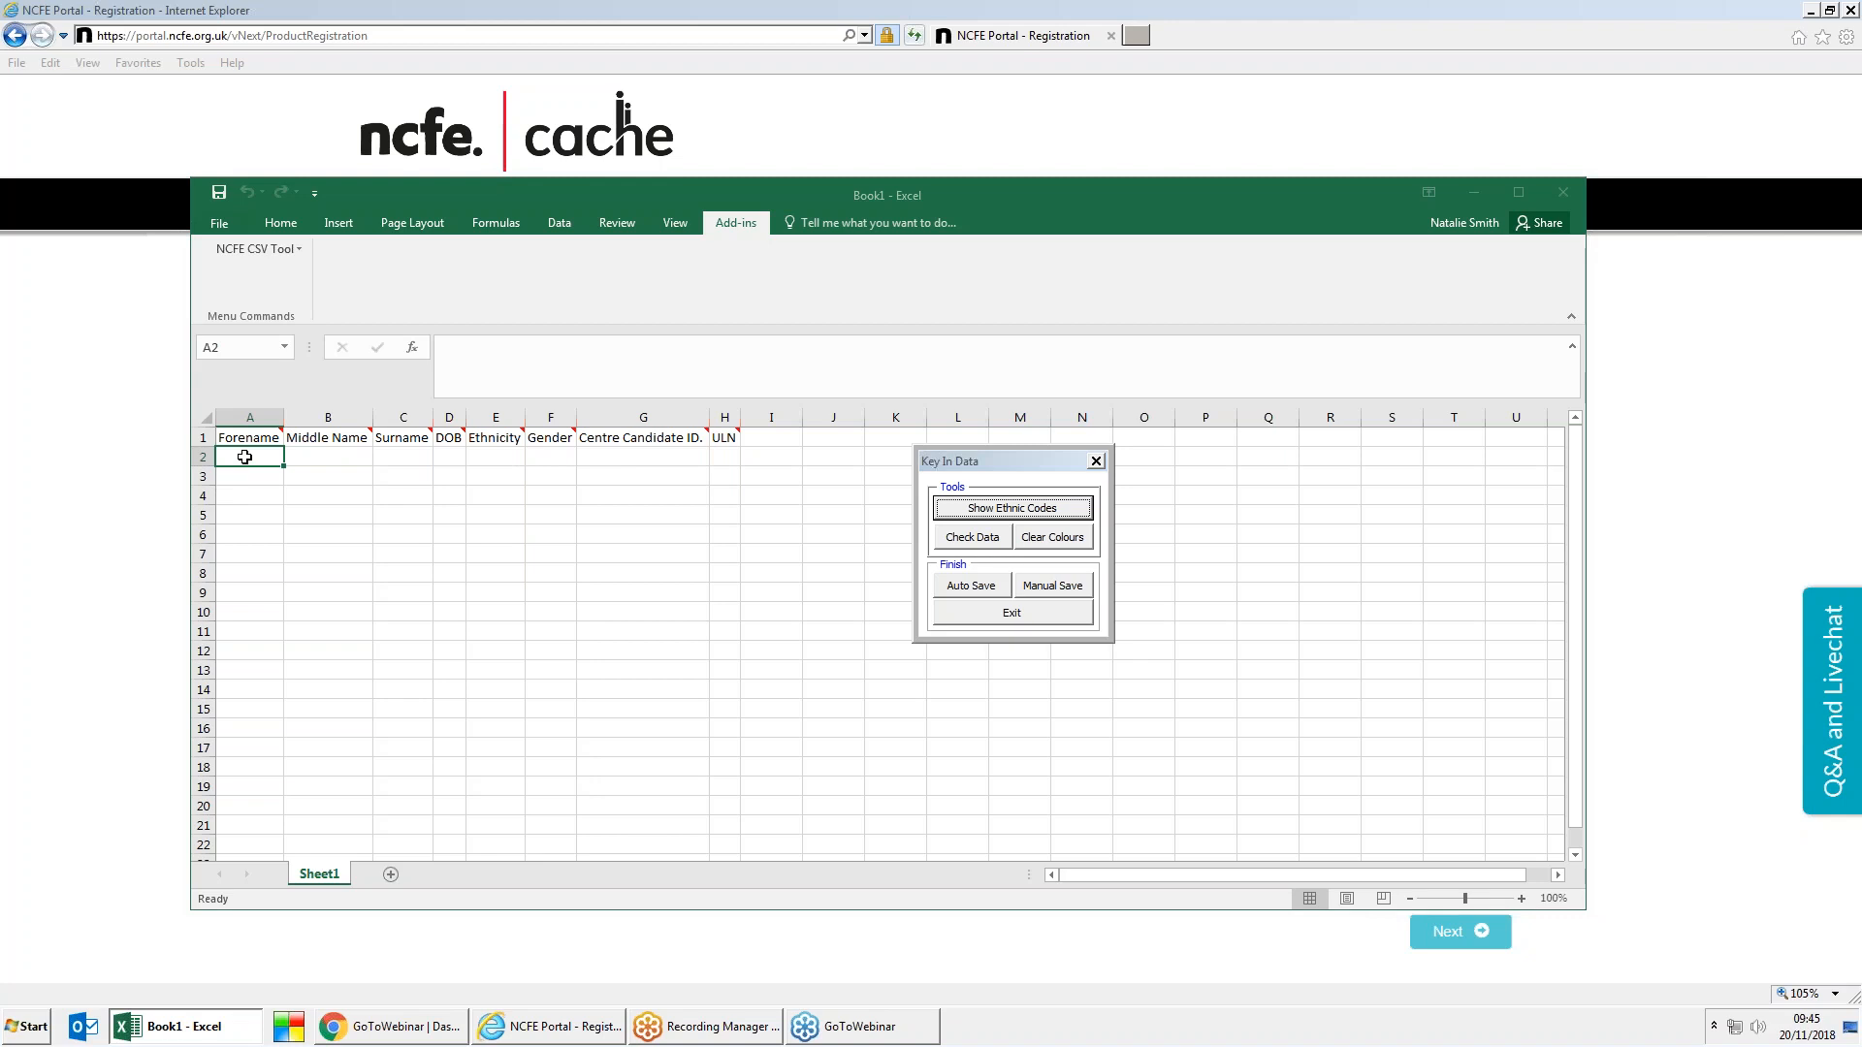
{"action": "left_click", "coordinate": [244, 457]}
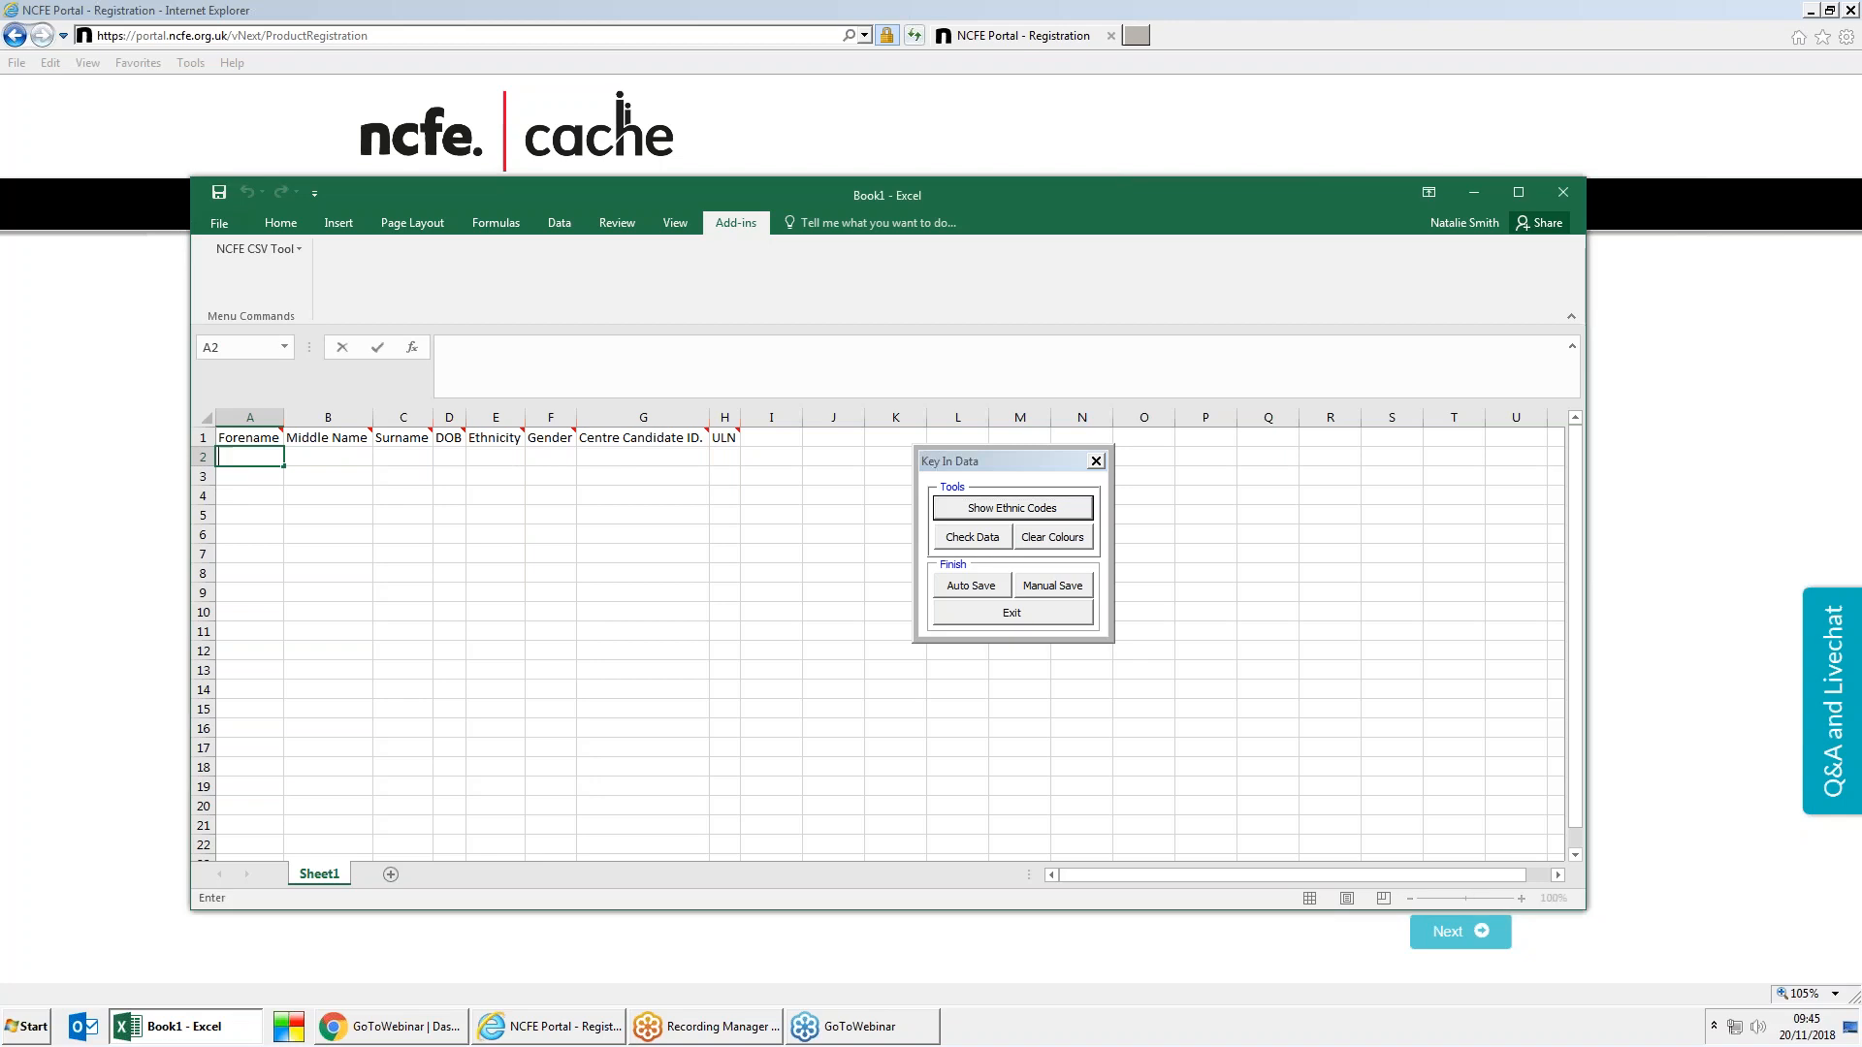
{"action": "left_click", "coordinate": [403, 457]}
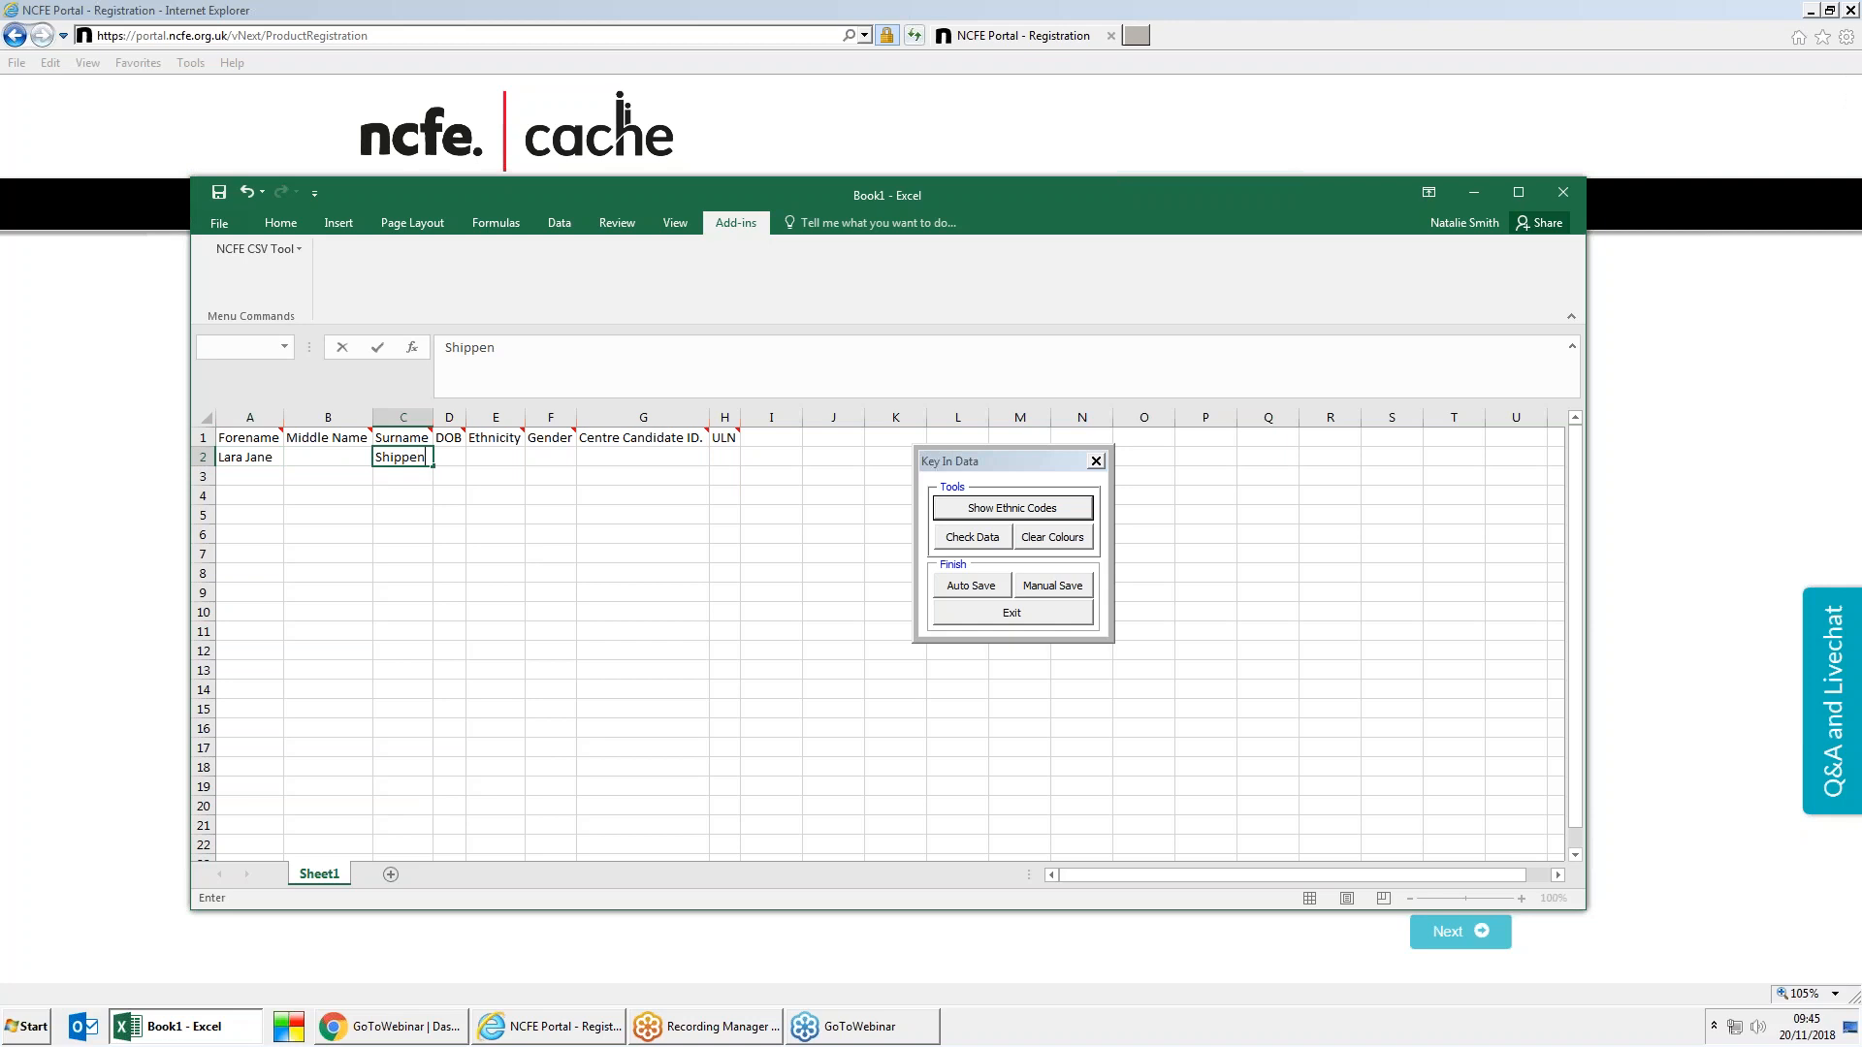
{"action": "left_click", "coordinate": [450, 454]}
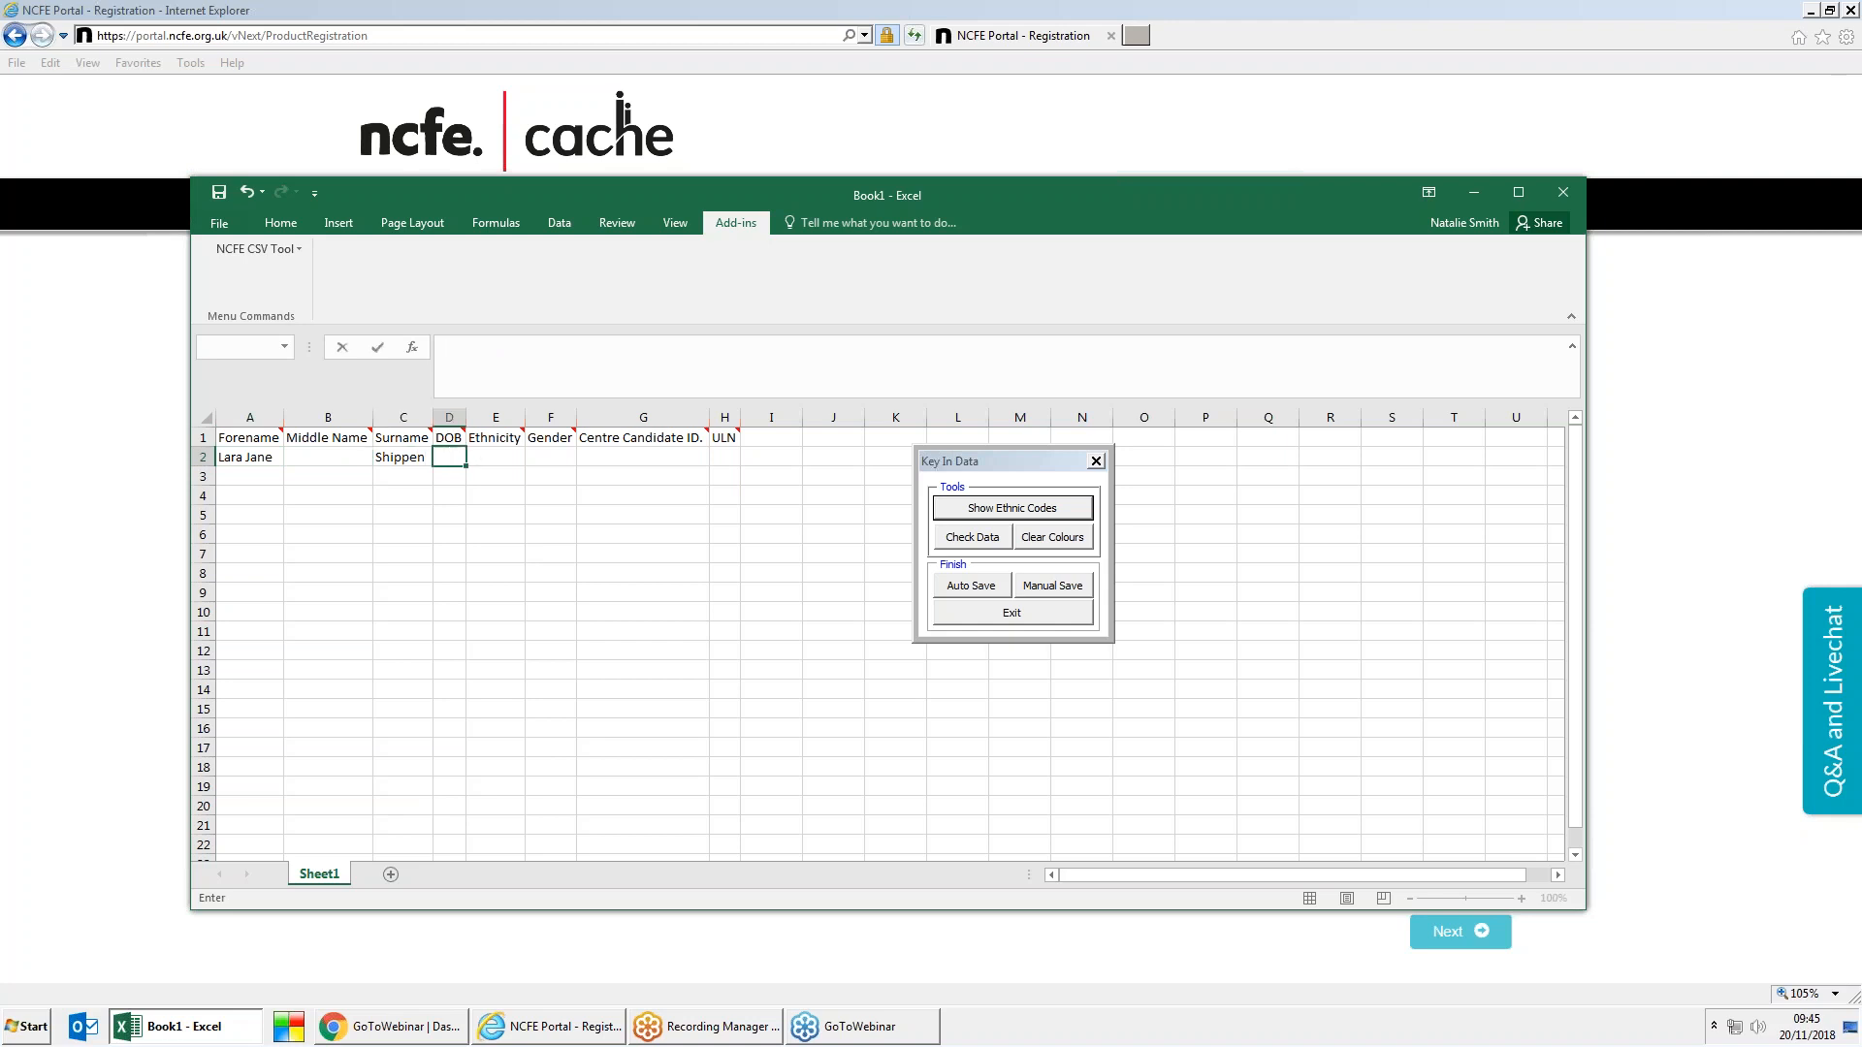
{"action": "type", "text": "19/06/1988"}
{"action": "key", "text": "Tab"}
{"action": "key", "text": "Tab"}
{"action": "key", "text": "Tab"}
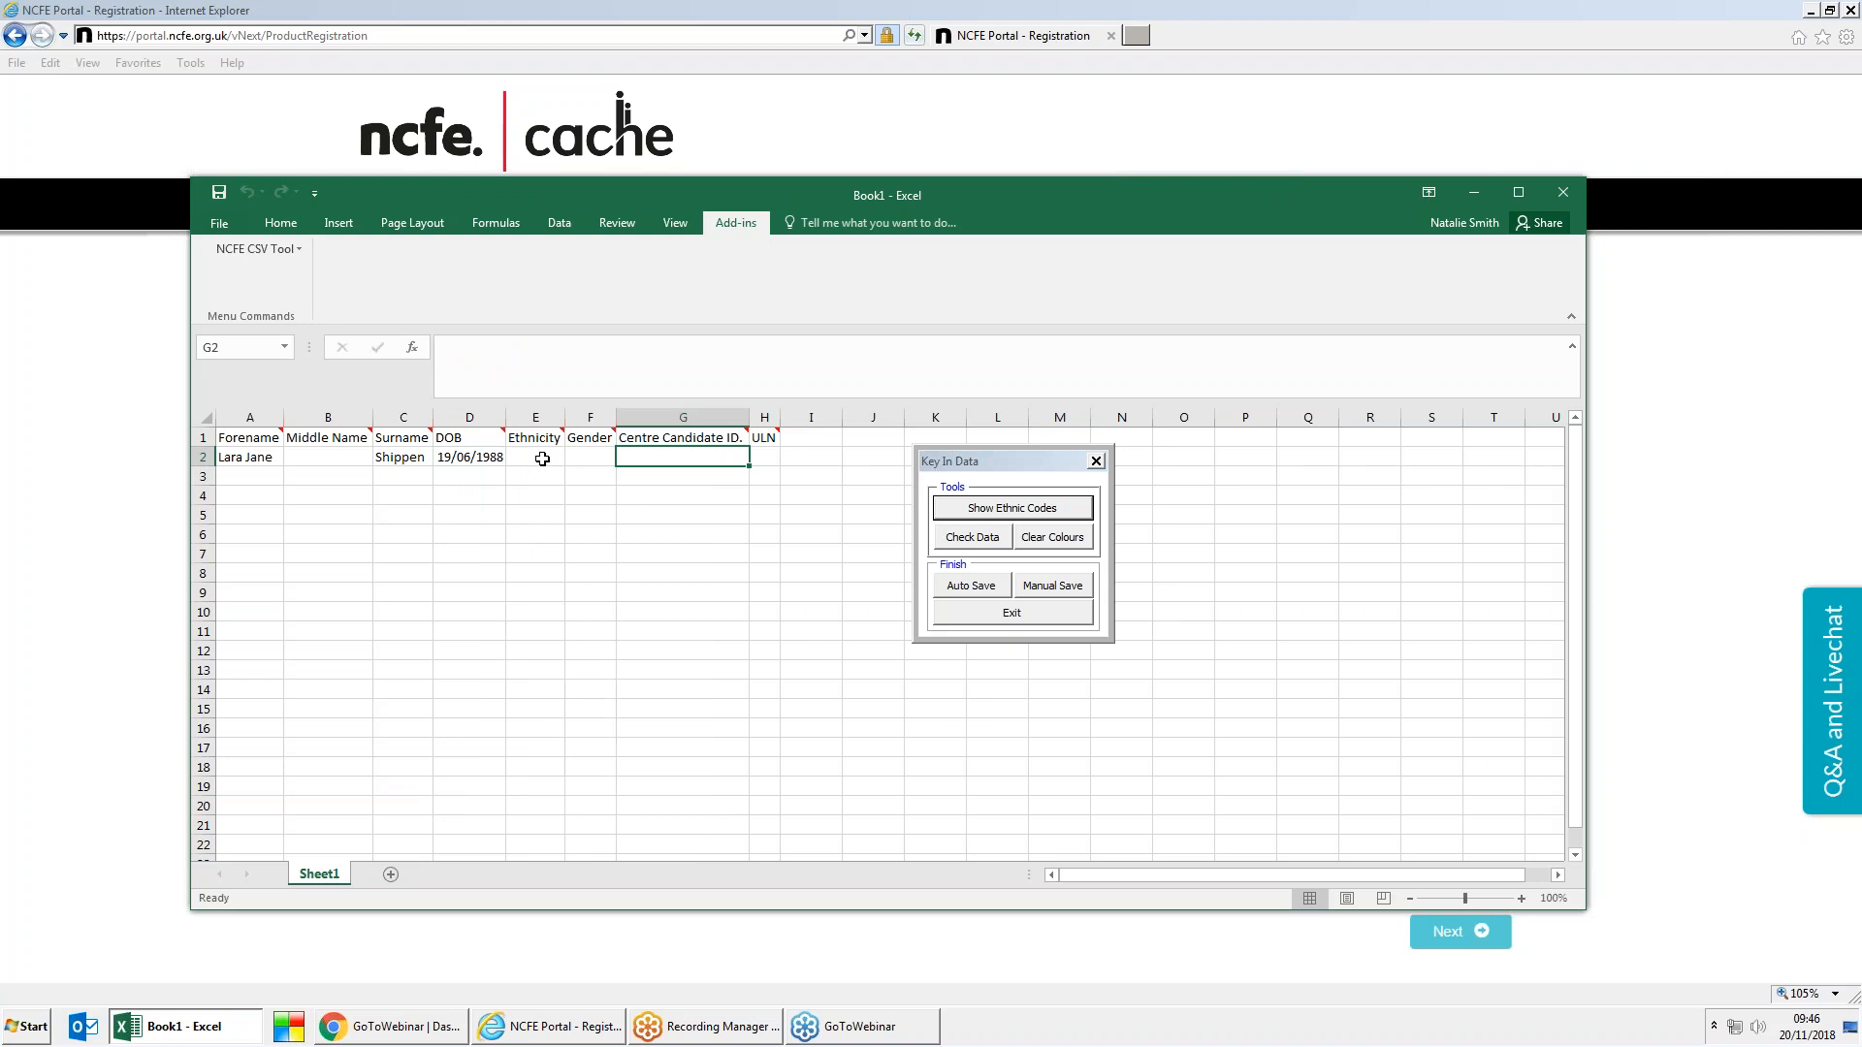
{"action": "left_click", "coordinate": [542, 459]}
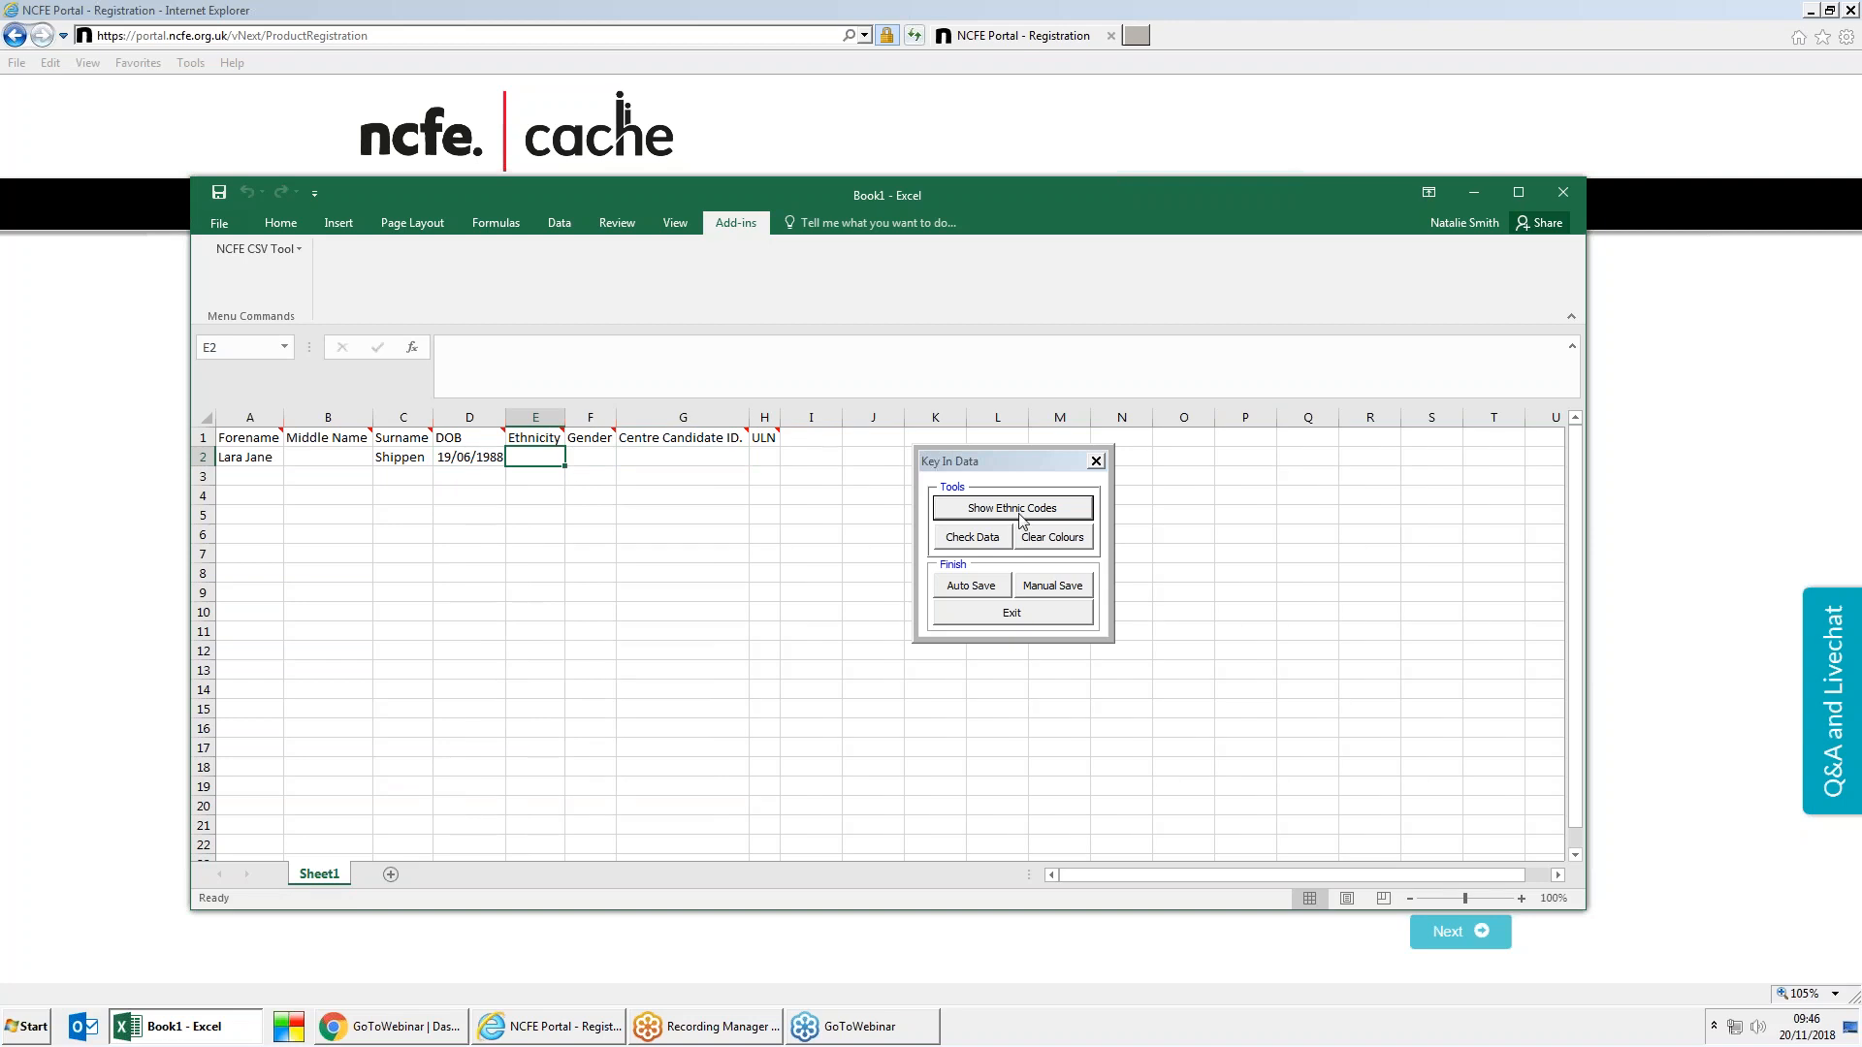
Step: Check the ethnic code list and enter code 31 in cell E2
{"action": "left_click_drag", "start_coordinate": [1015, 463], "coordinate": [1056, 453]}
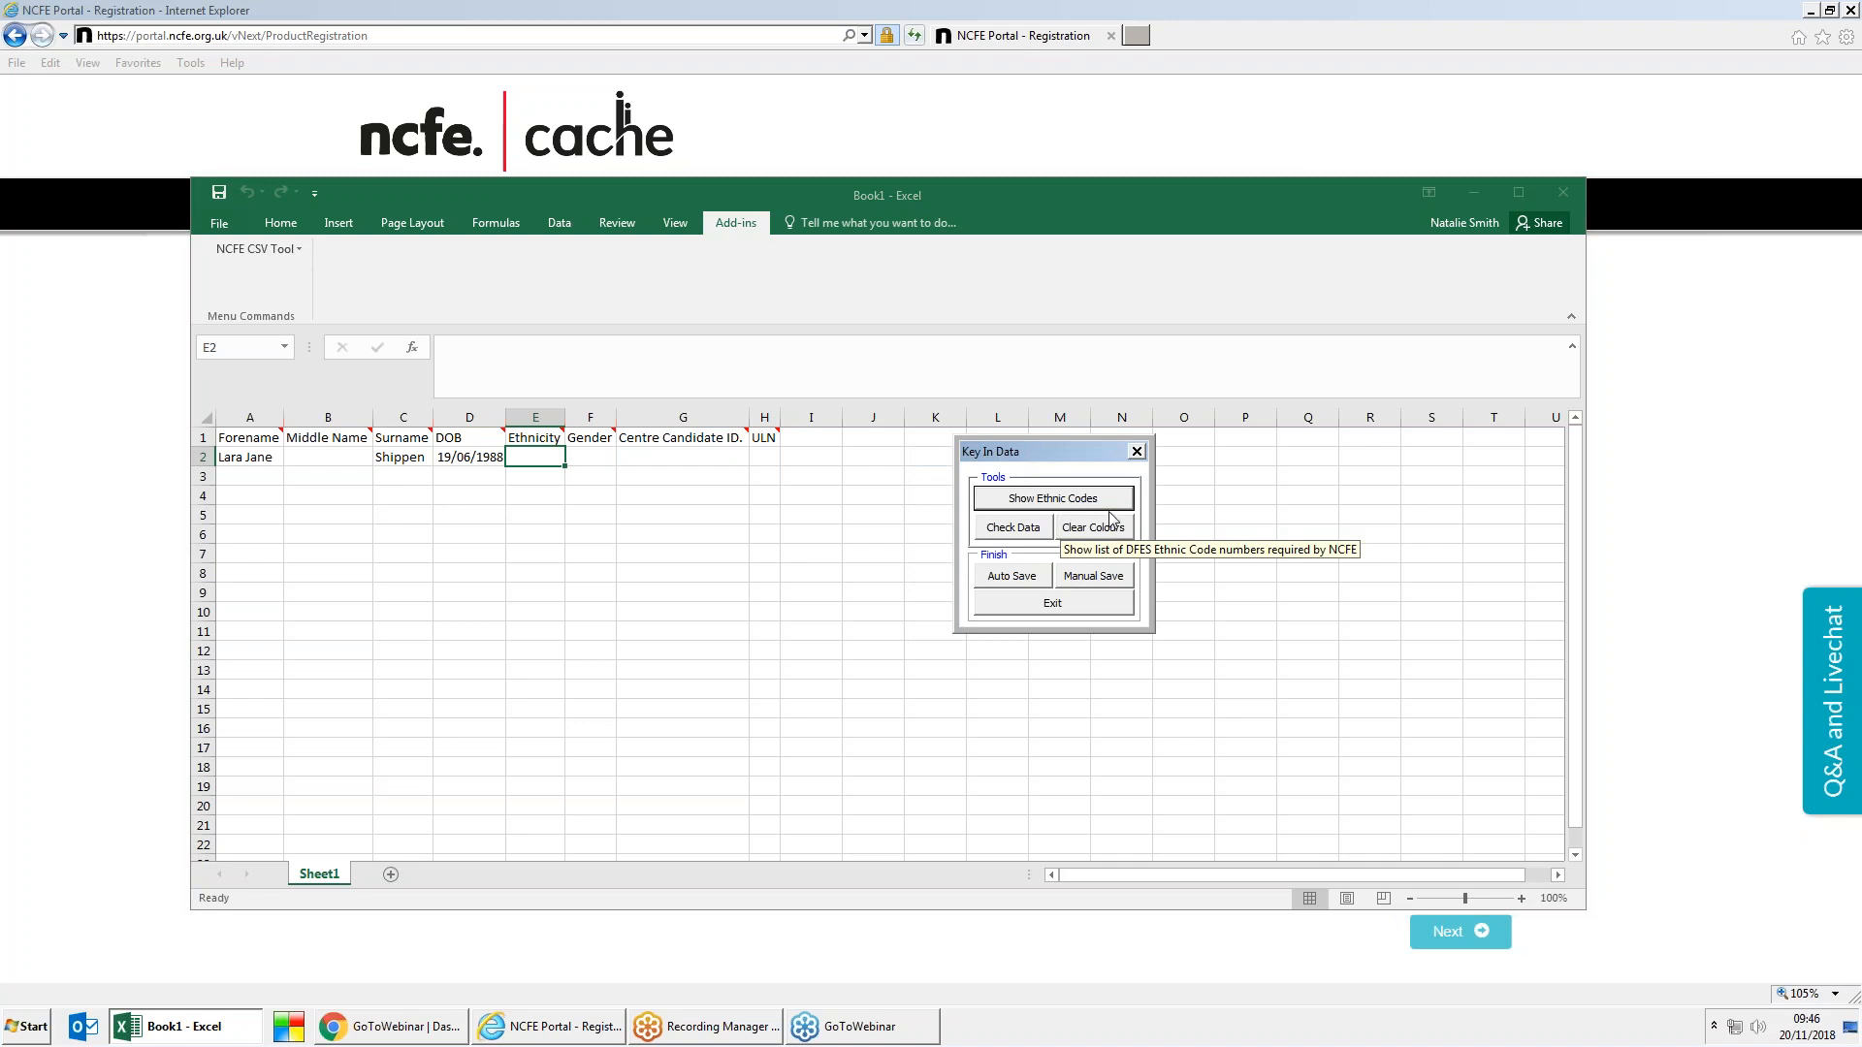
{"action": "left_click", "coordinate": [1104, 506]}
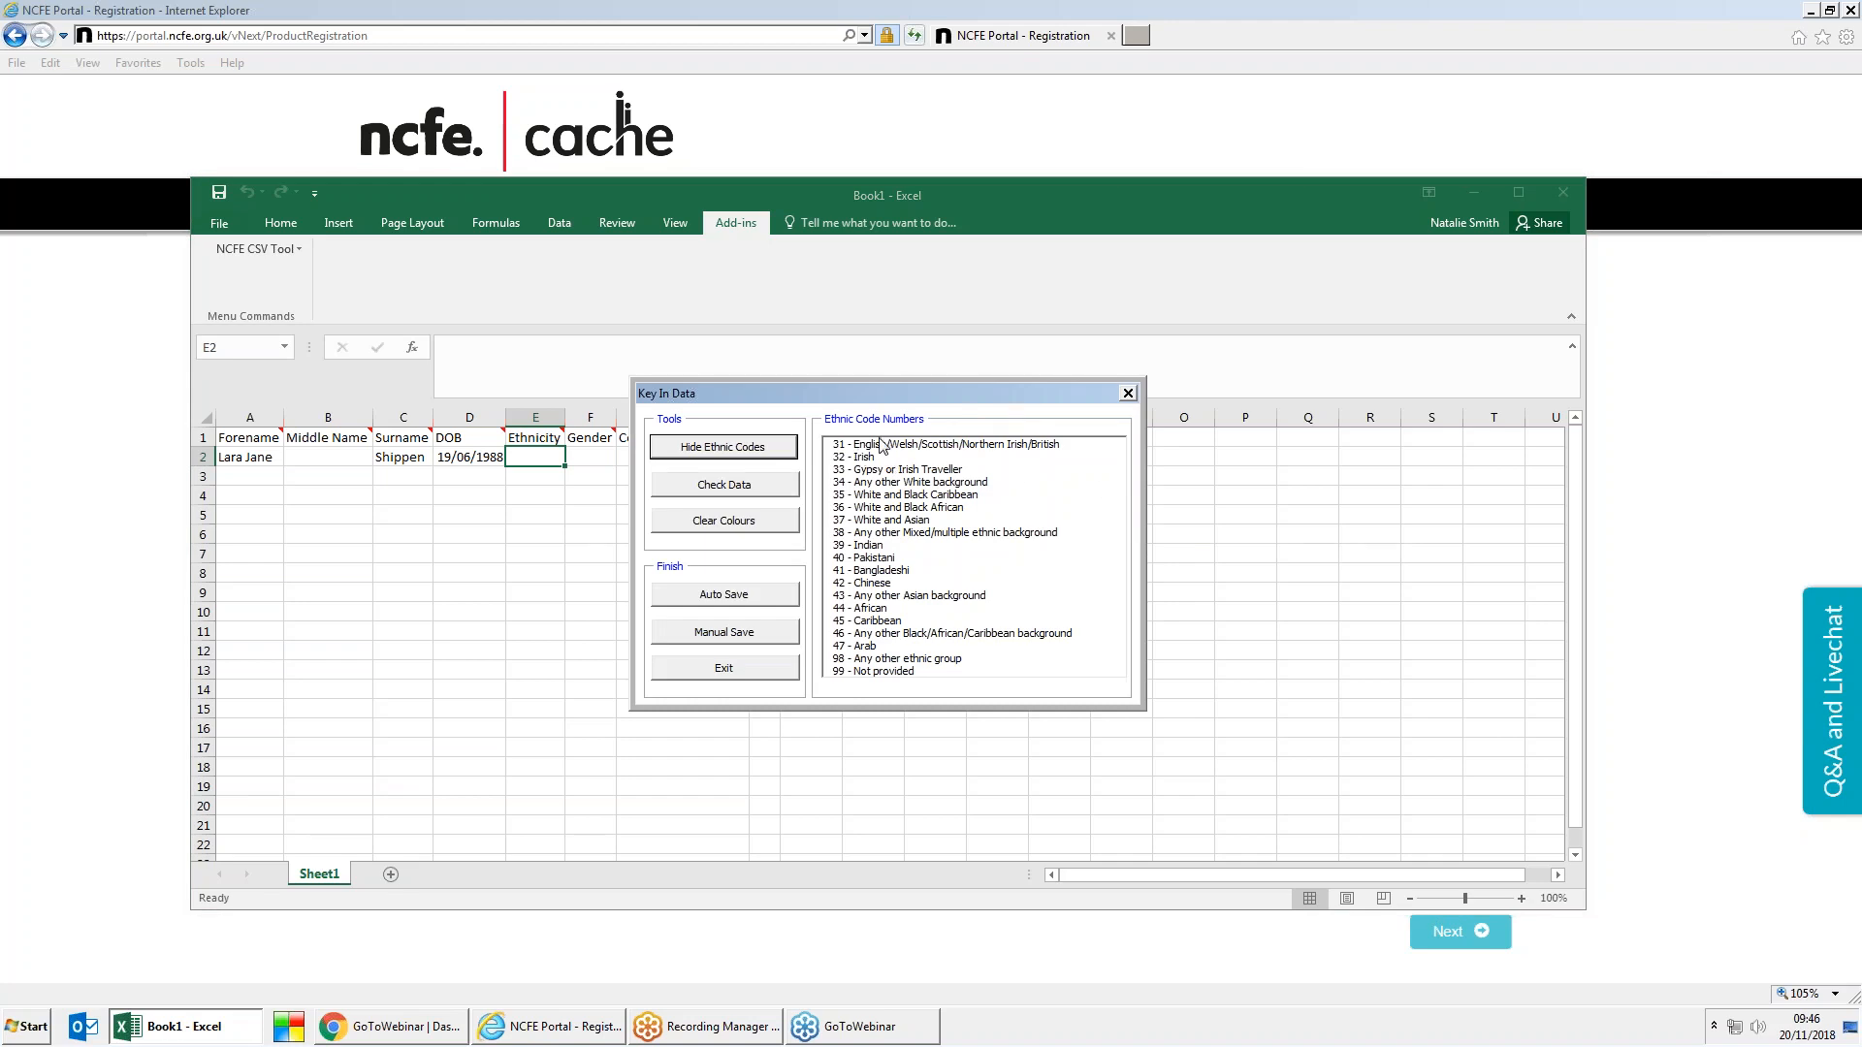
{"action": "left_click", "coordinate": [763, 455]}
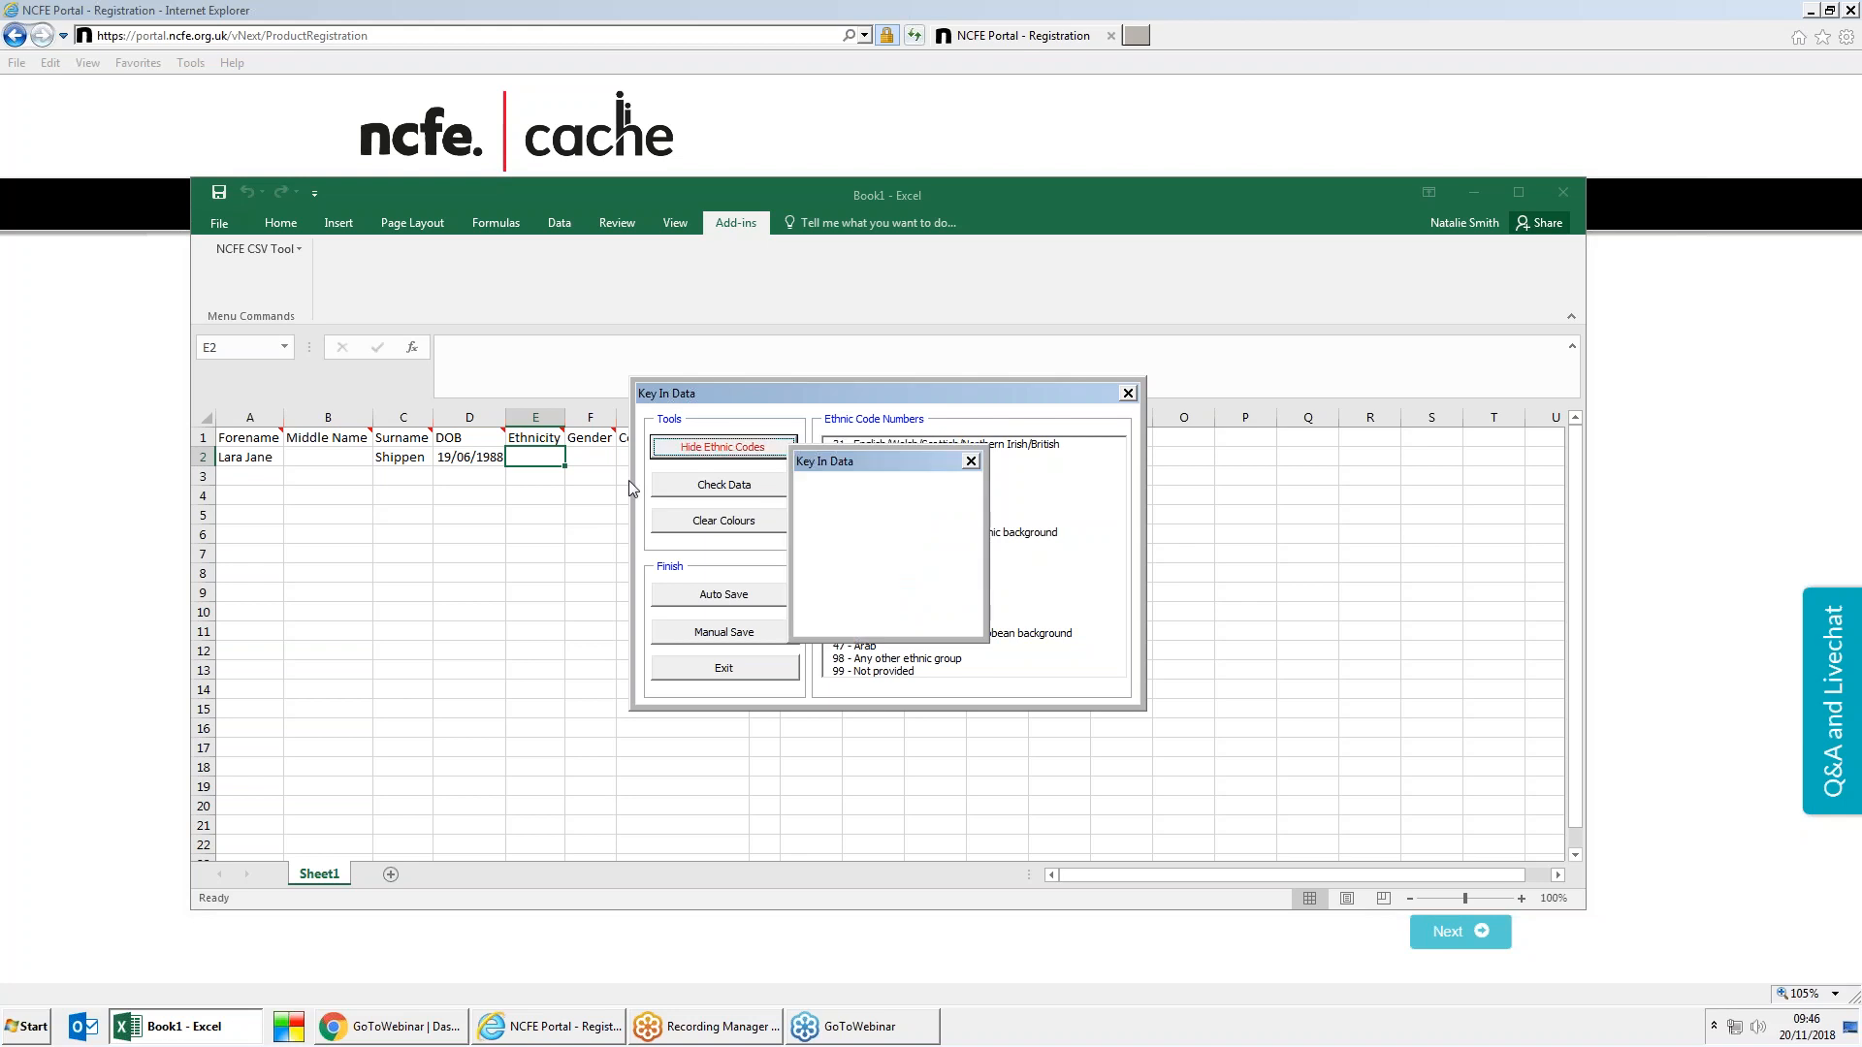
{"action": "left_click", "coordinate": [541, 455]}
{"action": "type", "text": "31"}
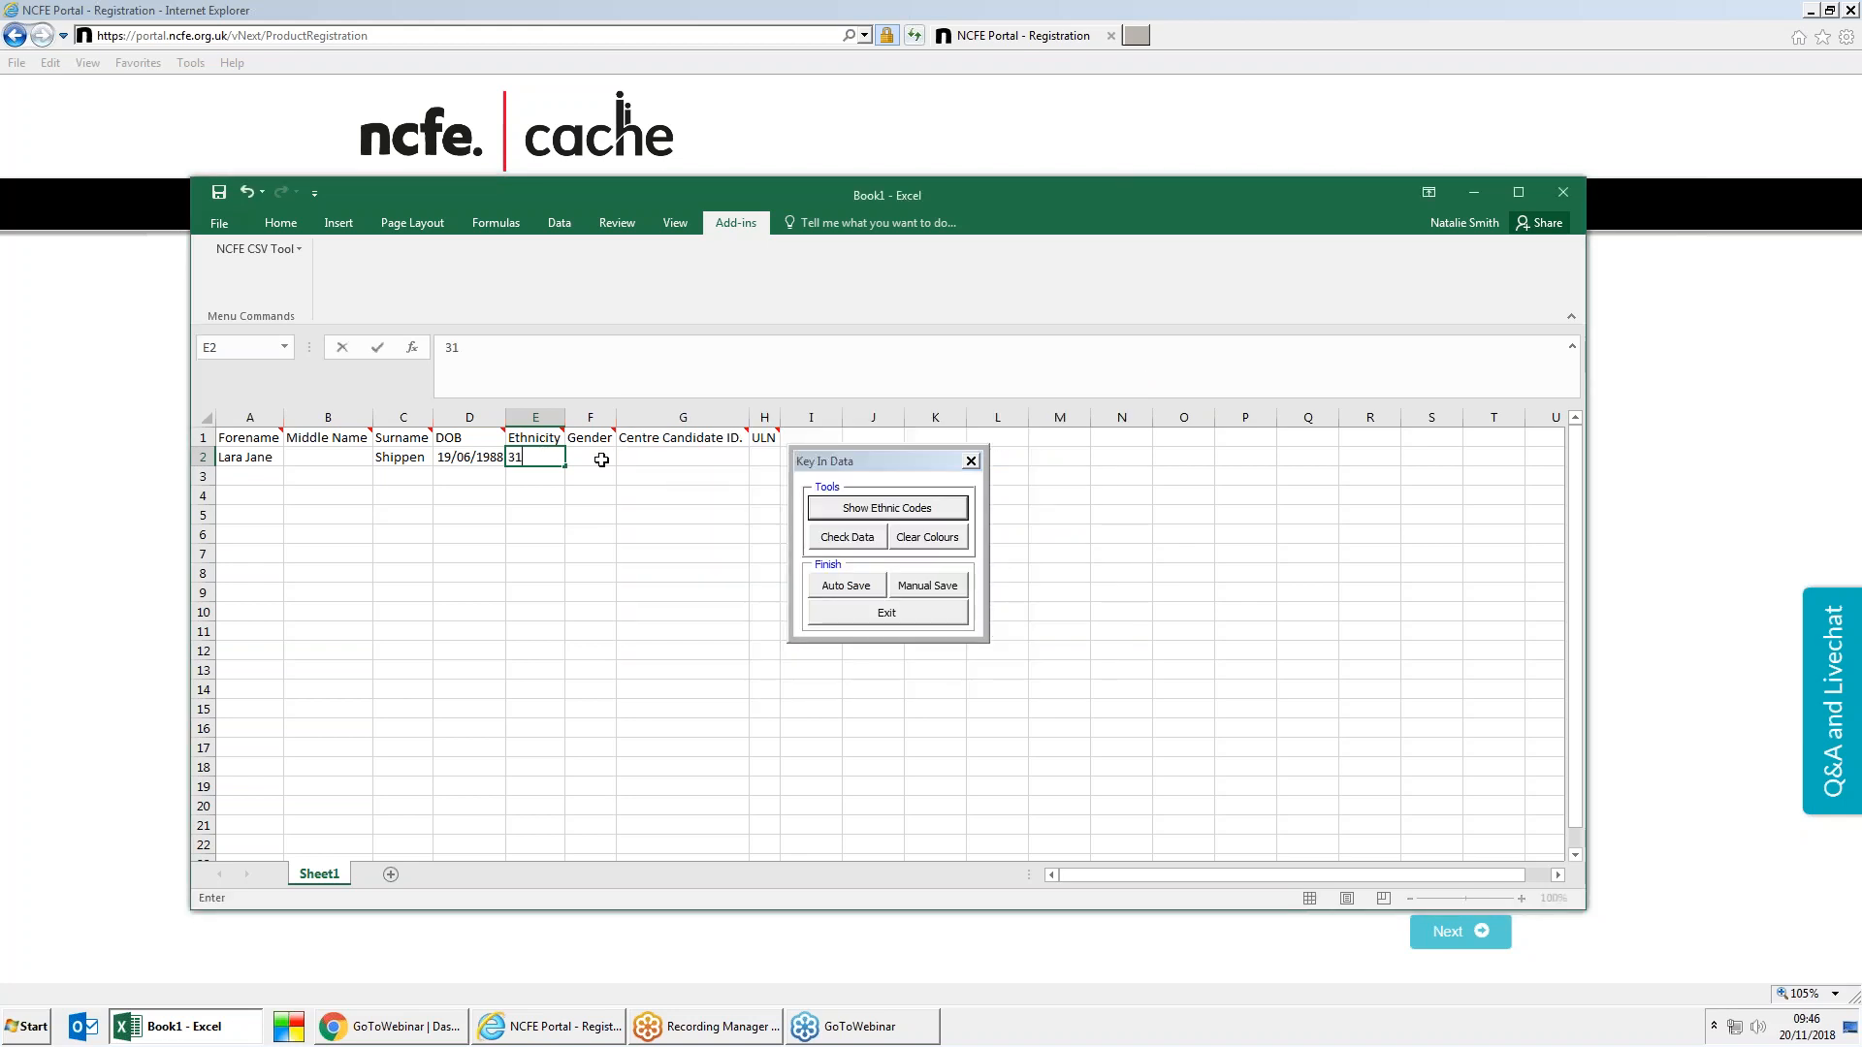
Step: Enter gender F for the first learner in F2
{"action": "left_click", "coordinate": [600, 456]}
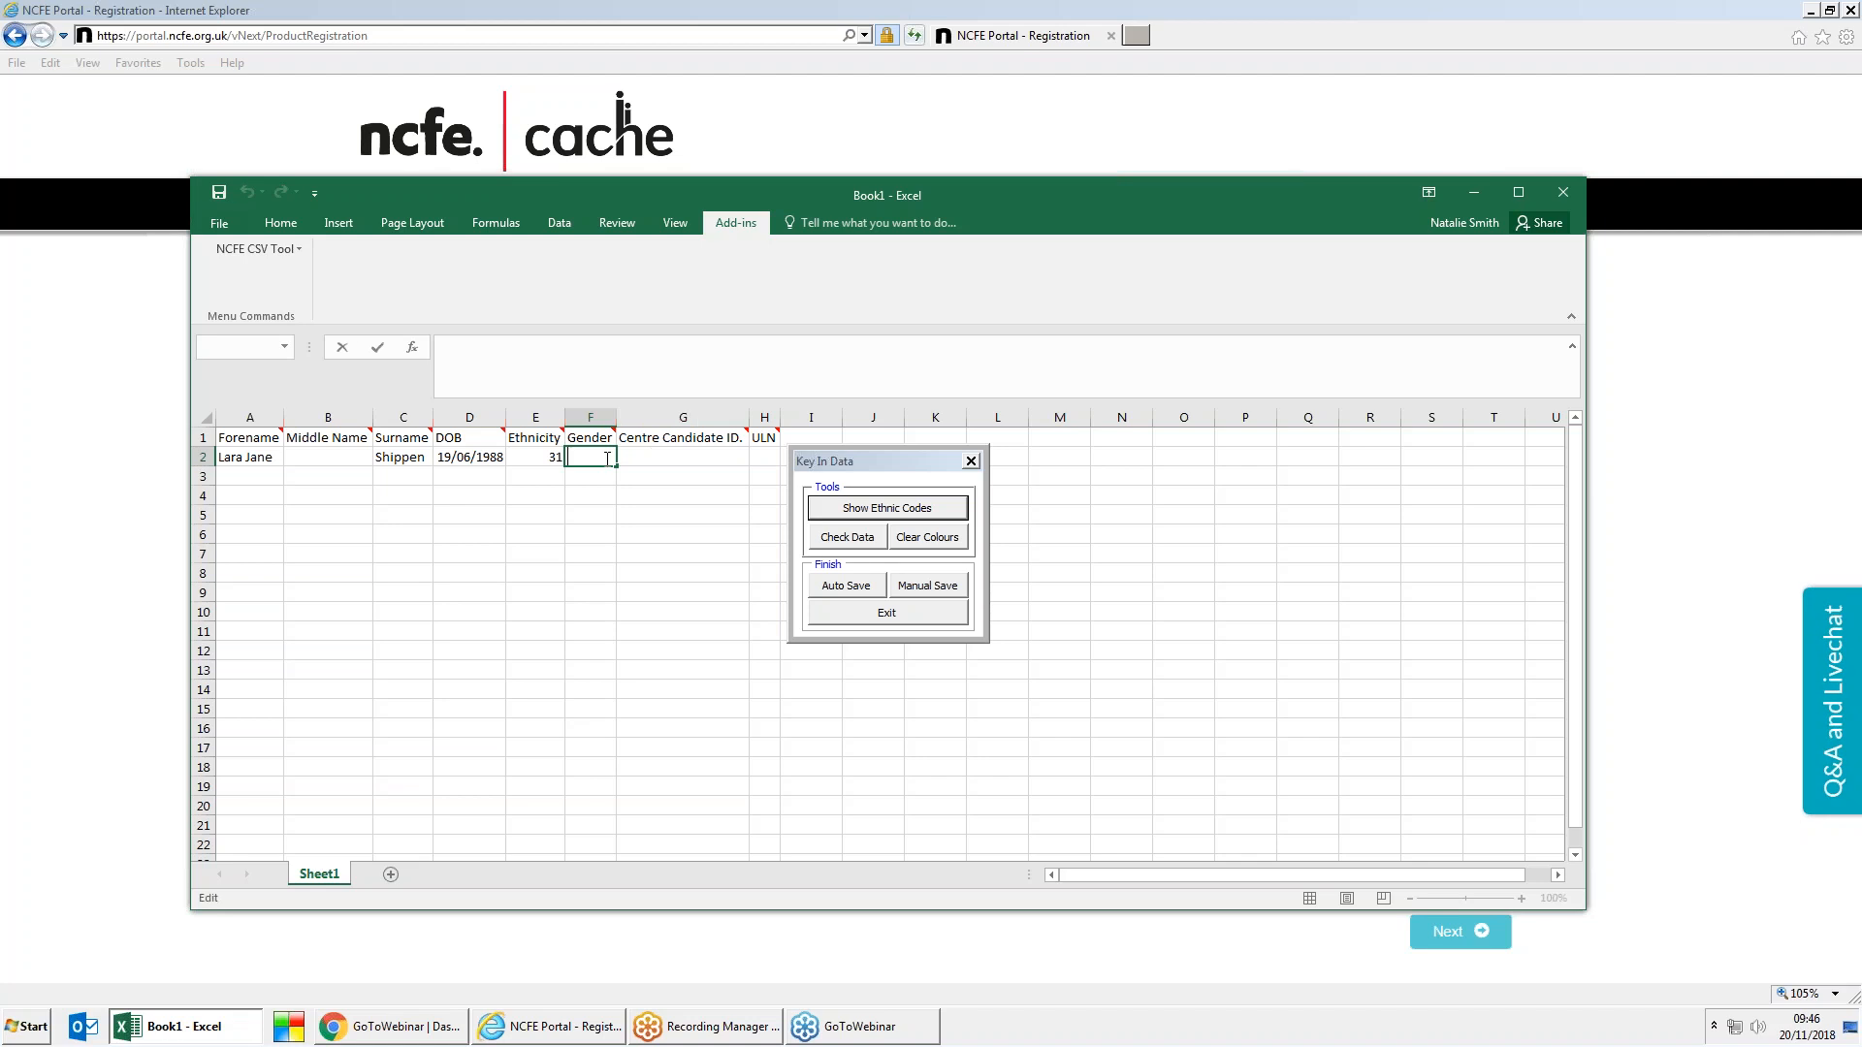
{"action": "type", "text": "F"}
{"action": "left_click", "coordinate": [251, 476]}
Step: Fill row 3 with the second learner's name, DOB 06/06/1980, ethnicity 31, gender F
{"action": "double_click", "coordinate": [251, 476]}
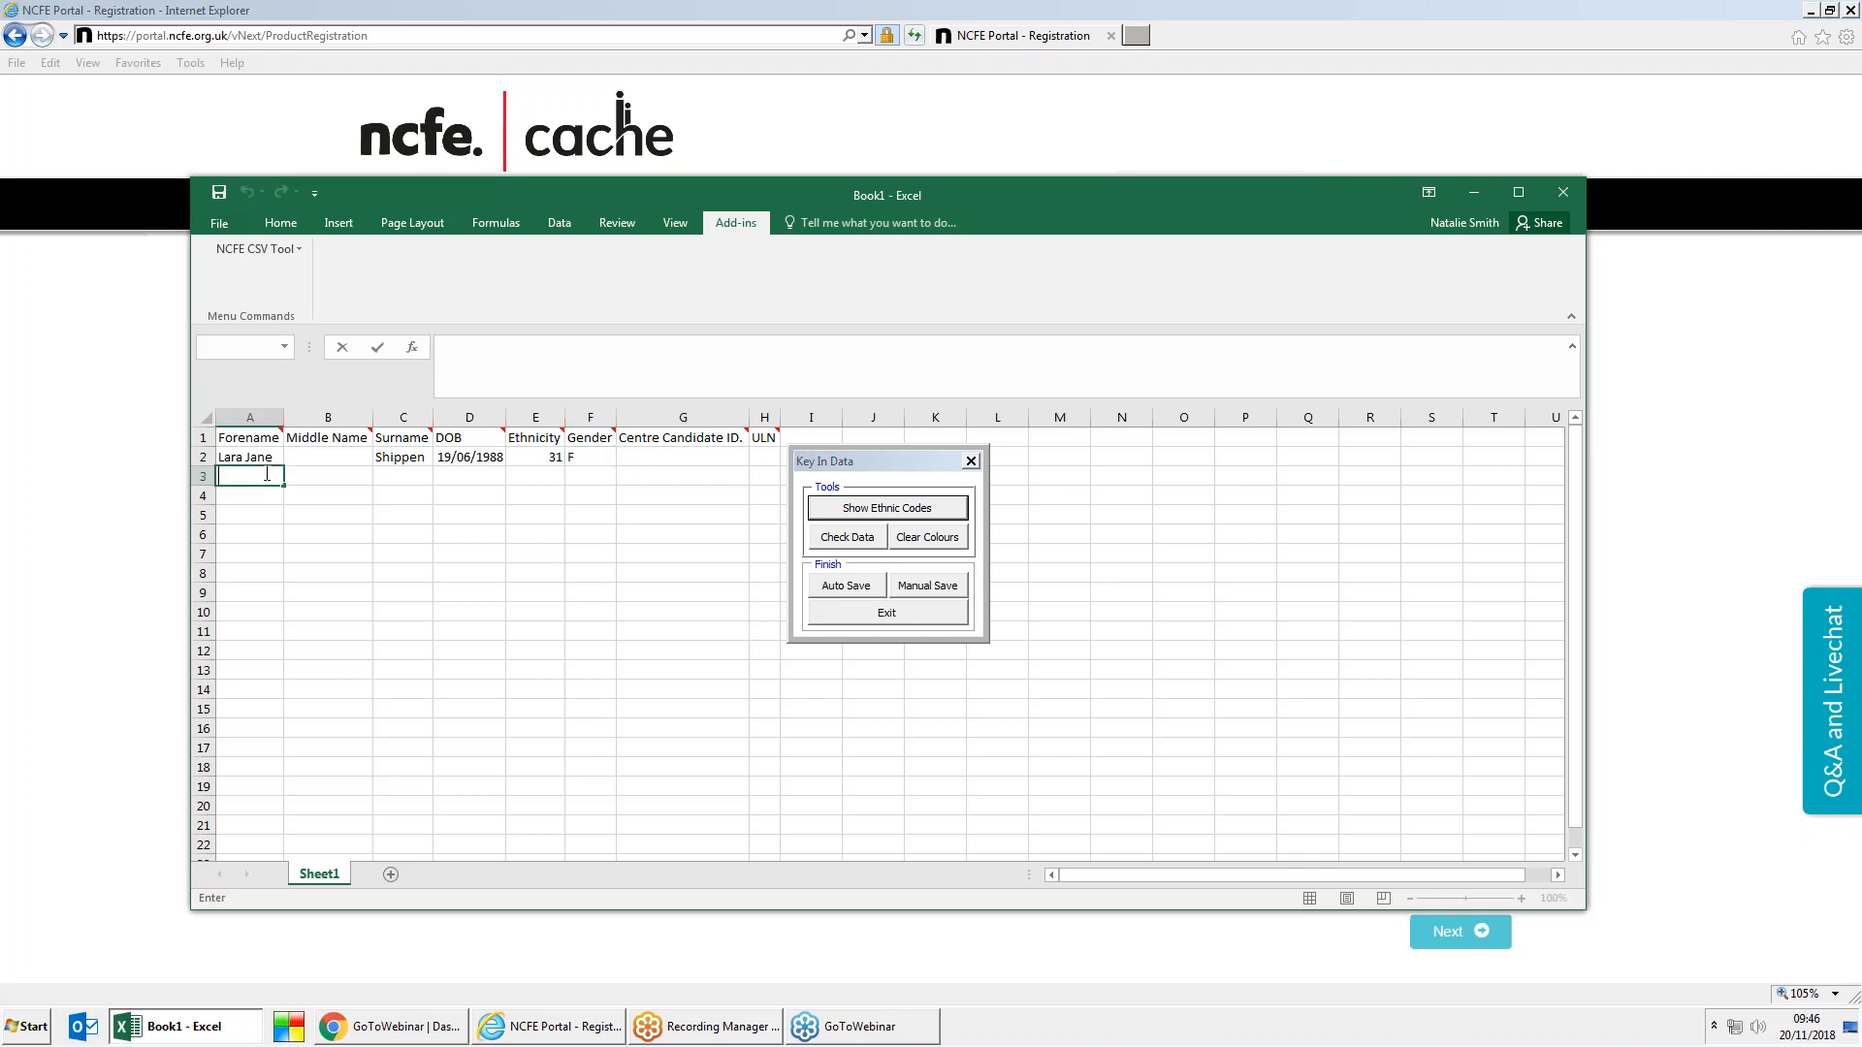
{"action": "left_click", "coordinate": [399, 476]}
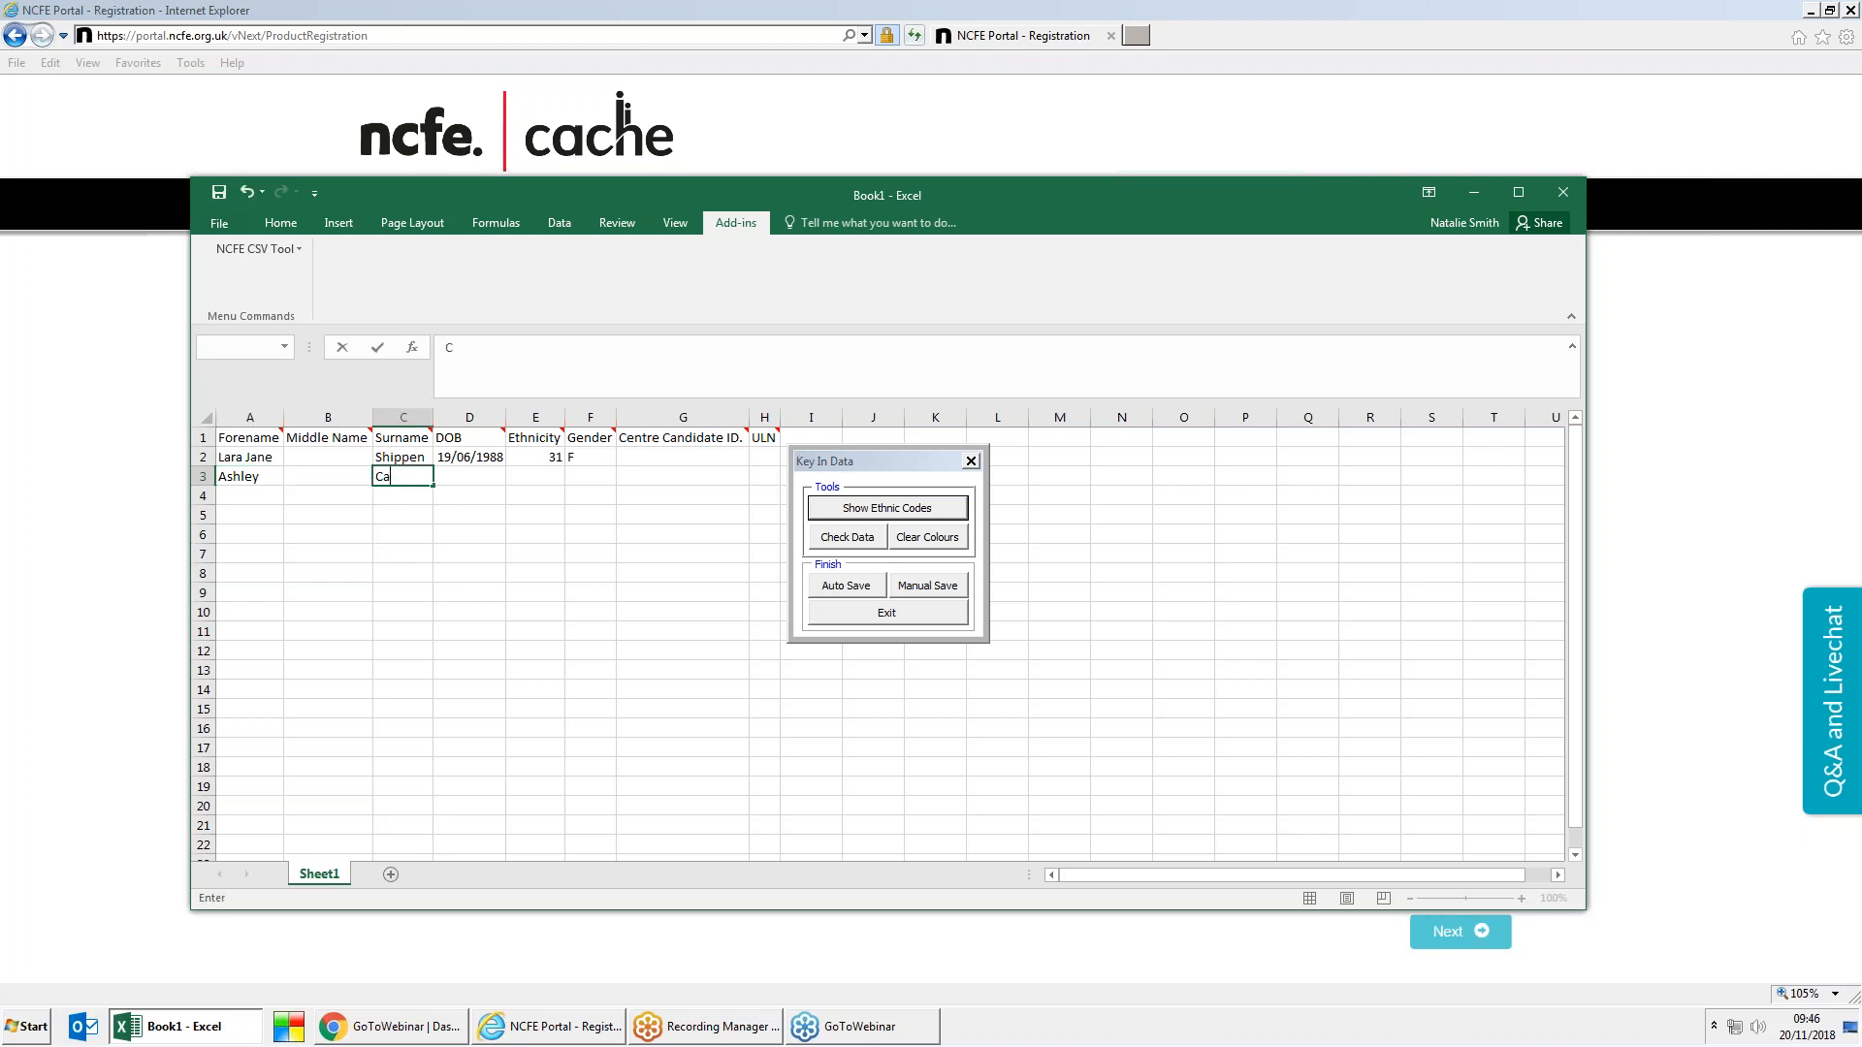
{"action": "left_click", "coordinate": [439, 476]}
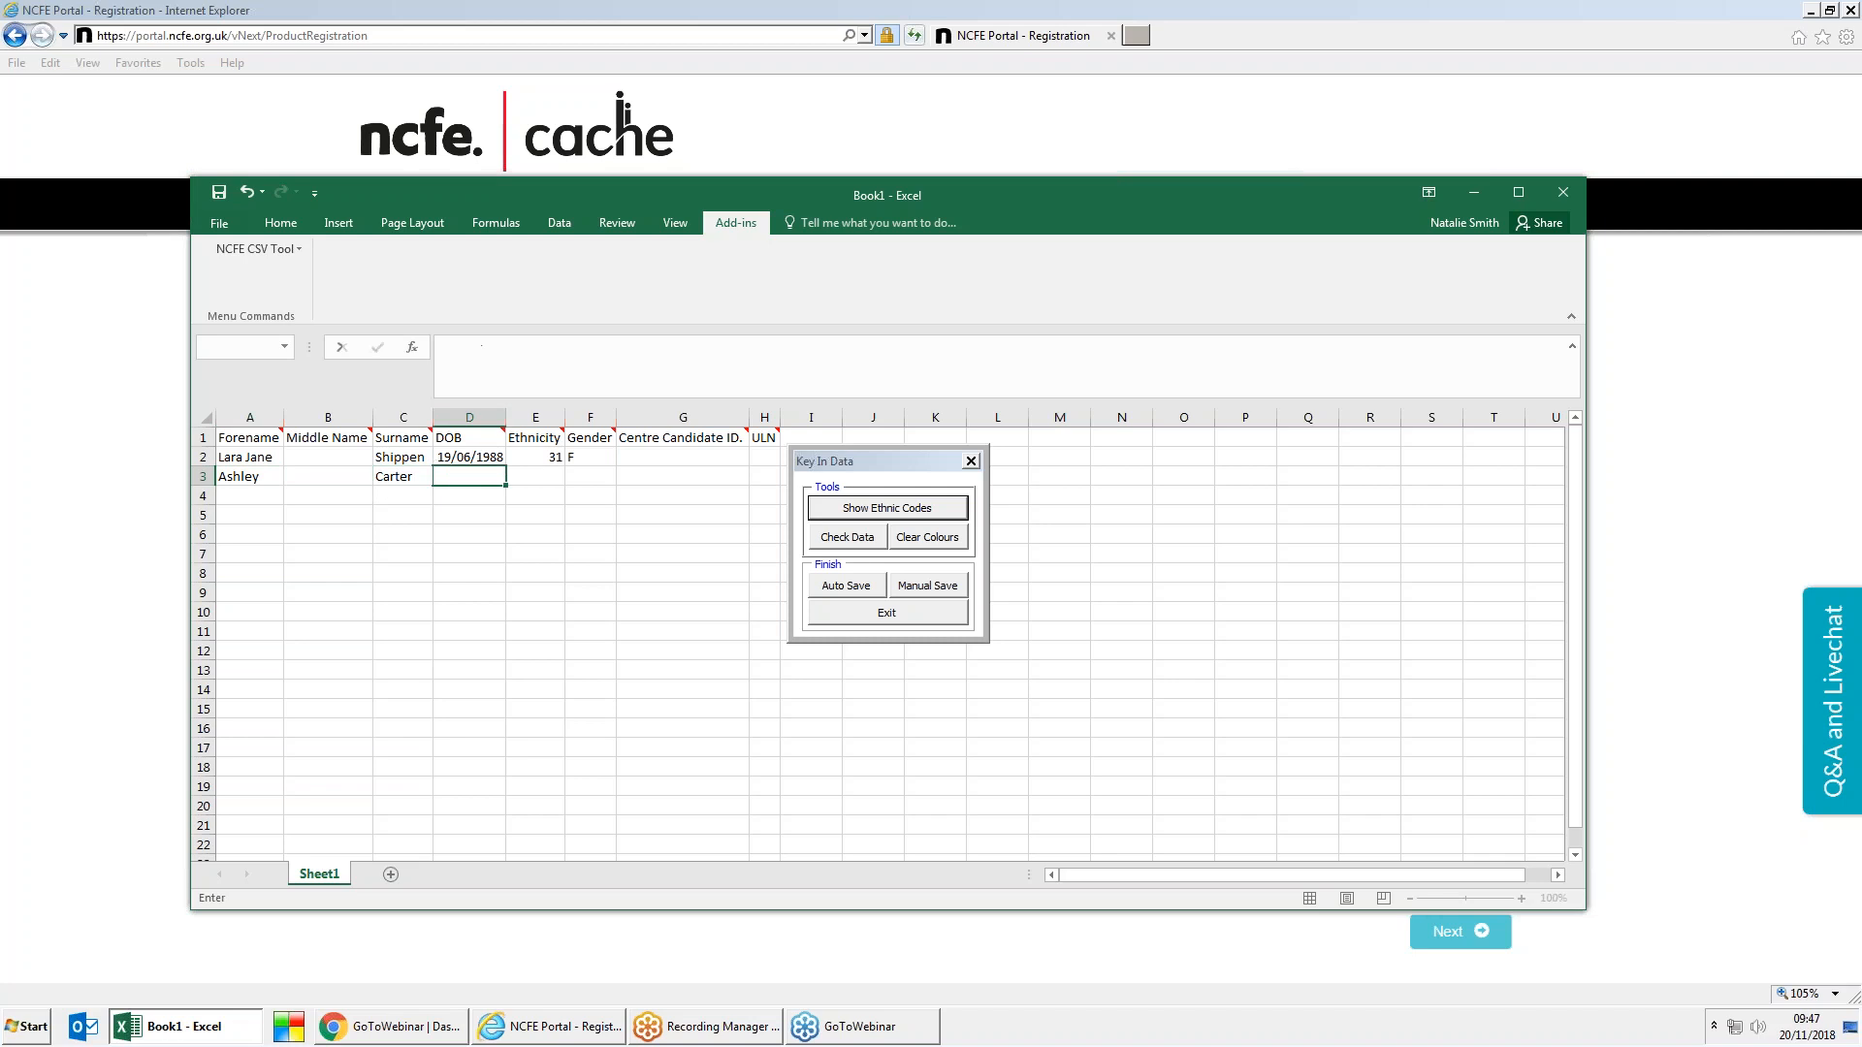
{"action": "type", "text": "06/06/1980"}
{"action": "left_click", "coordinate": [538, 477]}
{"action": "type", "text": "31"}
{"action": "left_click", "coordinate": [607, 475]}
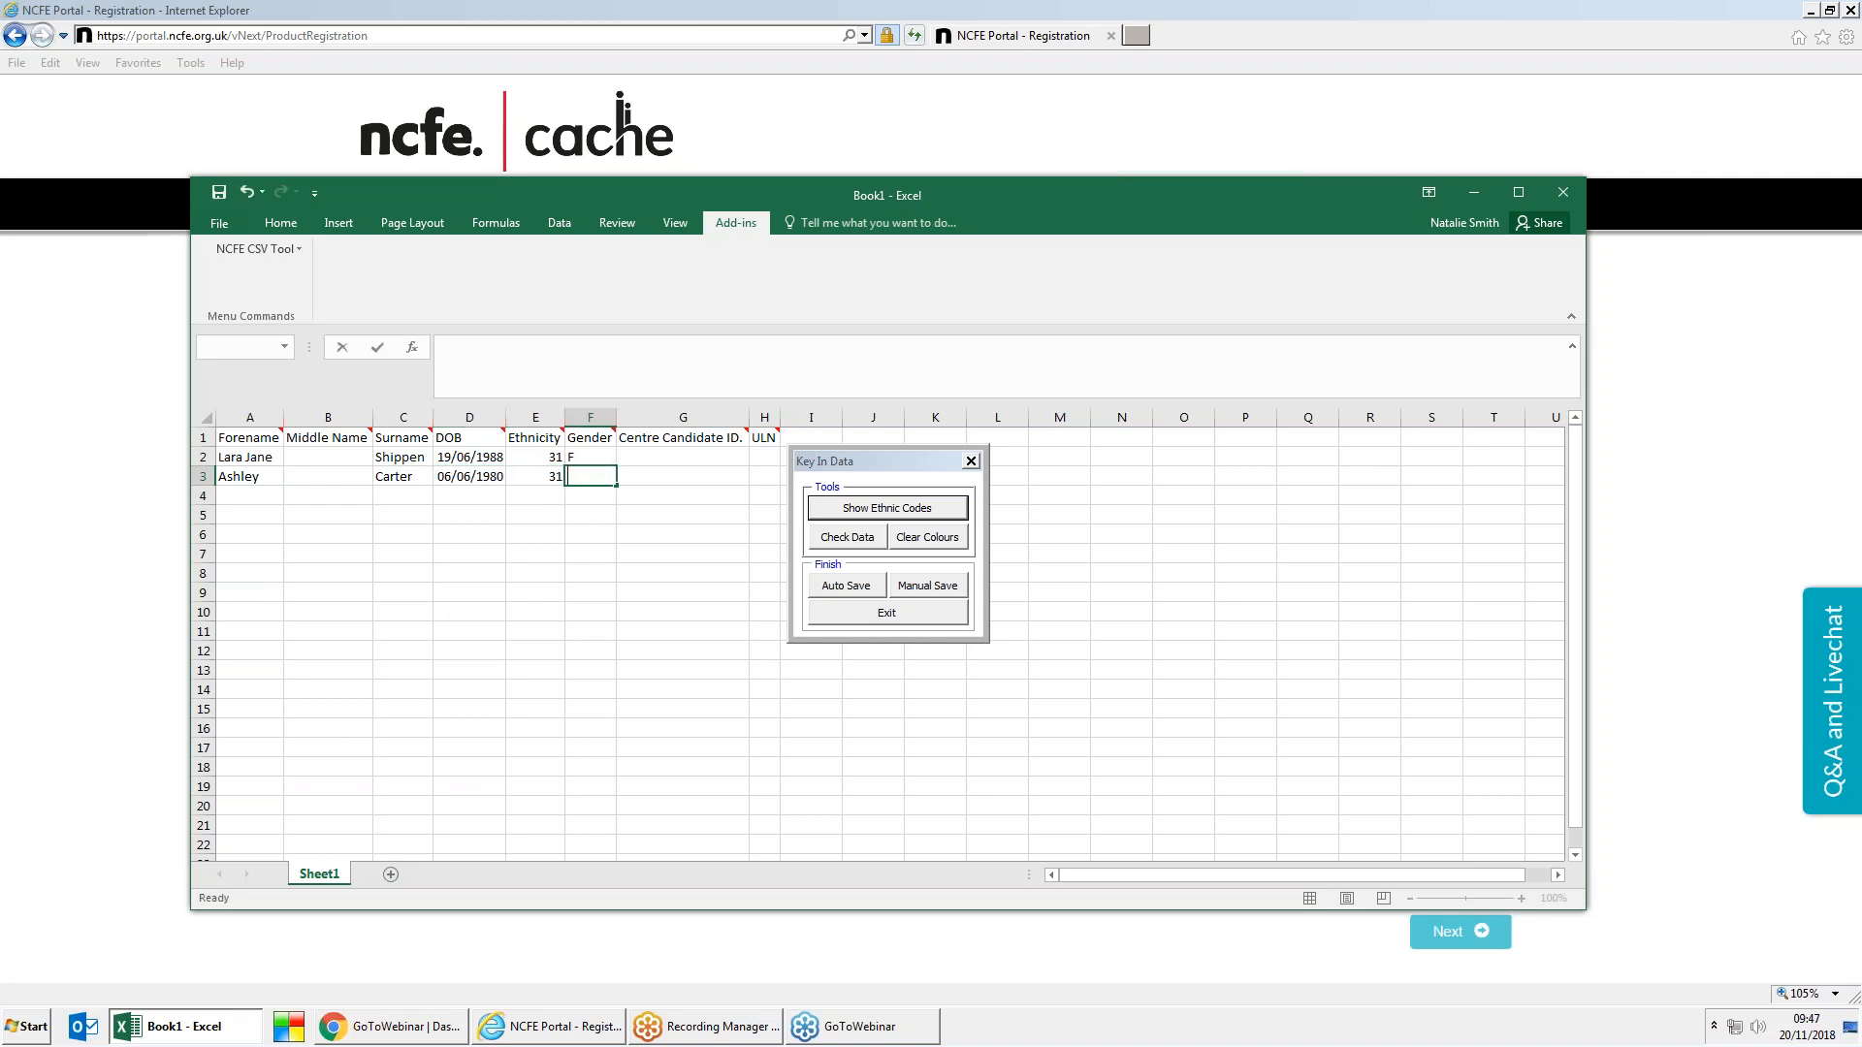
{"action": "type", "text": "F"}
{"action": "mouse_move", "coordinate": [671, 445]}
Step: Start Save As to the Desktop with file type CSV (Comma delimited)
{"action": "left_click", "coordinate": [231, 234]}
{"action": "left_click", "coordinate": [228, 231]}
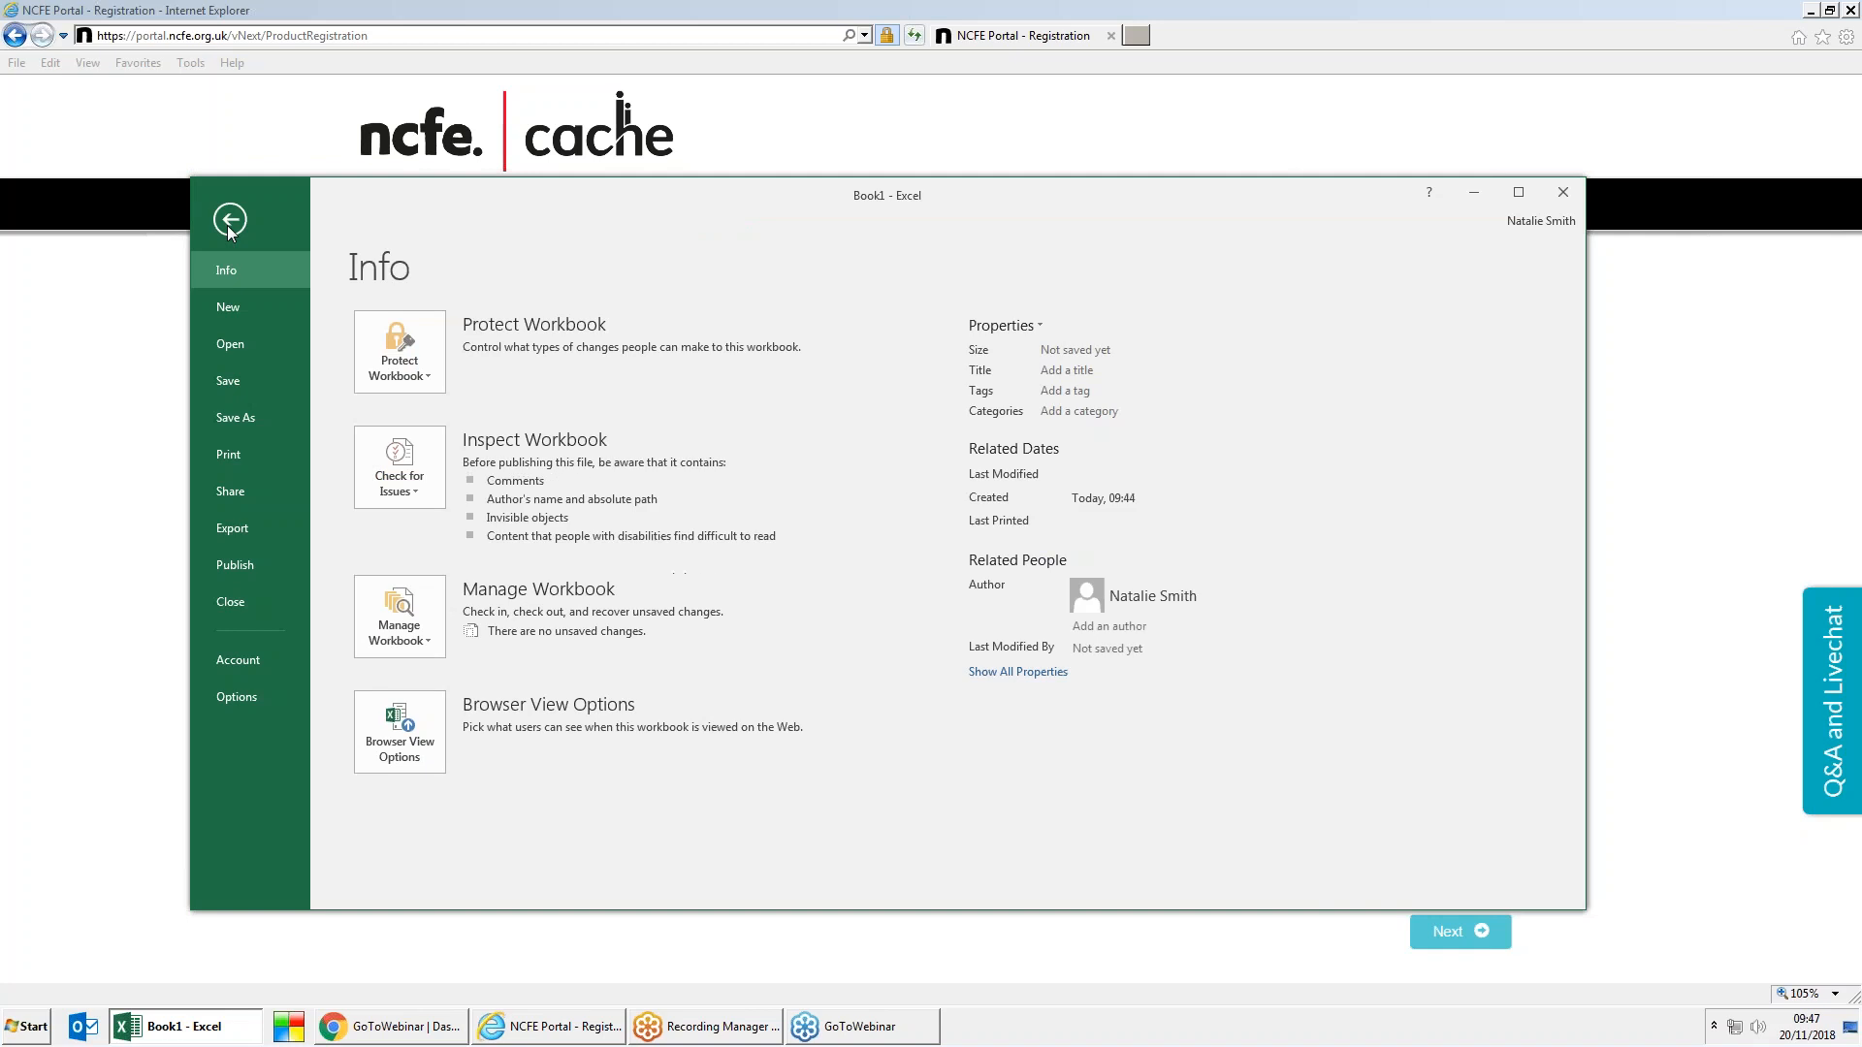
{"action": "left_click", "coordinate": [276, 419]}
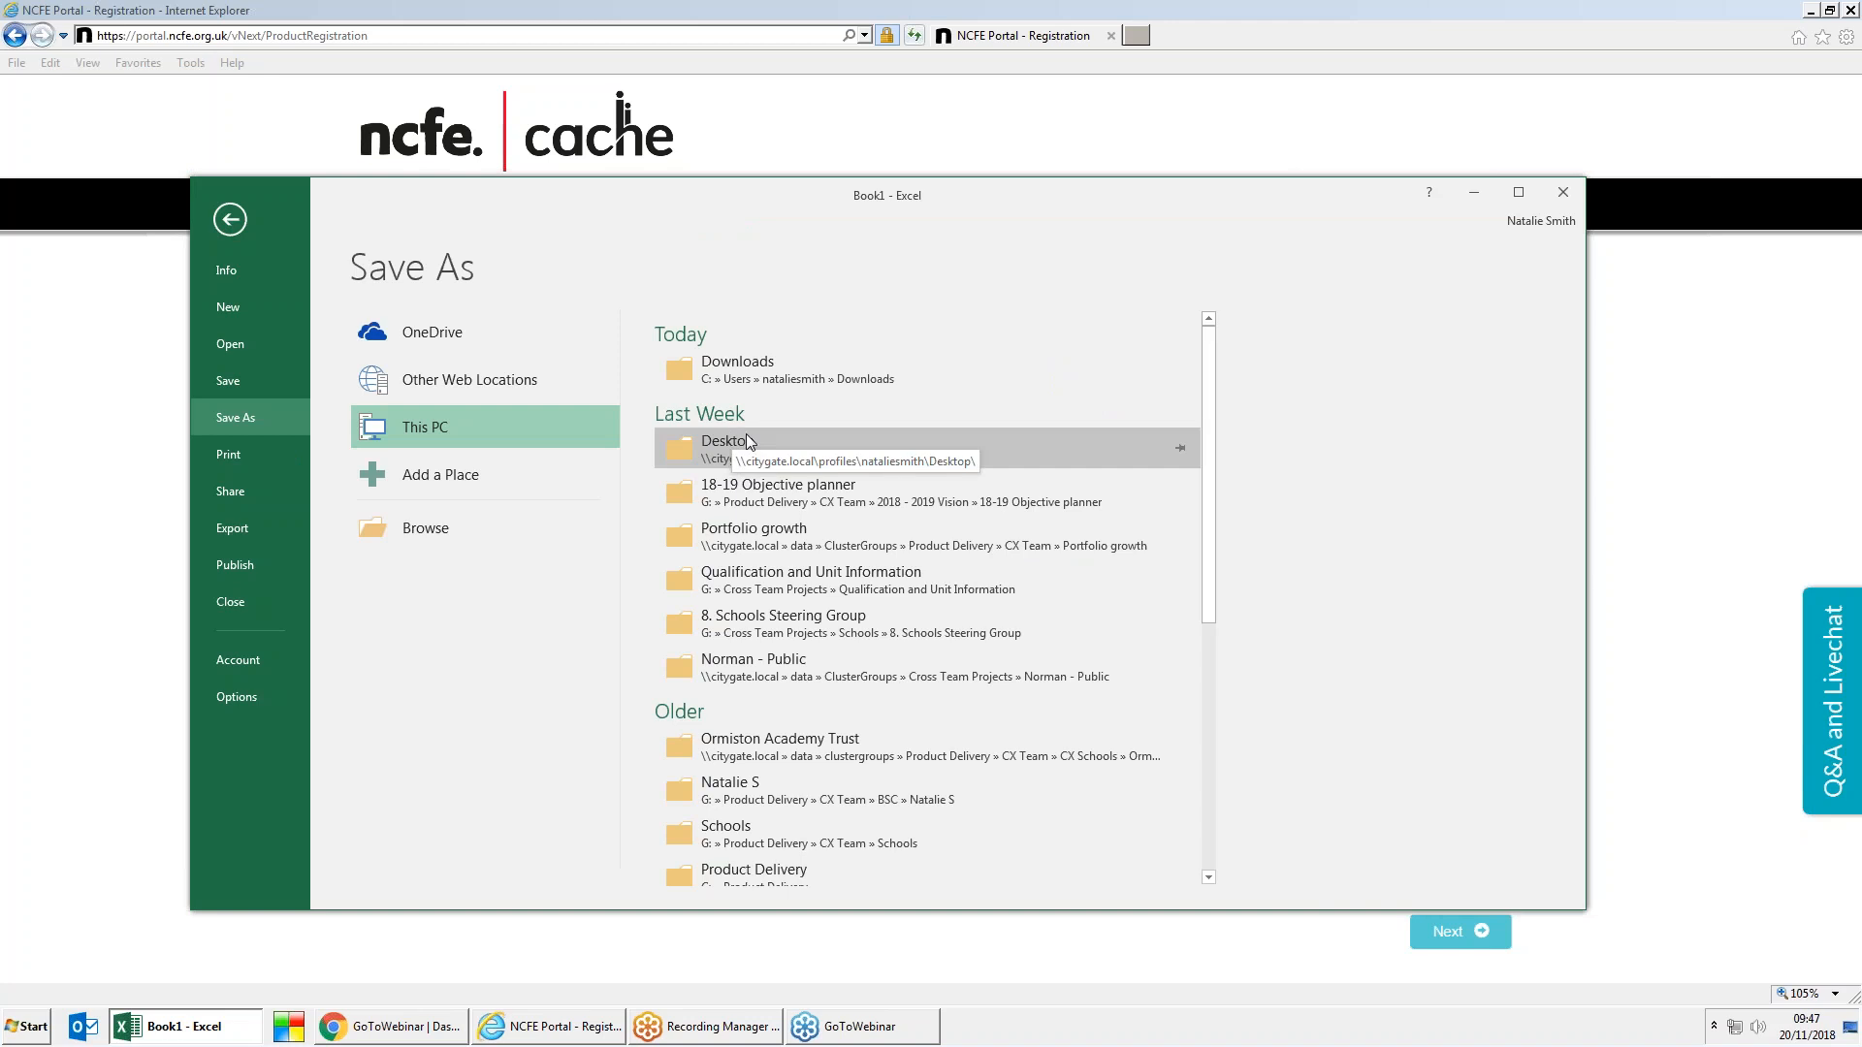
{"action": "left_click", "coordinate": [1018, 456]}
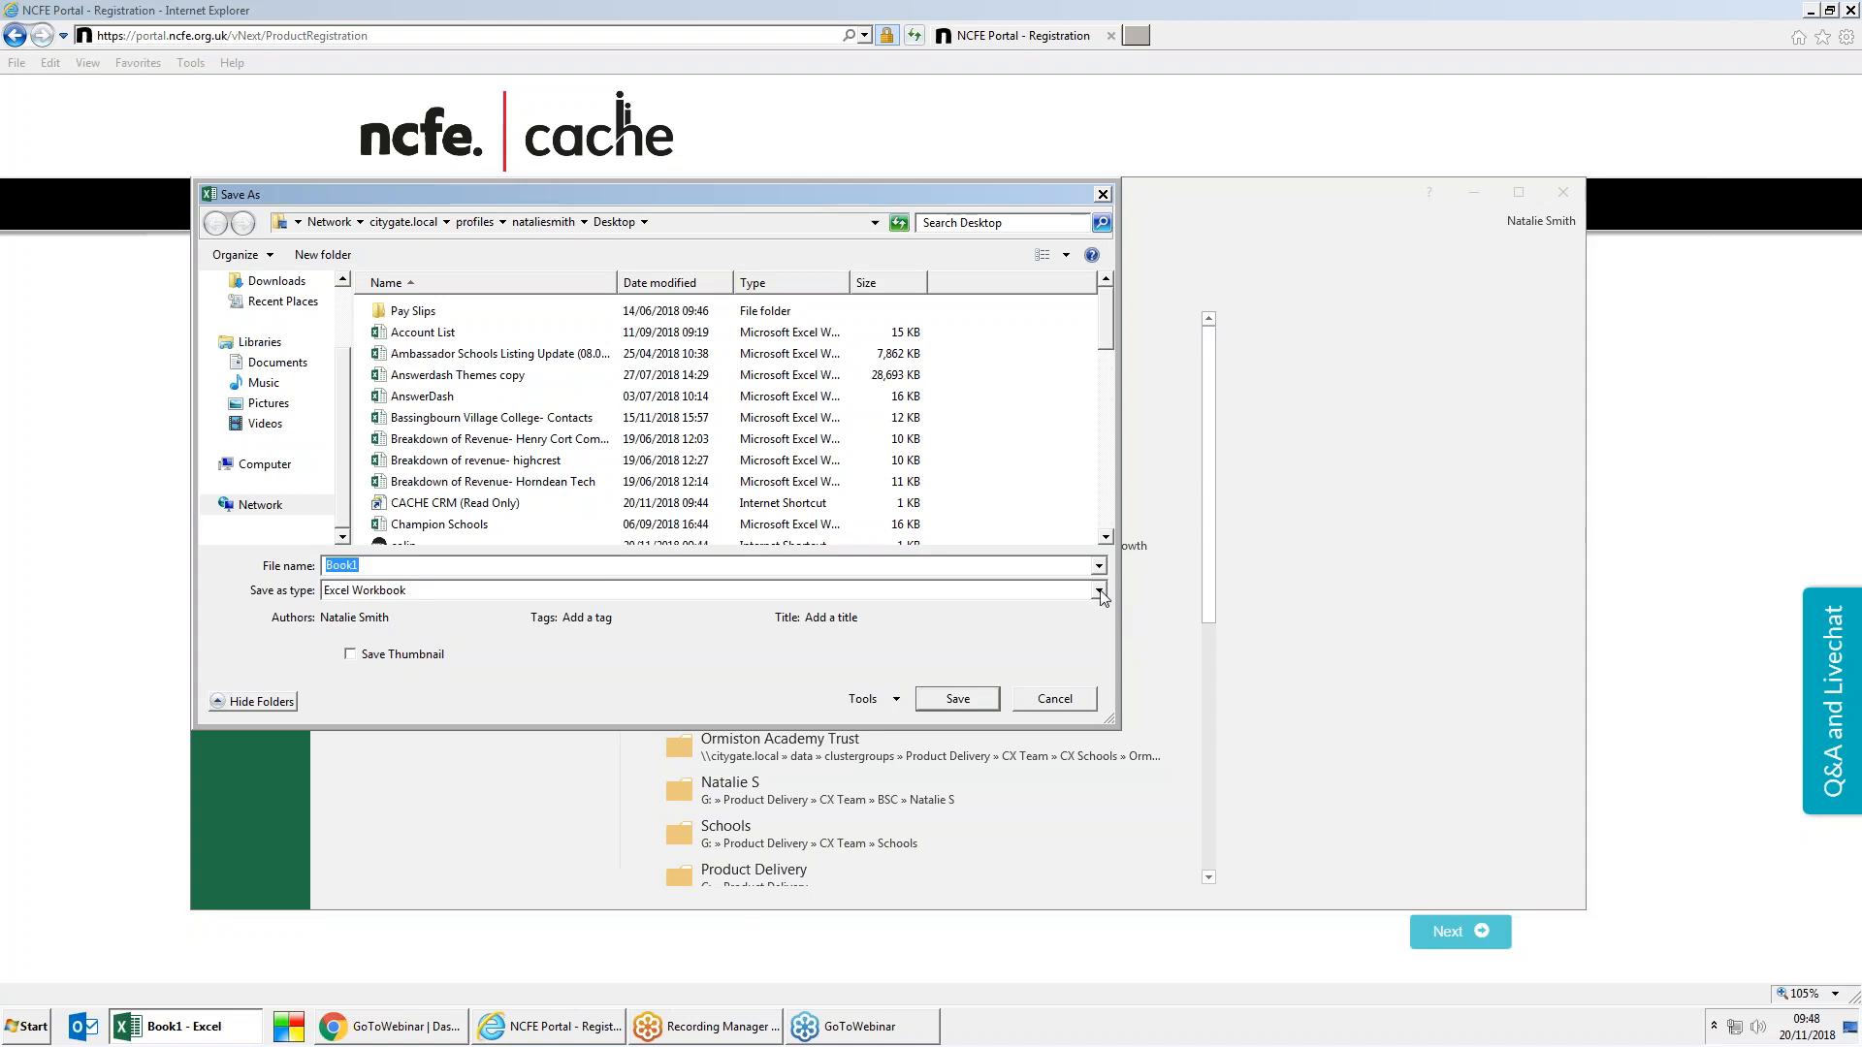
{"action": "left_click", "coordinate": [1100, 590]}
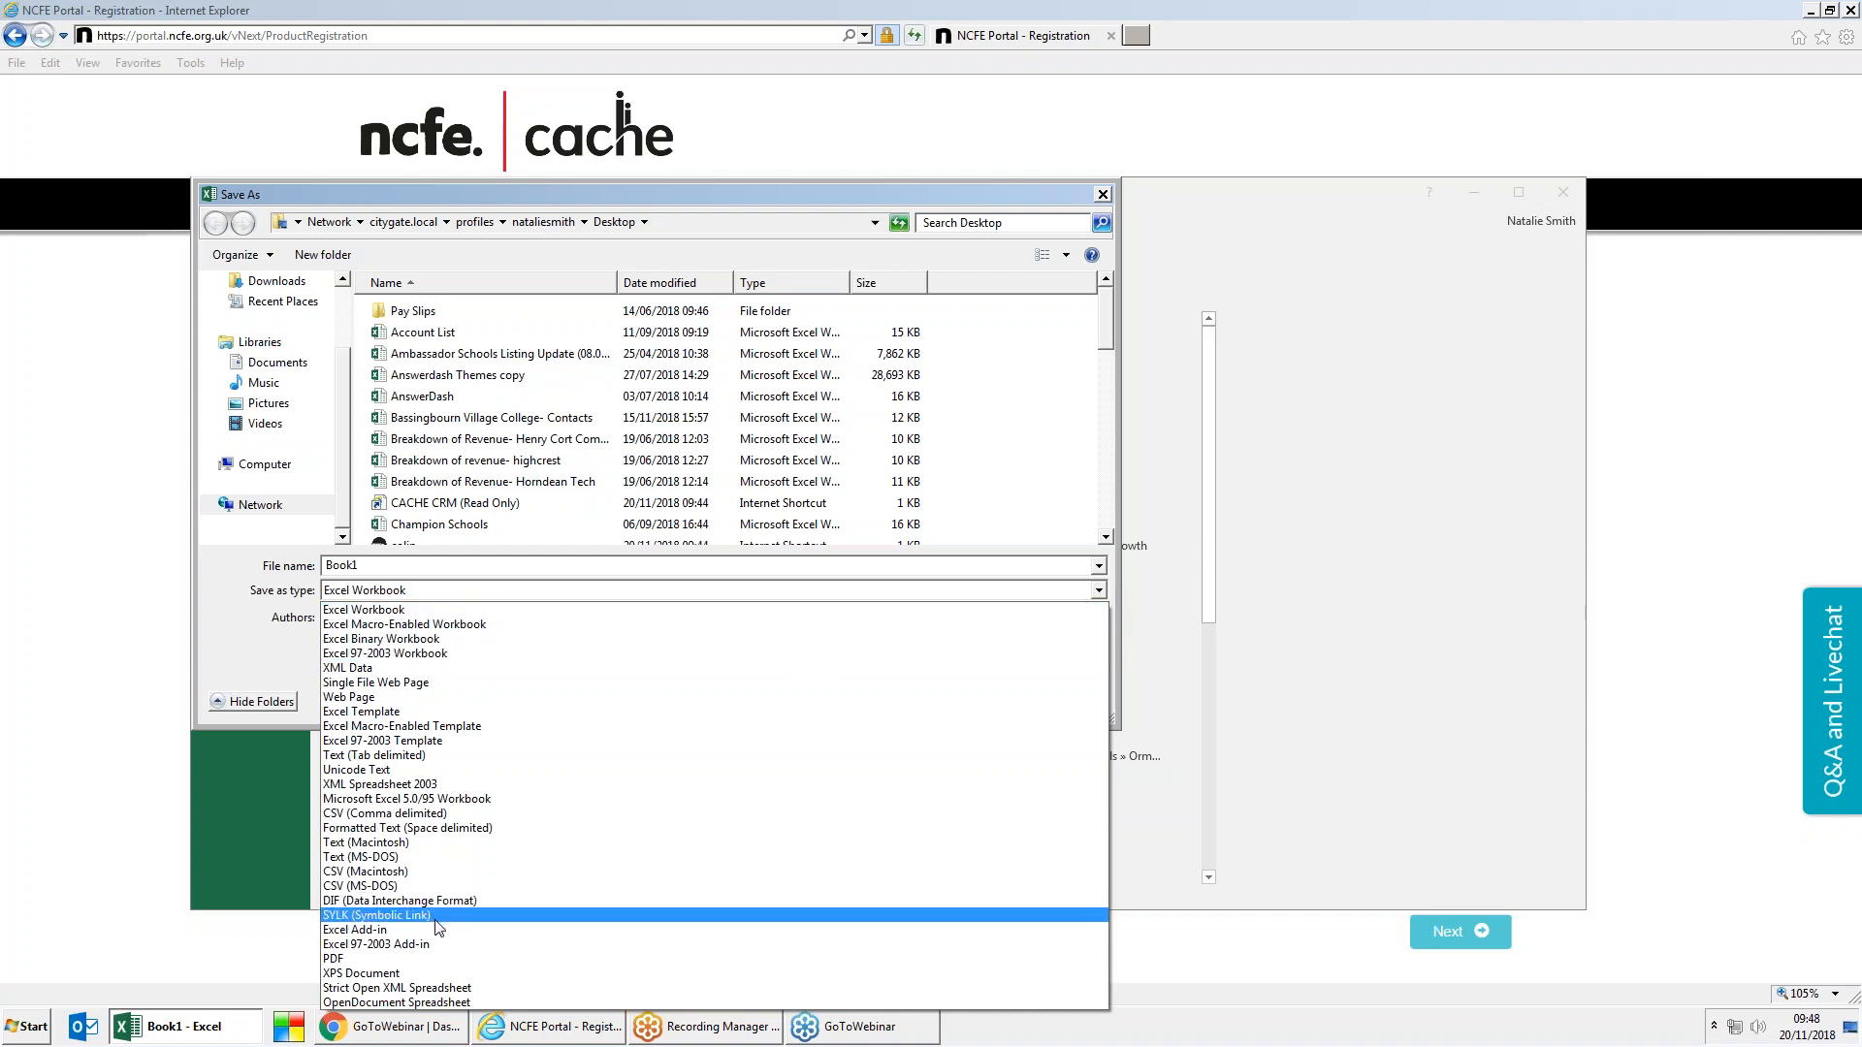
{"action": "left_click", "coordinate": [393, 813]}
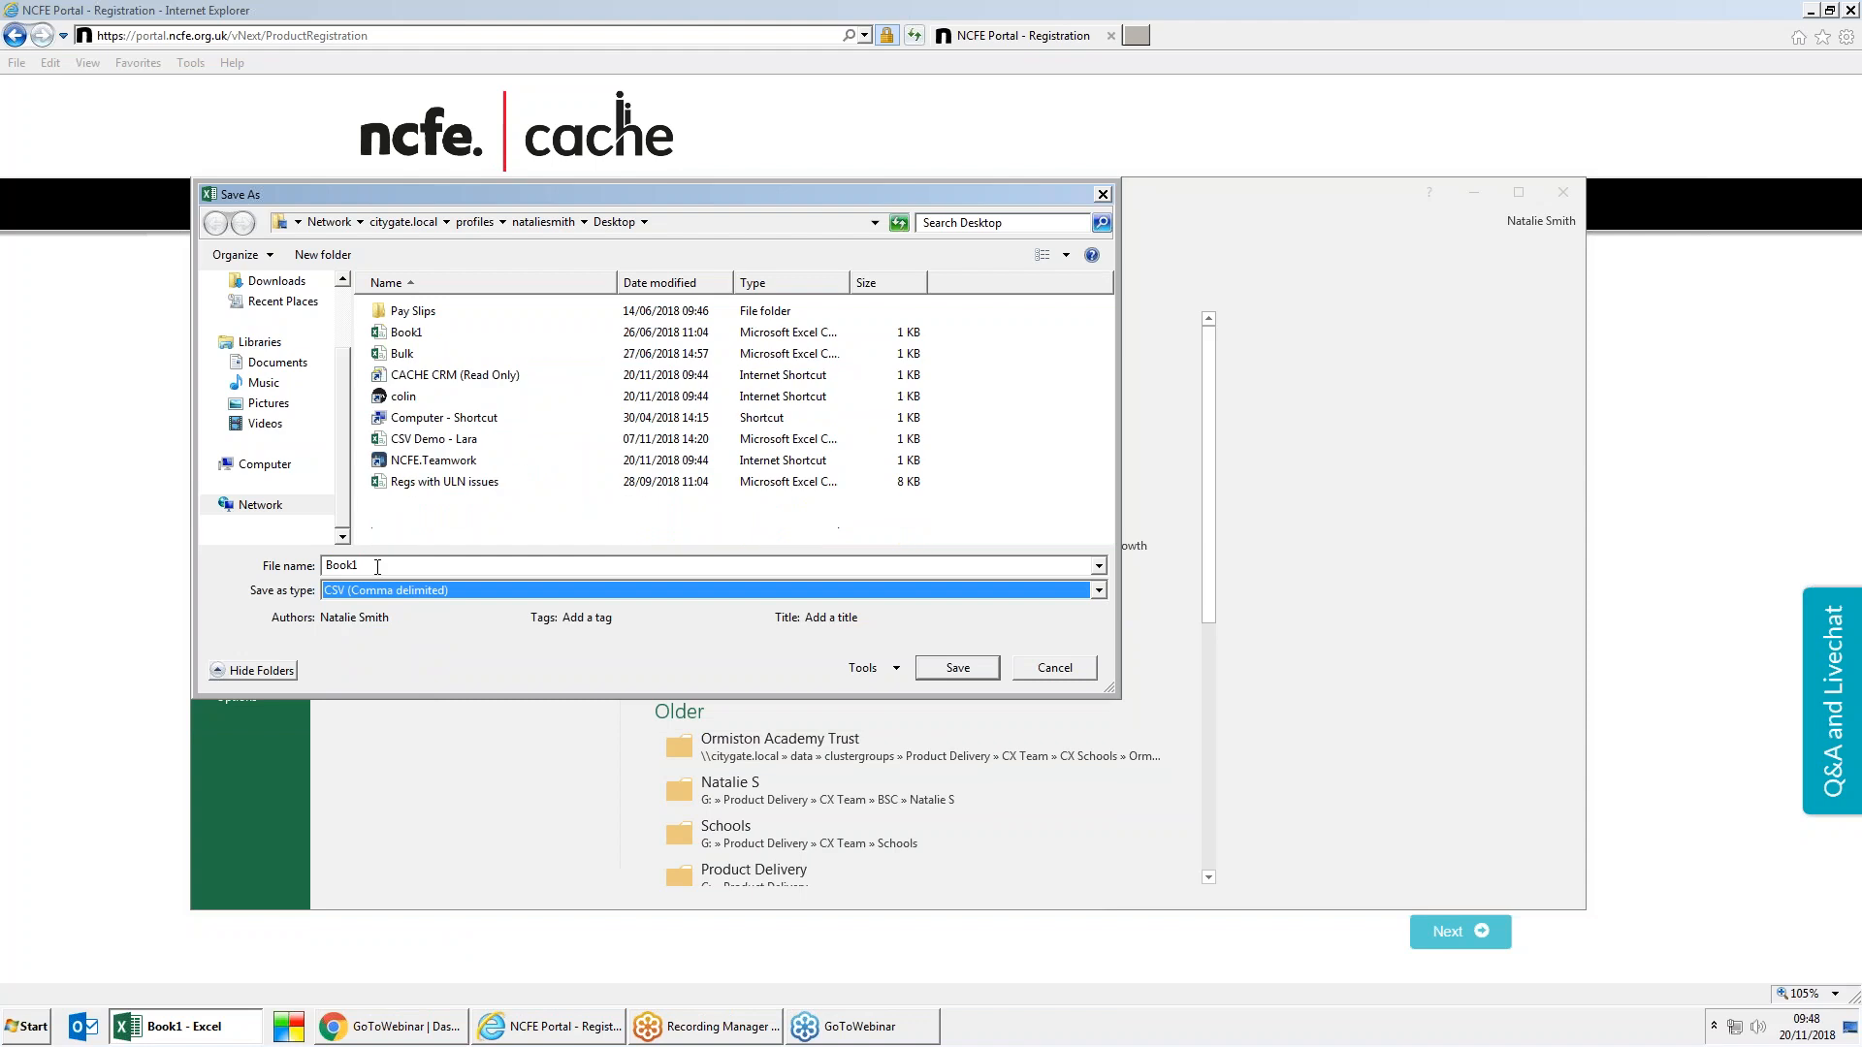
Step: Save as a 'Webinar CSV' file named for the learner, keep CSV format, and minimise Excel
{"action": "type", "text": "Webinar CSV - Lara"}
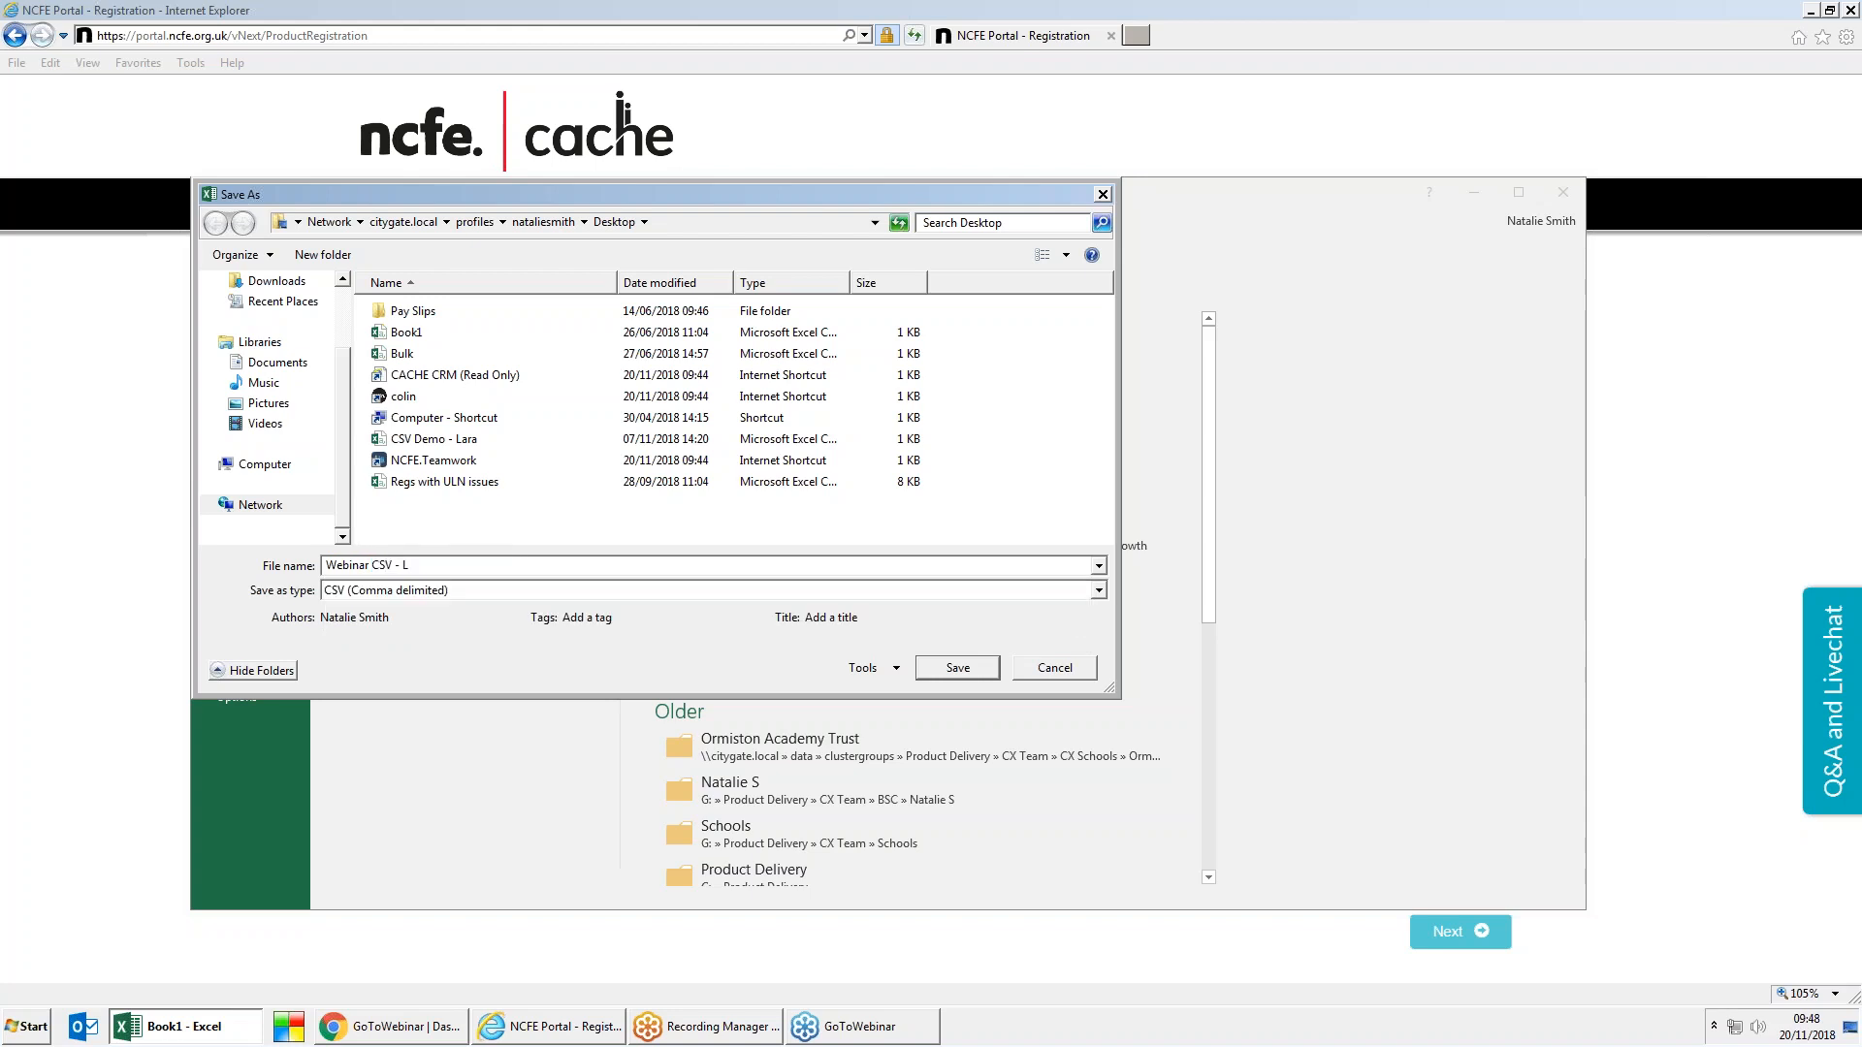
{"action": "left_click", "coordinate": [962, 671]}
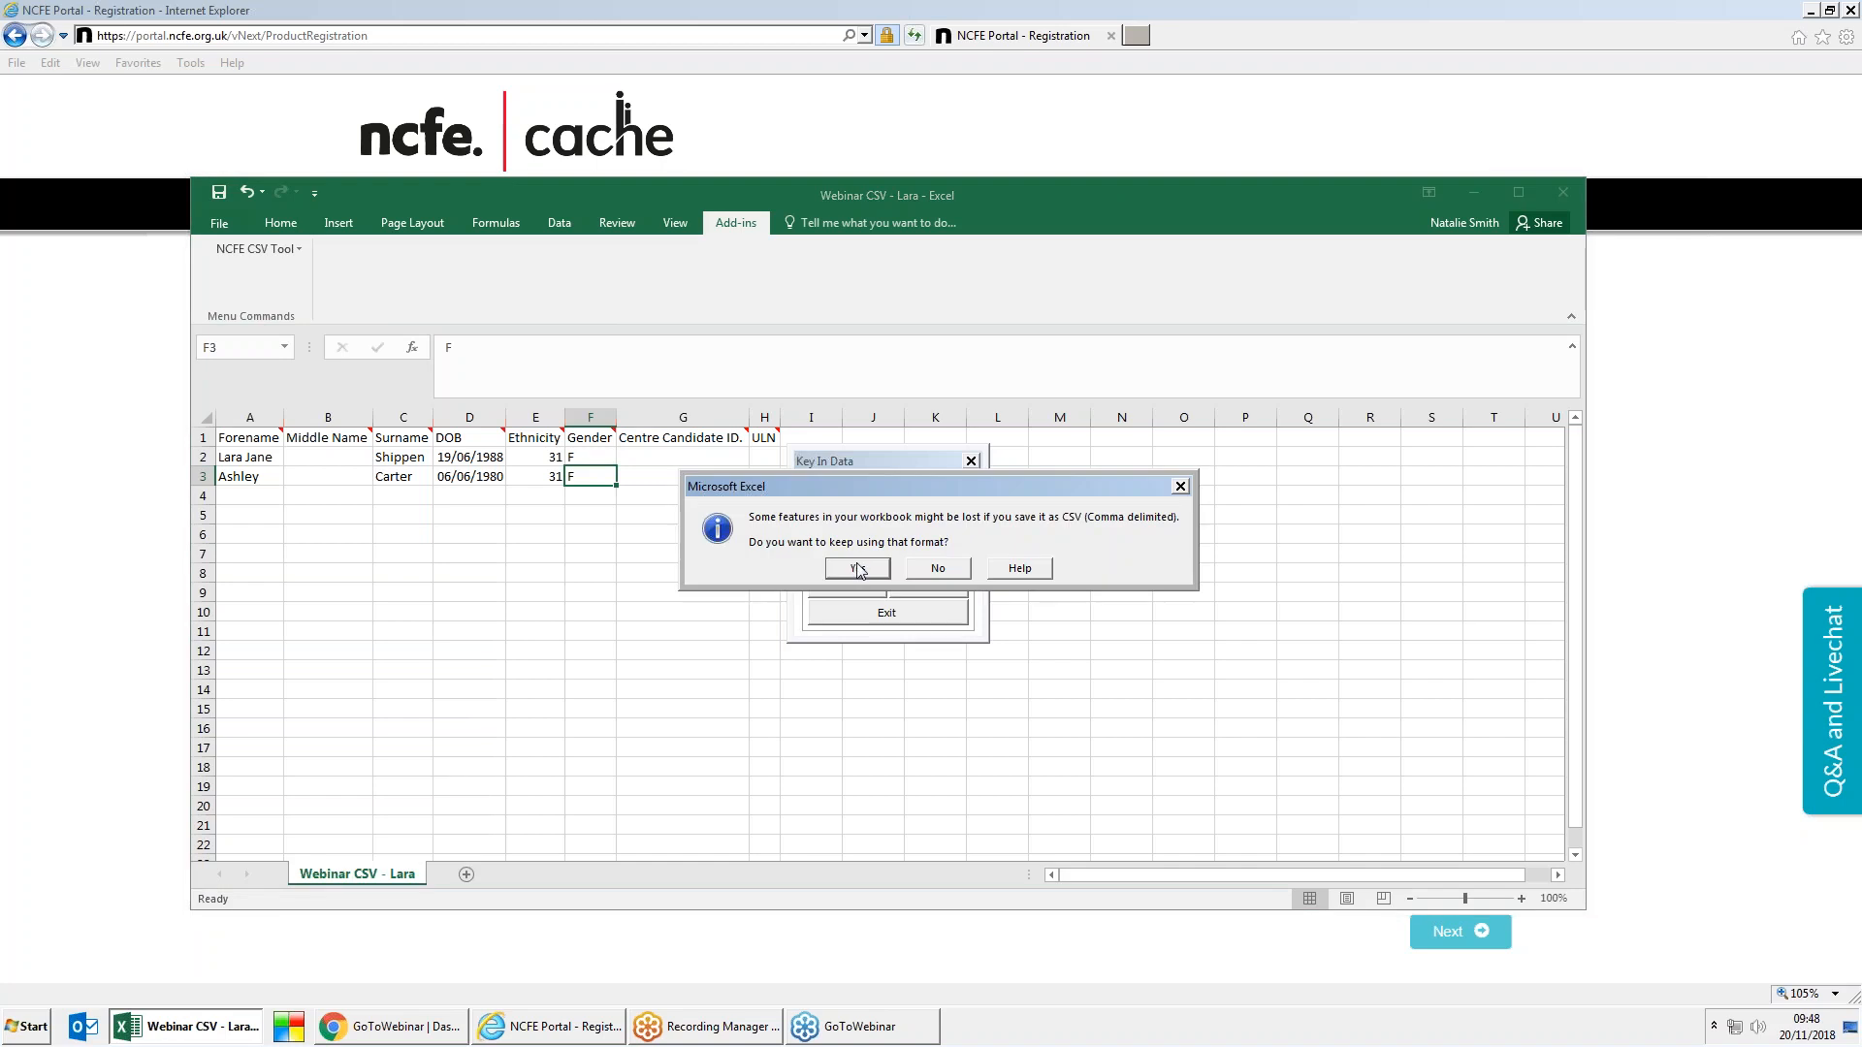
{"action": "left_click", "coordinate": [858, 569]}
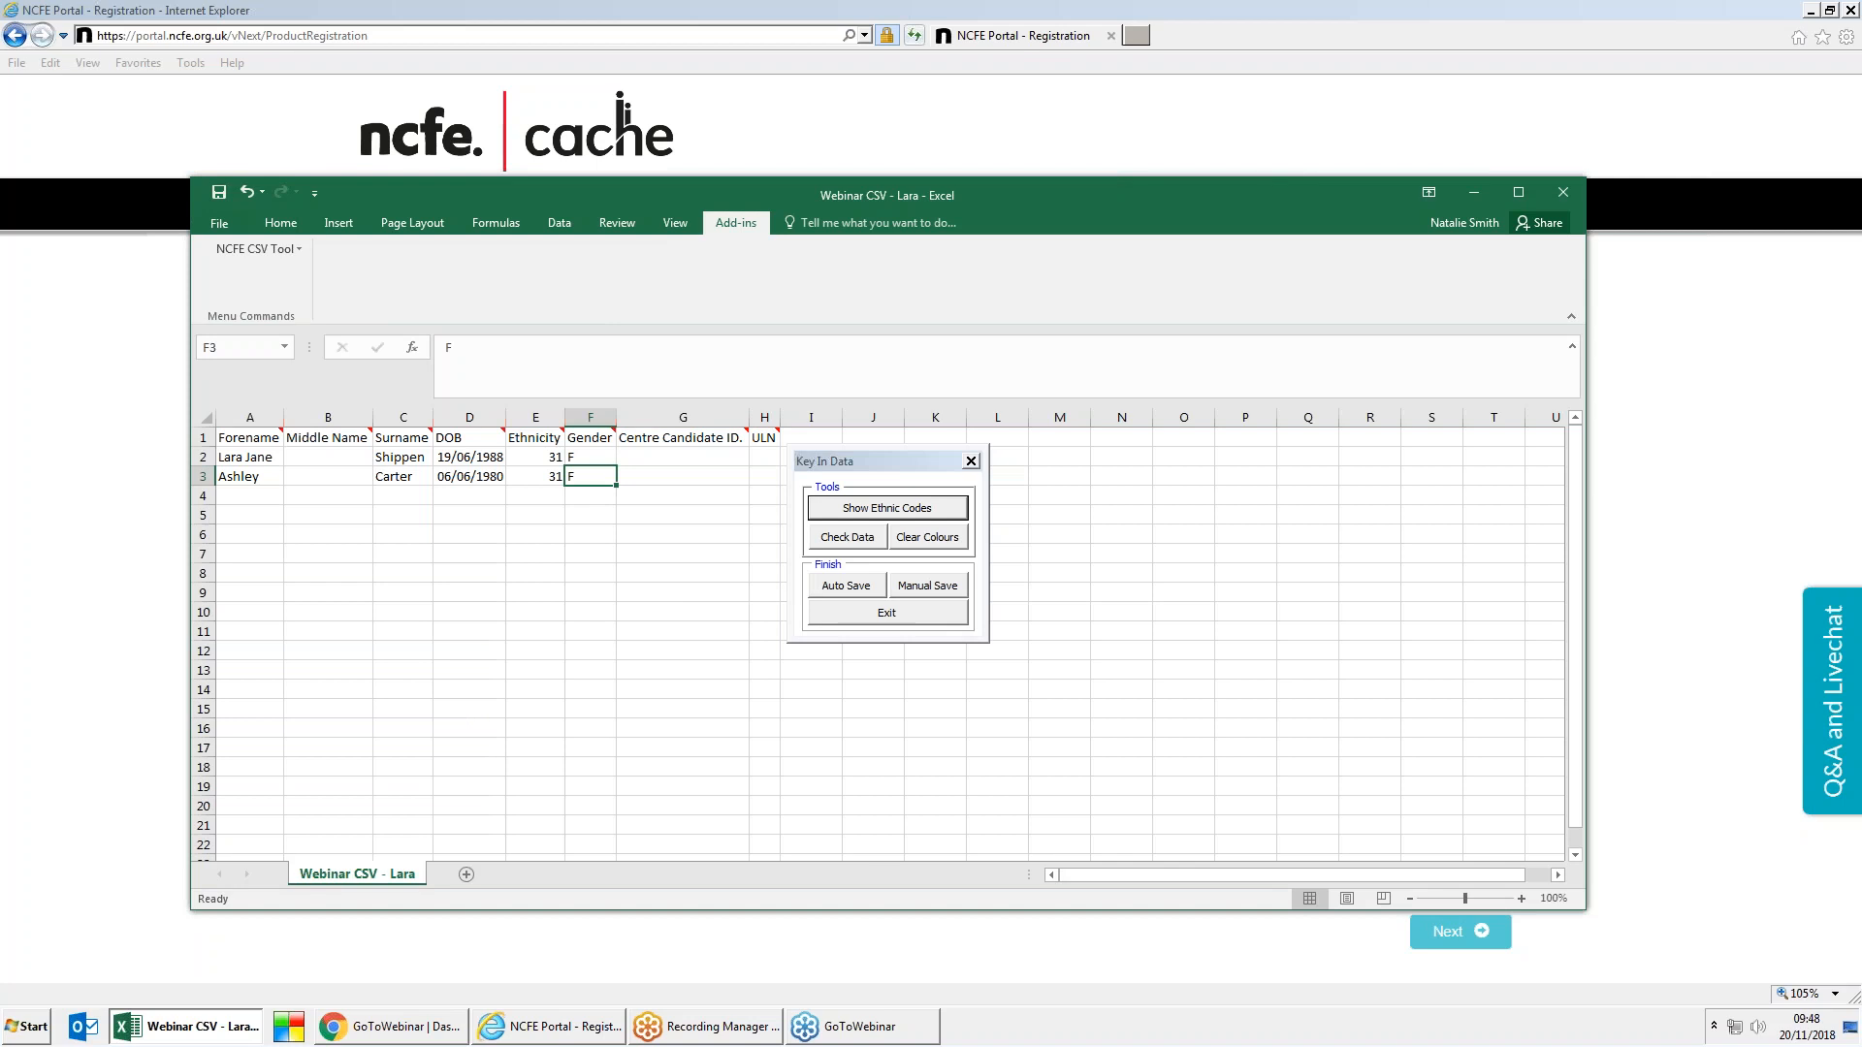
{"action": "left_click", "coordinate": [1469, 195]}
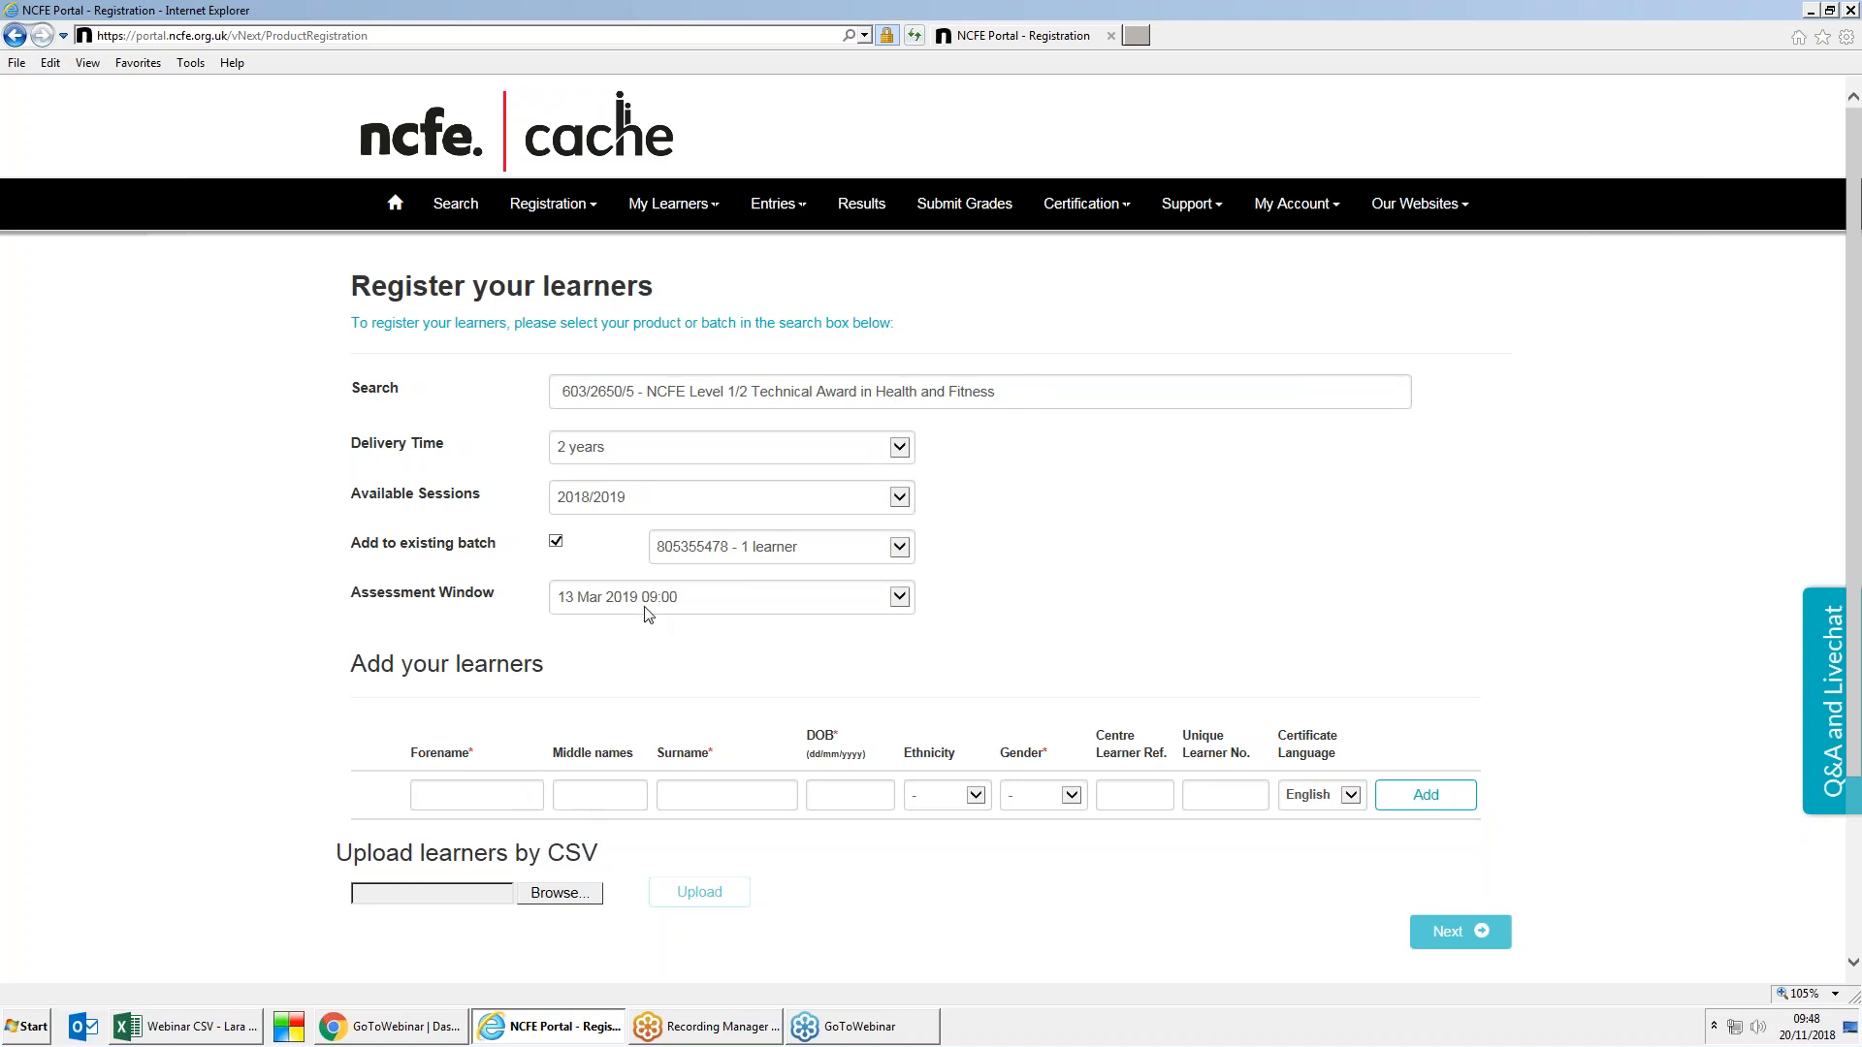
Step: Untick Add to existing batch so the learners form a new batch
{"action": "left_click", "coordinate": [556, 543]}
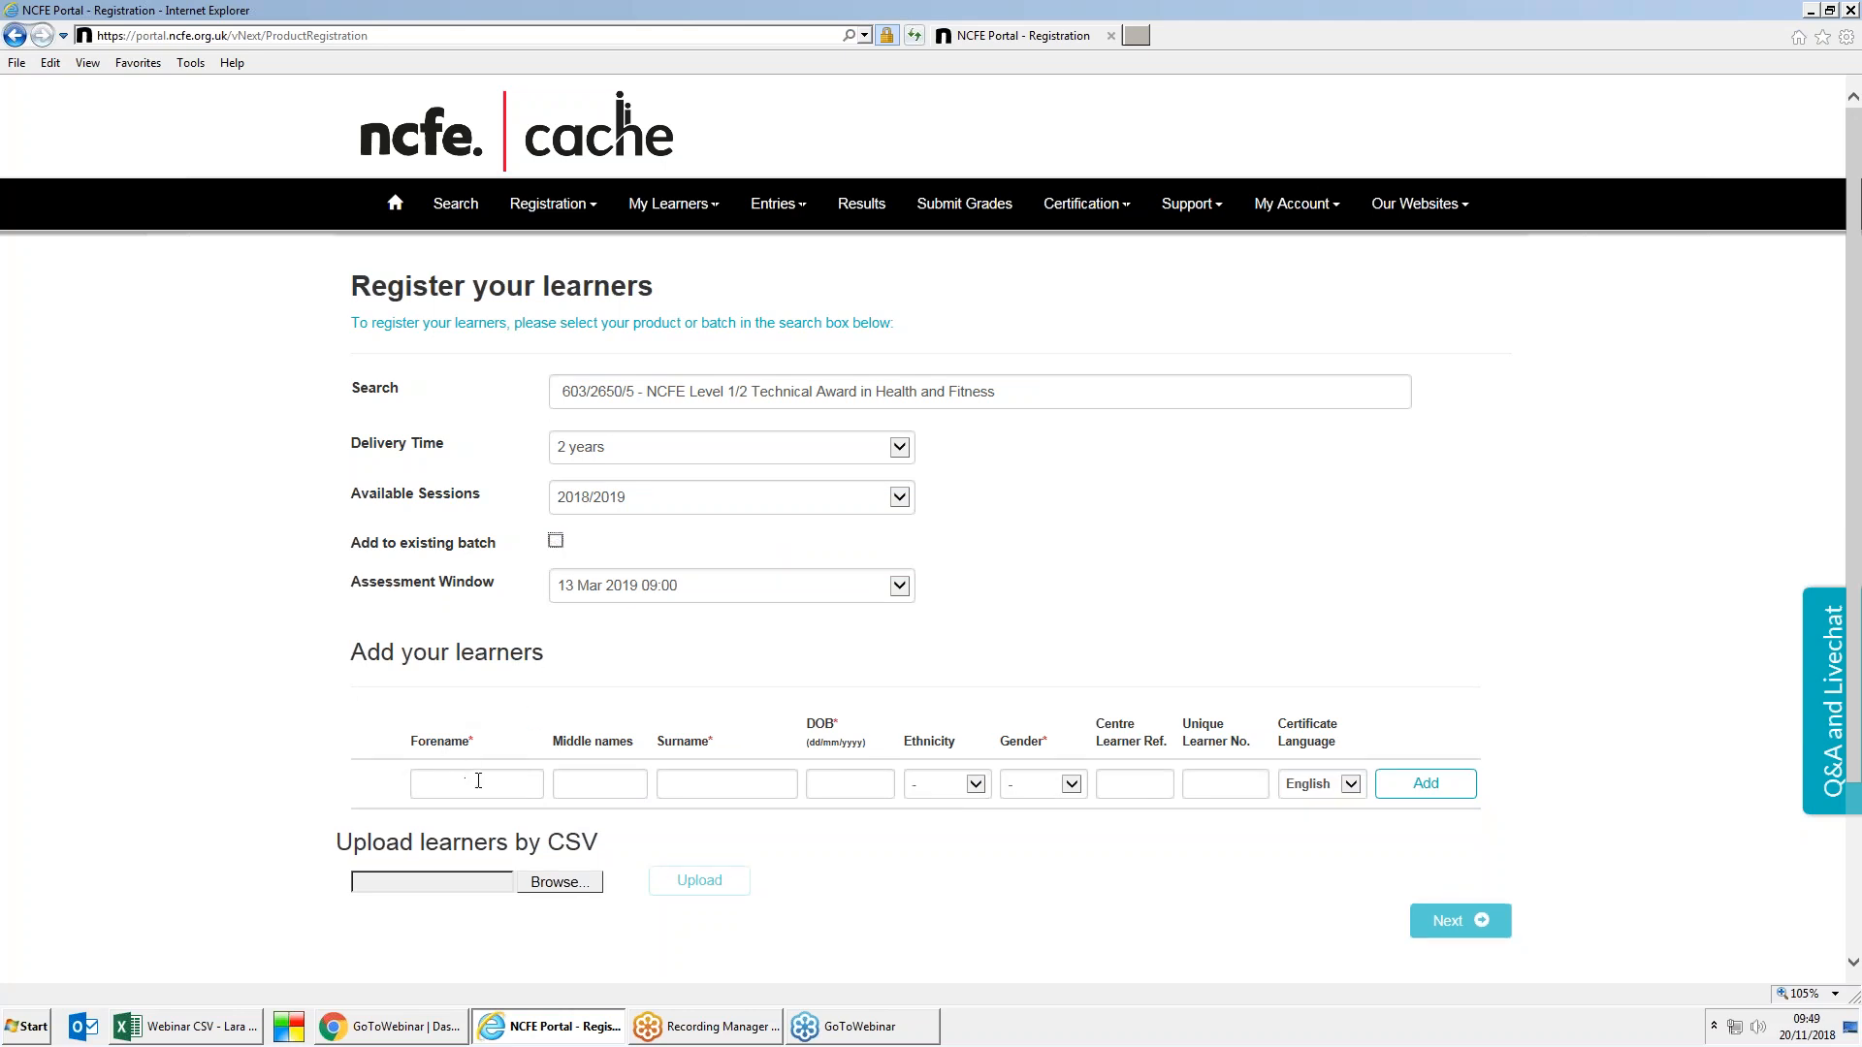
Step: Search the Desktop for 'webinar' and choose the Webinar CSV file as the upload file
{"action": "left_click", "coordinate": [559, 884]}
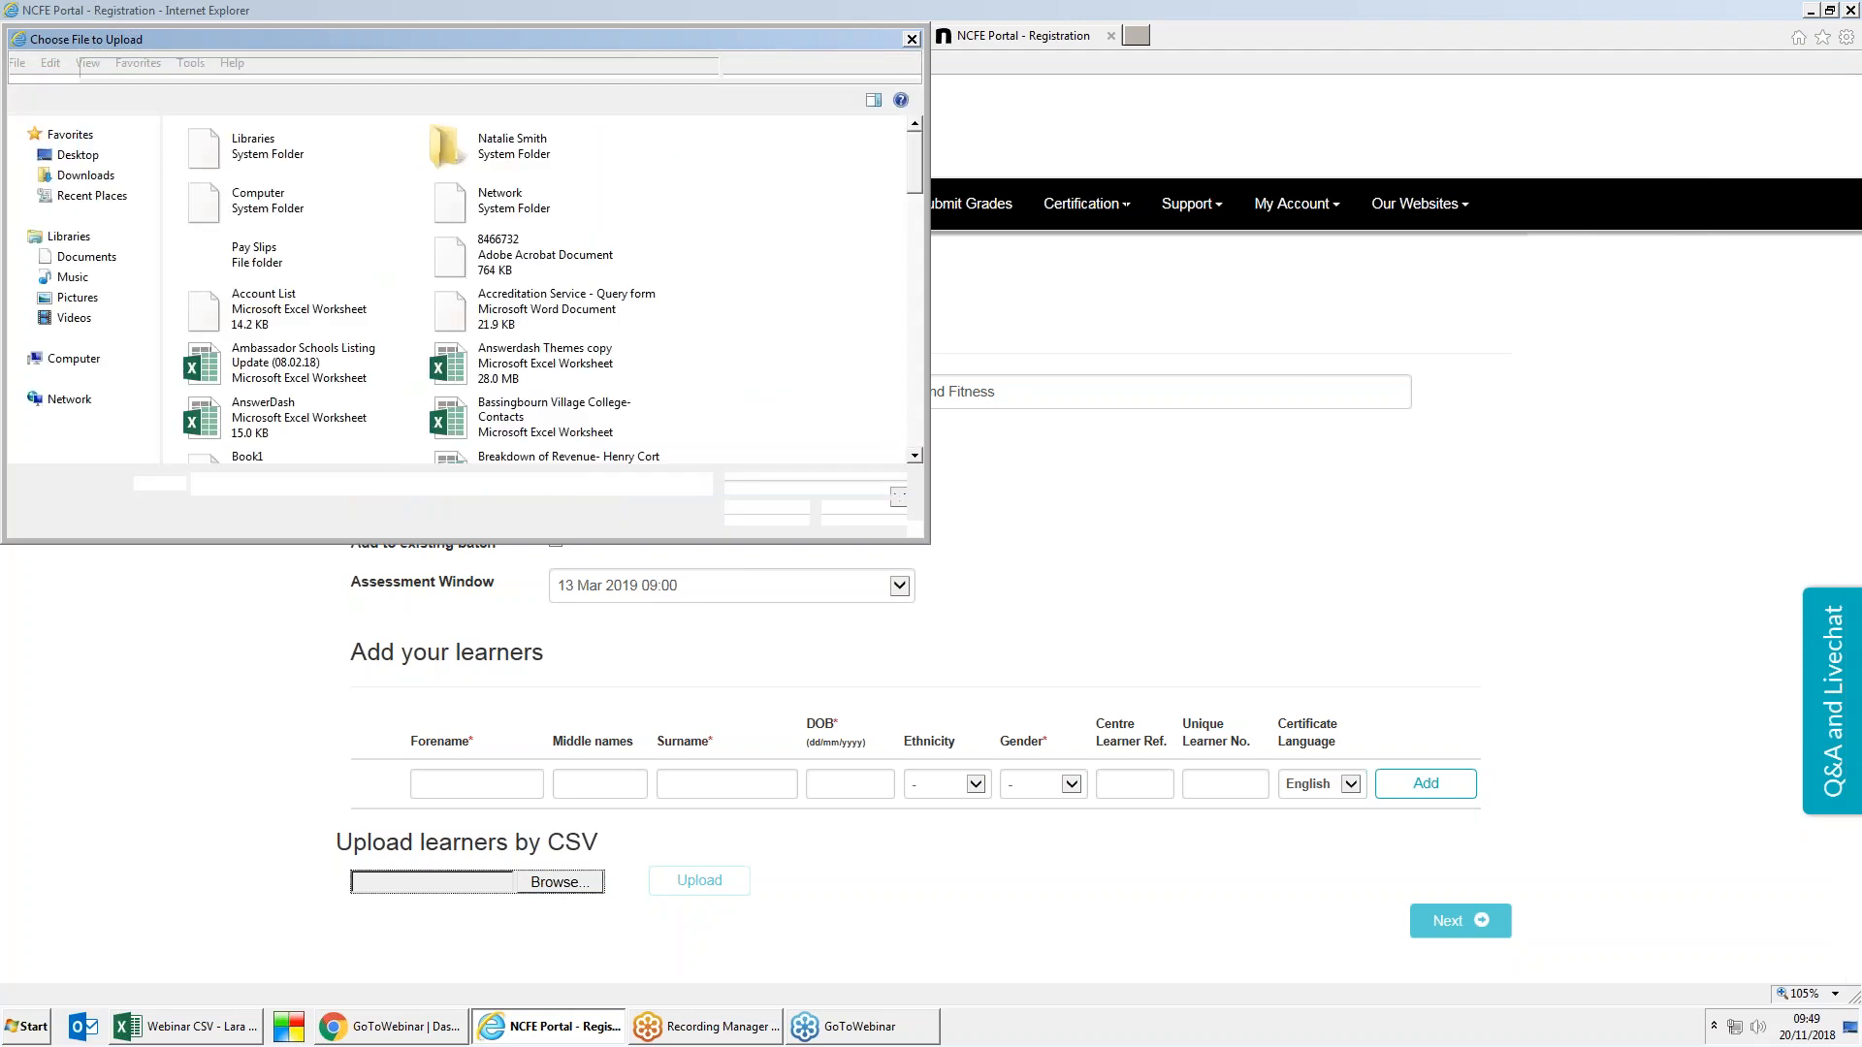
{"action": "left_click", "coordinate": [784, 71]}
{"action": "type", "text": "webinar"}
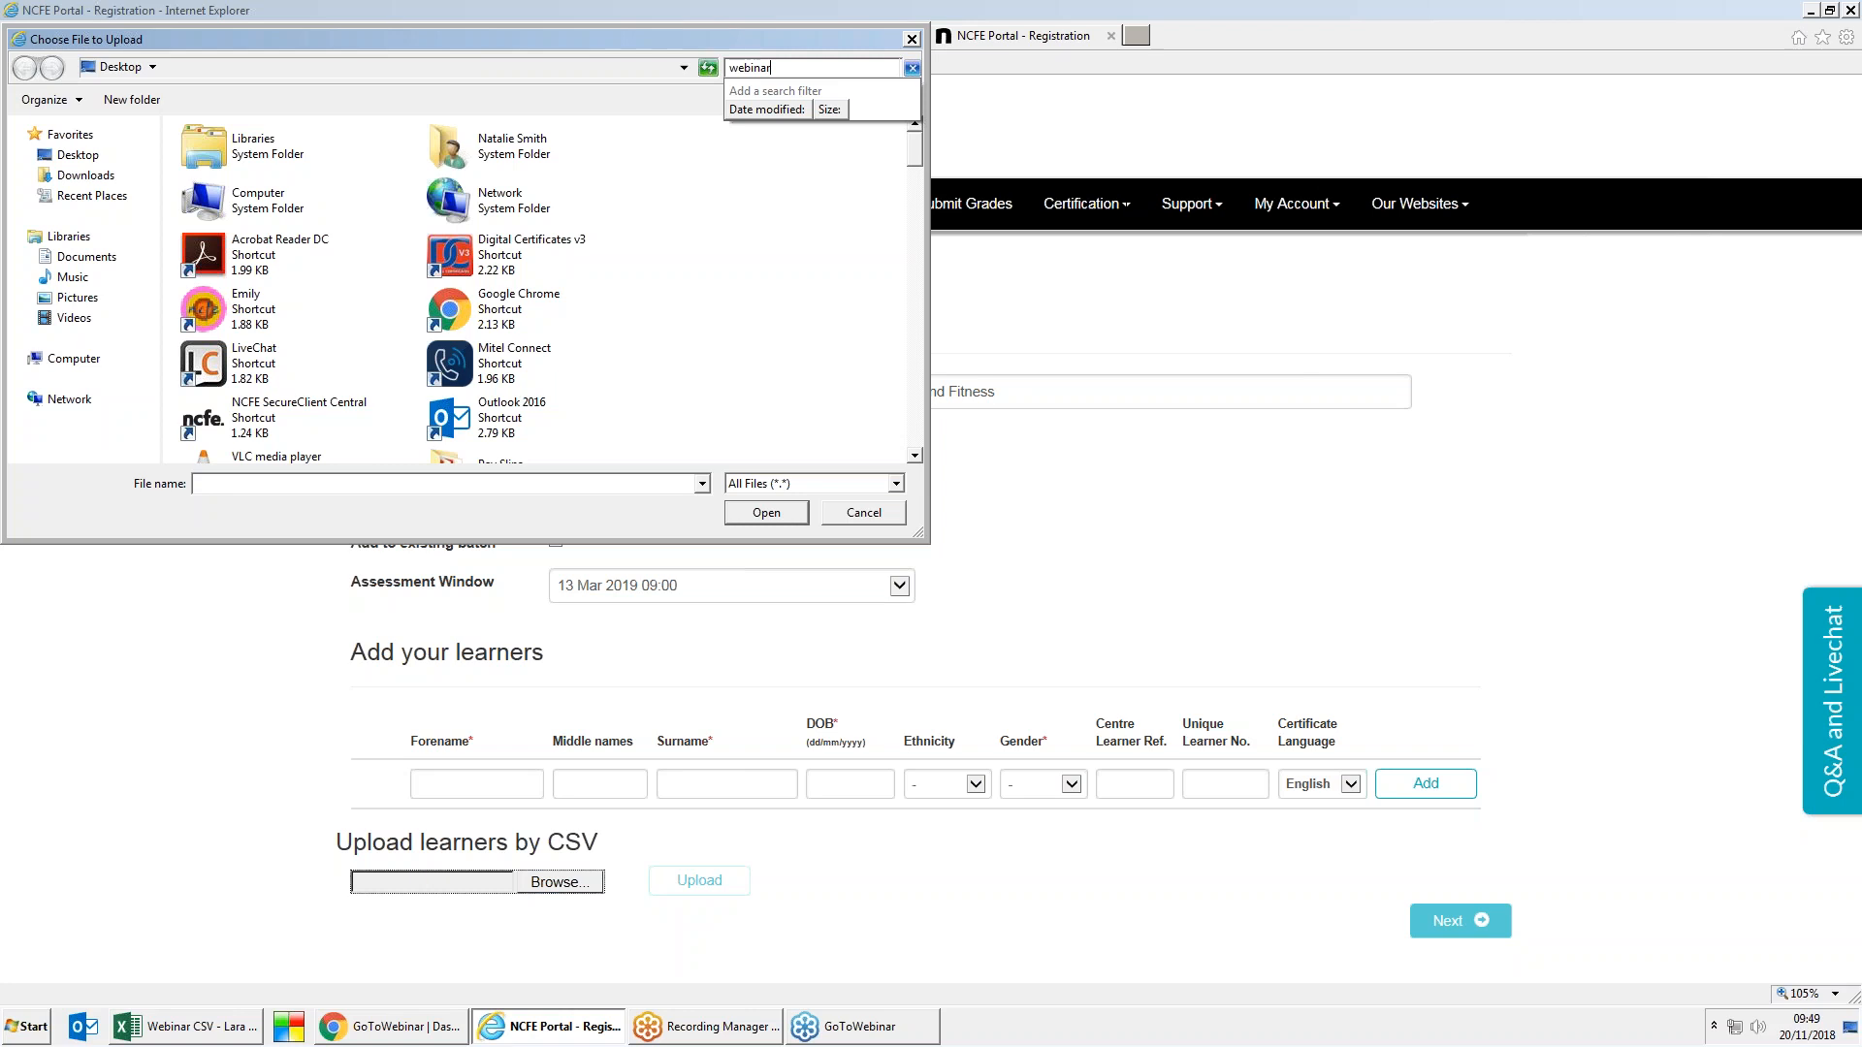
{"action": "key", "text": "Return"}
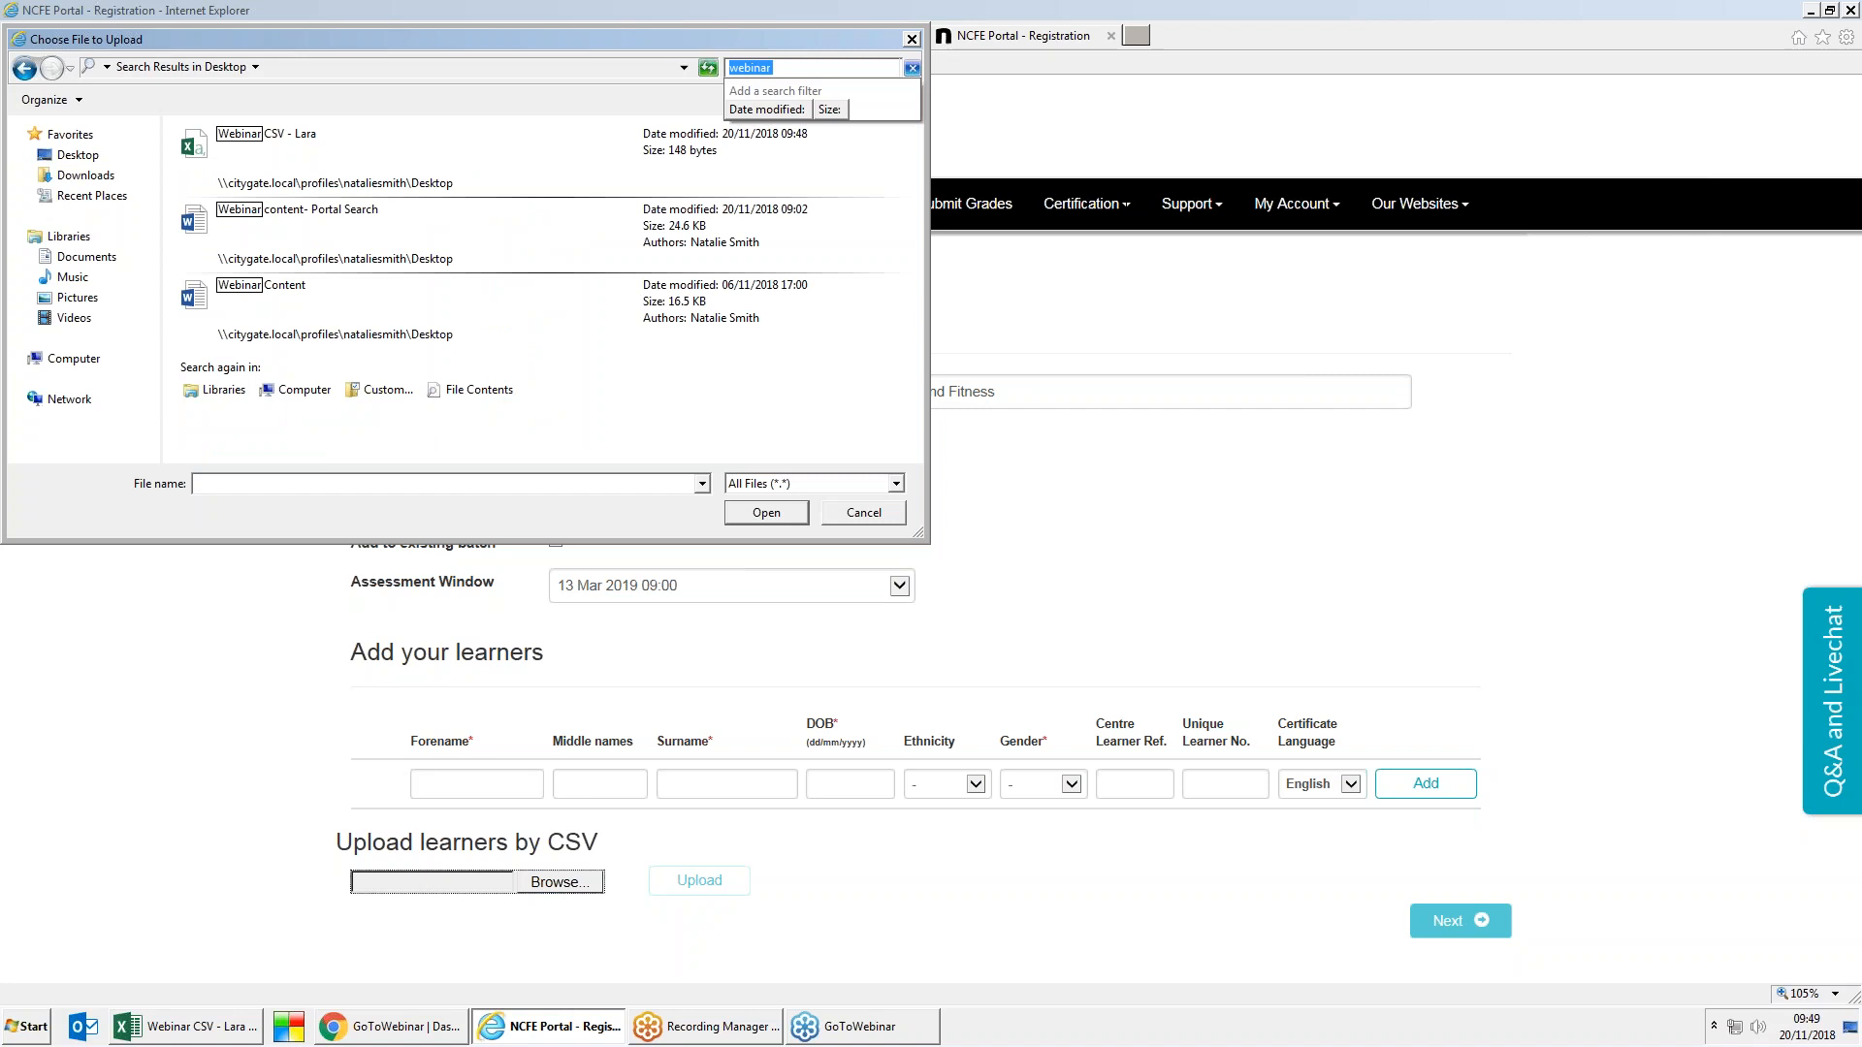
{"action": "double_click", "coordinate": [291, 139]}
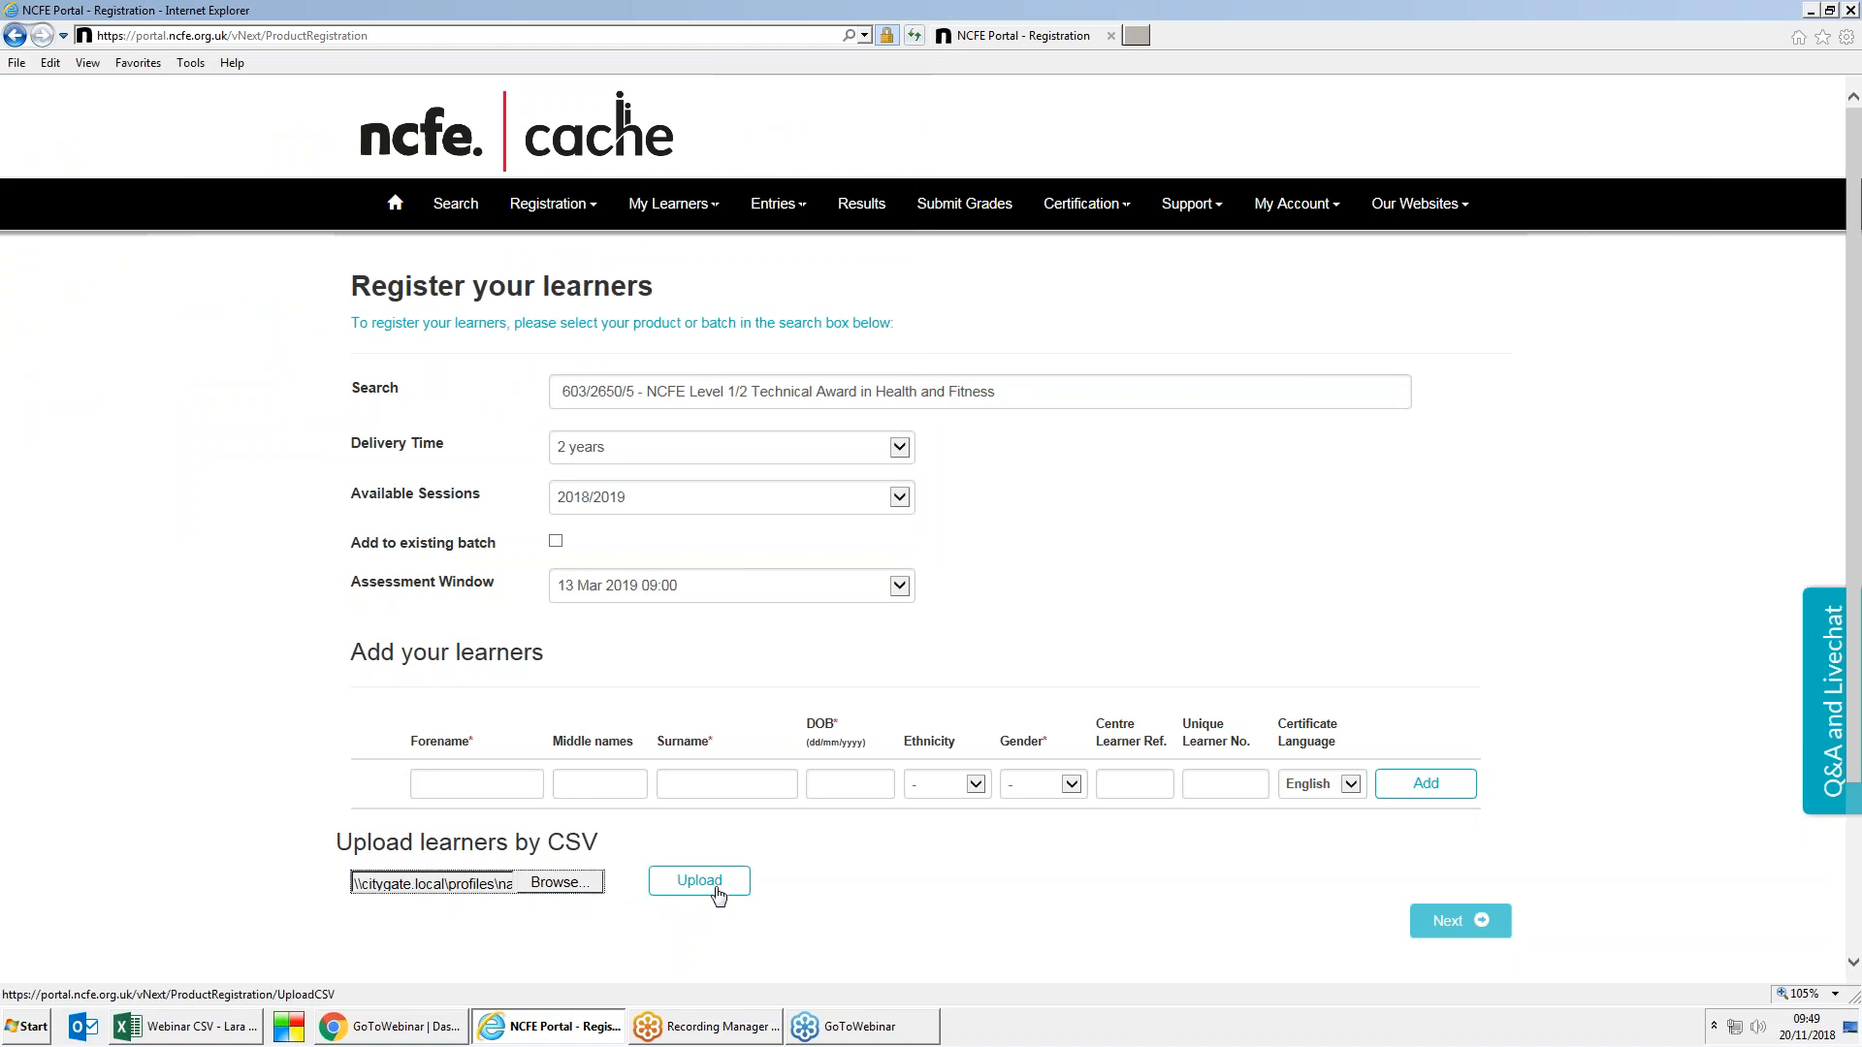
{"action": "left_click", "coordinate": [716, 894]}
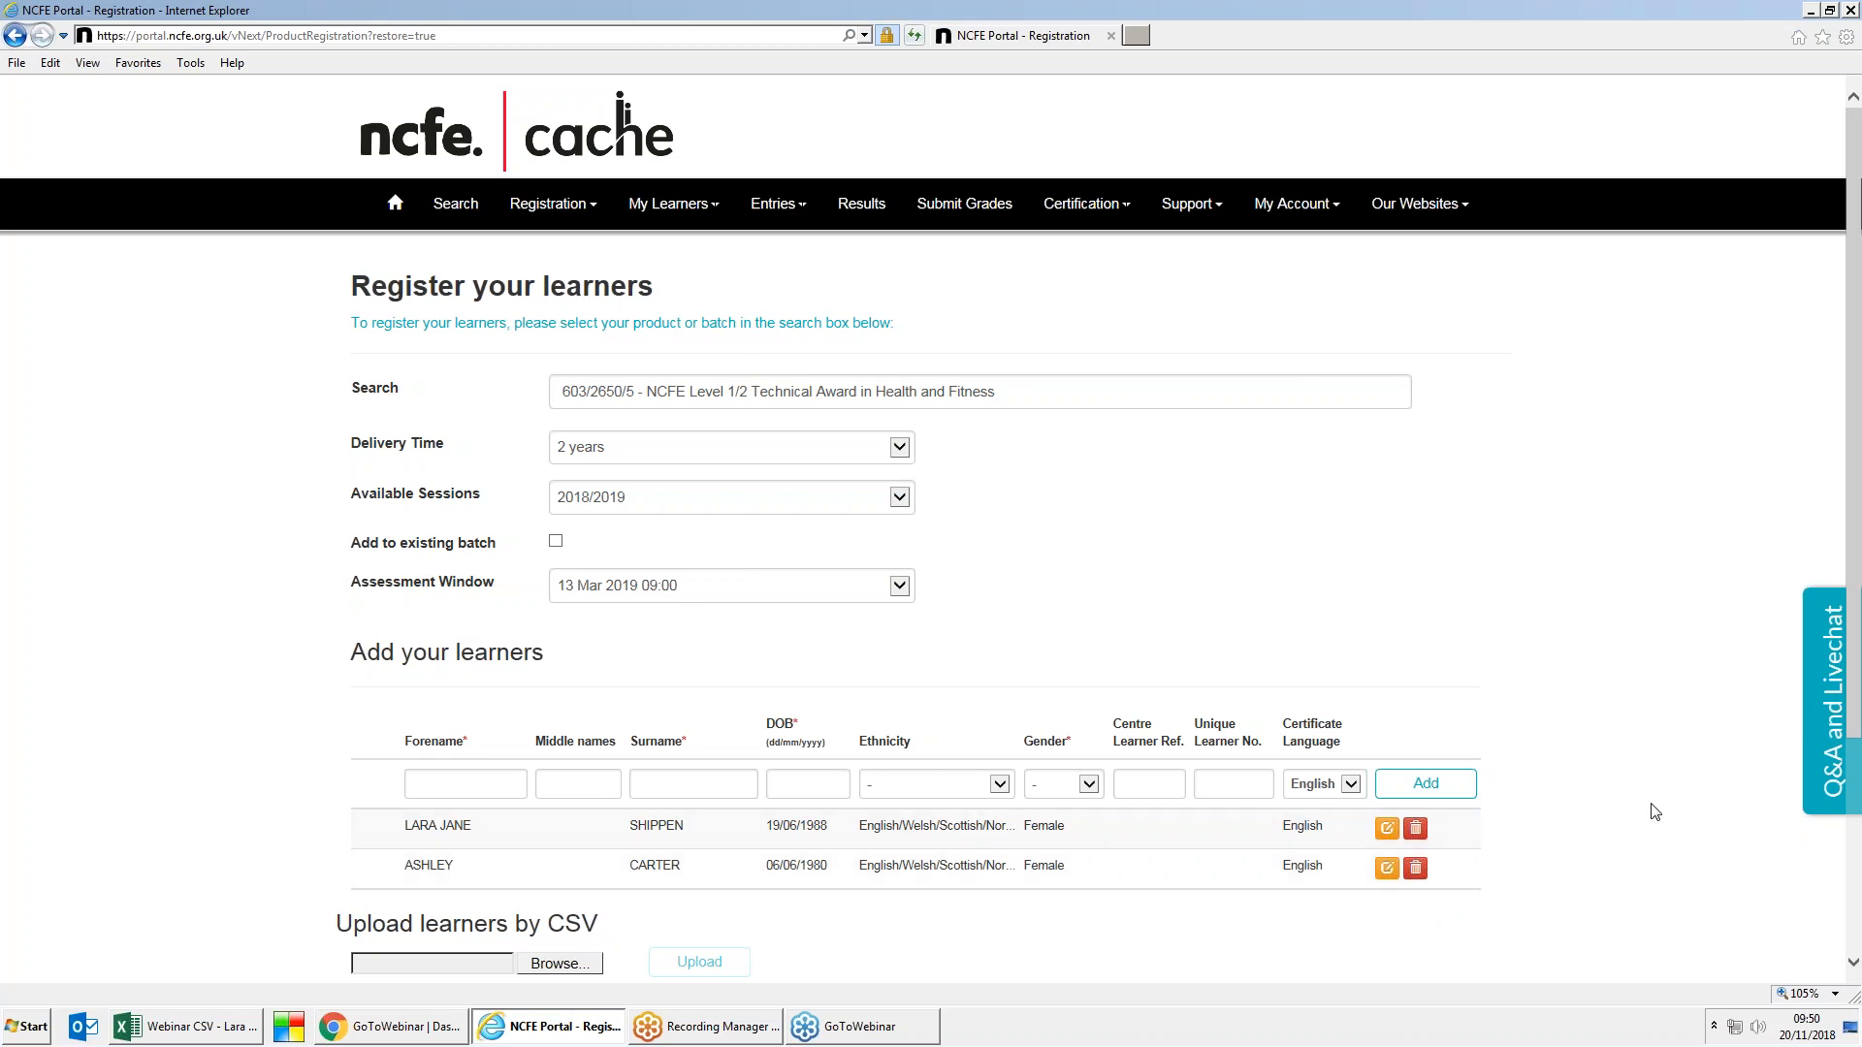
{"action": "scroll", "coordinate": [1654, 812], "scroll_direction": "down", "scroll_amount": 2}
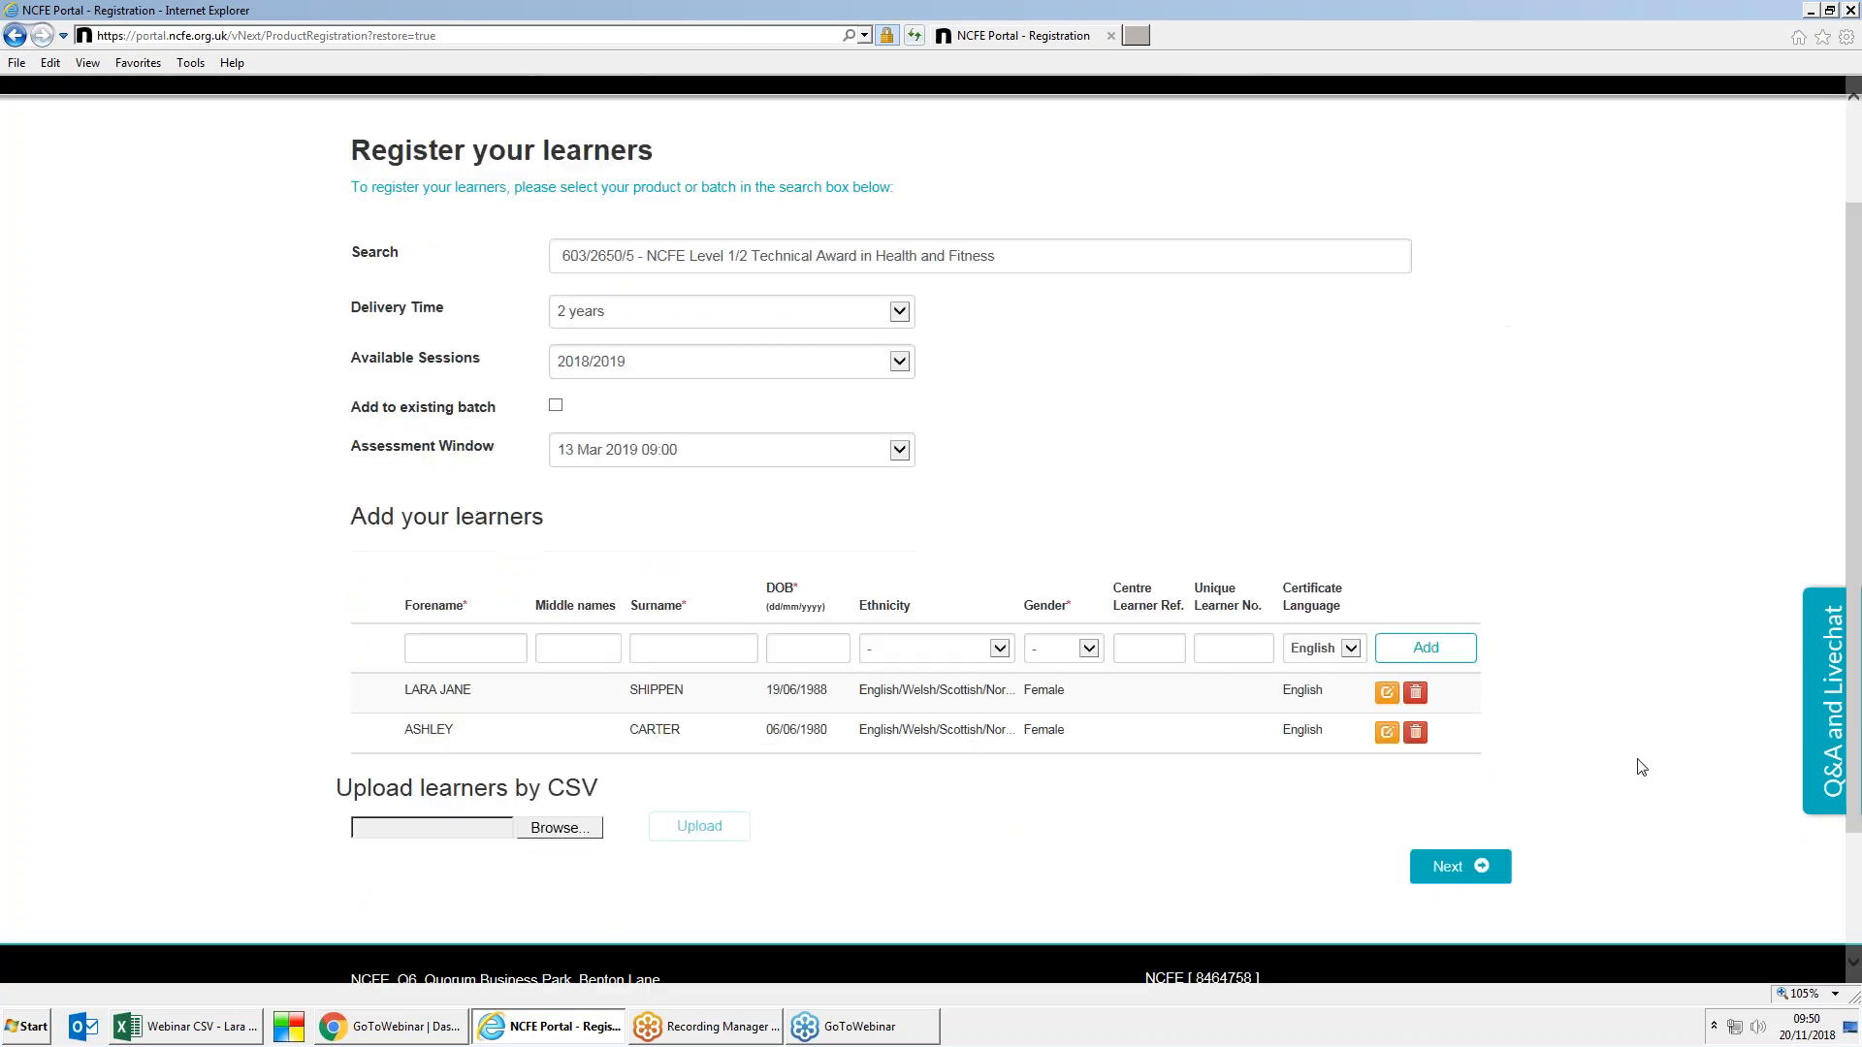
{"action": "scroll", "coordinate": [1641, 767], "scroll_direction": "down", "scroll_amount": 2}
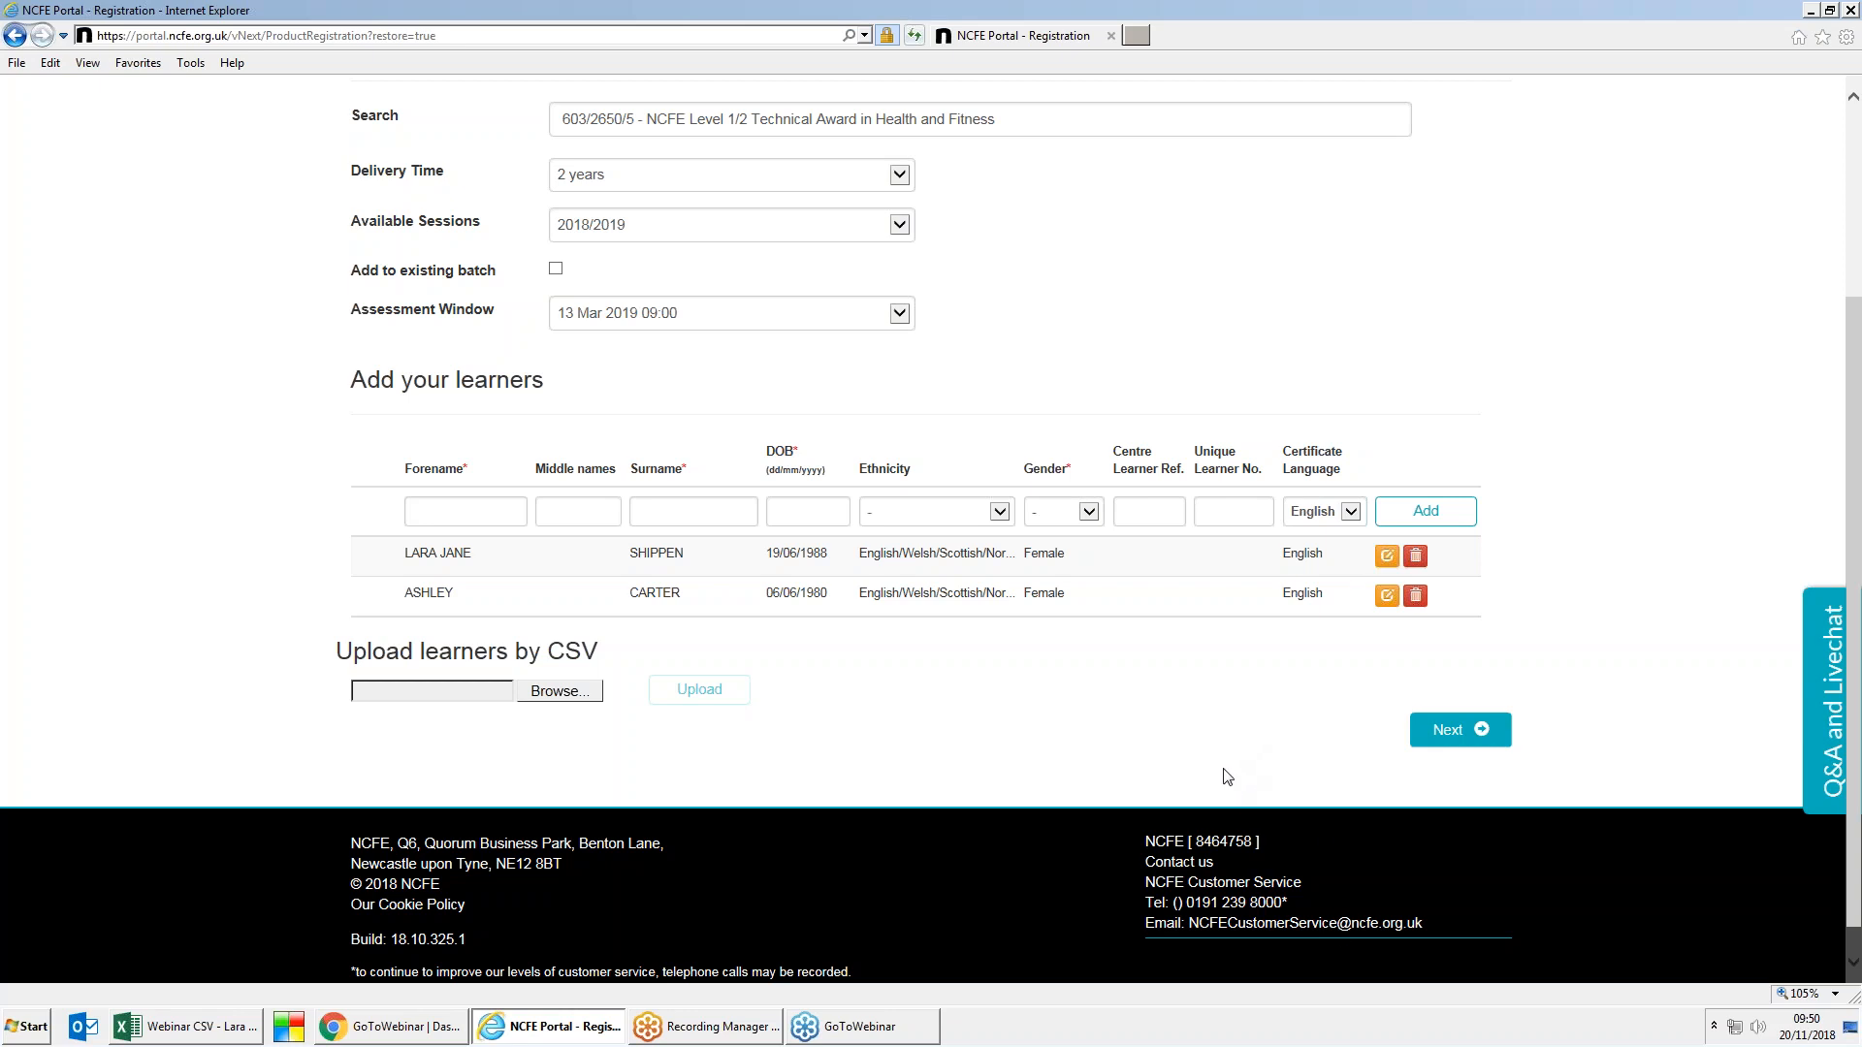
{"action": "left_click", "coordinate": [1432, 739]}
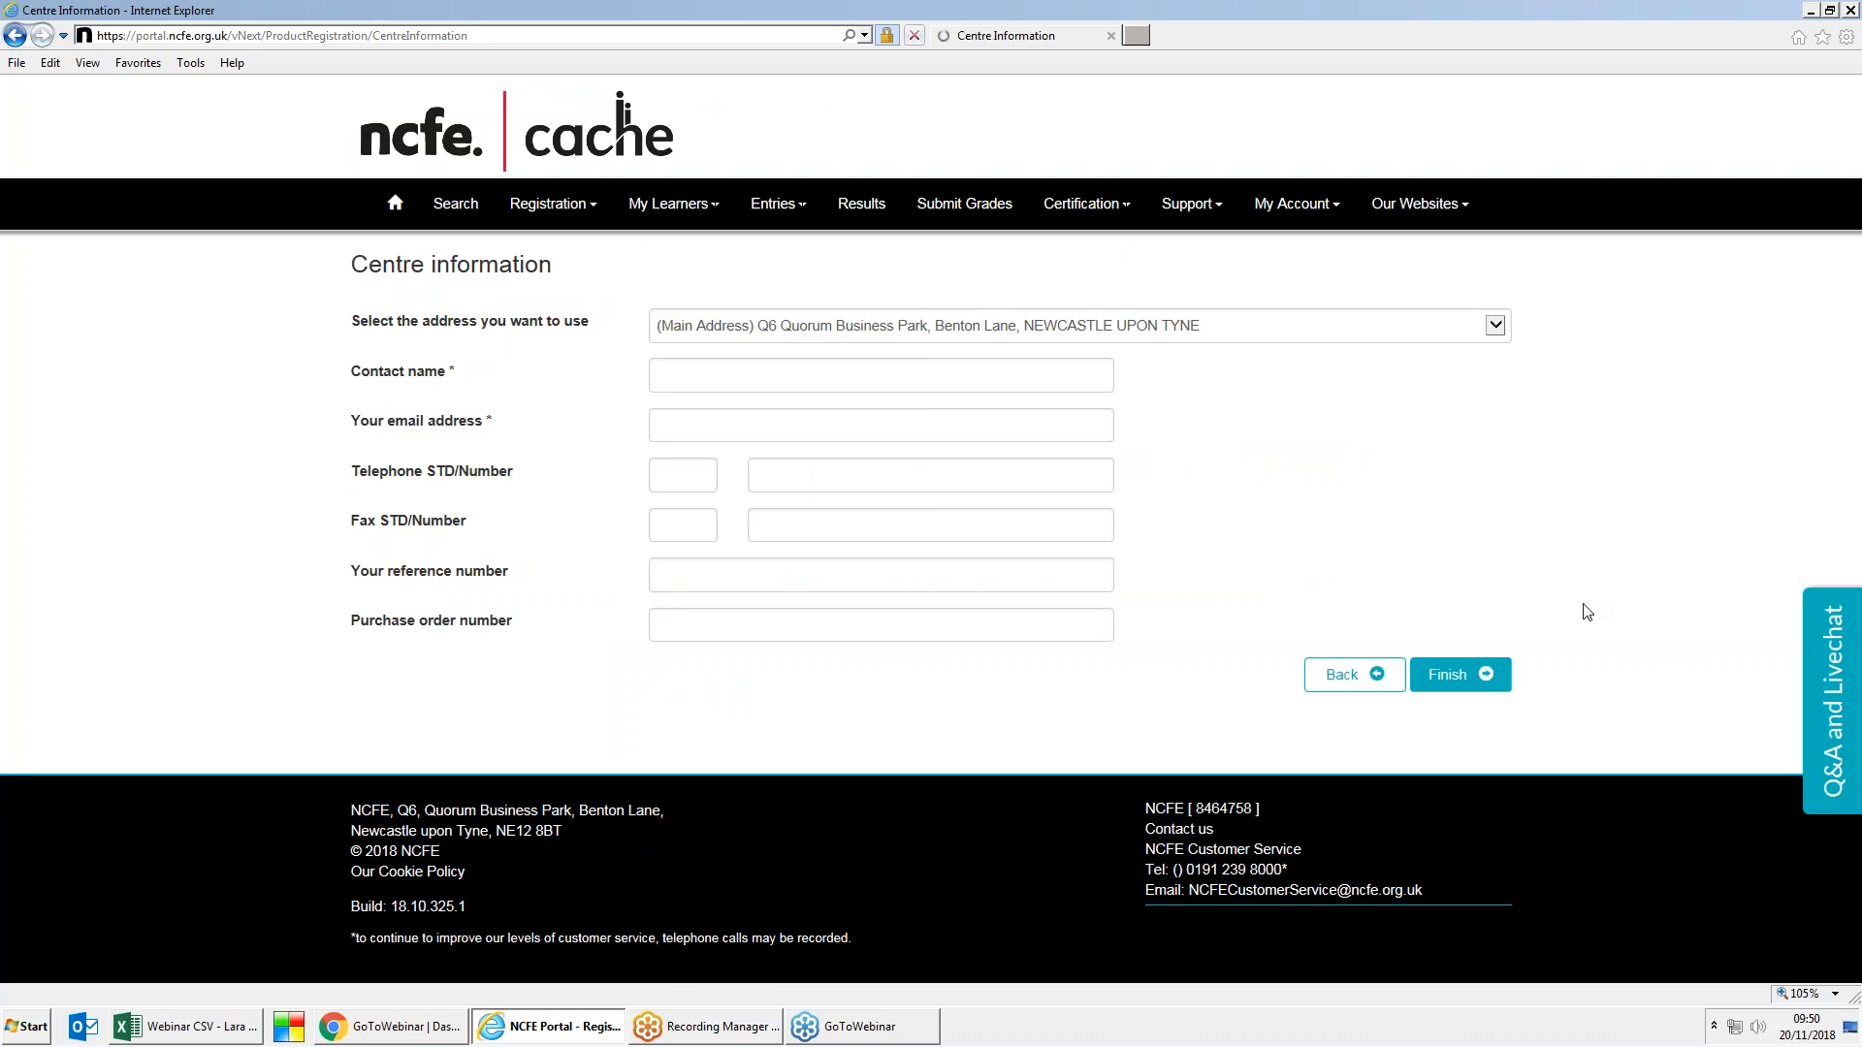
{"action": "left_click", "coordinate": [1443, 685]}
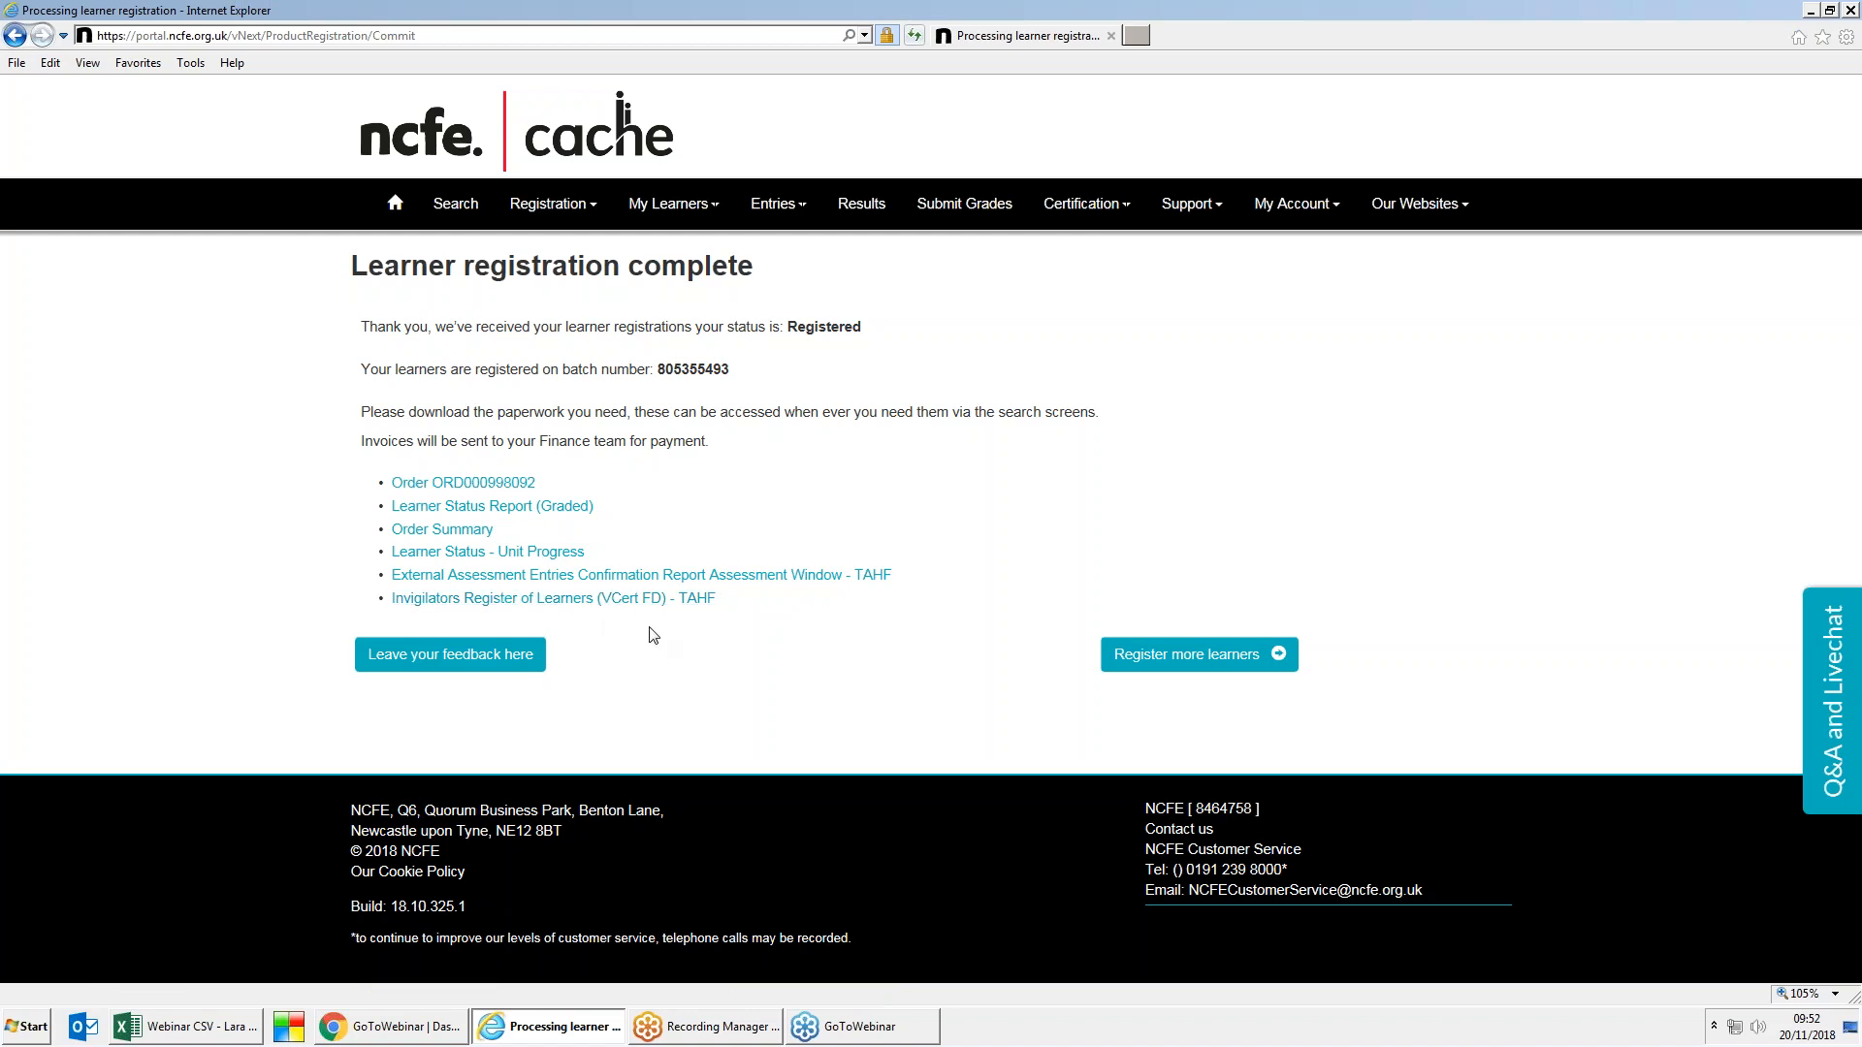
{"action": "left_click", "coordinate": [790, 211]}
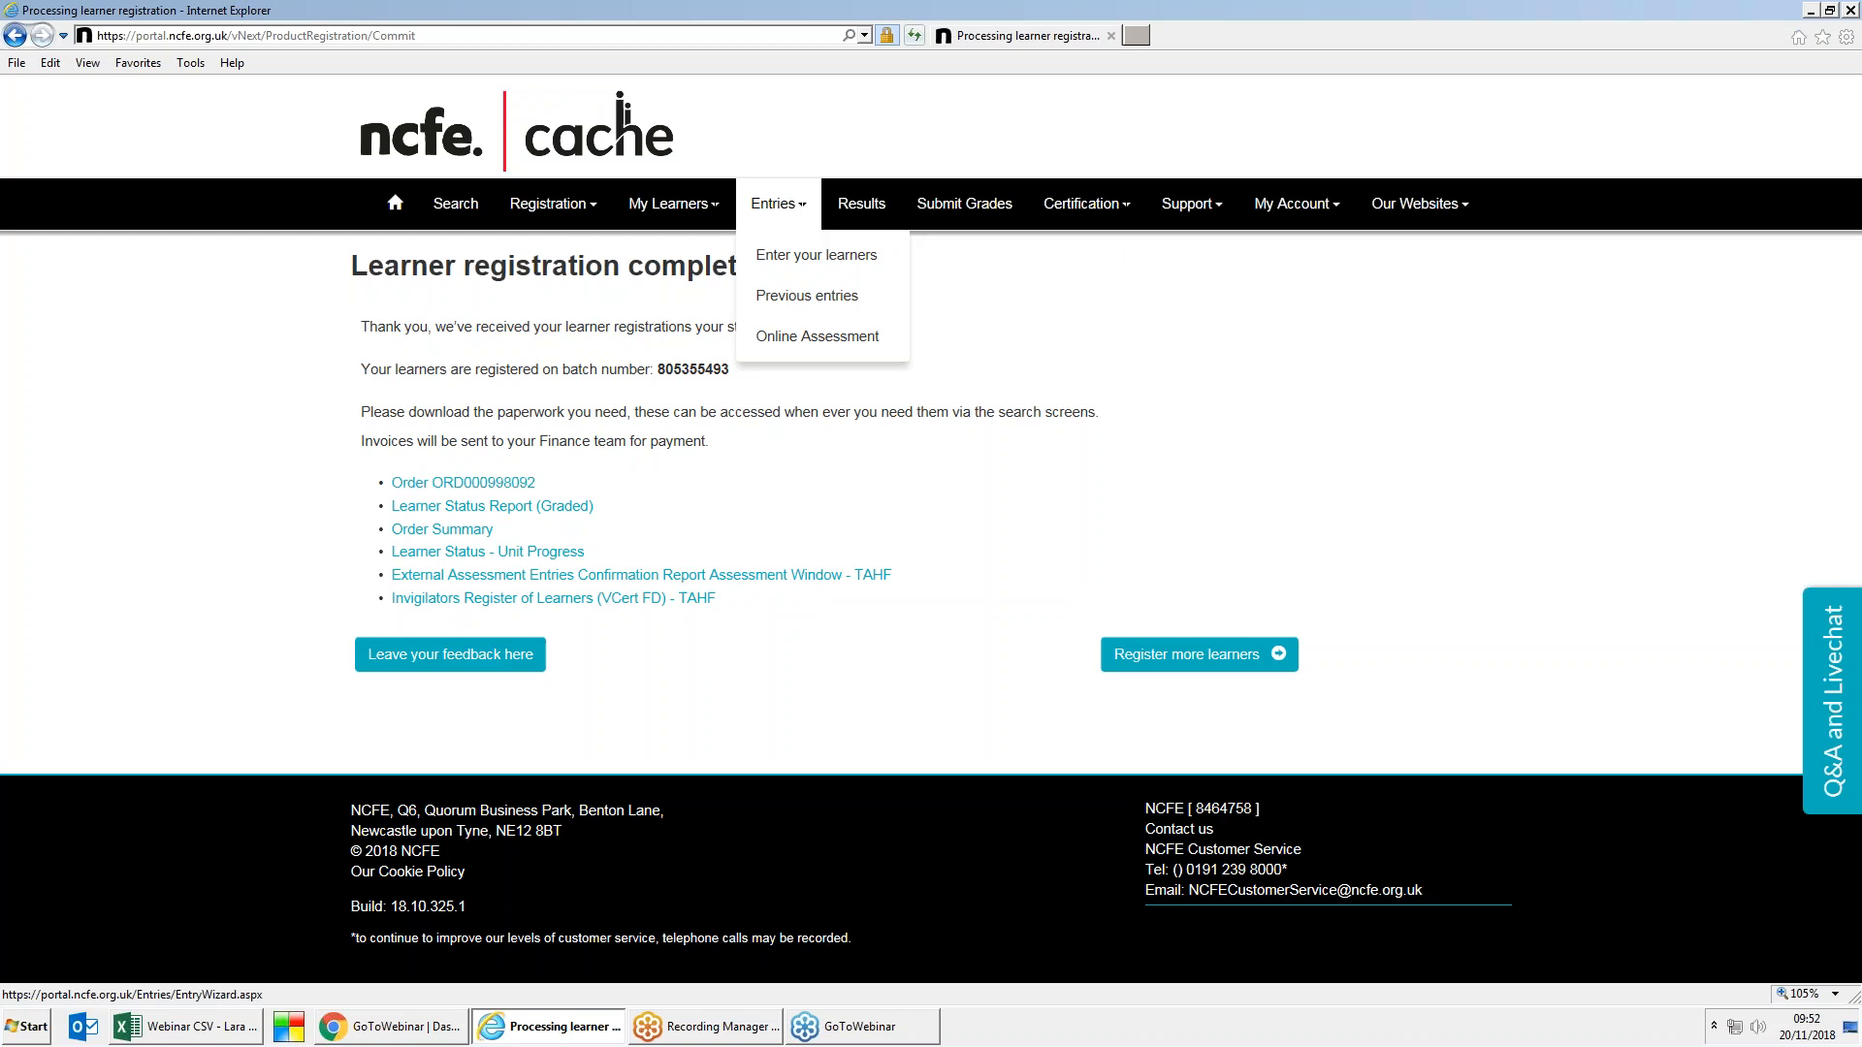
{"action": "left_click", "coordinate": [1082, 313]}
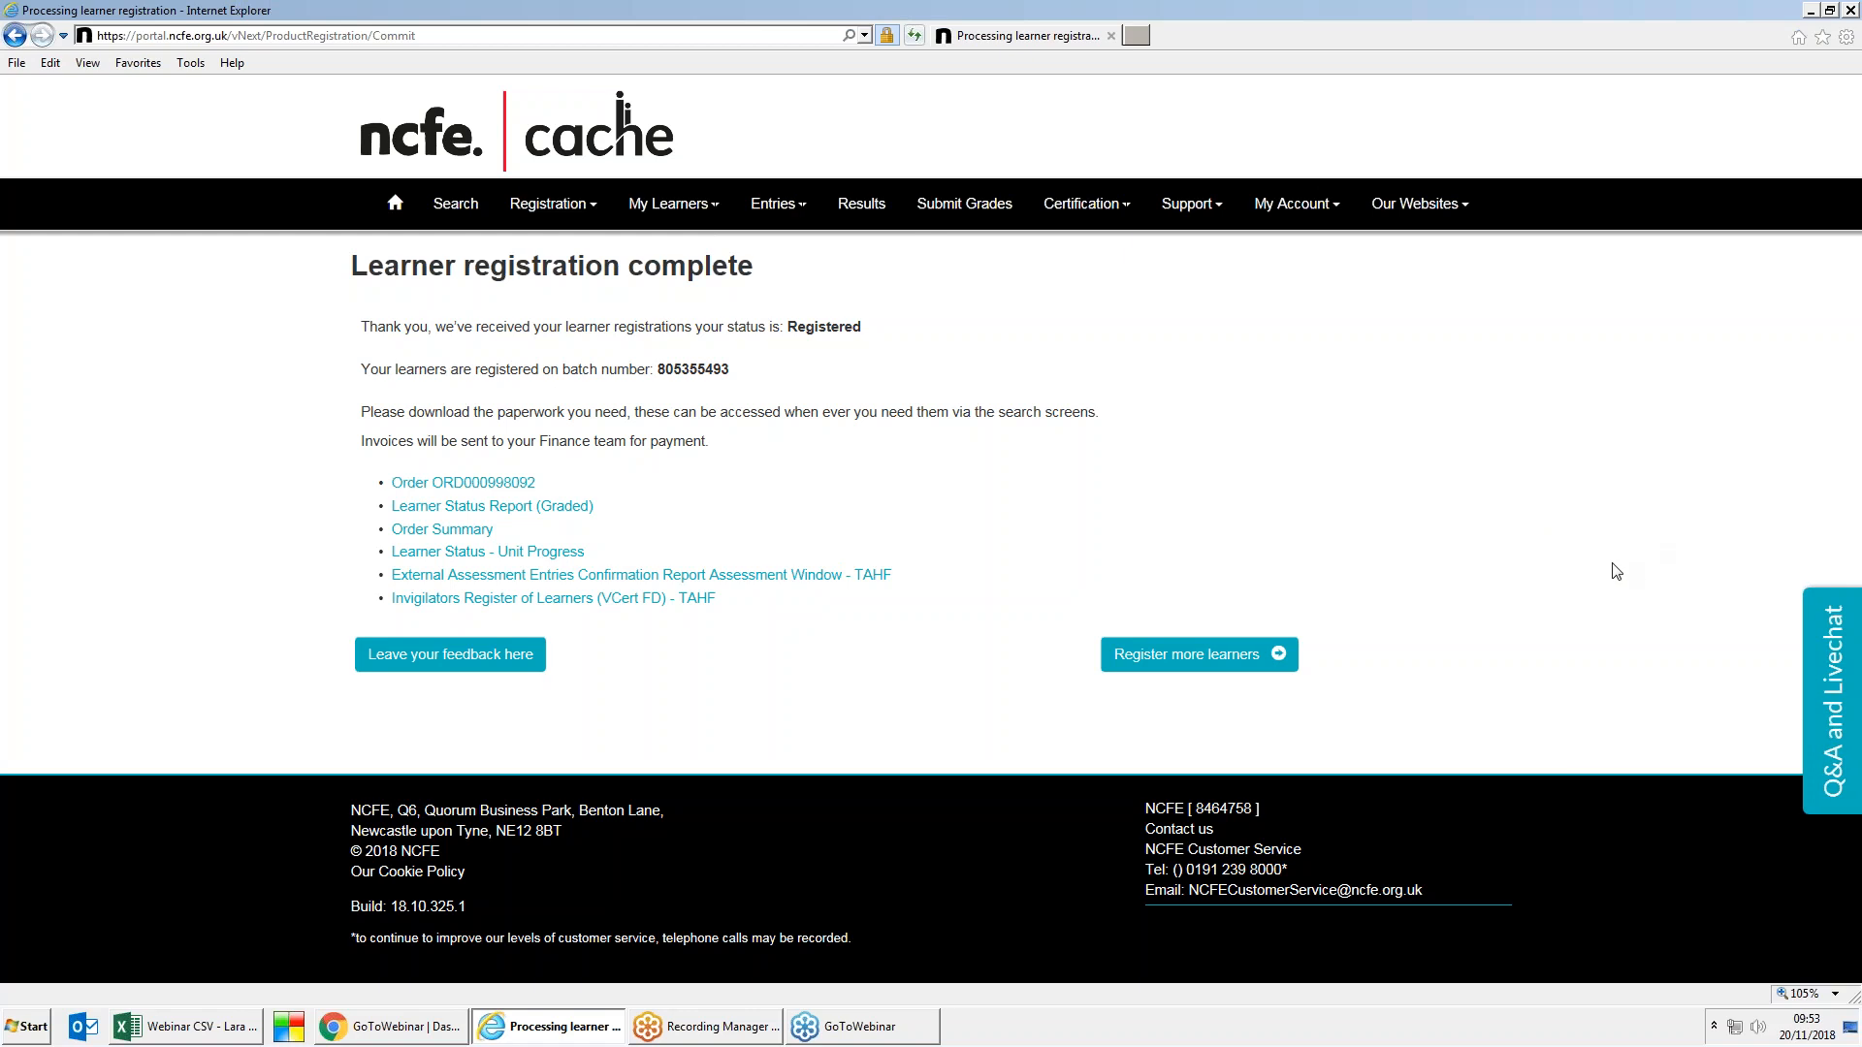
Step: Start a key-in registration and select 603/2955/5 Technical Award in Business and Enterprise by searching 'business and'
{"action": "left_click", "coordinate": [587, 209]}
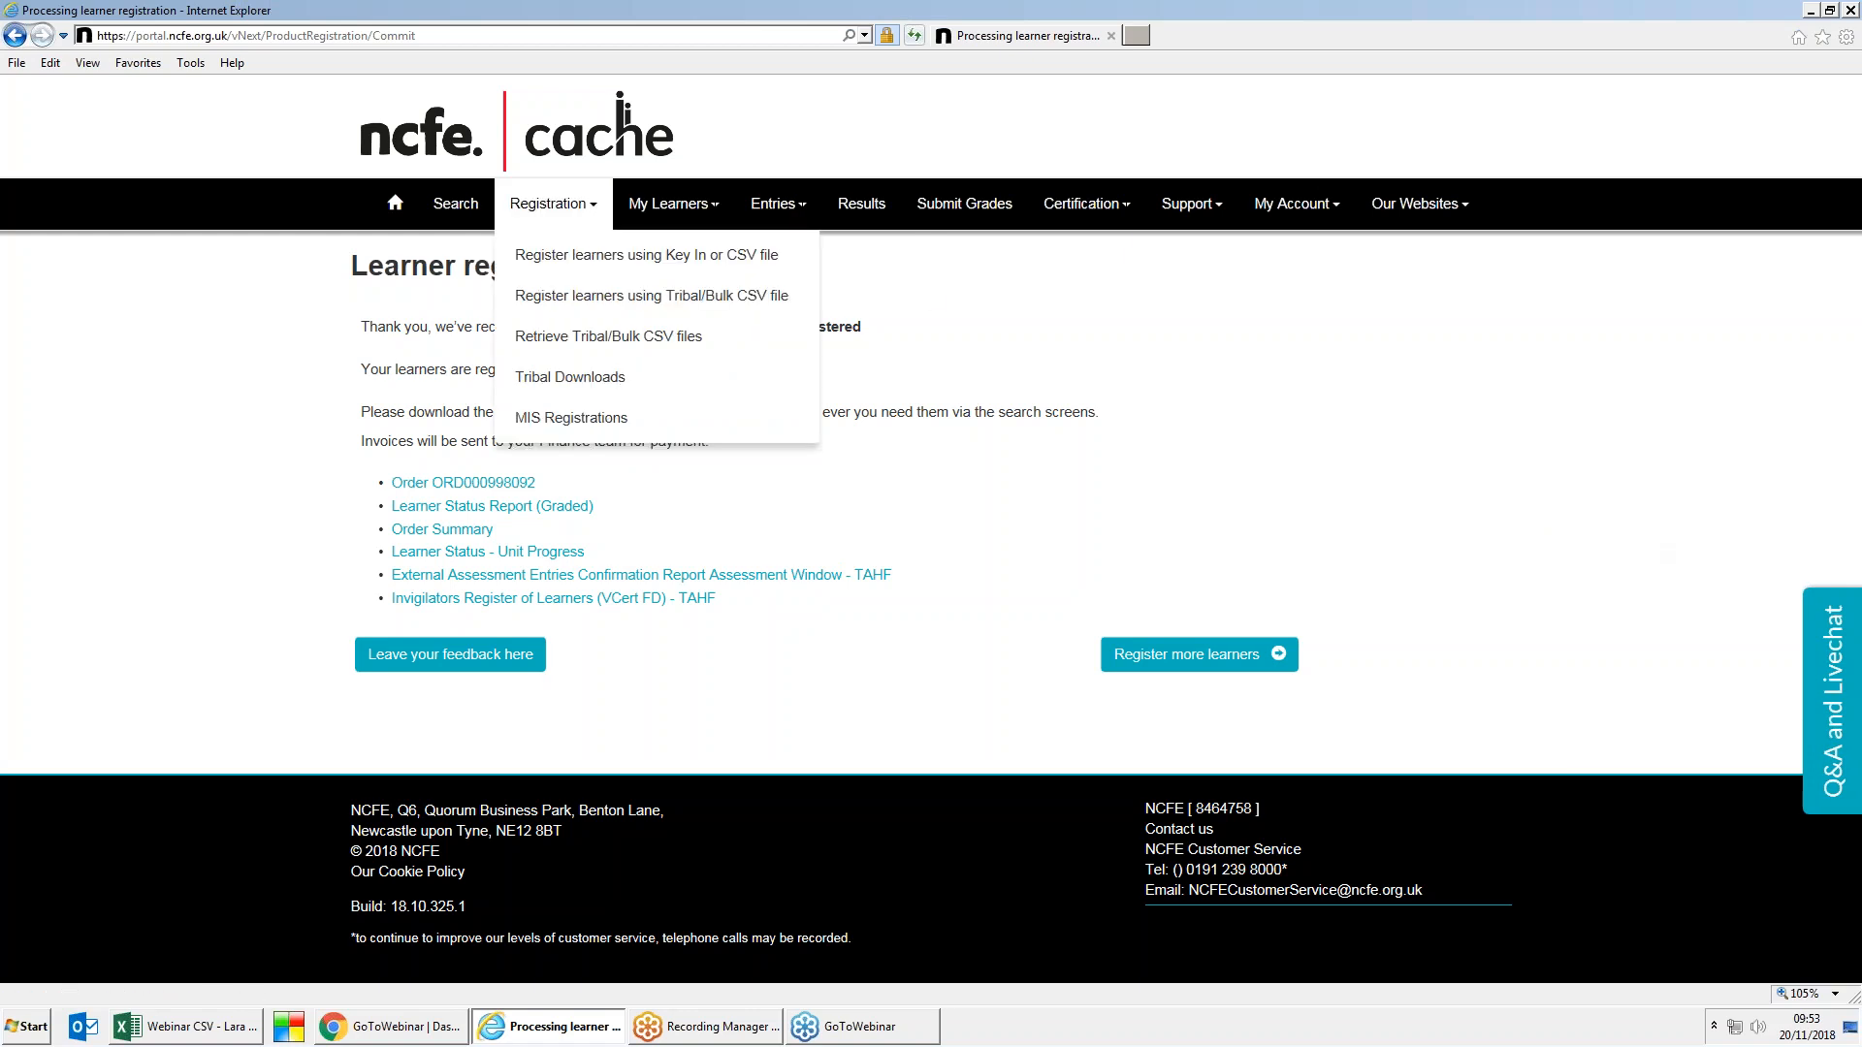
{"action": "left_click", "coordinate": [583, 258]}
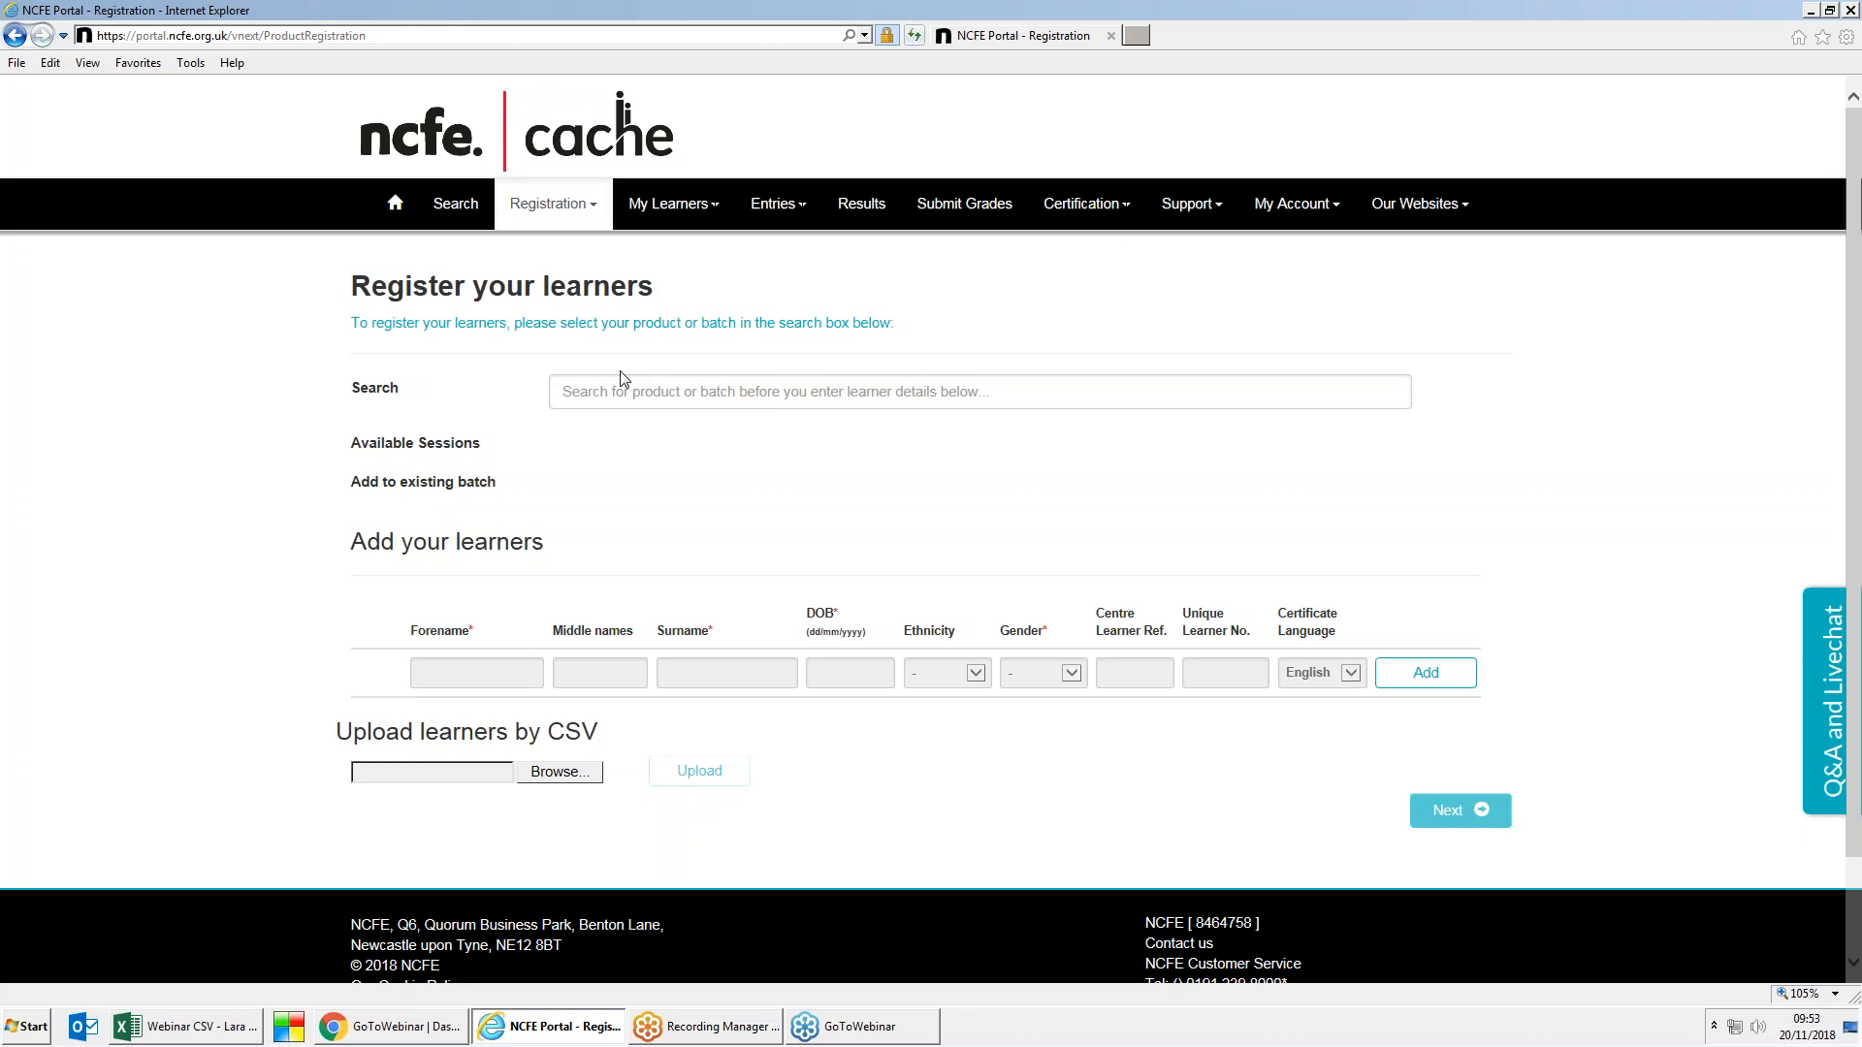
{"action": "left_click", "coordinate": [706, 391]}
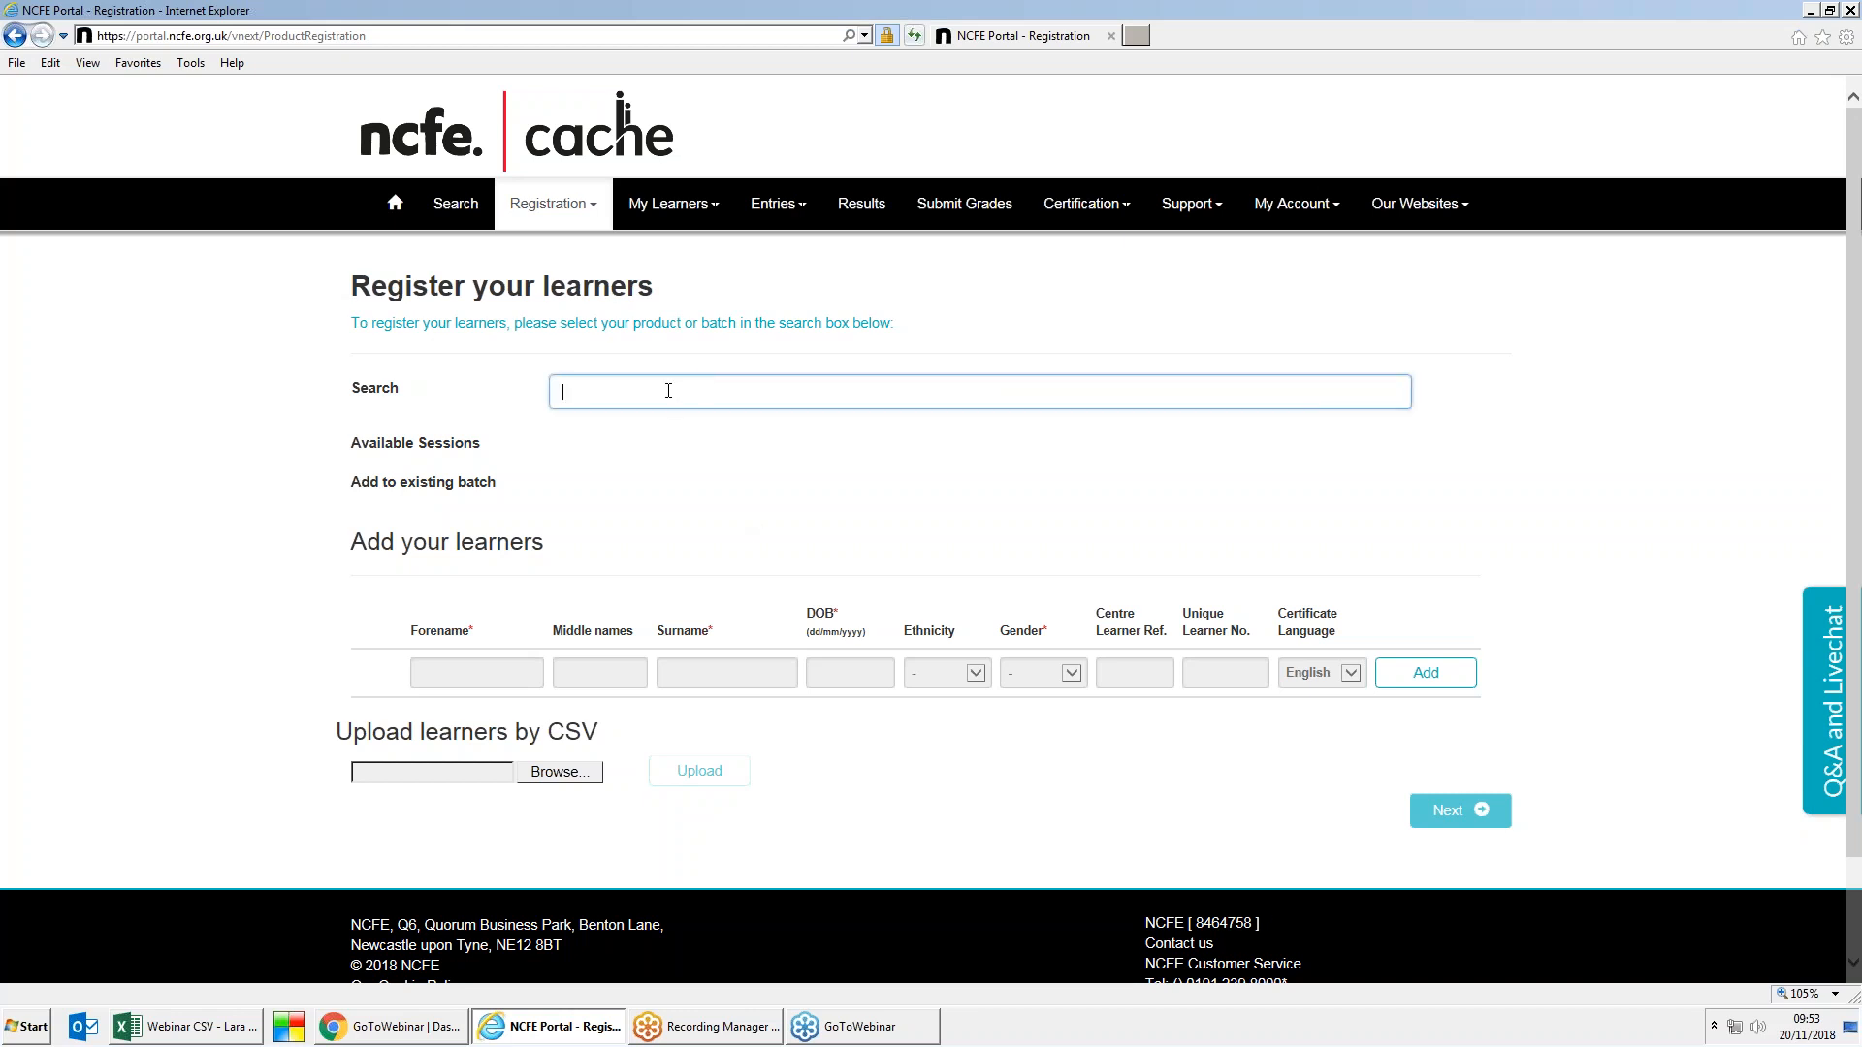
{"action": "type", "text": "business"}
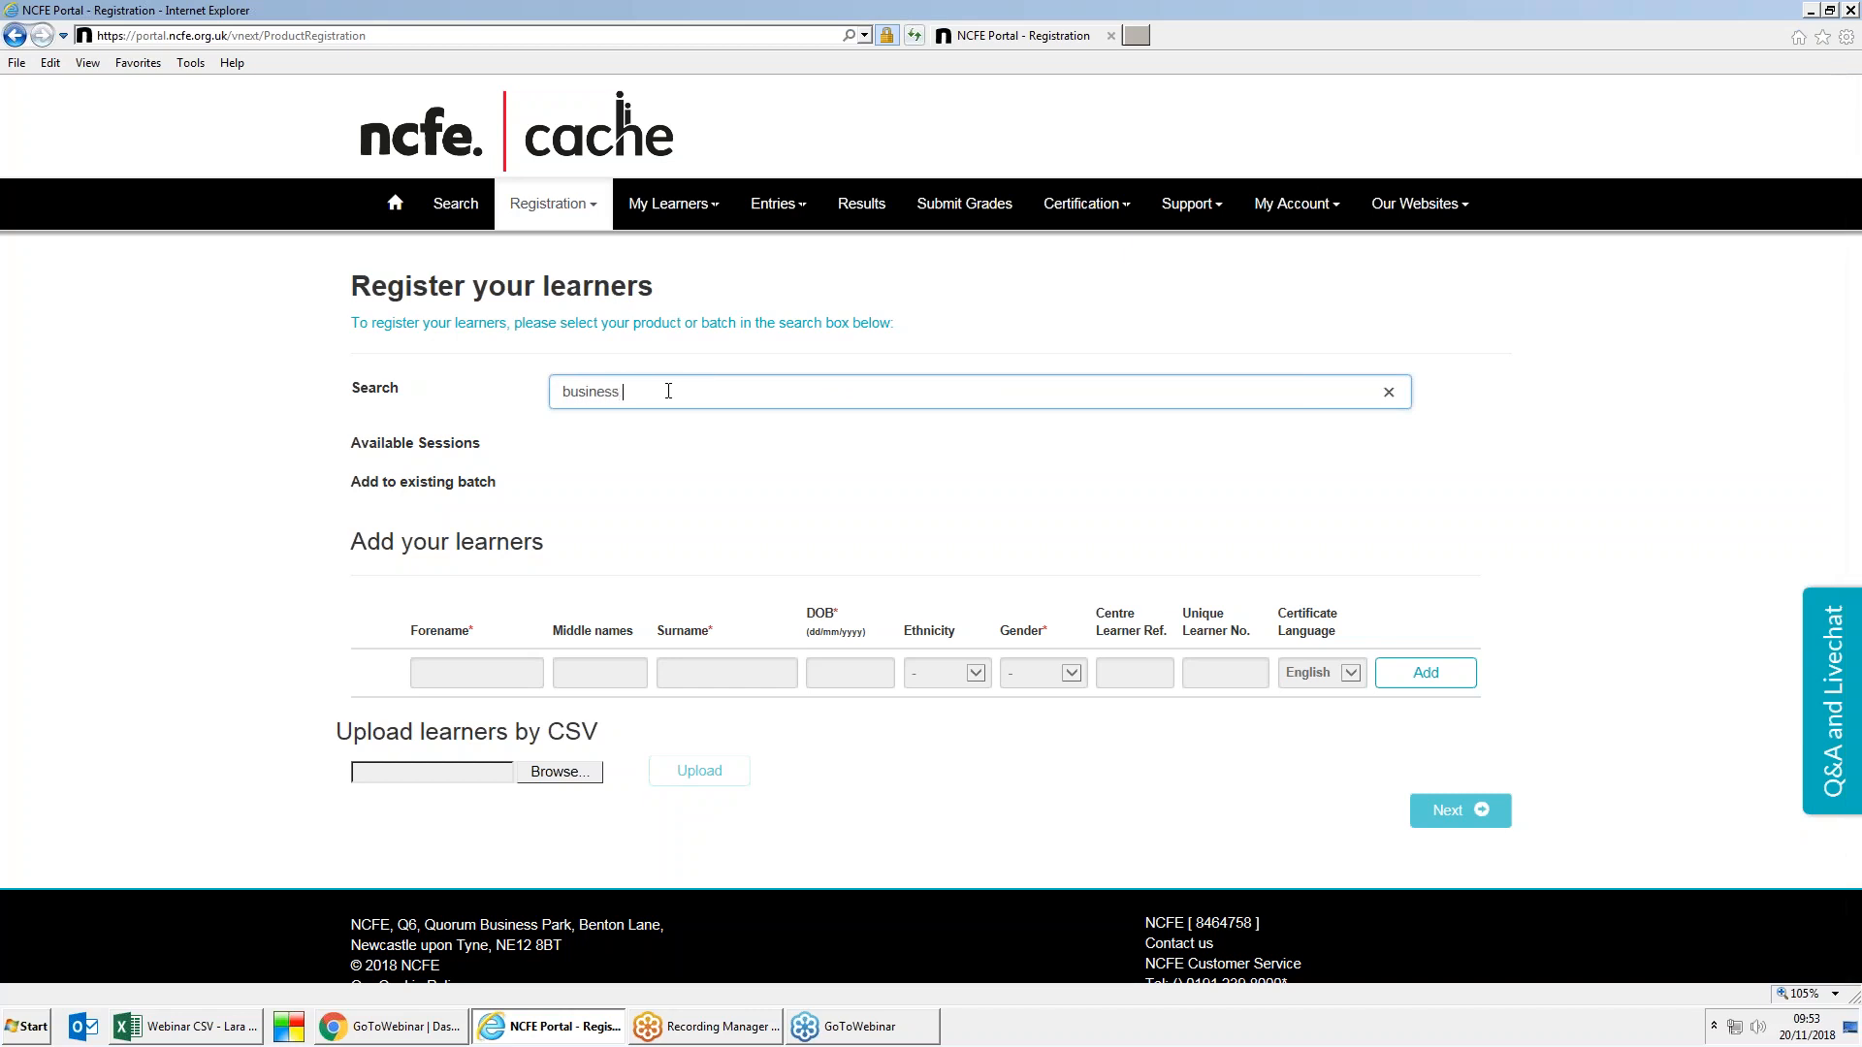
{"action": "type", "text": " and"}
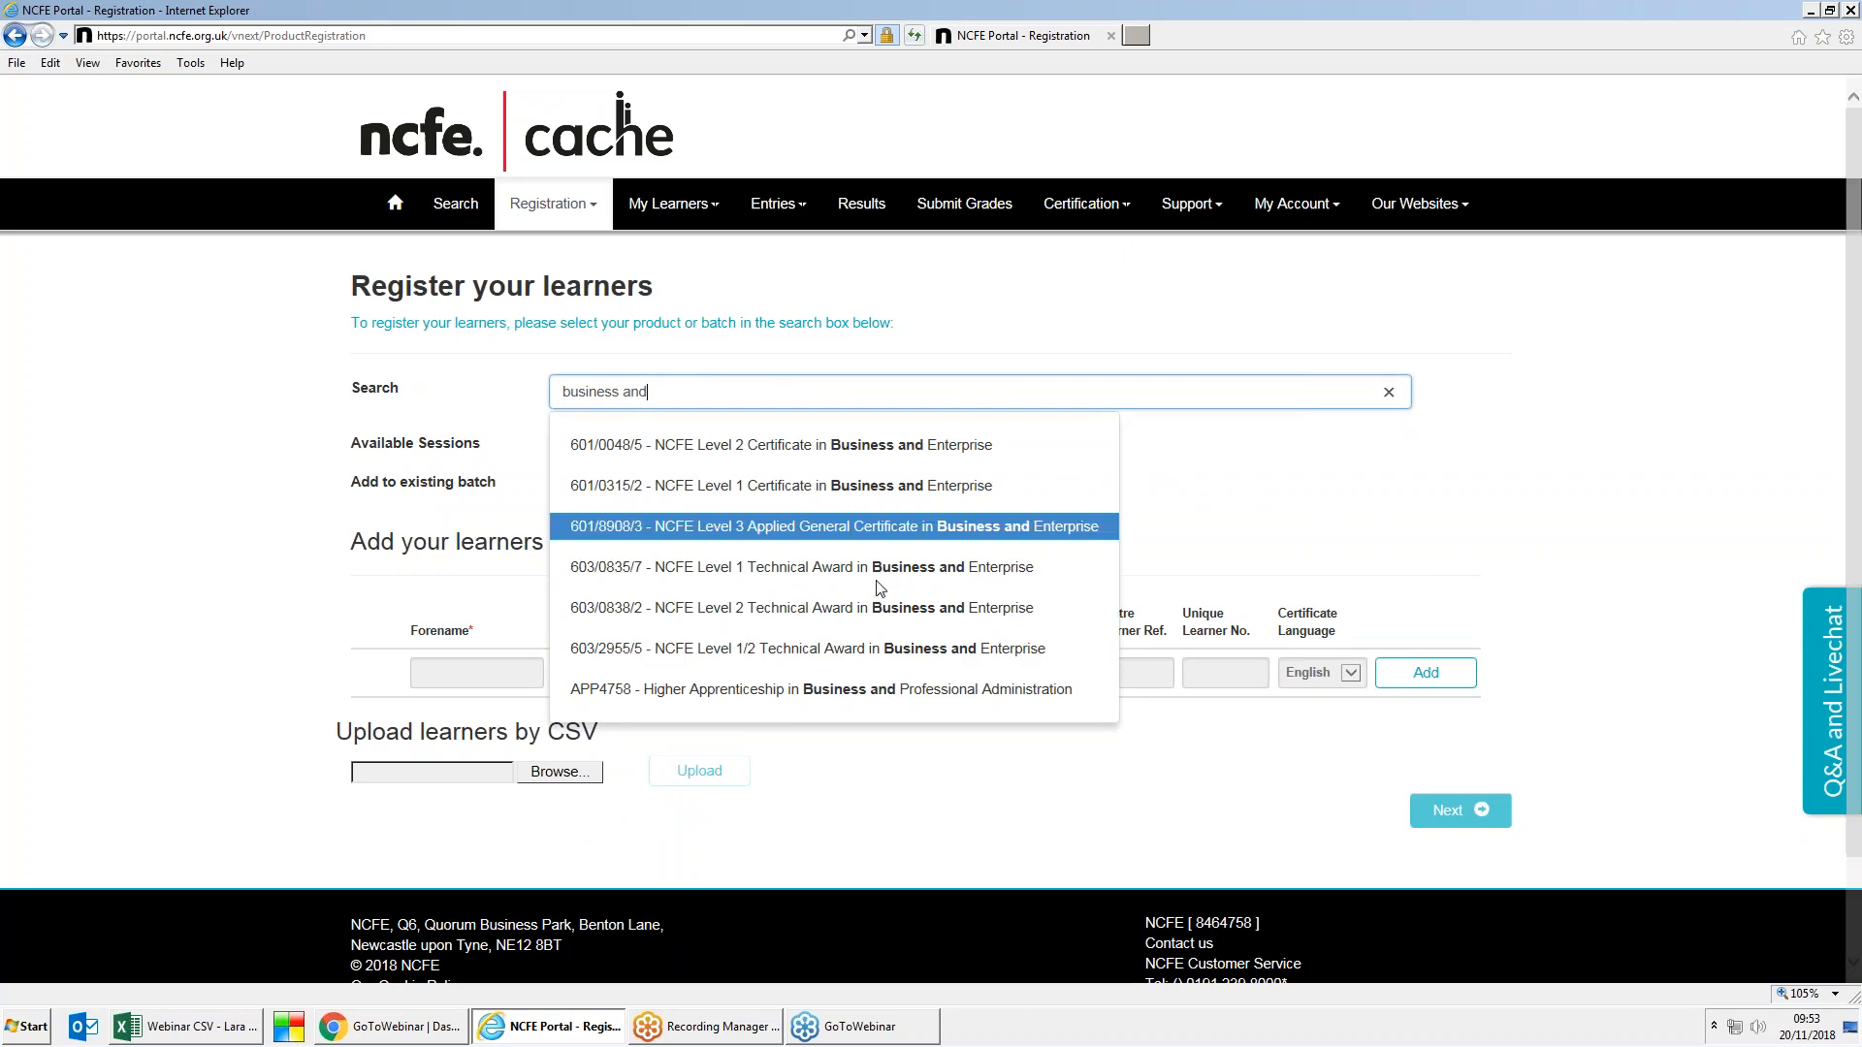
{"action": "left_click", "coordinate": [944, 650]}
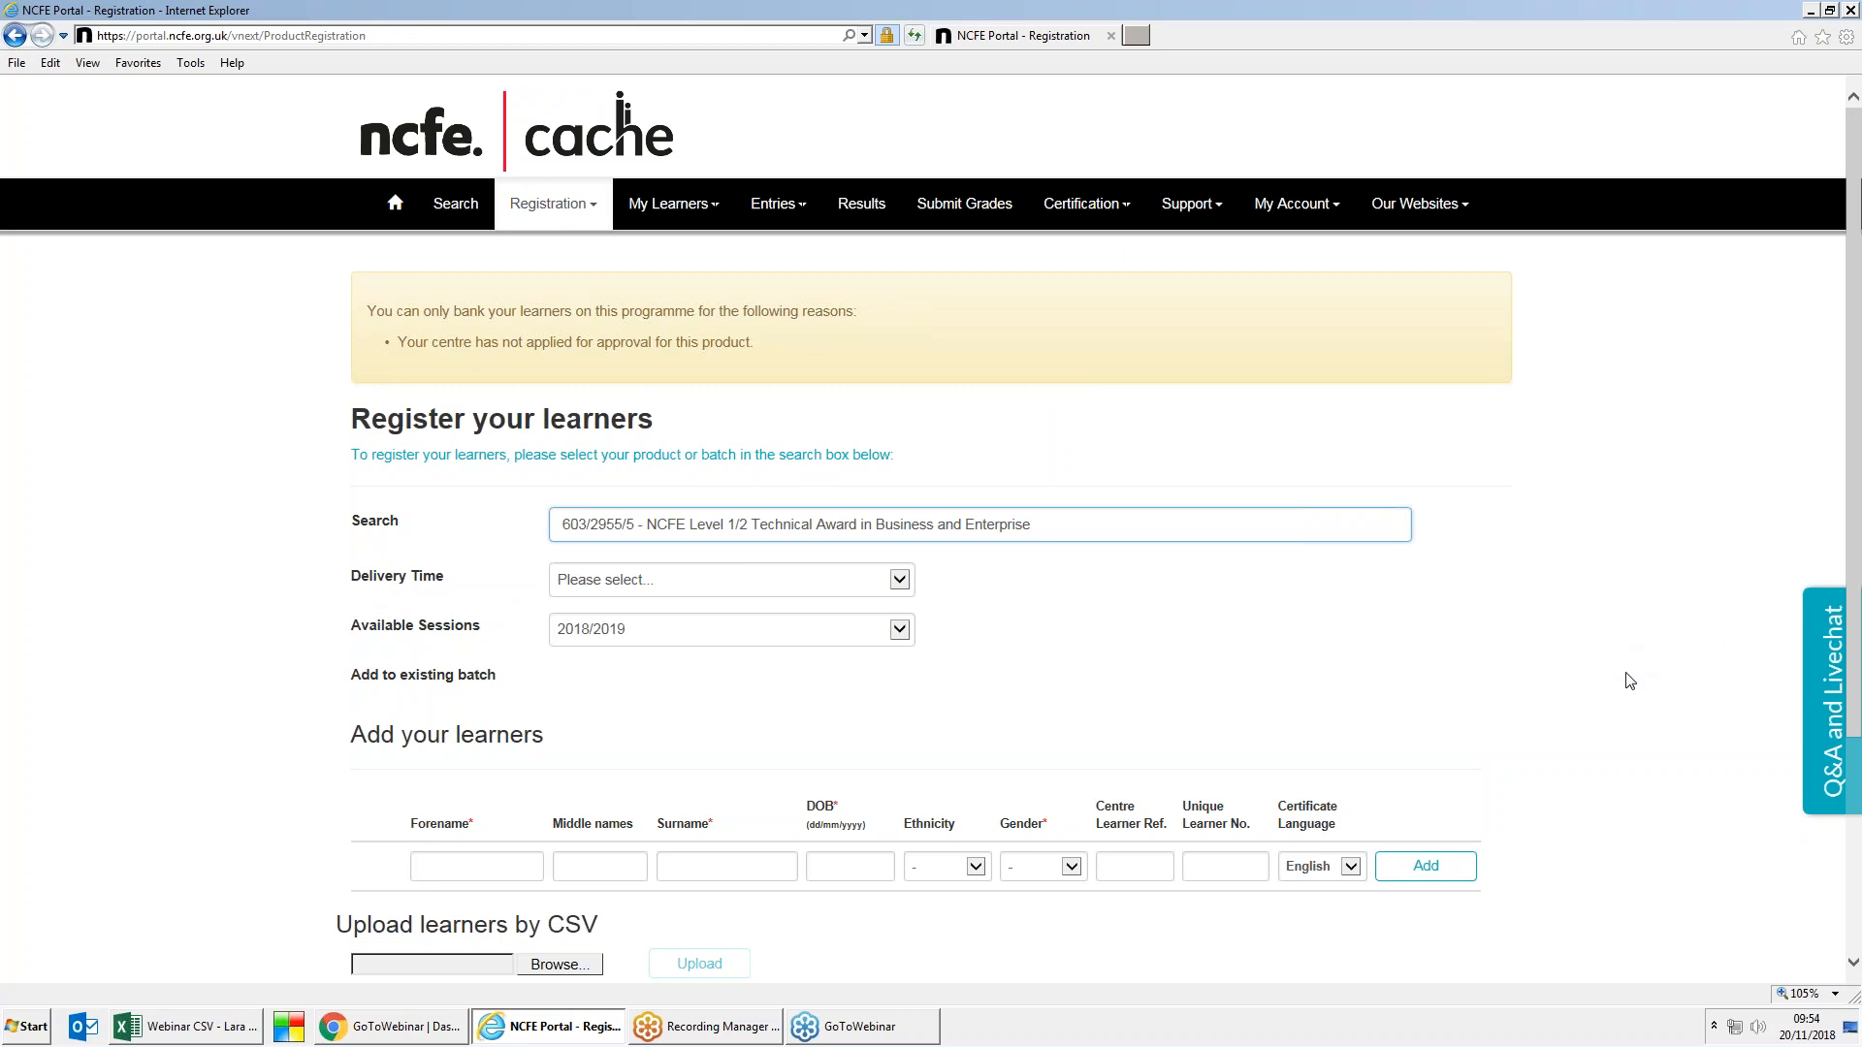
Step: Set the registration's delivery time to 2 years
{"action": "left_click", "coordinate": [1629, 680]}
{"action": "scroll", "coordinate": [1629, 680], "scroll_direction": "down", "scroll_amount": 3}
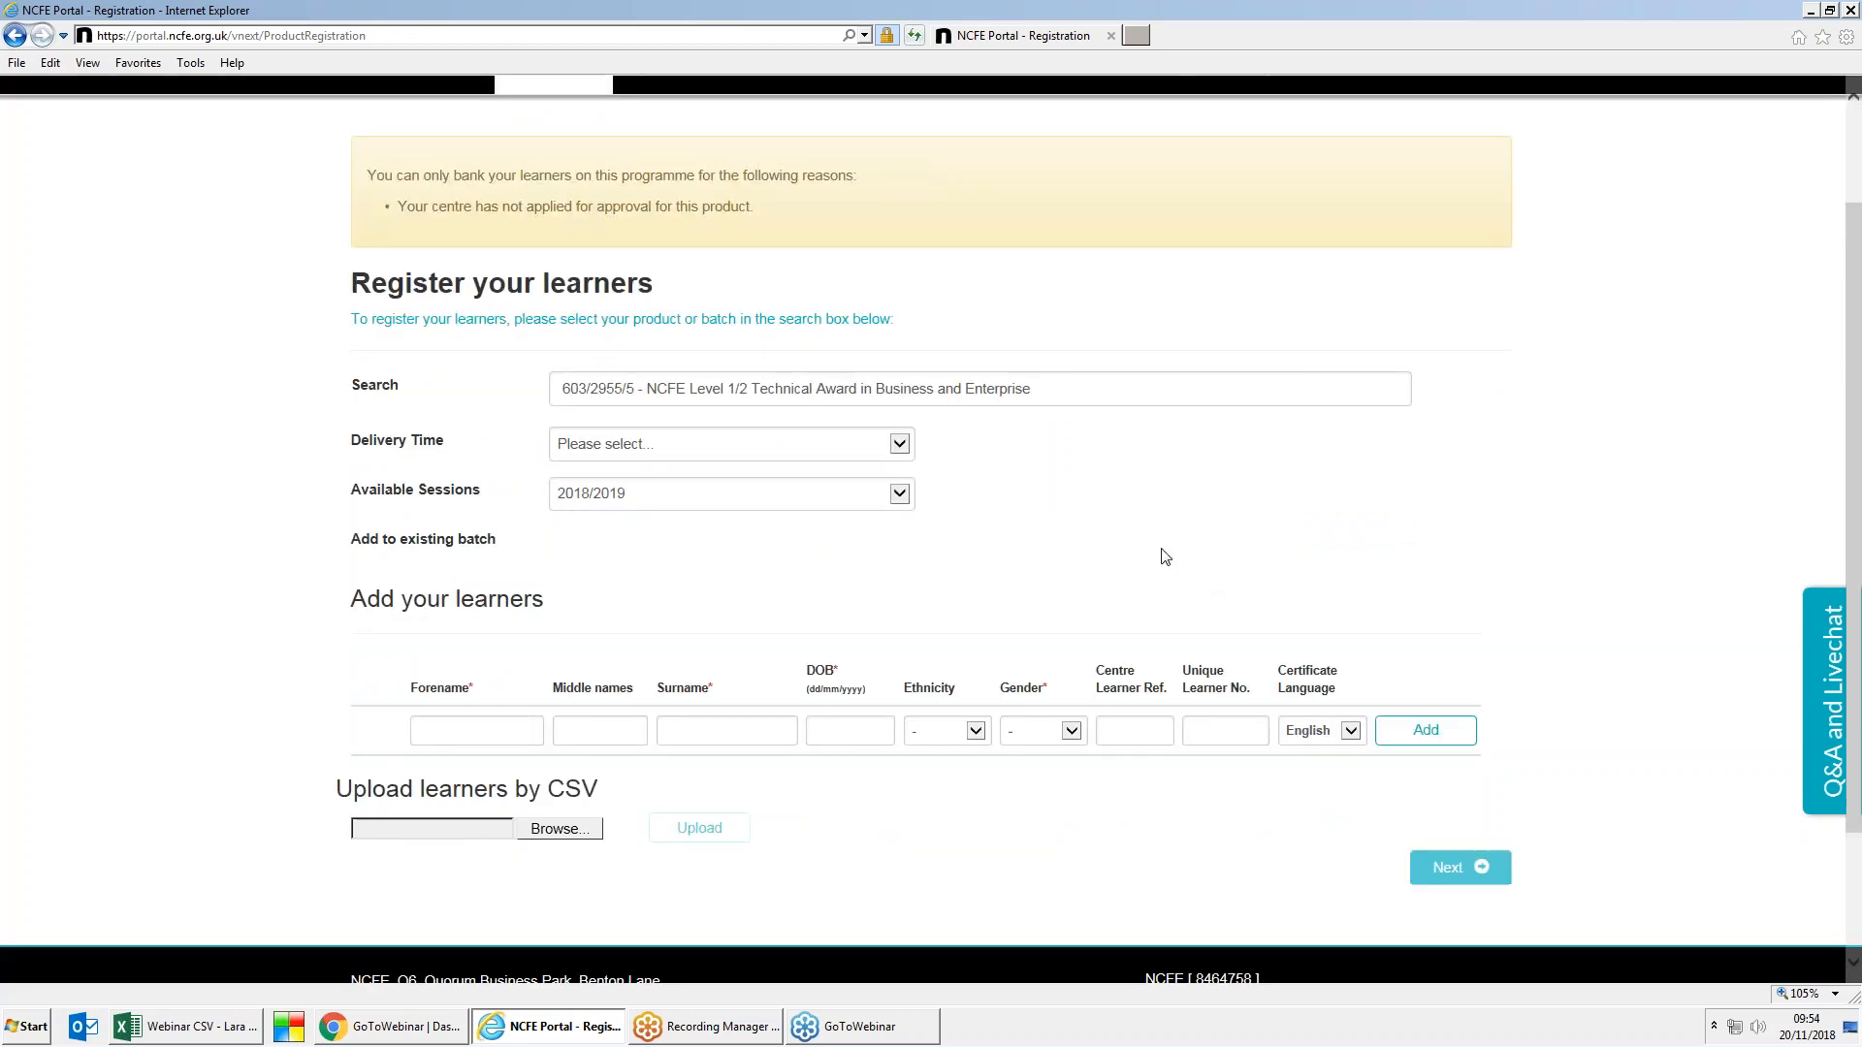
{"action": "left_click", "coordinate": [898, 444]}
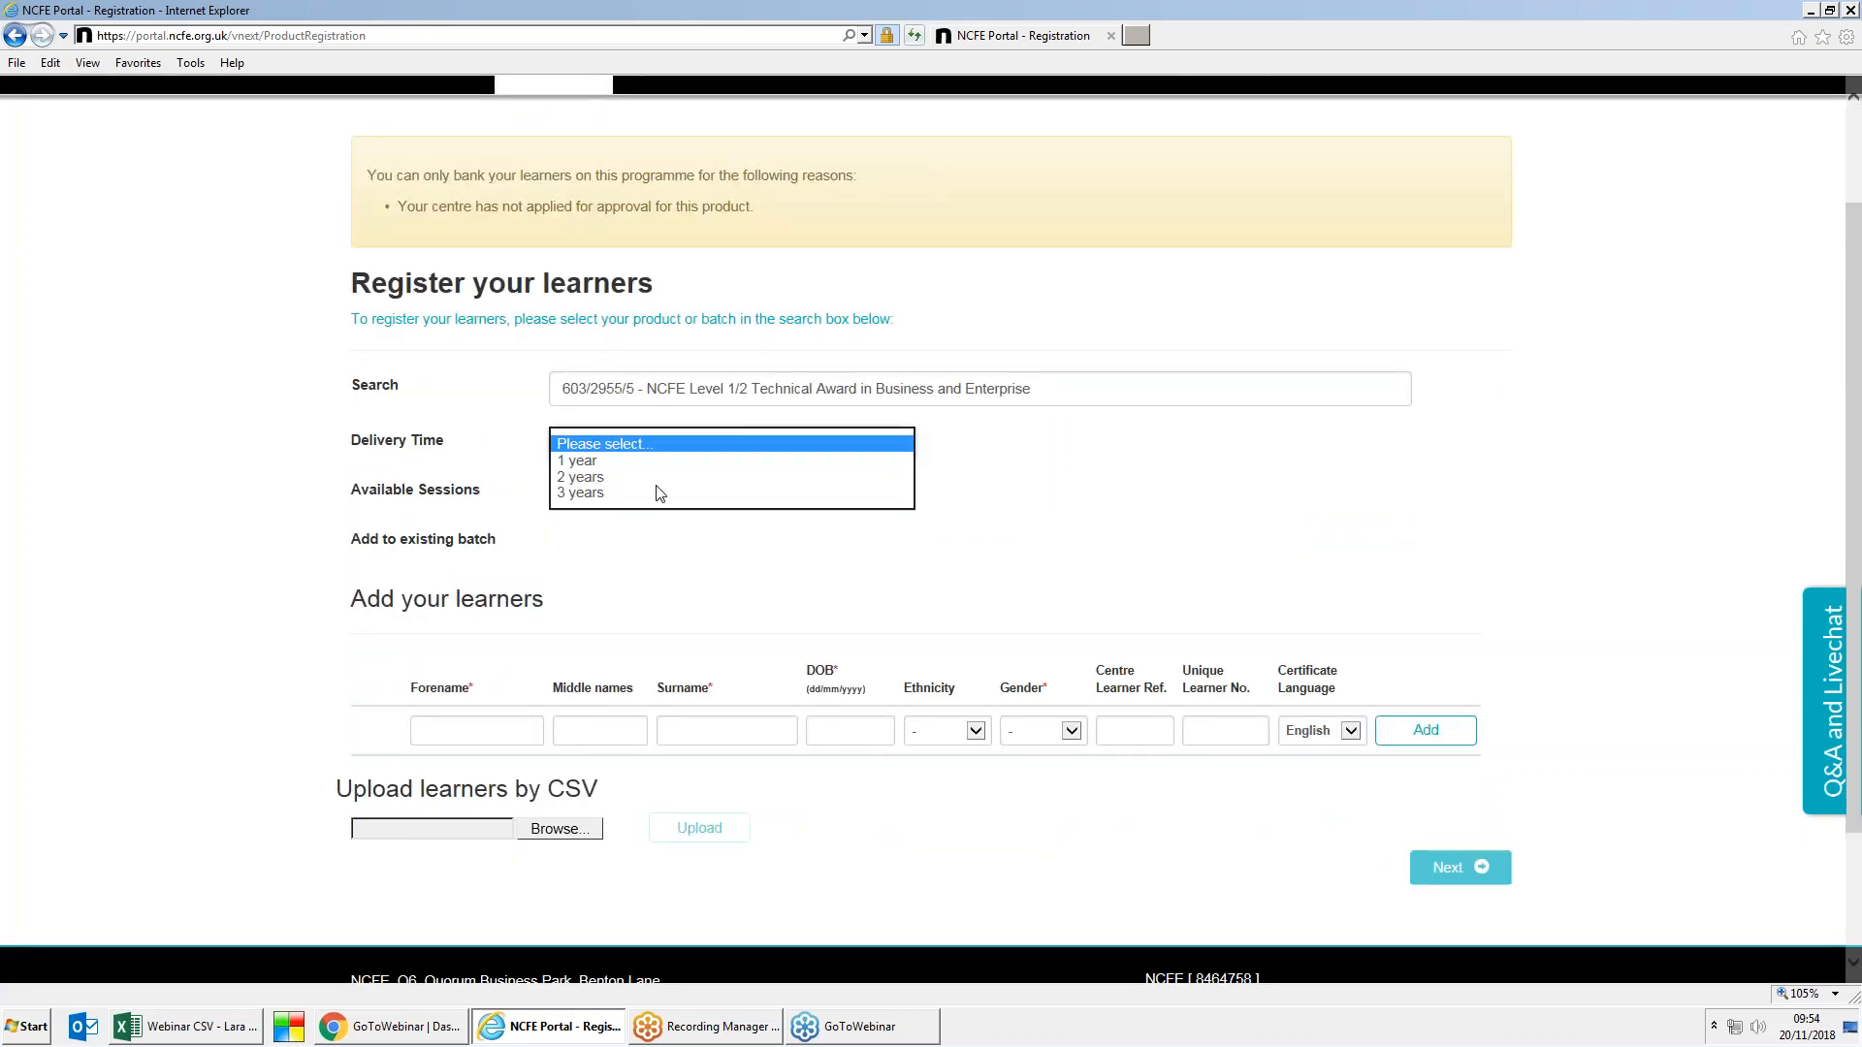
{"action": "left_click", "coordinate": [572, 477]}
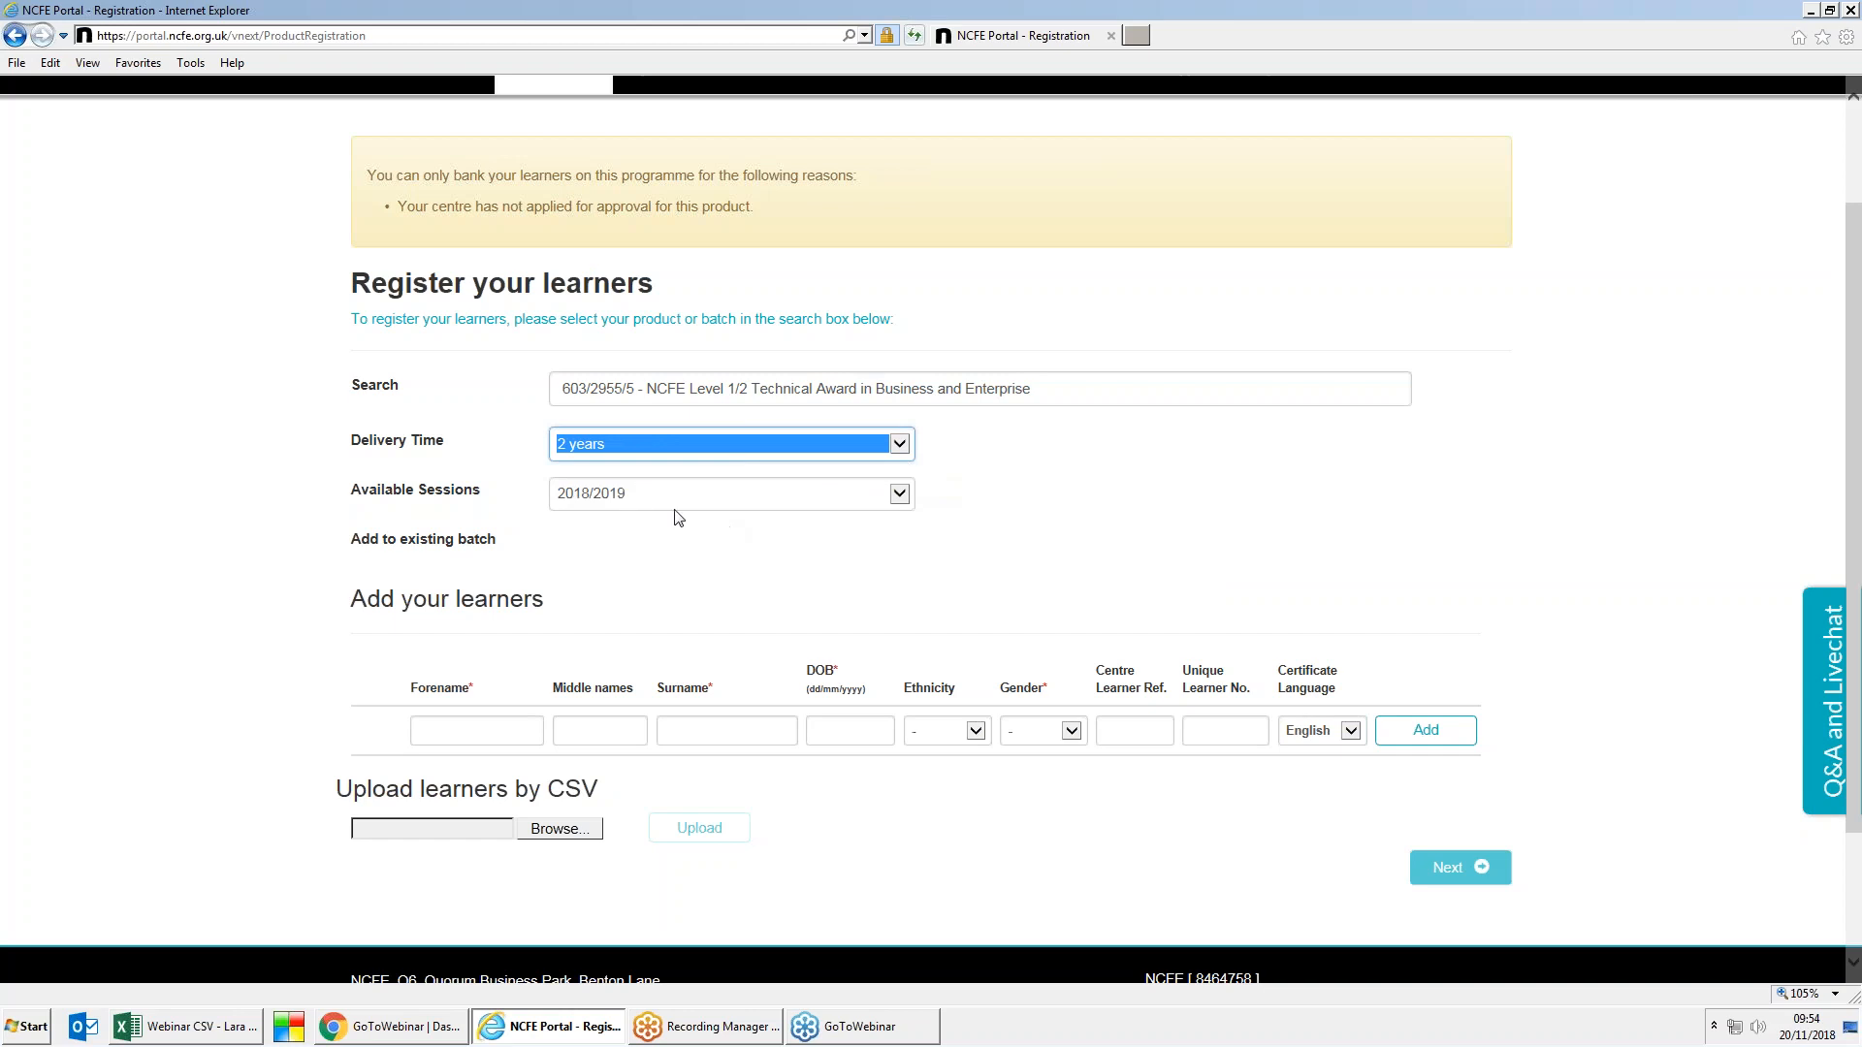
Step: Add a female learner with forename, surname and birth date 19/06/1988 to the list
{"action": "left_click", "coordinate": [496, 732]}
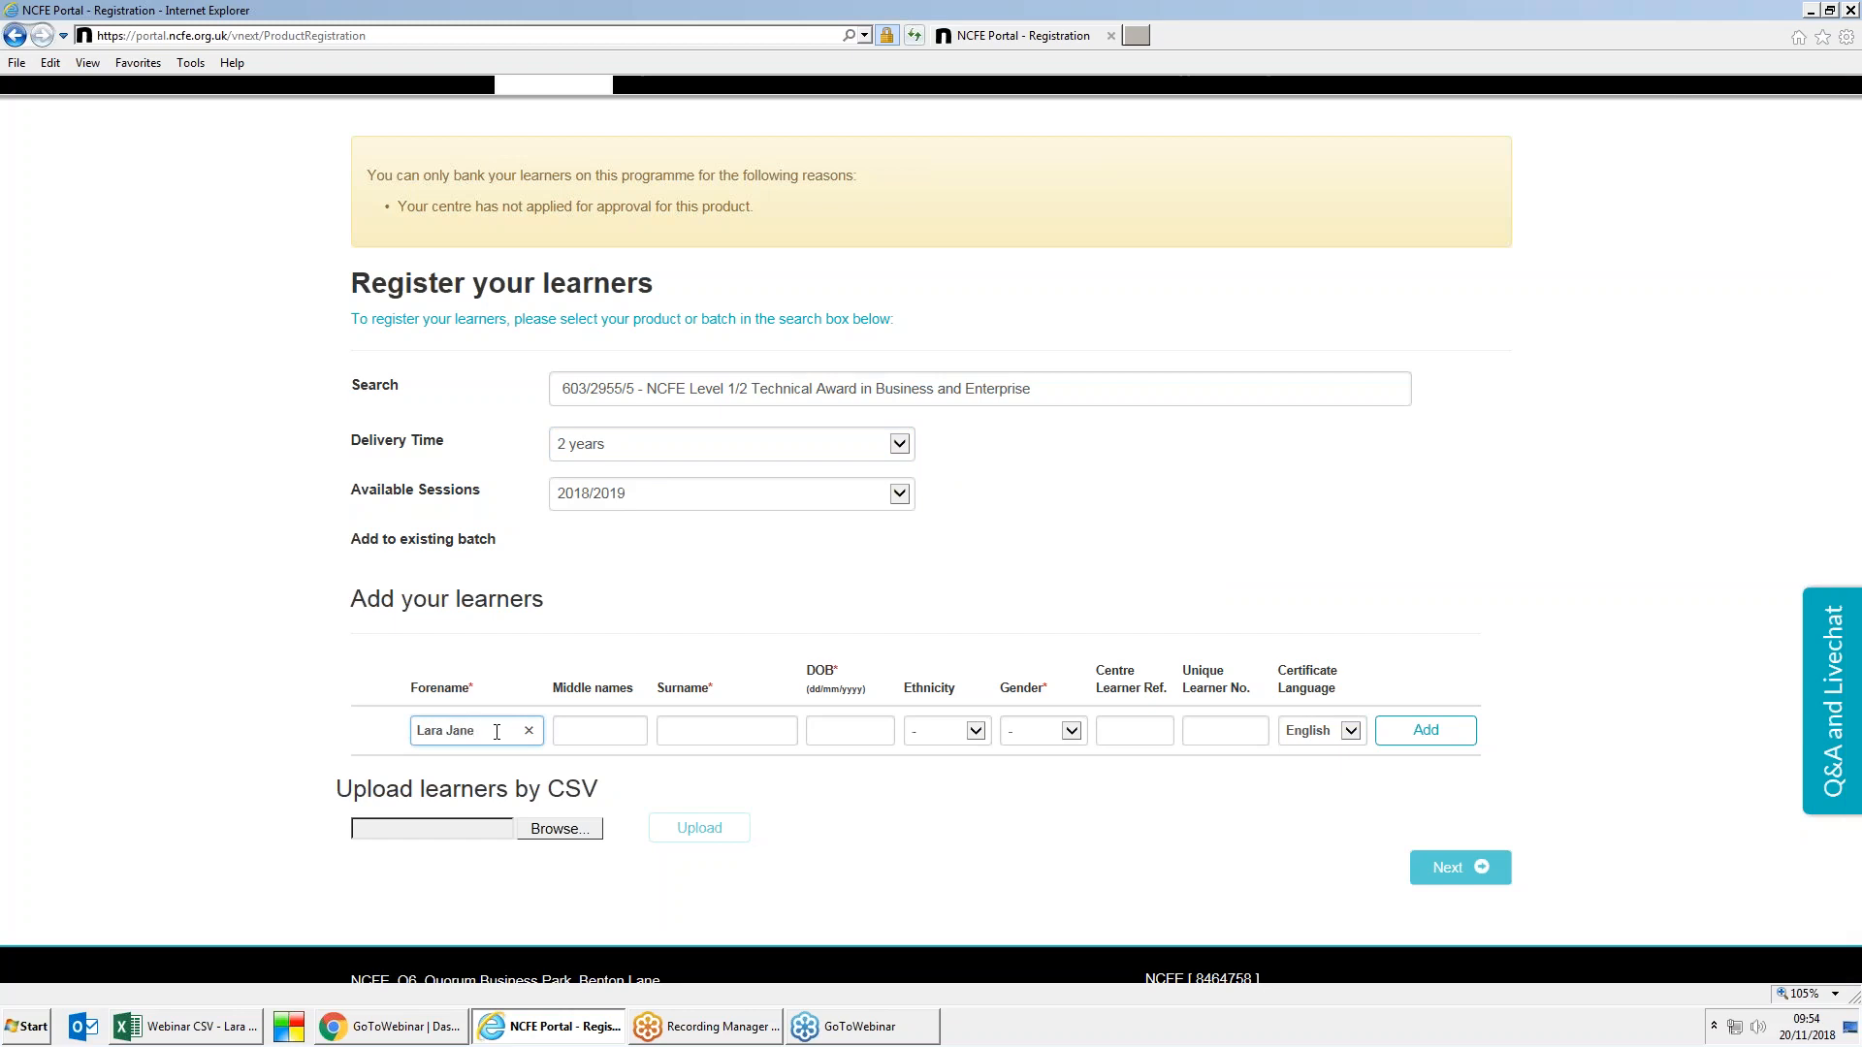
{"action": "left_click", "coordinate": [679, 732]}
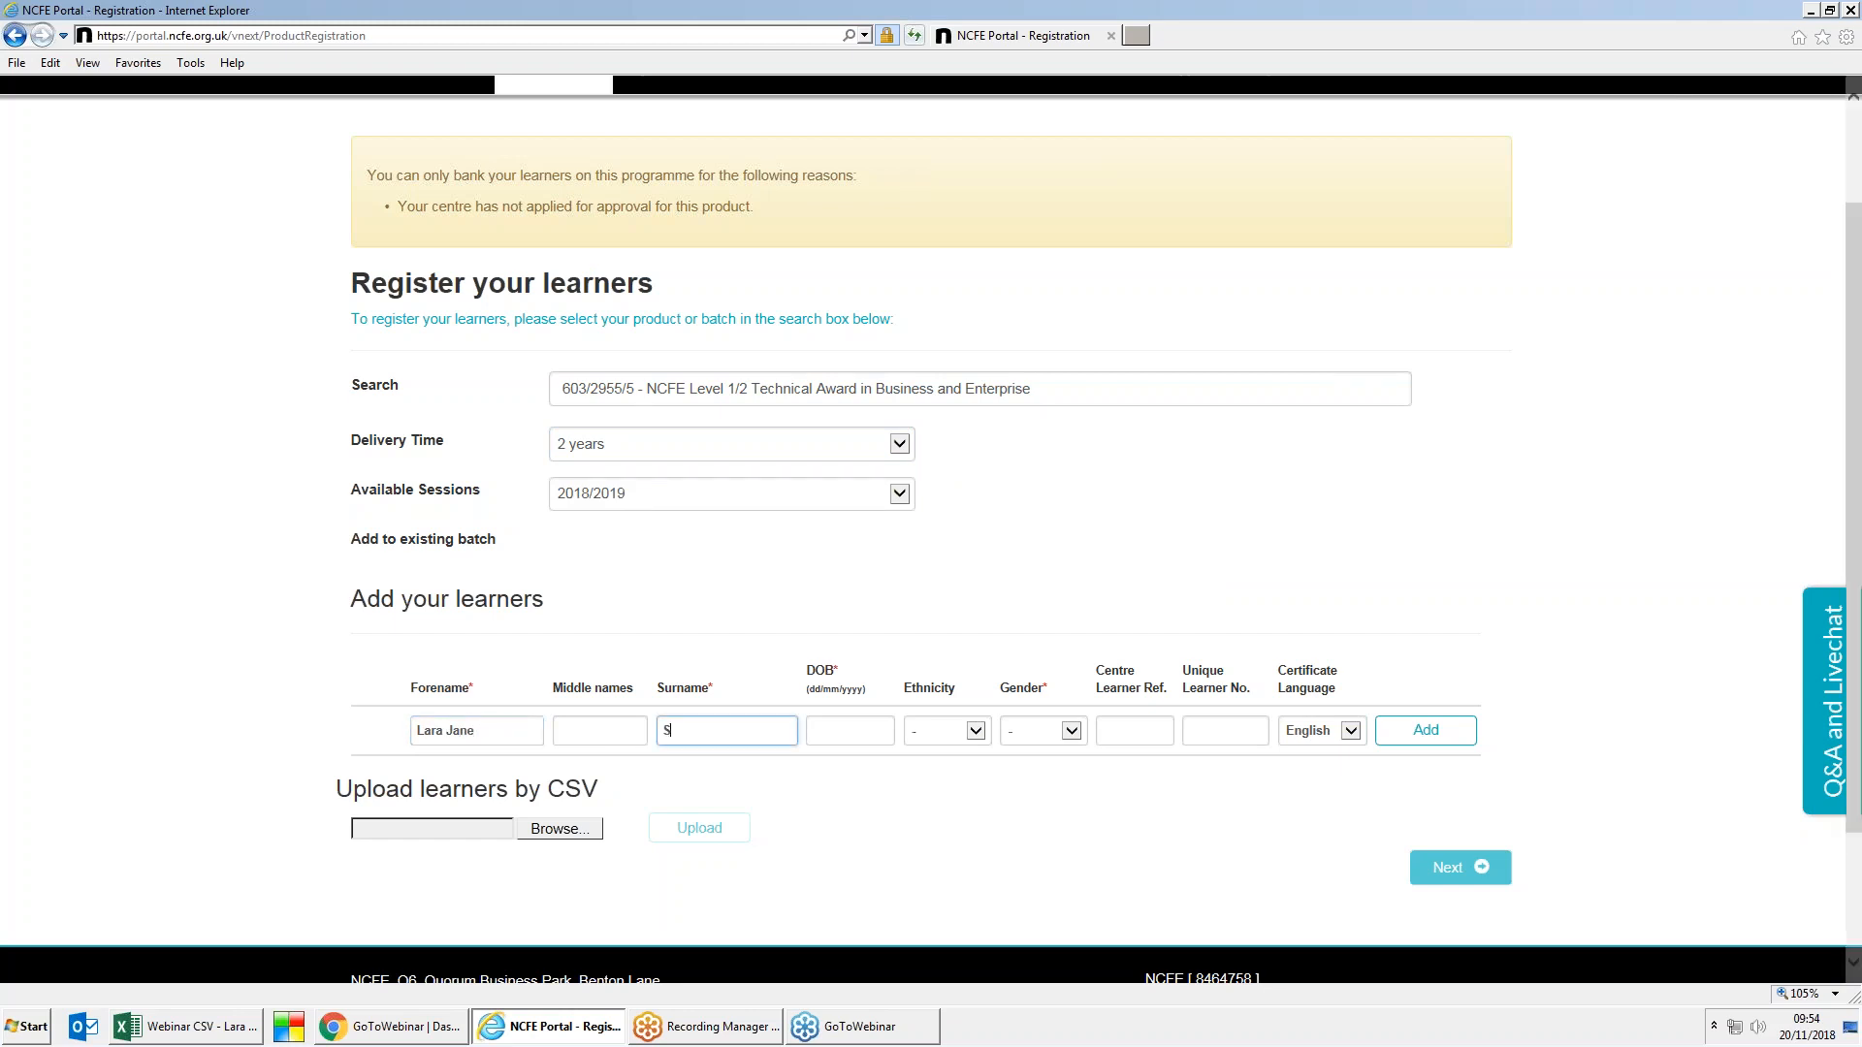
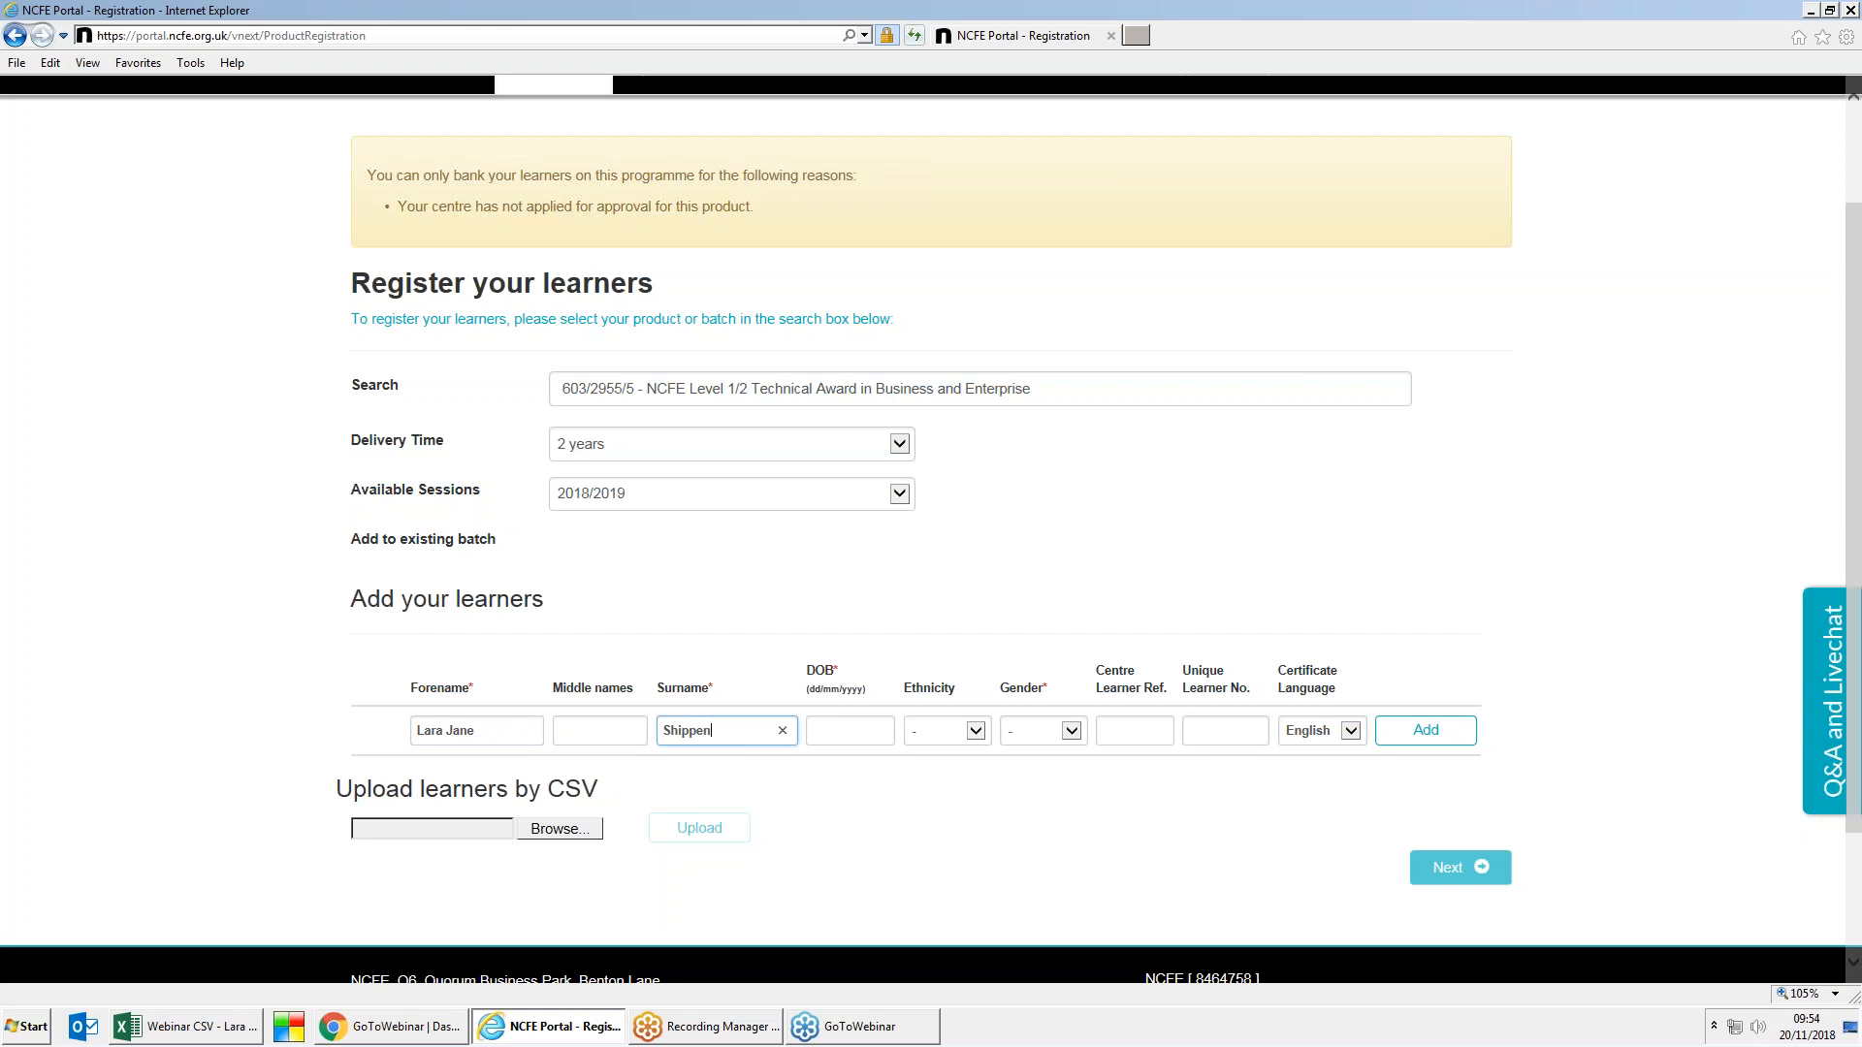
{"action": "left_click", "coordinate": [856, 739]}
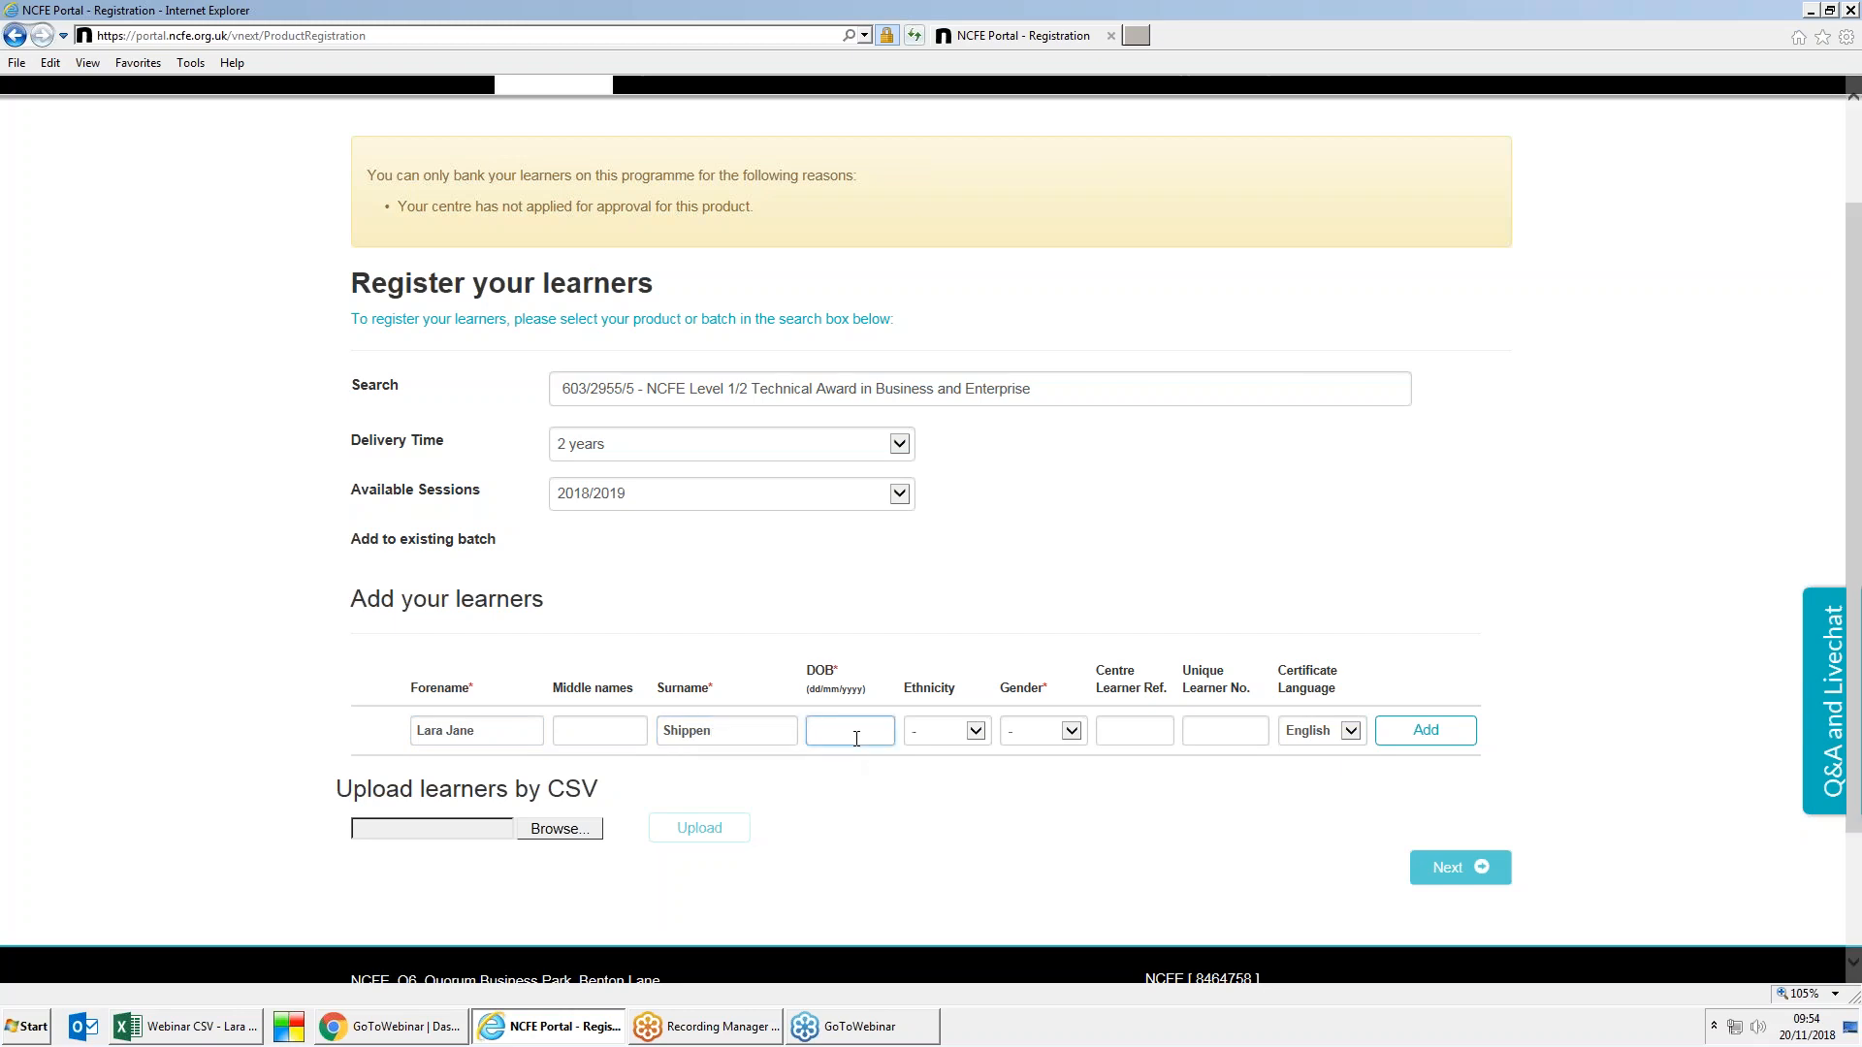
{"action": "type", "text": "19/06/1988"}
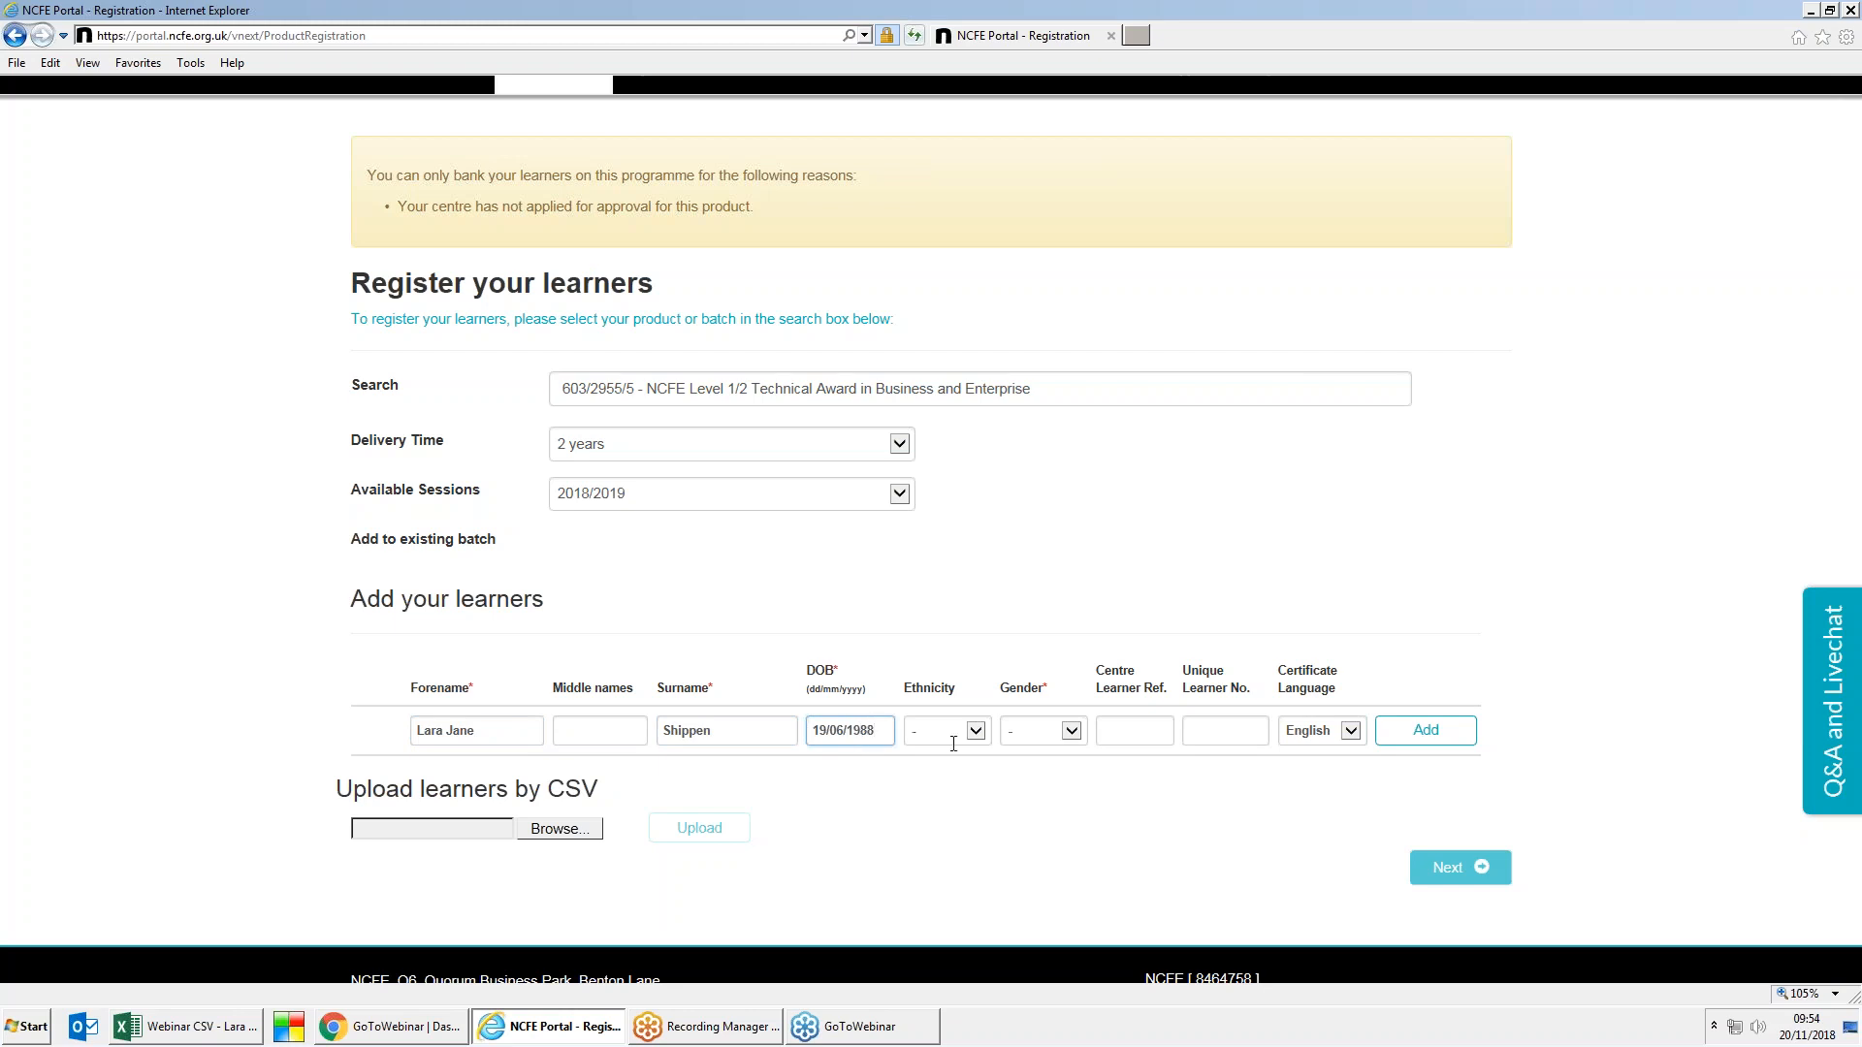
{"action": "left_click", "coordinate": [1071, 740]}
{"action": "left_click", "coordinate": [1067, 744]}
{"action": "left_click", "coordinate": [1425, 731]}
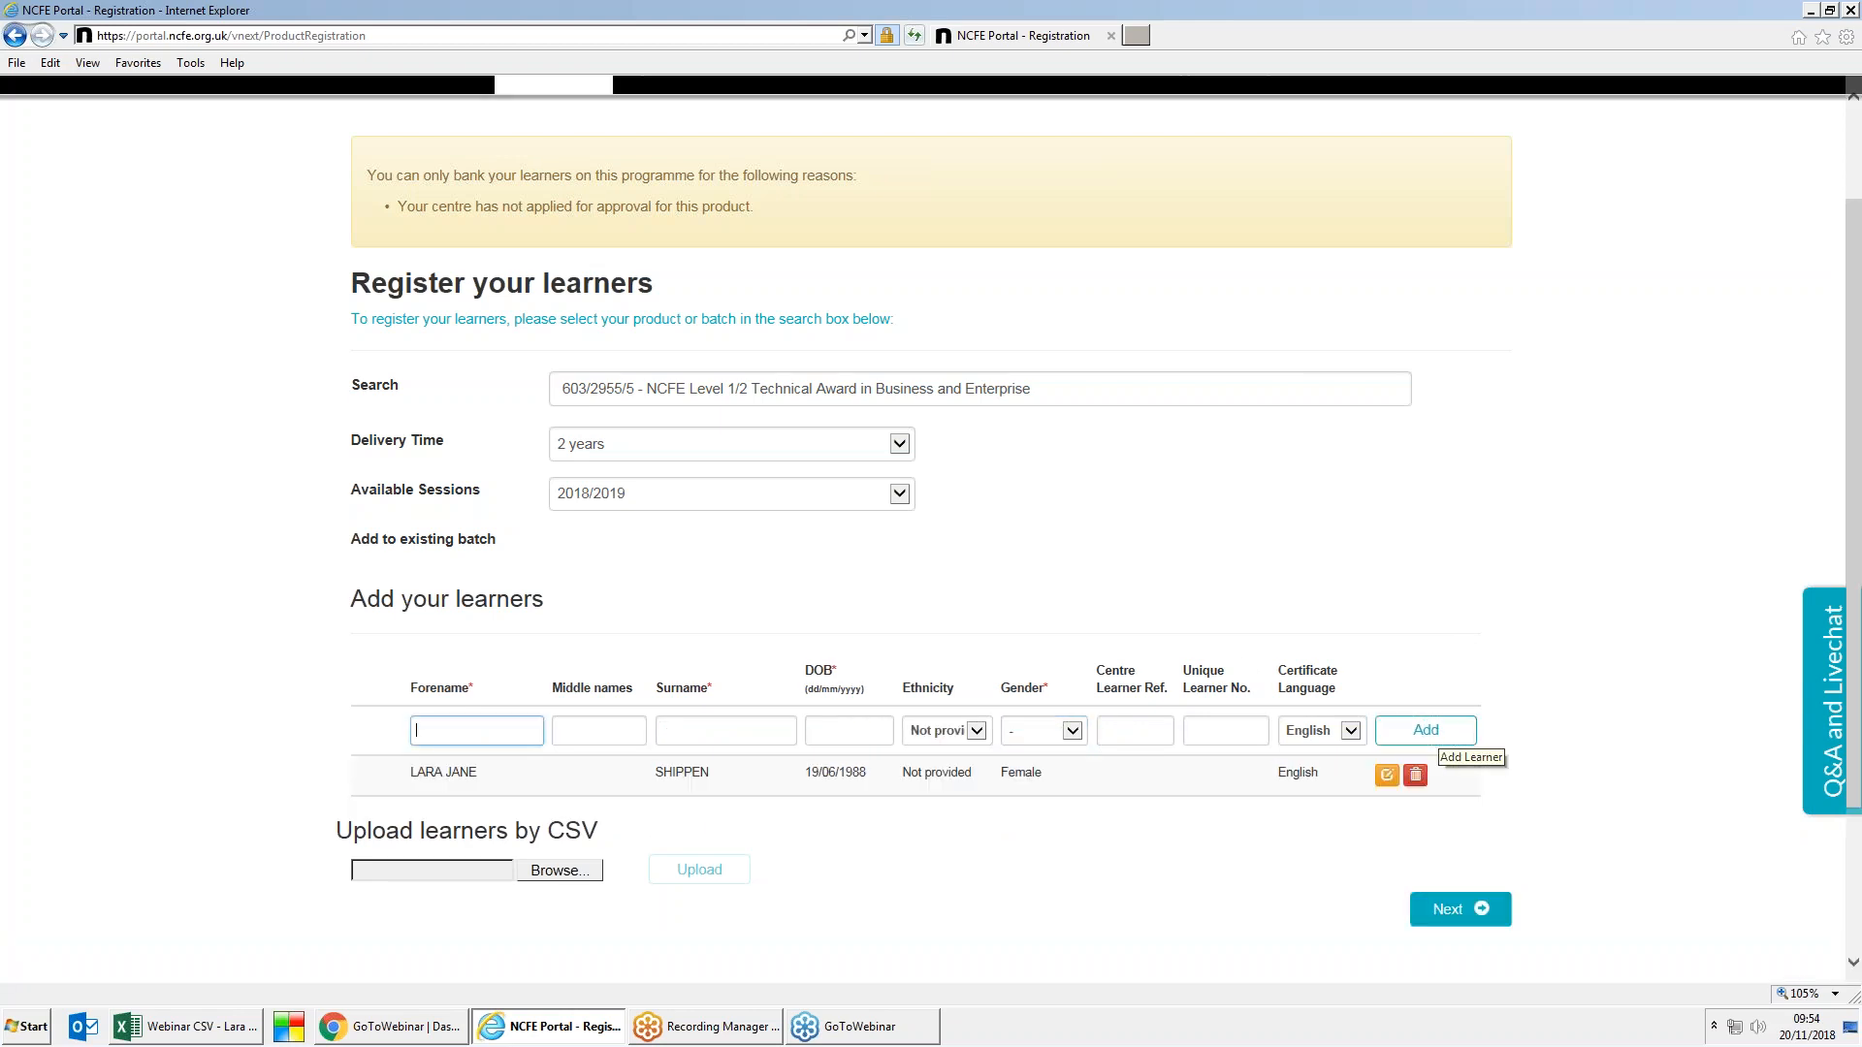
{"action": "left_click", "coordinate": [1462, 916]}
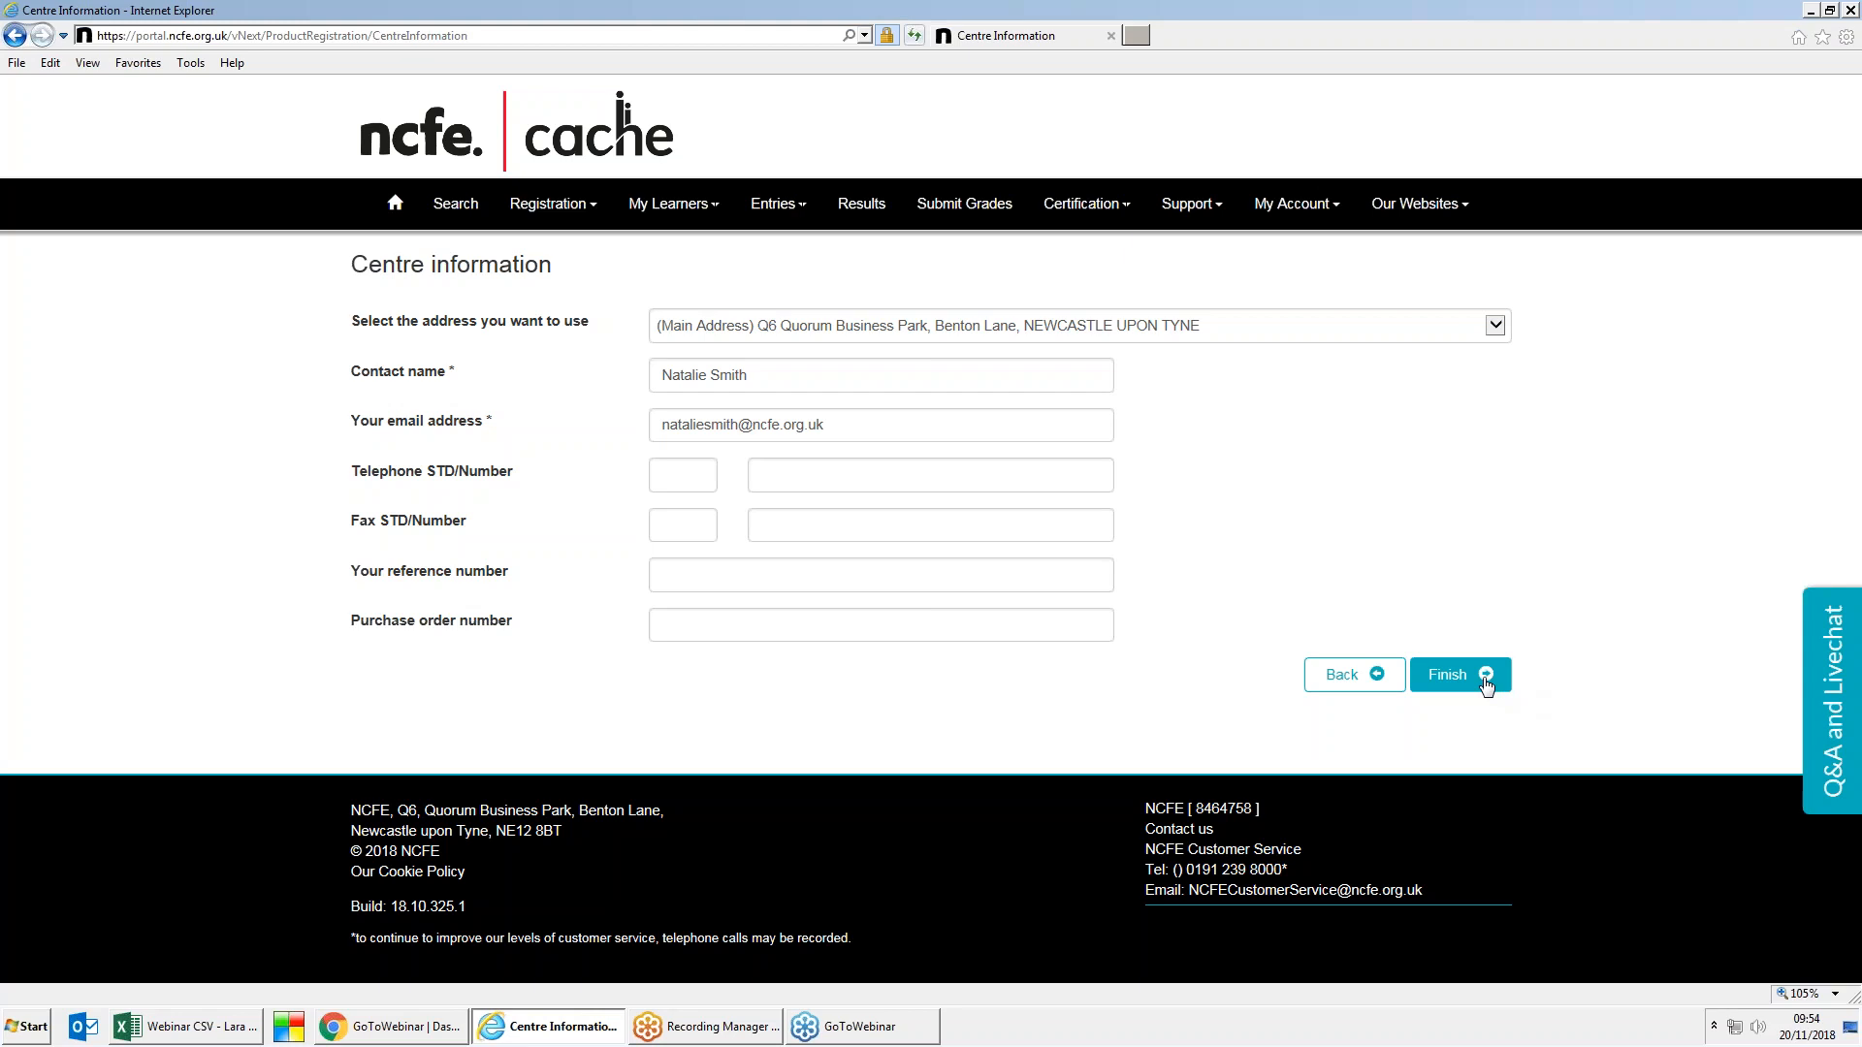
{"action": "left_click", "coordinate": [1448, 675]}
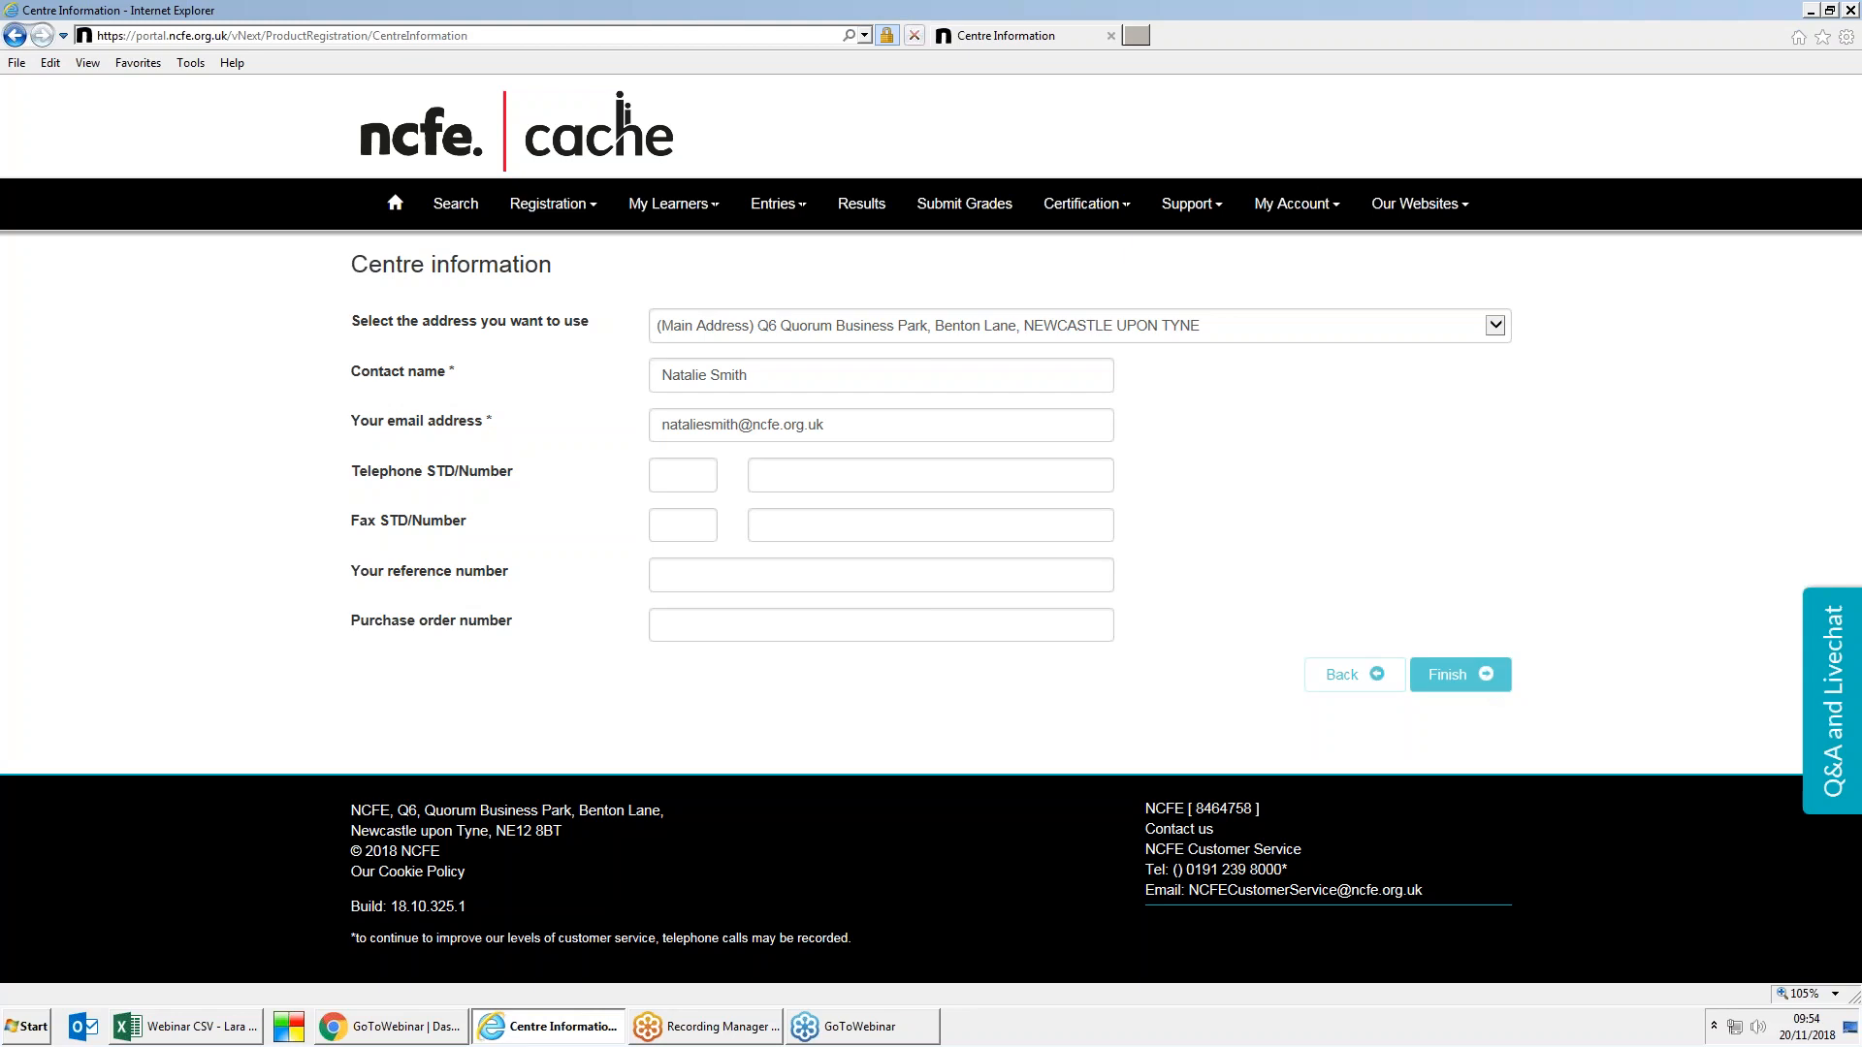